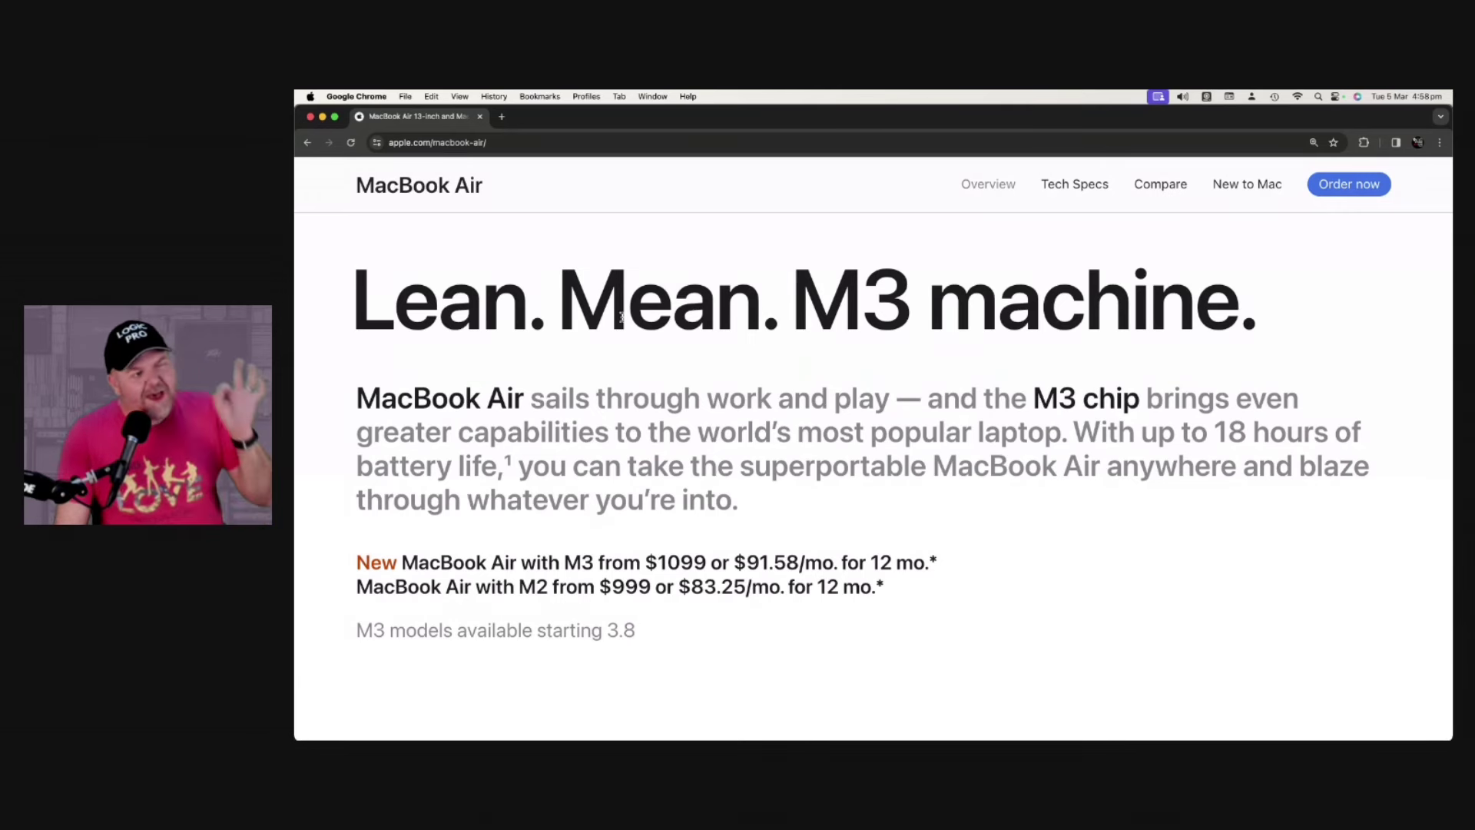
pyautogui.scroll(10, 630, 332)
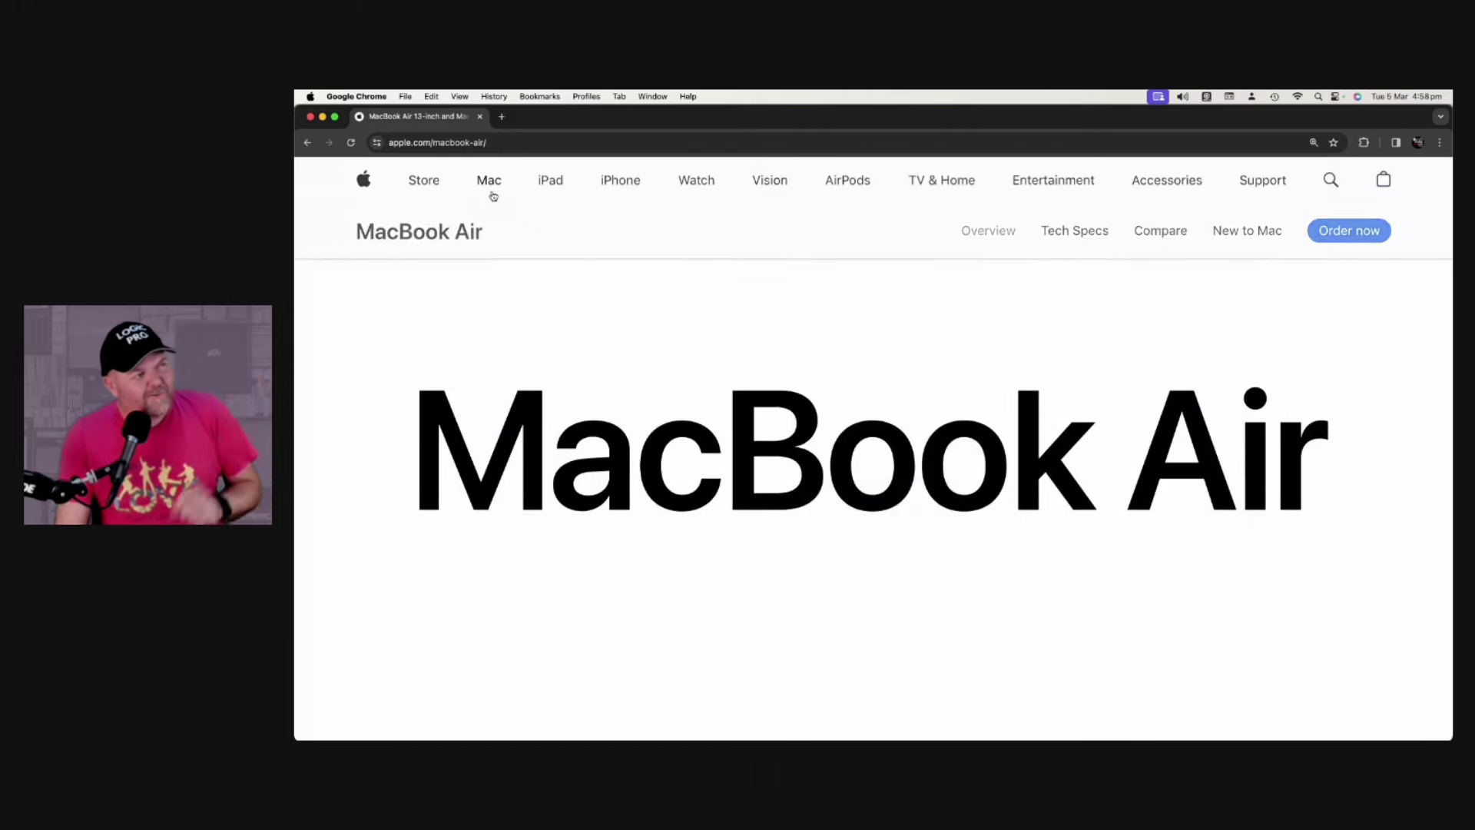
# Go from the MacBook Air page to the Mac overview page via the global navigation
pyautogui.click(488, 180)
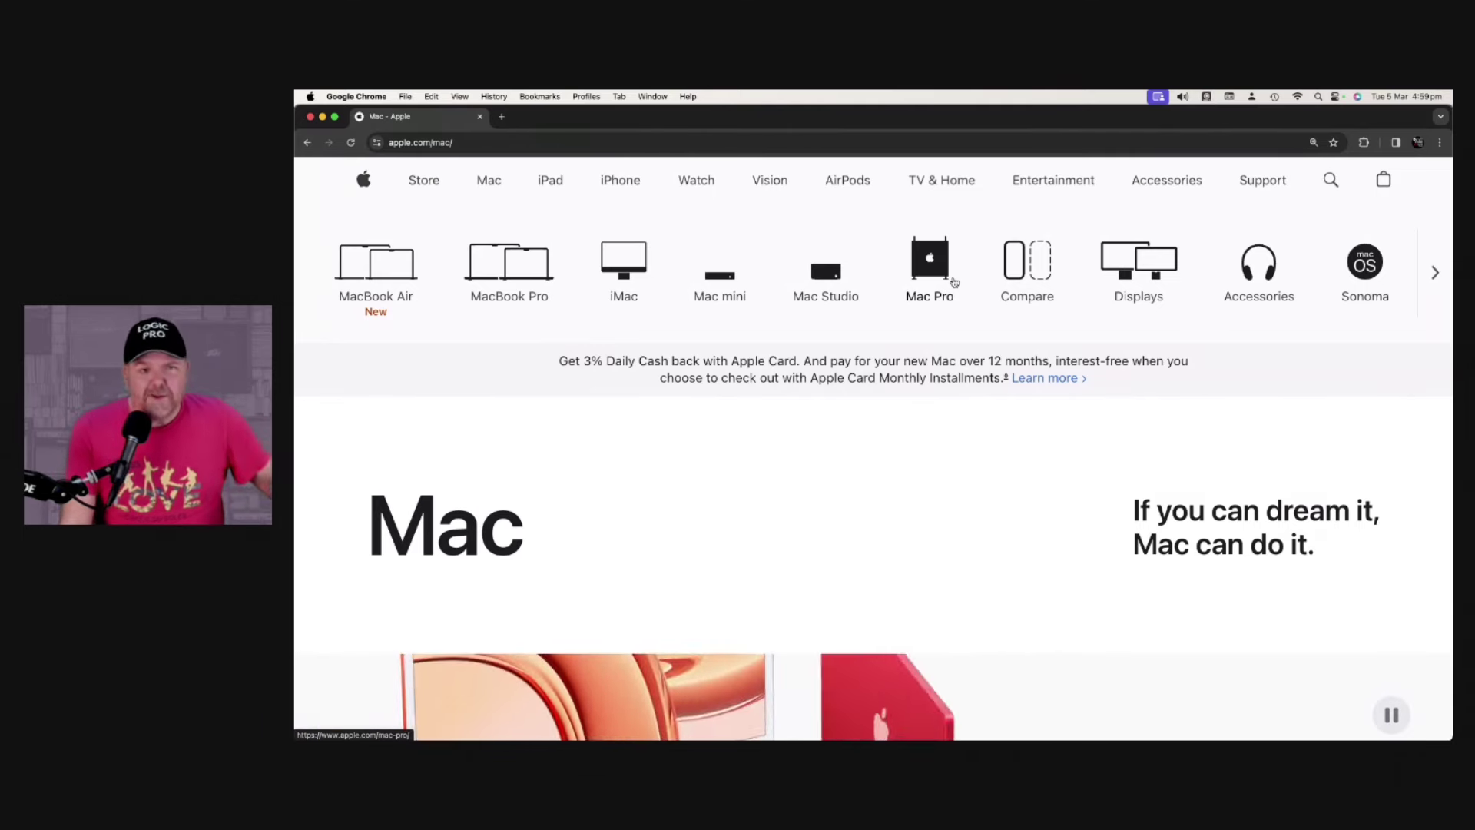
pyautogui.click(719, 279)
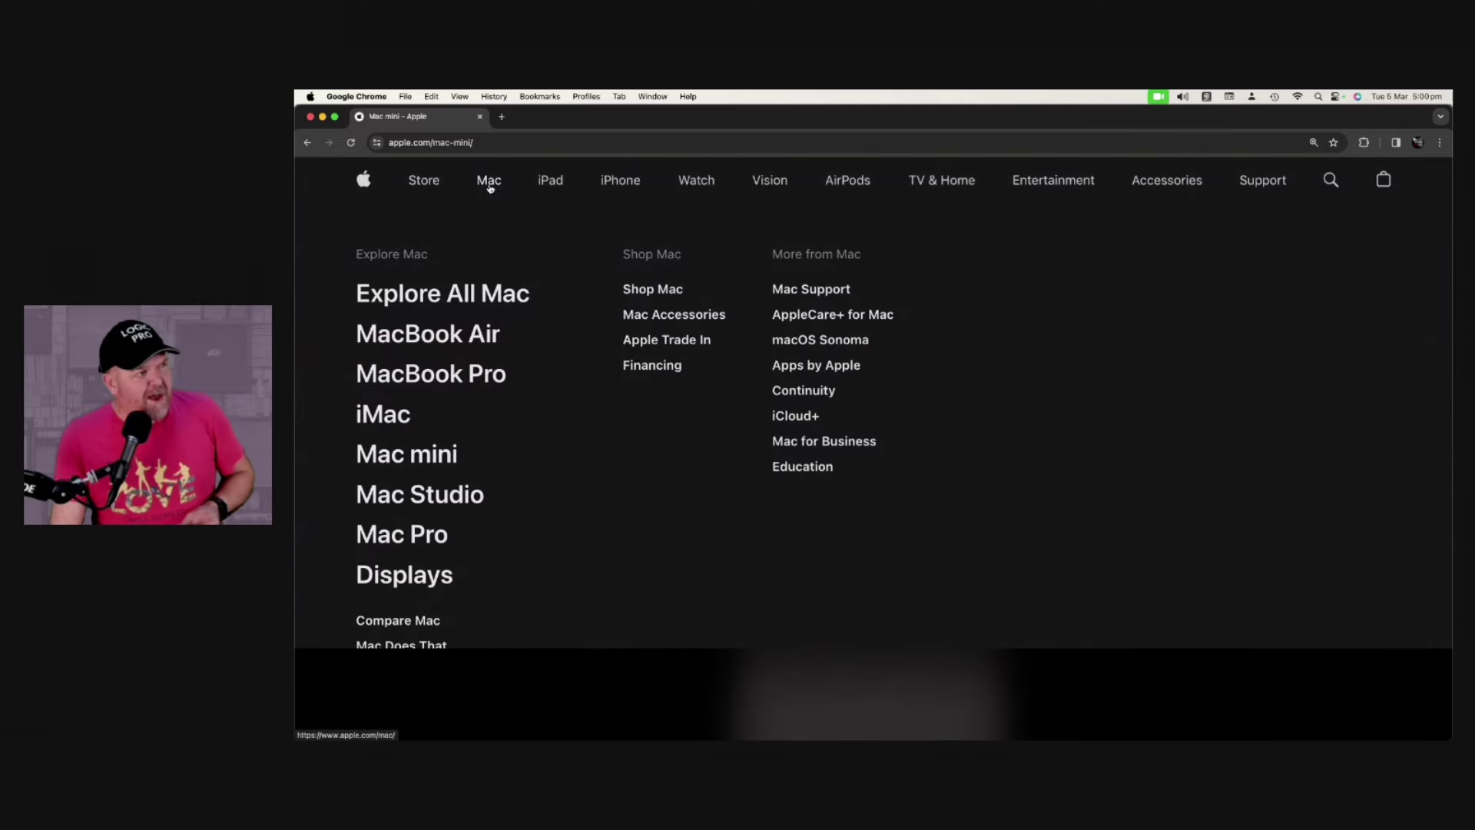
pyautogui.click(489, 180)
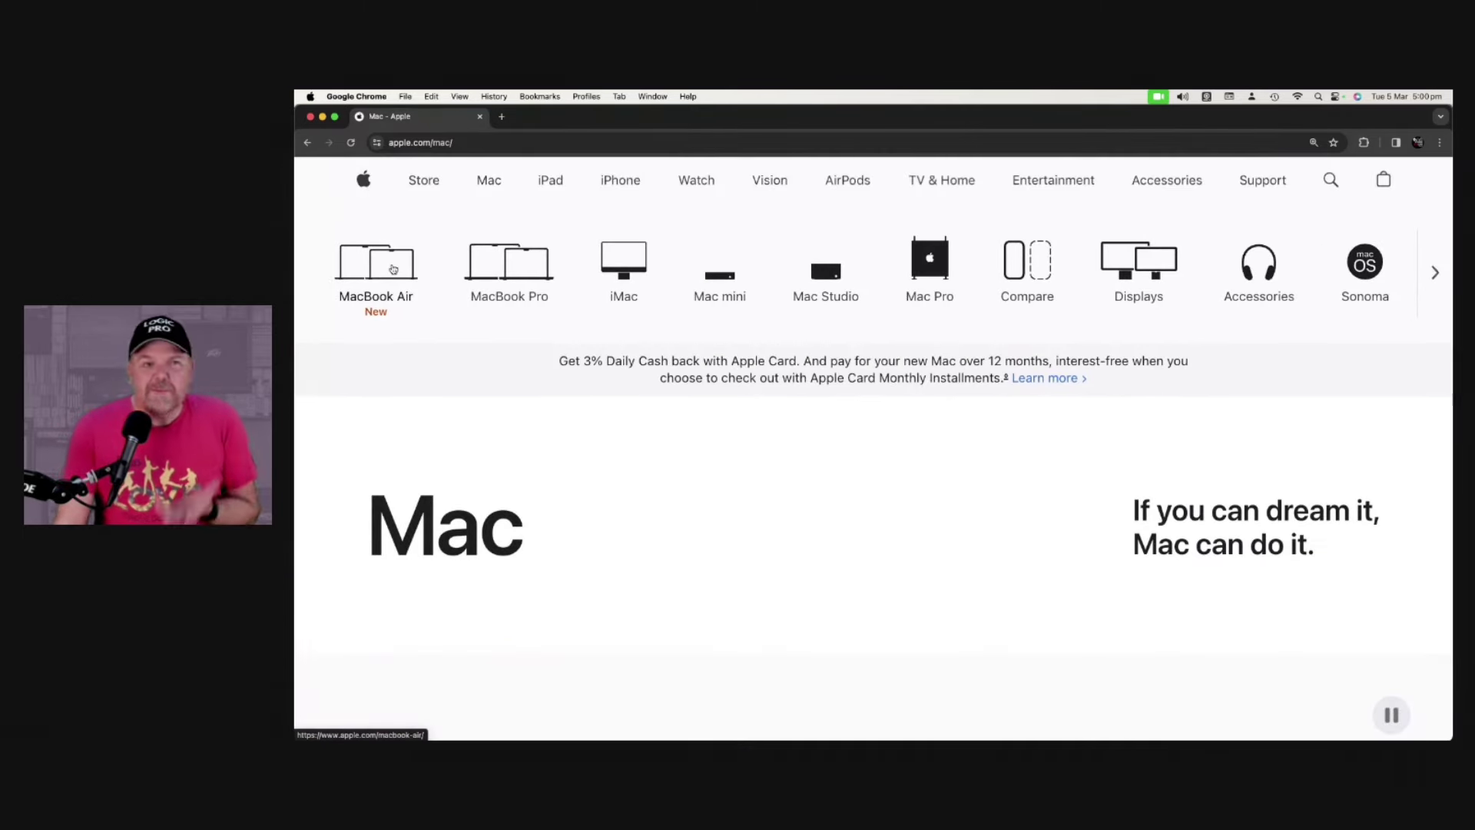
# Open the MacBook Air product page, with the M3 from $1099 and the M2 from $999
pyautogui.click(398, 271)
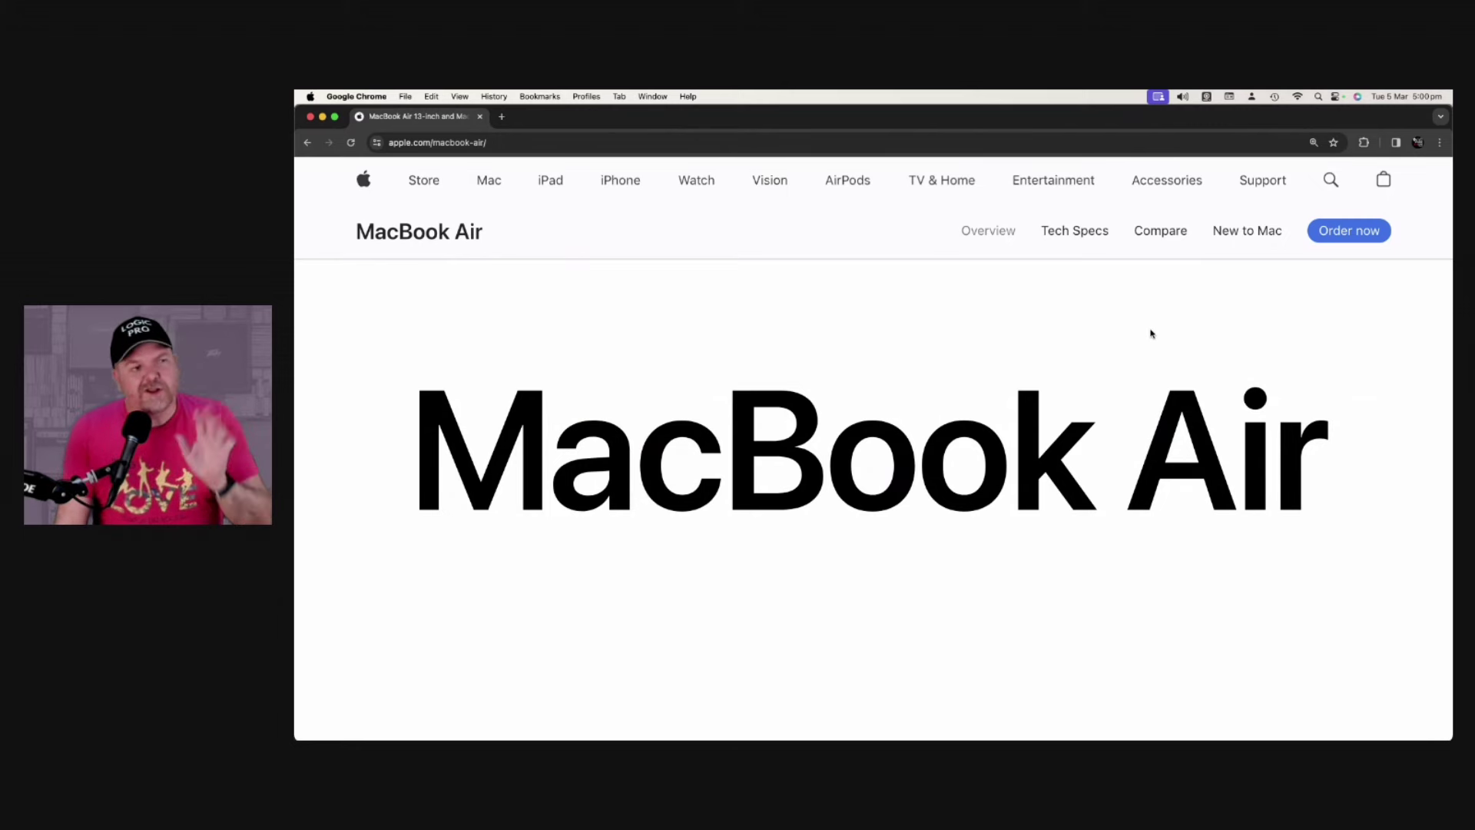
pyautogui.scroll(-5, 1104, 325)
pyautogui.scroll(-5, 1103, 324)
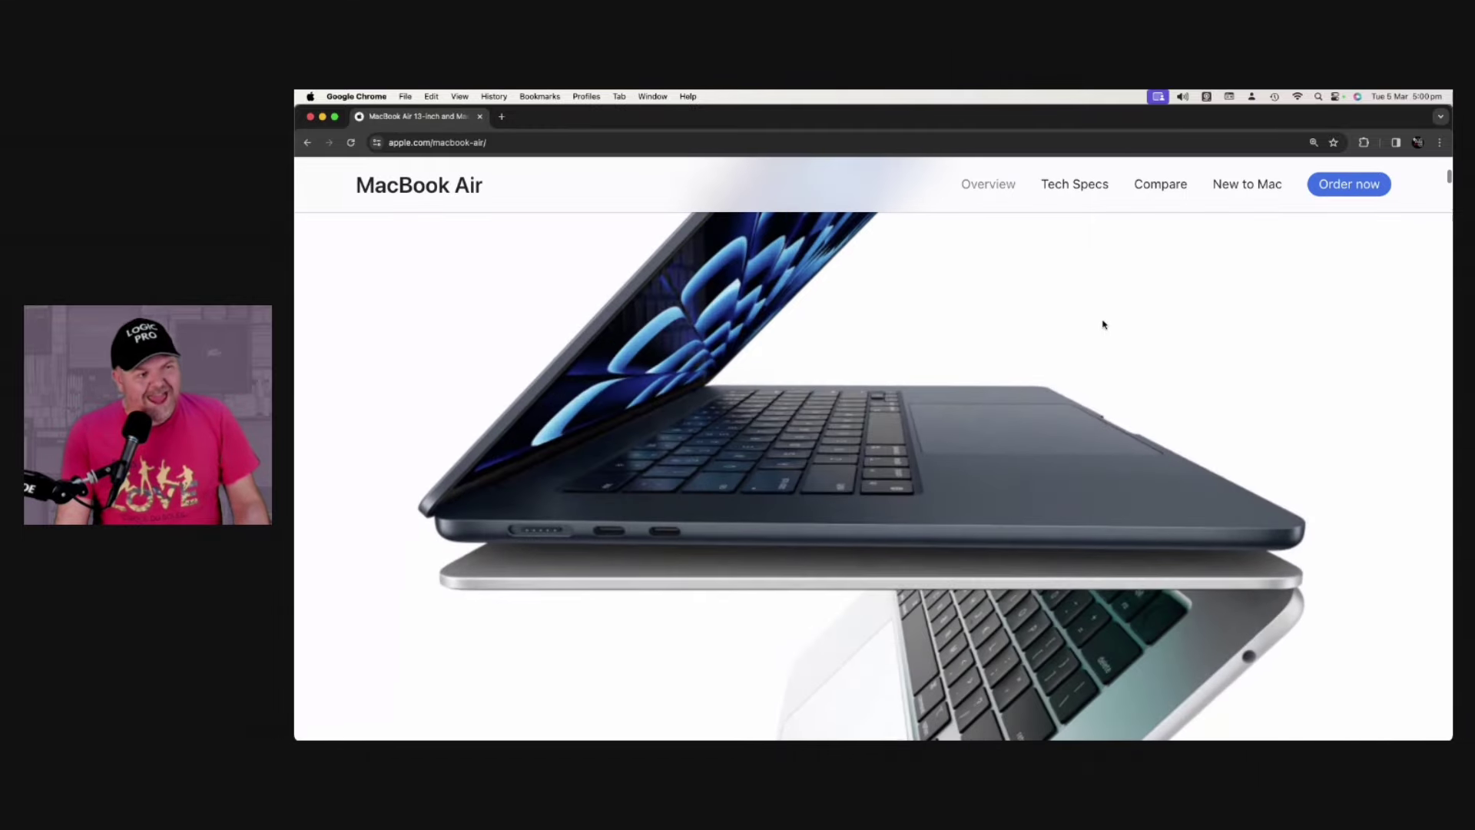
pyautogui.scroll(-5, 1103, 324)
pyautogui.scroll(-5, 1104, 324)
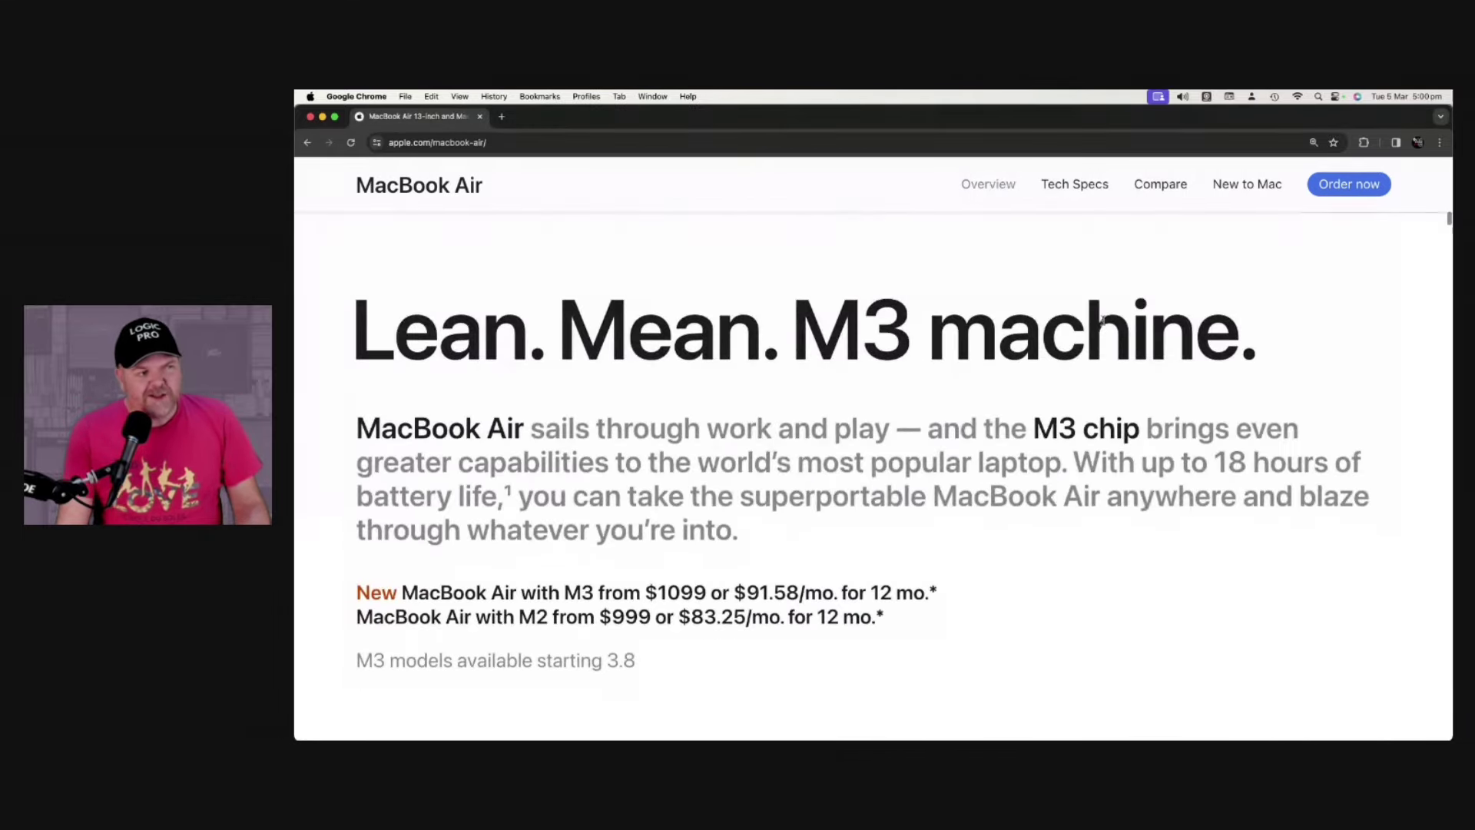
pyautogui.scroll(-3, 1103, 323)
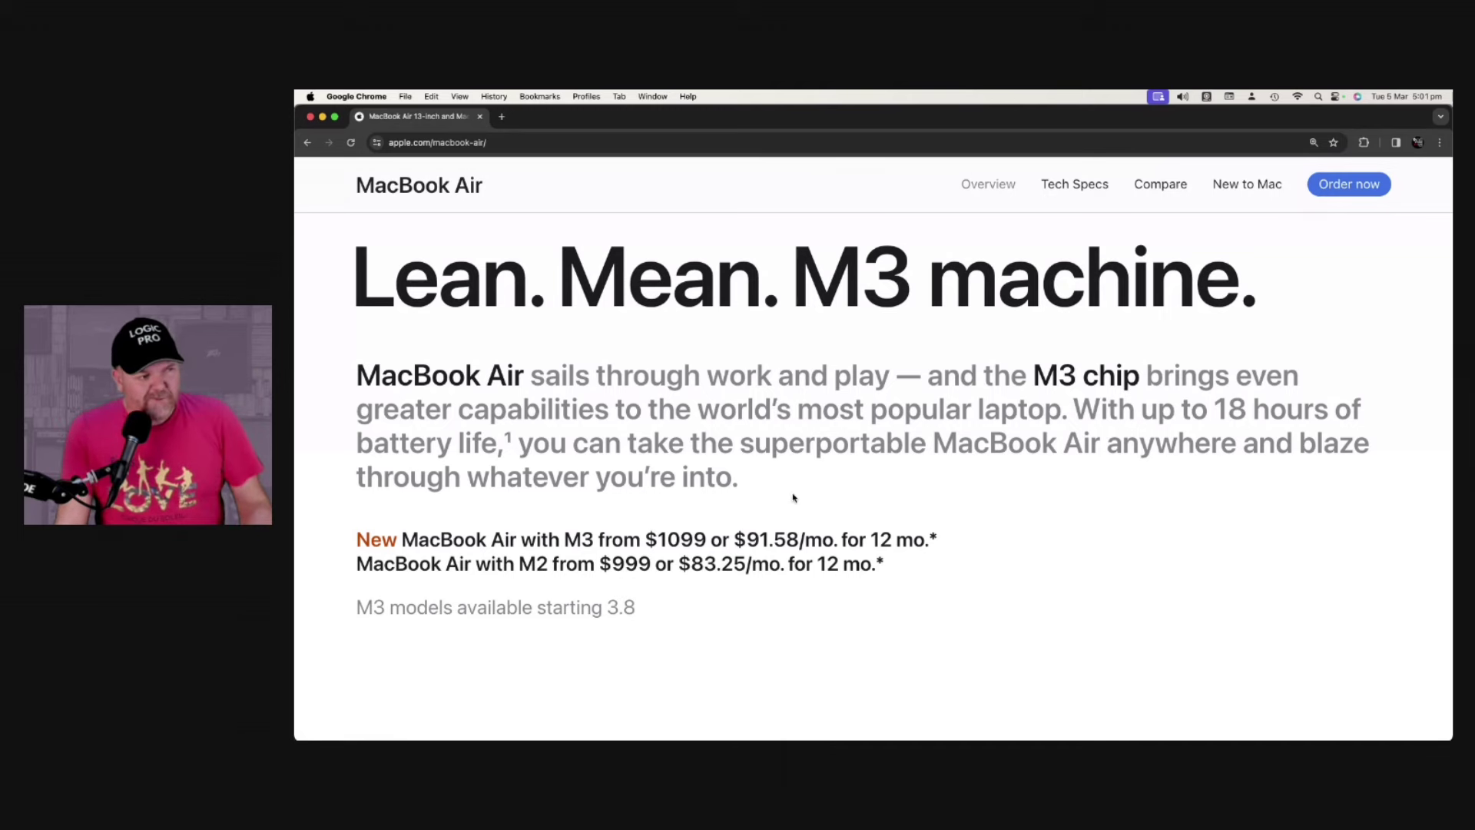
pyautogui.scroll(-10, 798, 492)
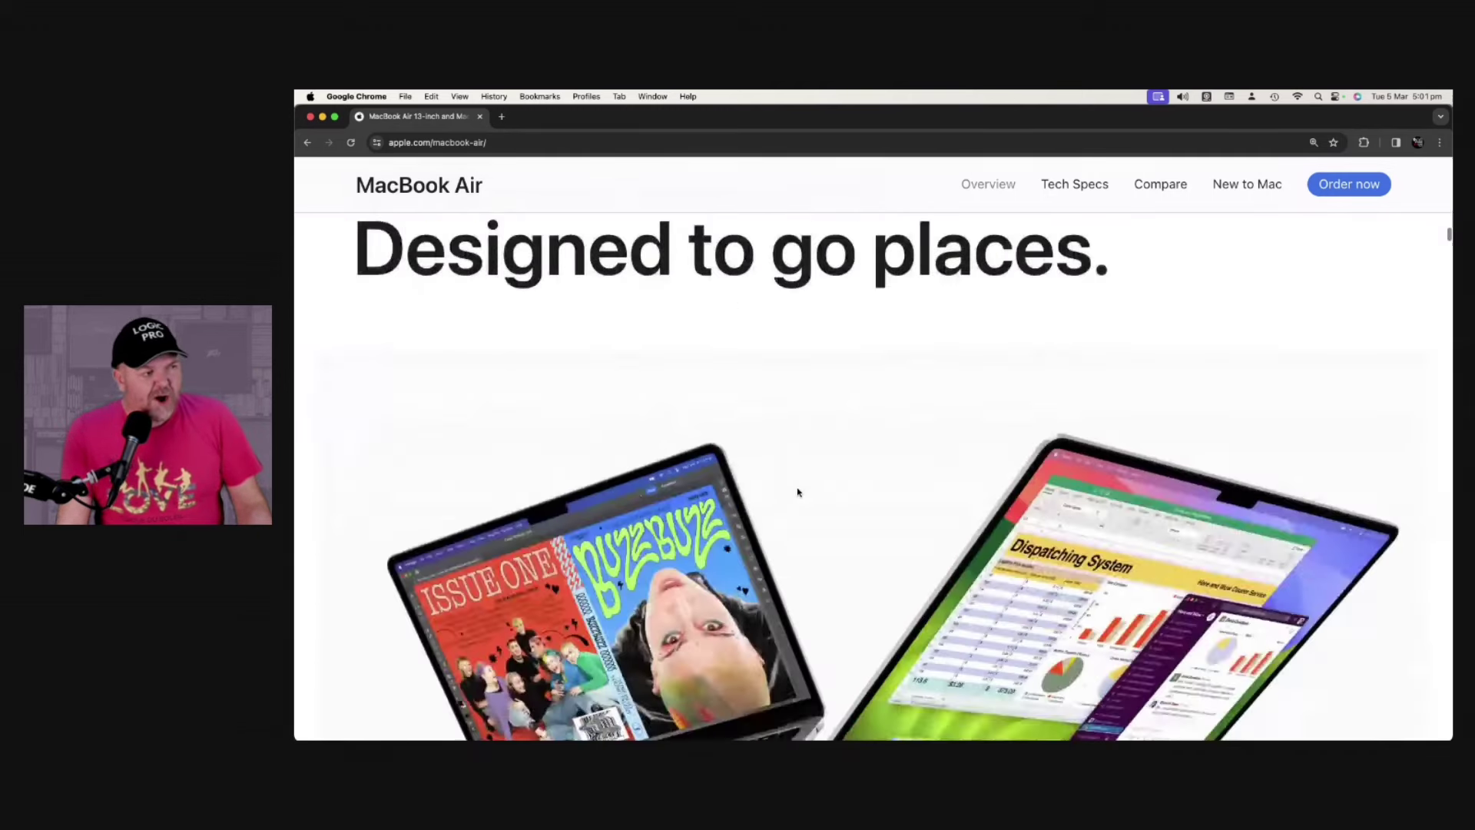
pyautogui.scroll(-10, 797, 491)
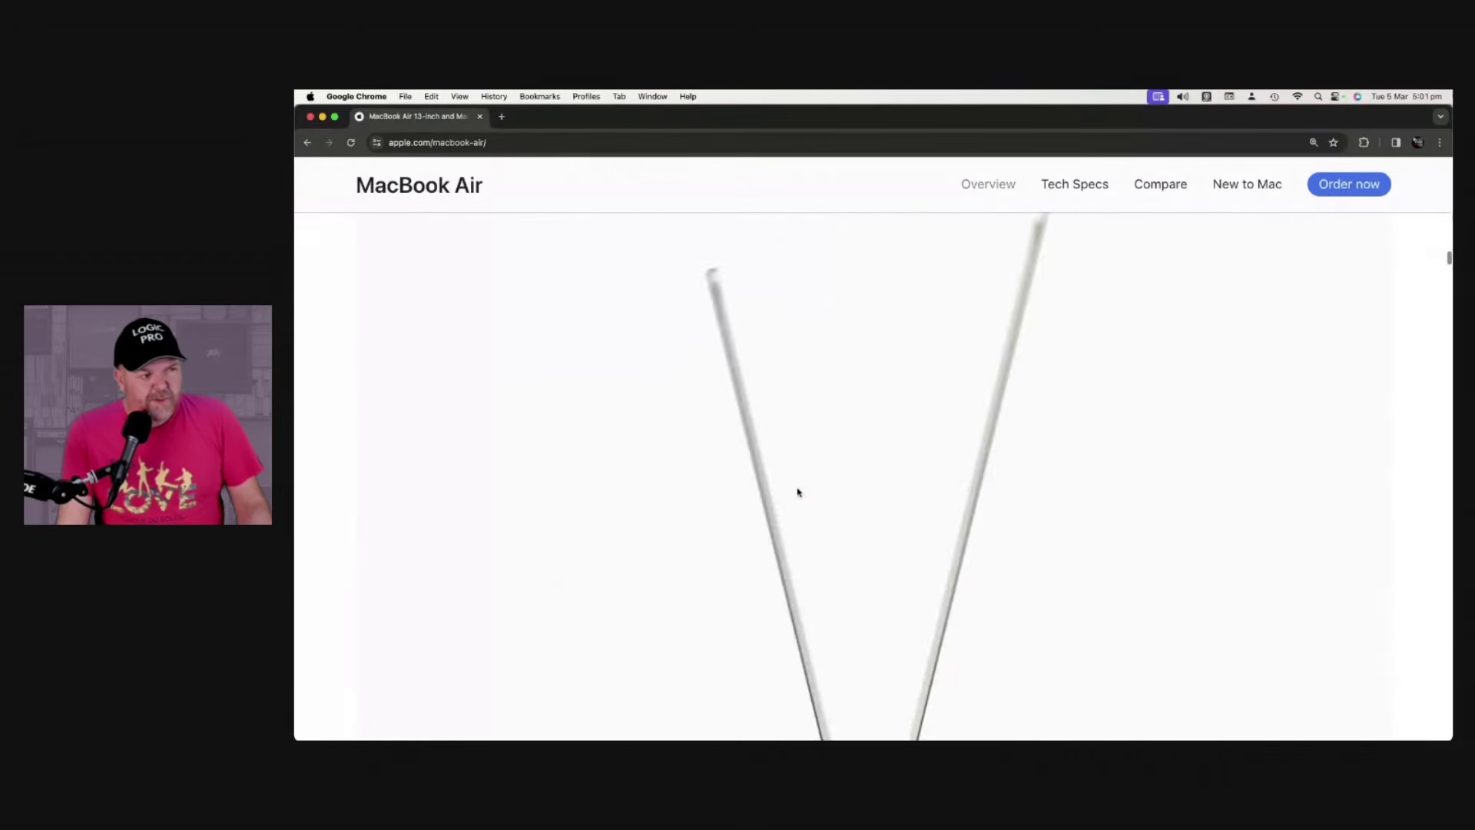
pyautogui.scroll(5, 798, 492)
pyautogui.scroll(-5, 798, 492)
pyautogui.scroll(-5, 797, 492)
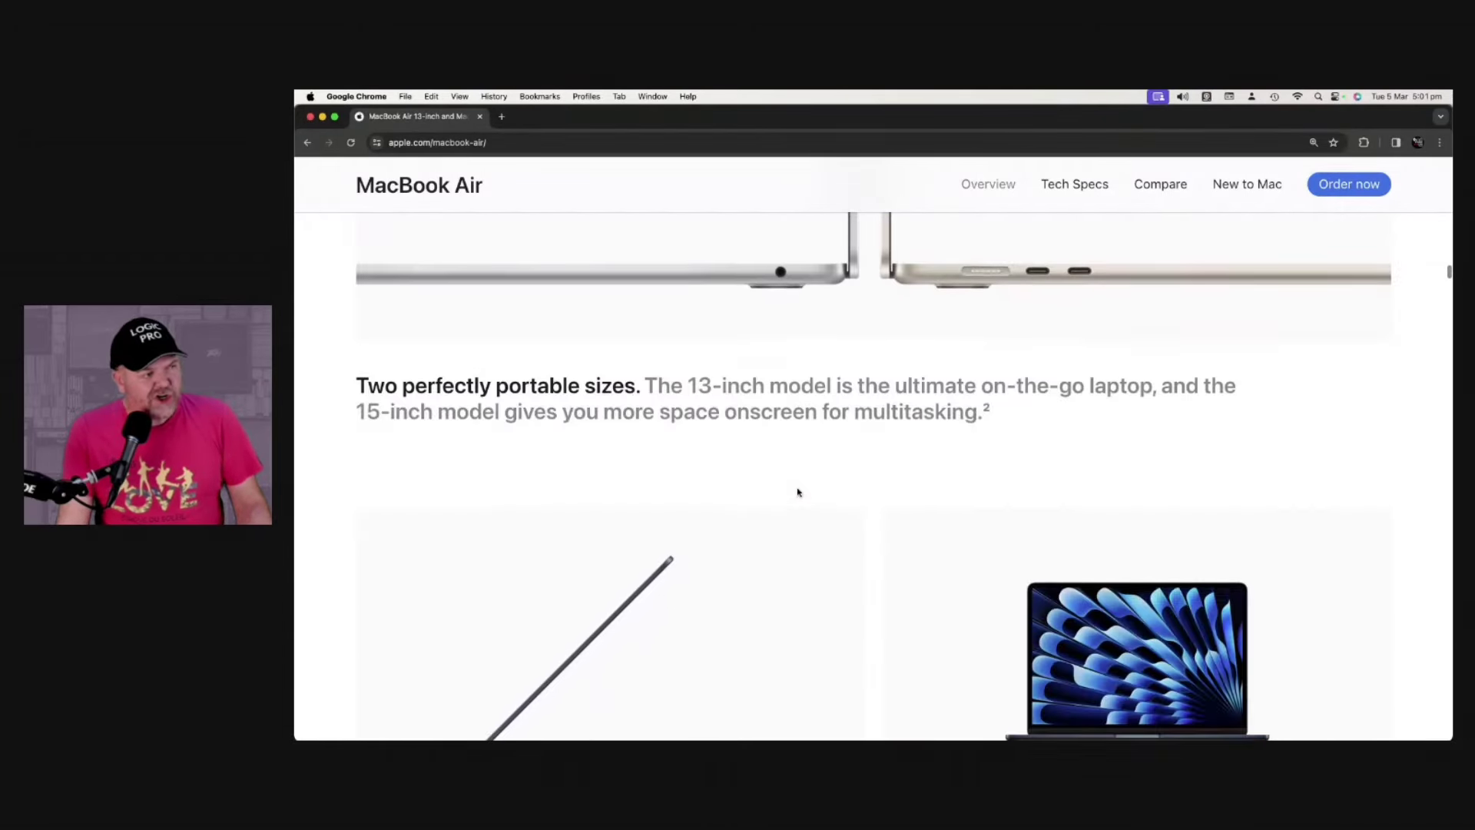
pyautogui.scroll(-5, 797, 493)
pyautogui.scroll(-5, 797, 492)
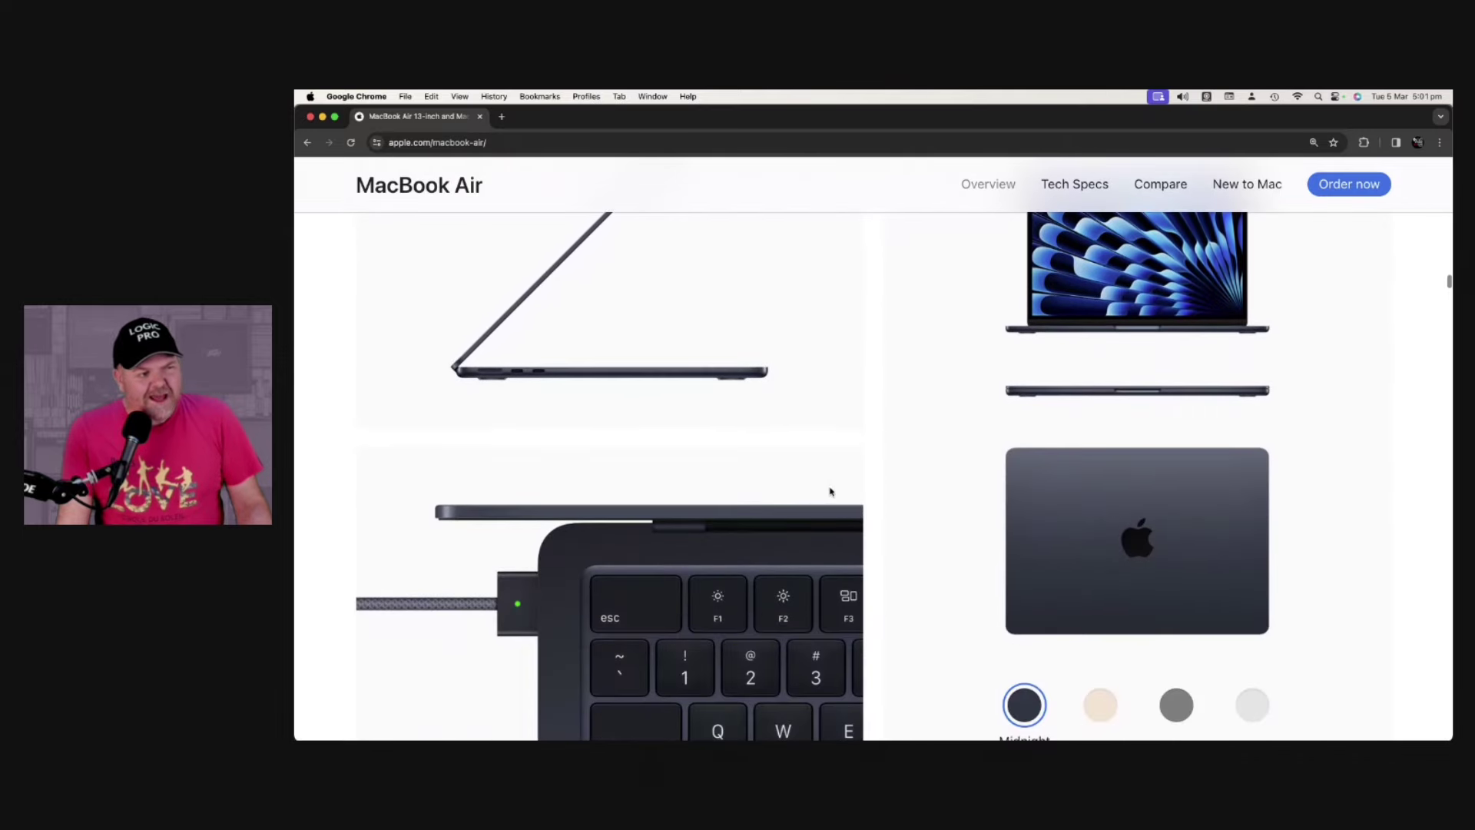
pyautogui.scroll(-5, 986, 583)
pyautogui.scroll(-1, 985, 582)
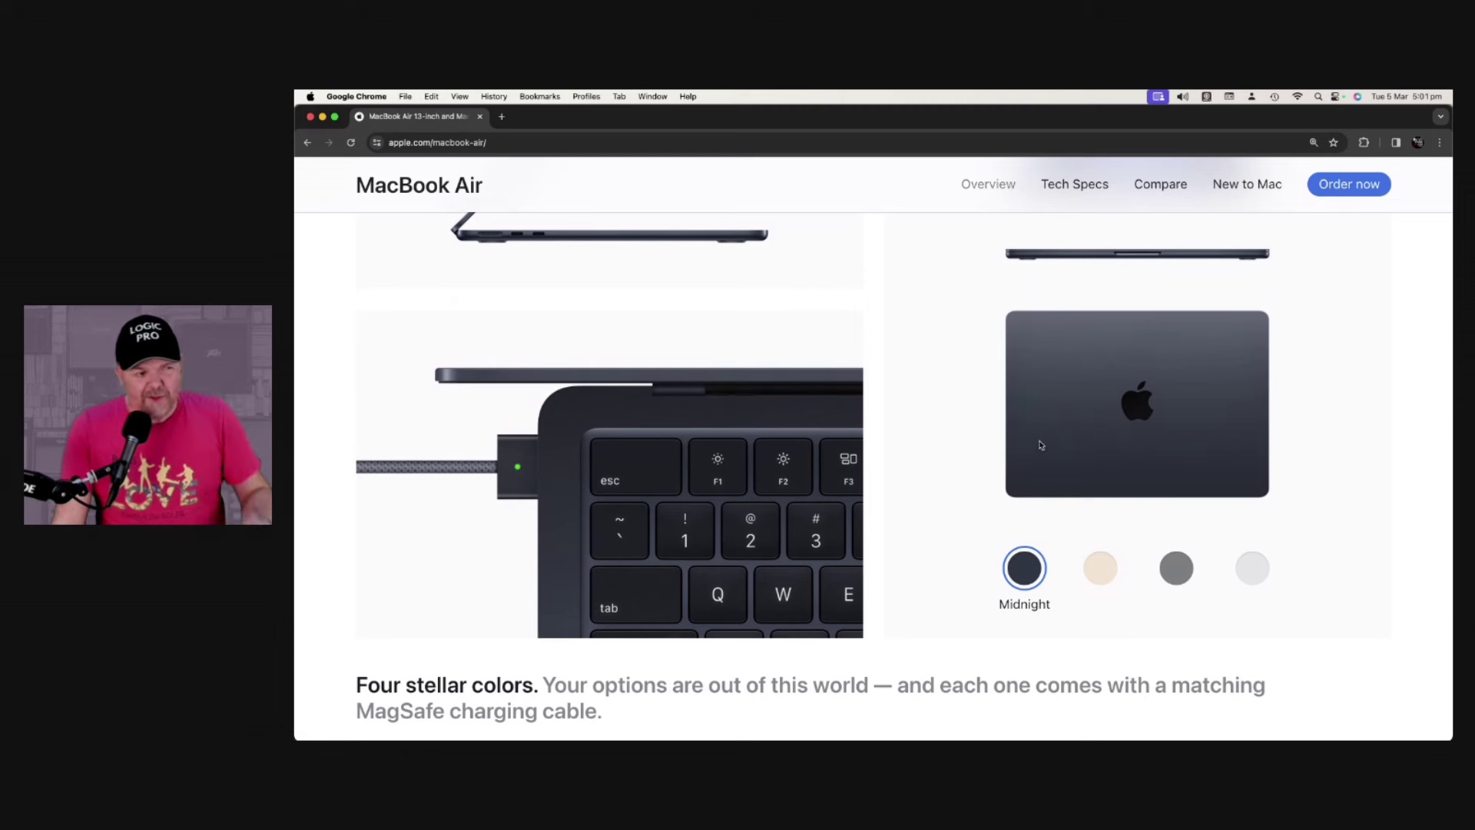
pyautogui.scroll(-3, 943, 380)
pyautogui.scroll(-3, 943, 380)
pyautogui.scroll(-3, 943, 380)
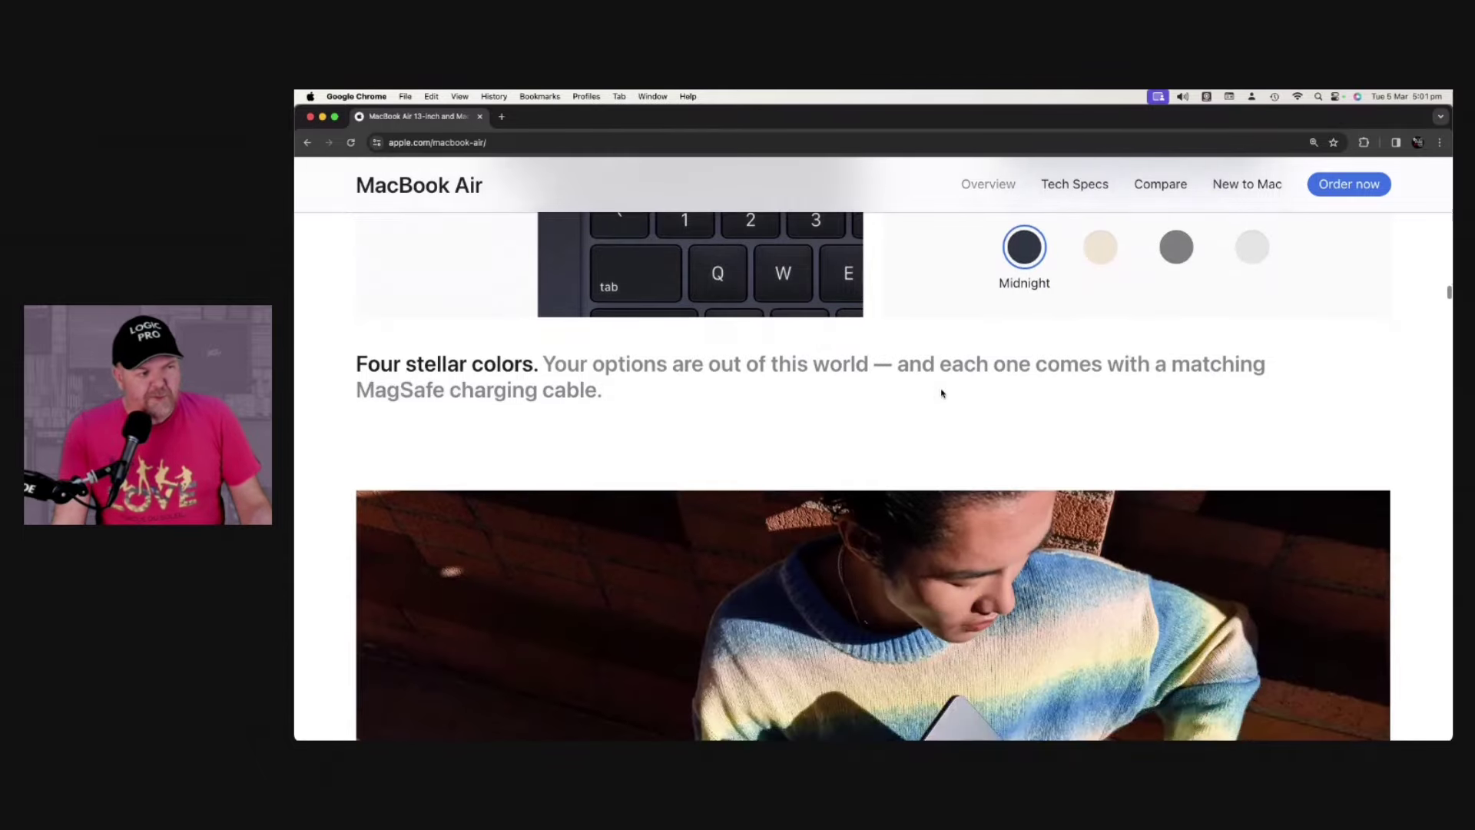
pyautogui.scroll(-4, 944, 380)
pyautogui.scroll(-3, 943, 392)
pyautogui.scroll(-3, 942, 393)
pyautogui.scroll(-3, 943, 393)
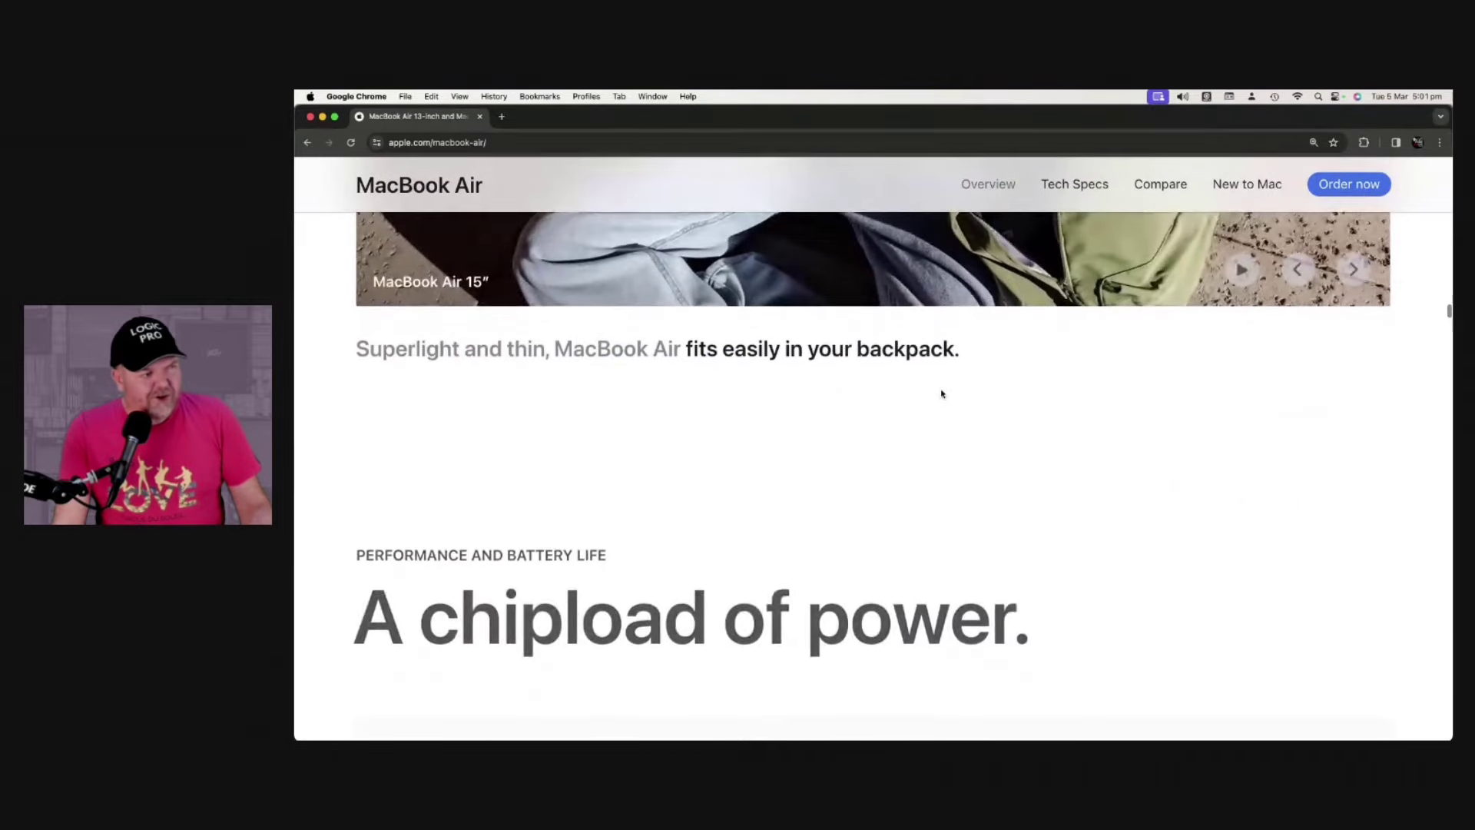
pyautogui.scroll(-2, 943, 393)
pyautogui.scroll(-3, 942, 393)
pyautogui.scroll(-2, 943, 392)
pyautogui.scroll(-3, 943, 393)
pyautogui.scroll(-3, 943, 393)
pyautogui.scroll(3, 941, 393)
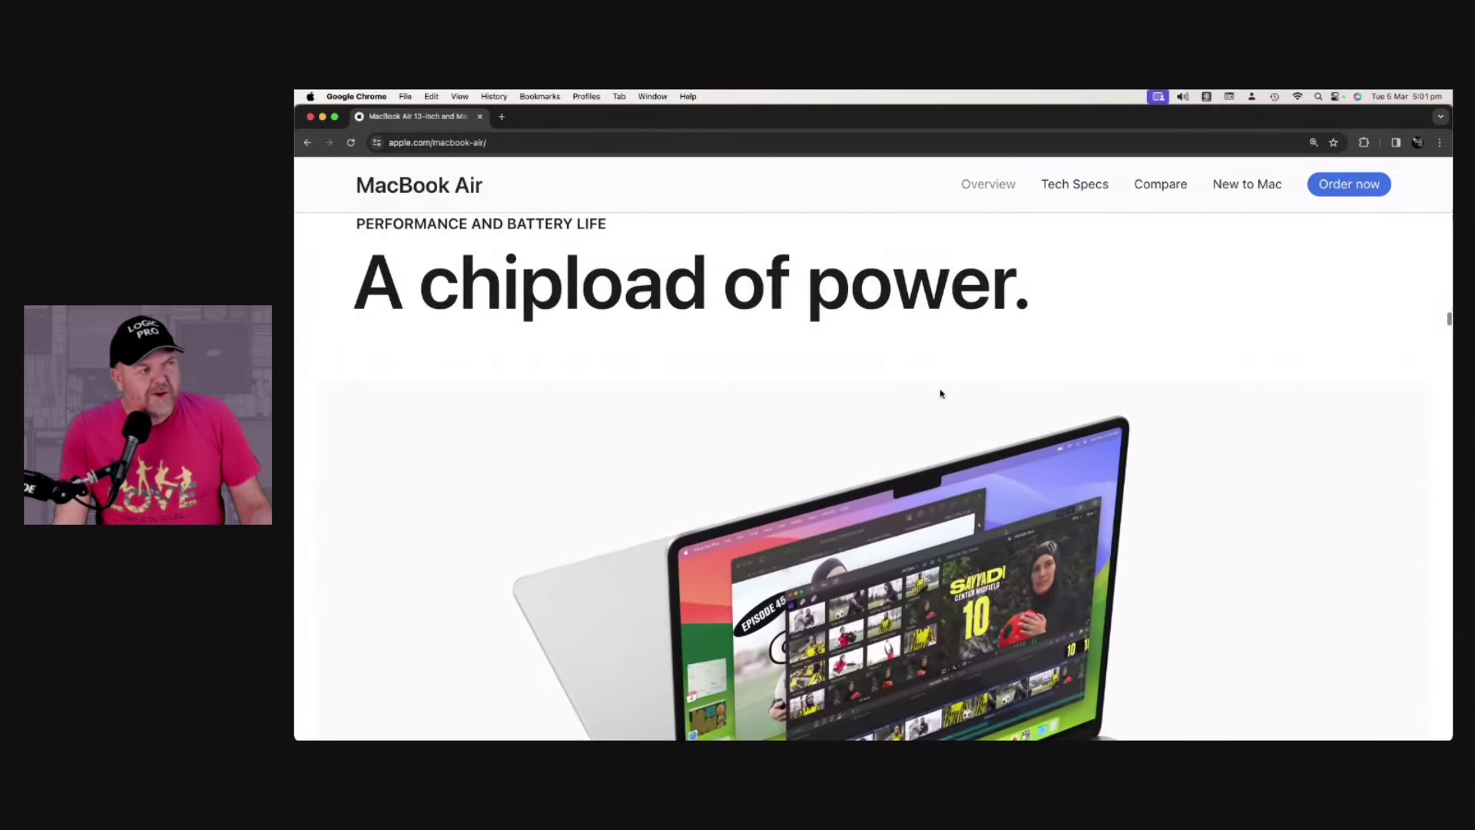
pyautogui.scroll(2, 941, 393)
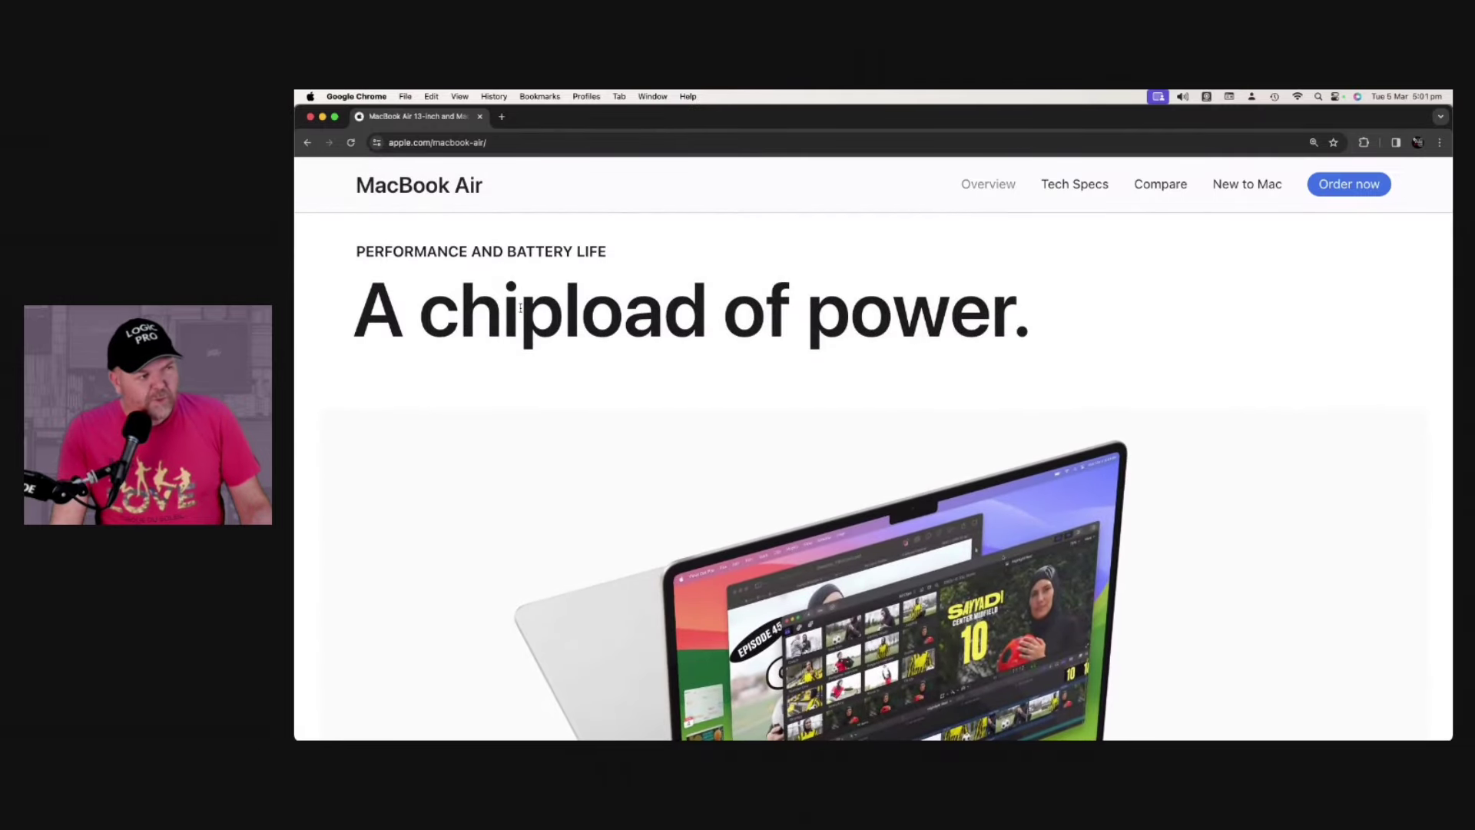
# Highlight the 'A chipload of power' heading, the M1 comparison text and the 13x speed figure
pyautogui.moveTo(355, 313); pyautogui.dragTo(1030, 317)
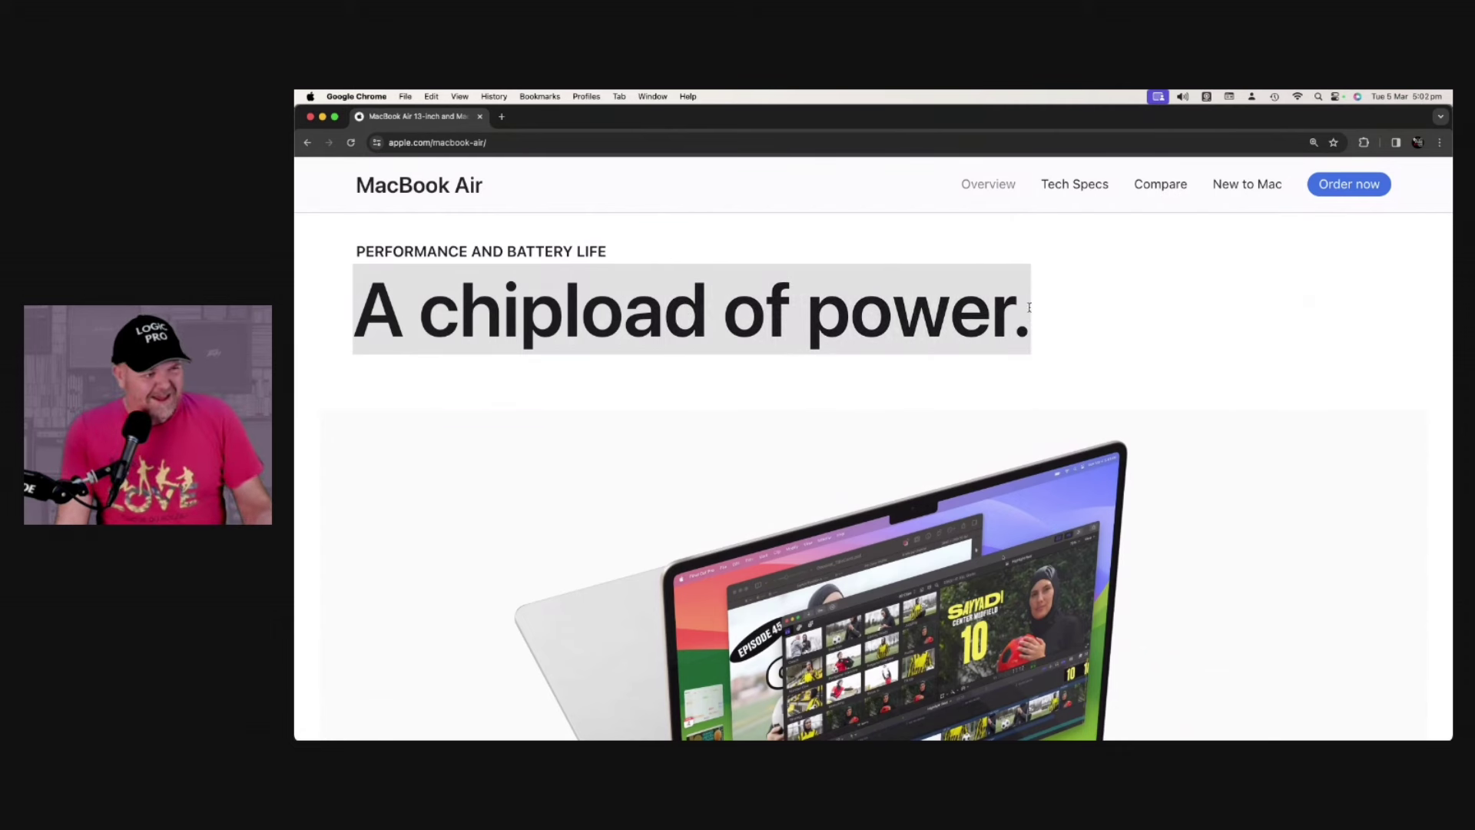
pyautogui.scroll(-3, 1054, 314)
pyautogui.scroll(-6, 1058, 316)
pyautogui.scroll(-3, 1058, 317)
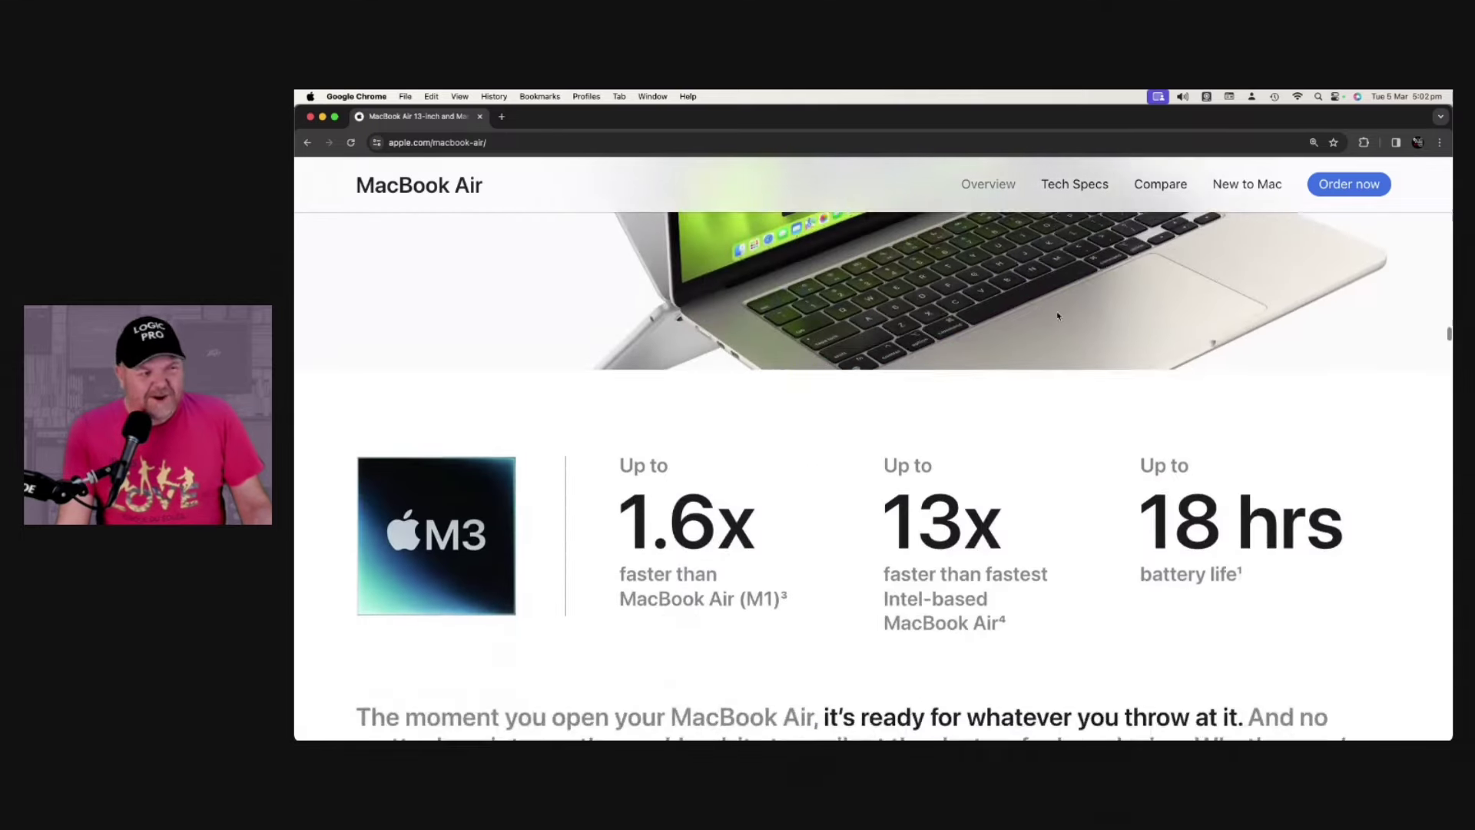
pyautogui.scroll(-5, 1058, 316)
pyautogui.scroll(-2, 1057, 316)
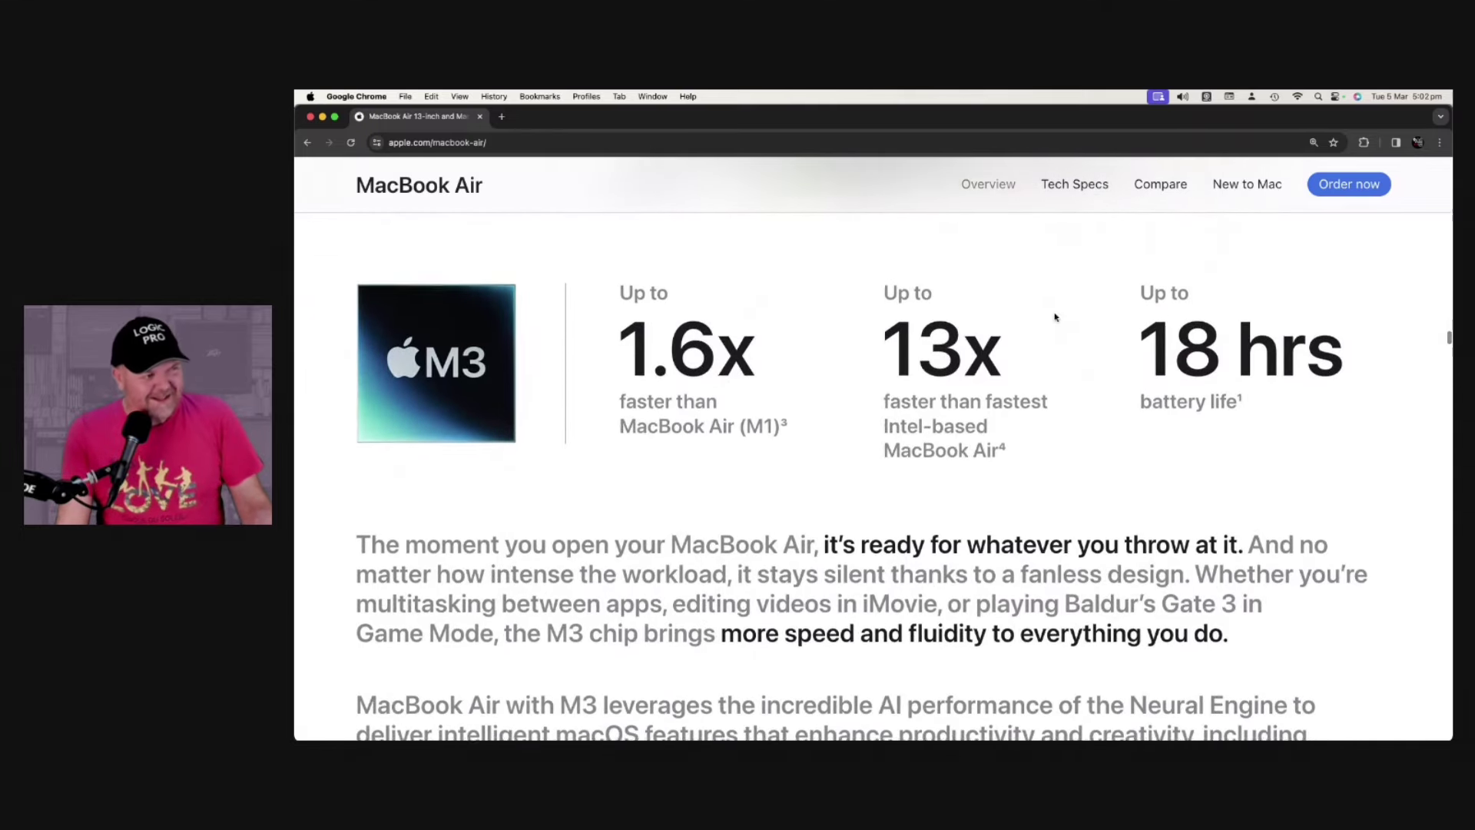
pyautogui.scroll(-1, 1054, 316)
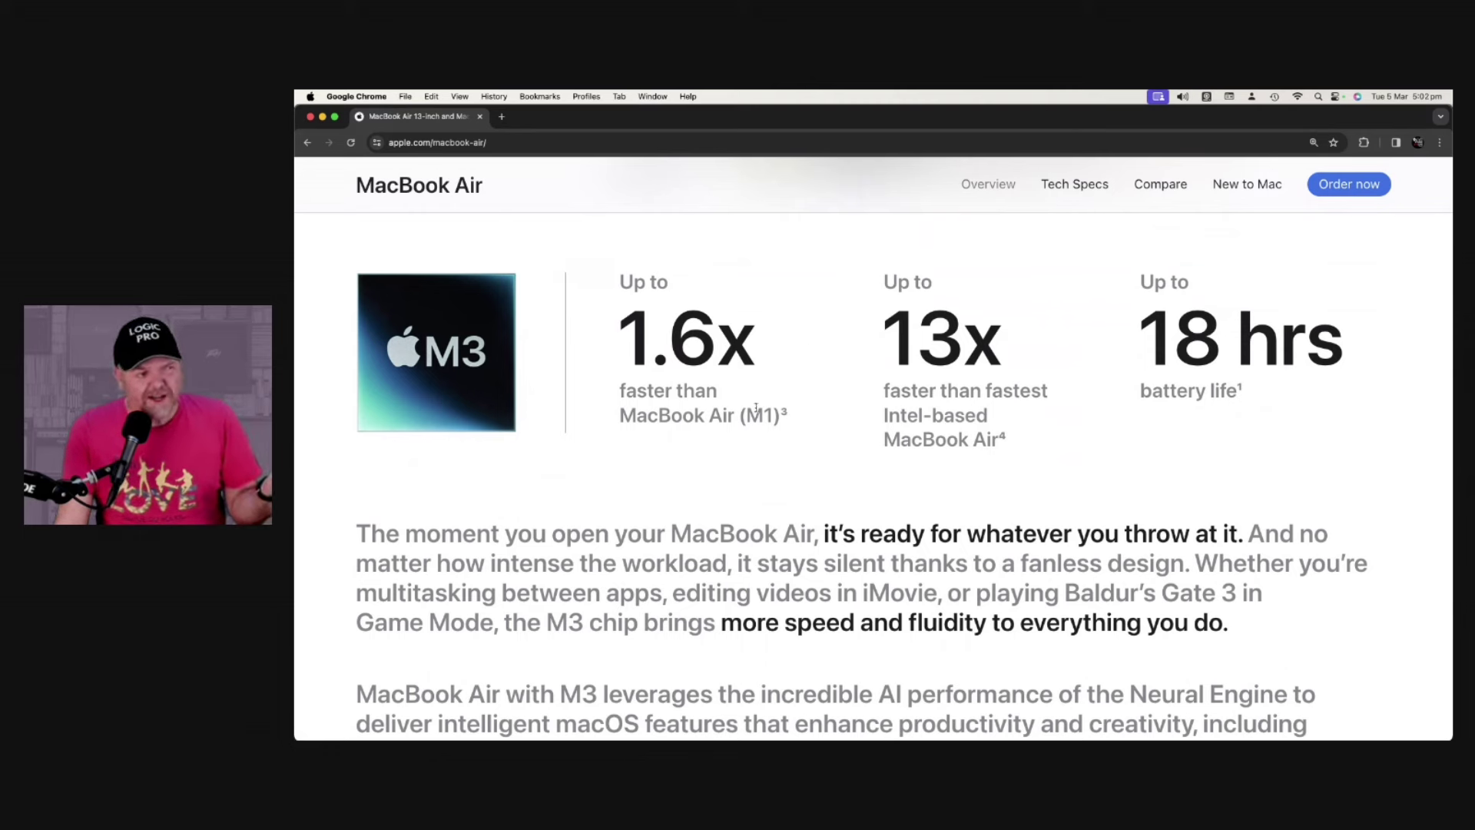
pyautogui.moveTo(794, 415); pyautogui.dragTo(738, 415)
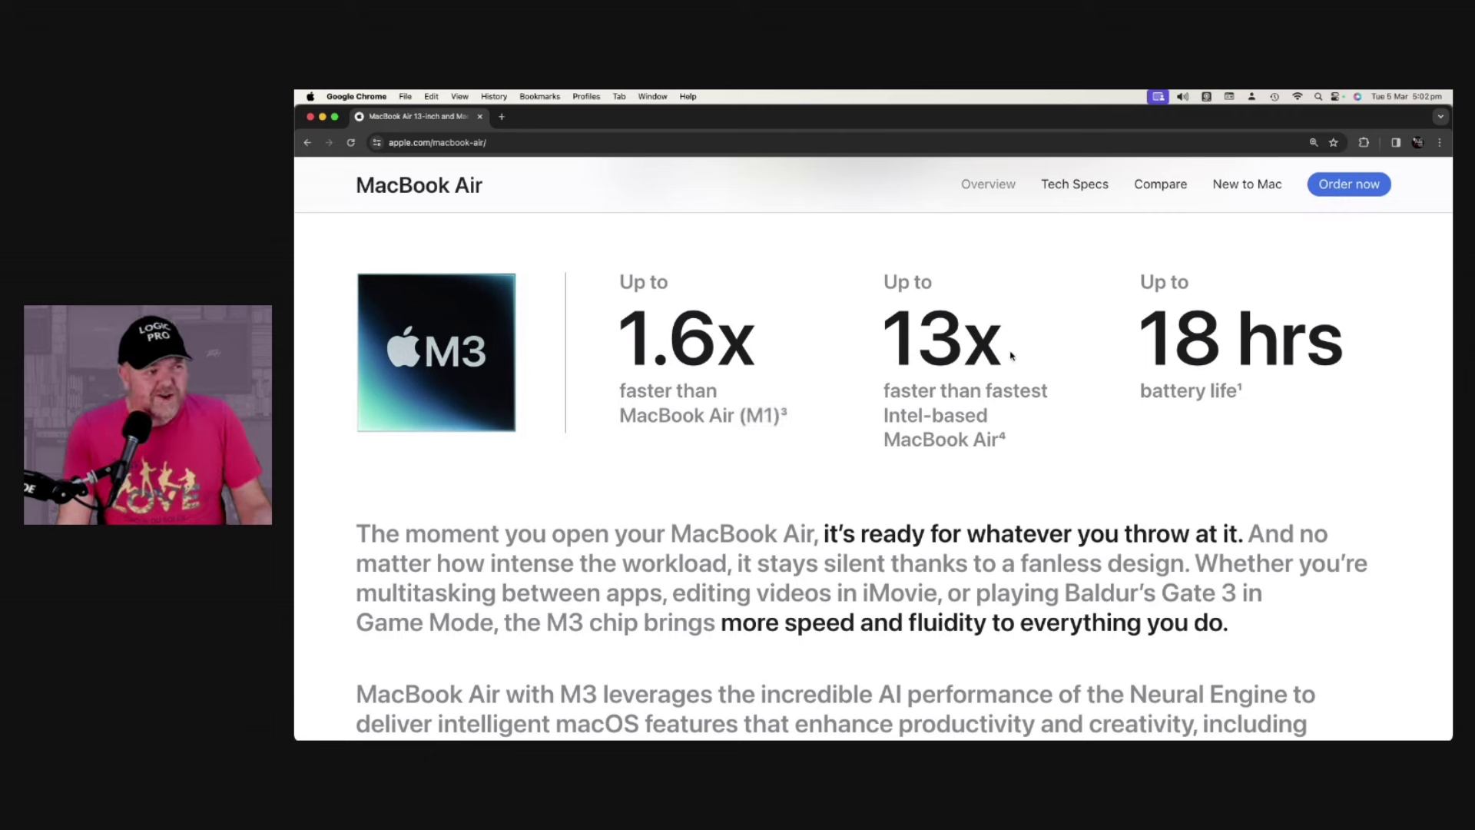
pyautogui.moveTo(1002, 346); pyautogui.dragTo(909, 342)
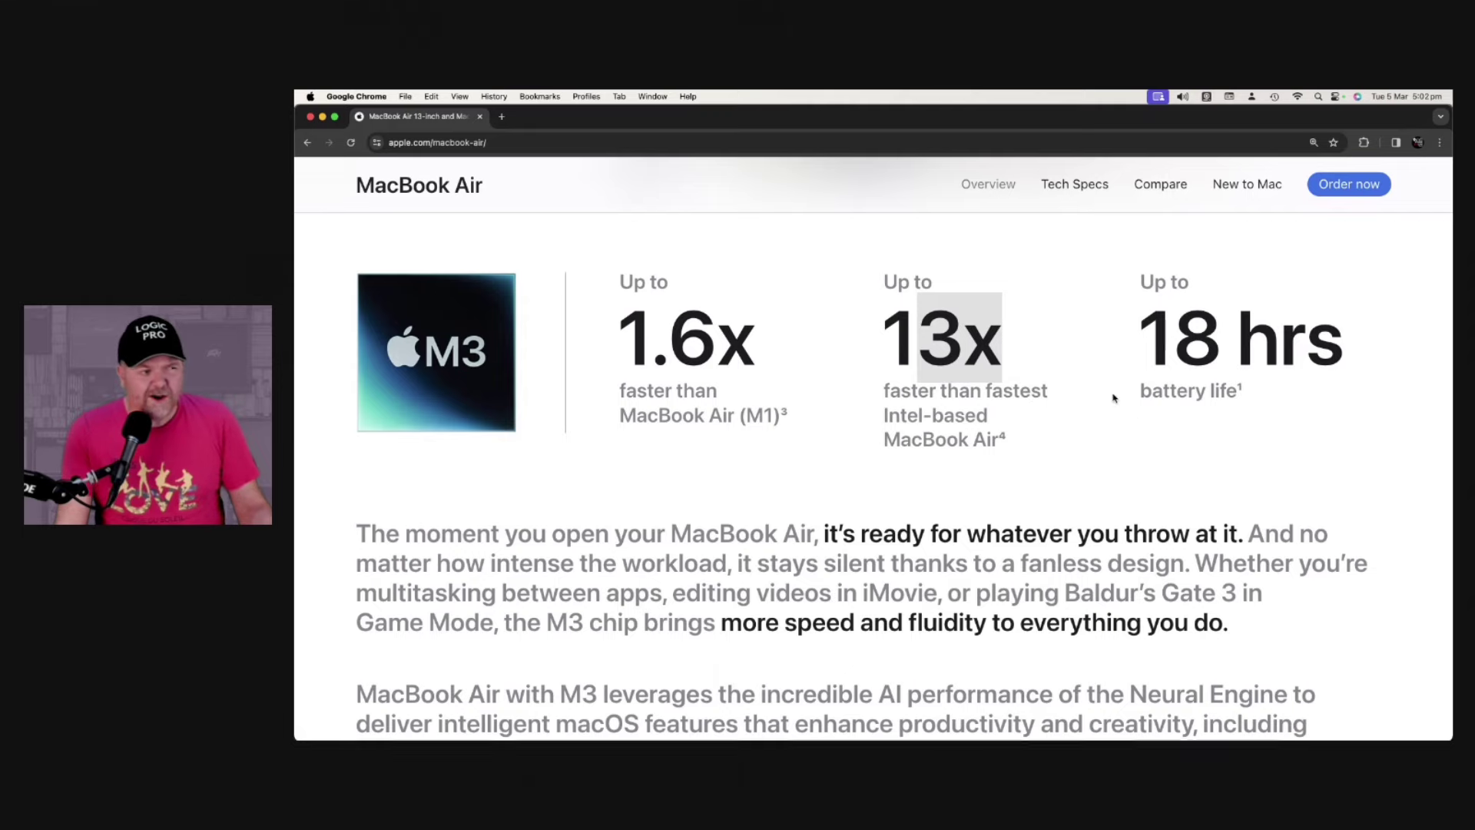
pyautogui.scroll(-8, 979, 384)
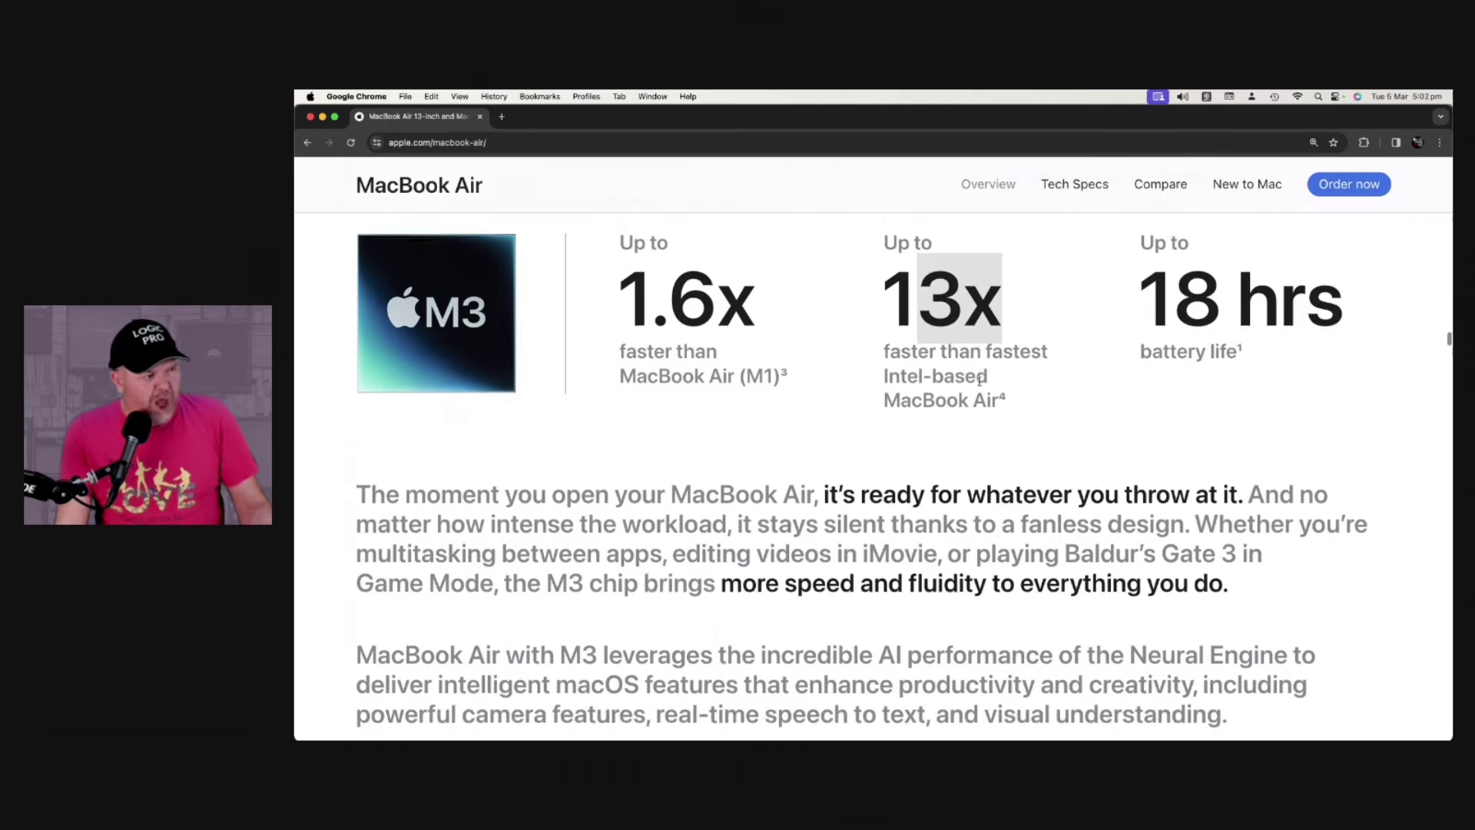
pyautogui.scroll(-5, 979, 384)
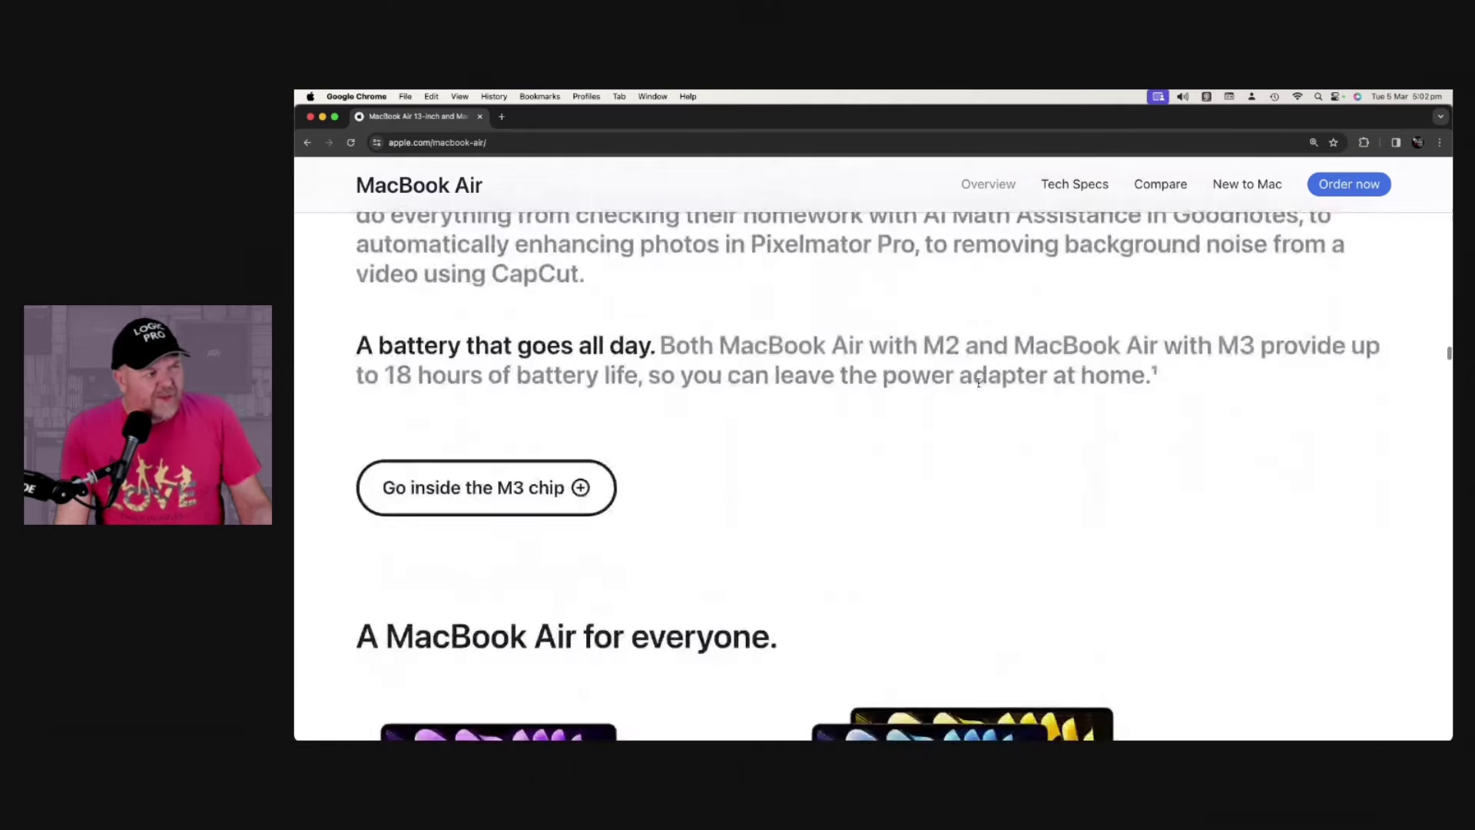
pyautogui.scroll(-5, 978, 384)
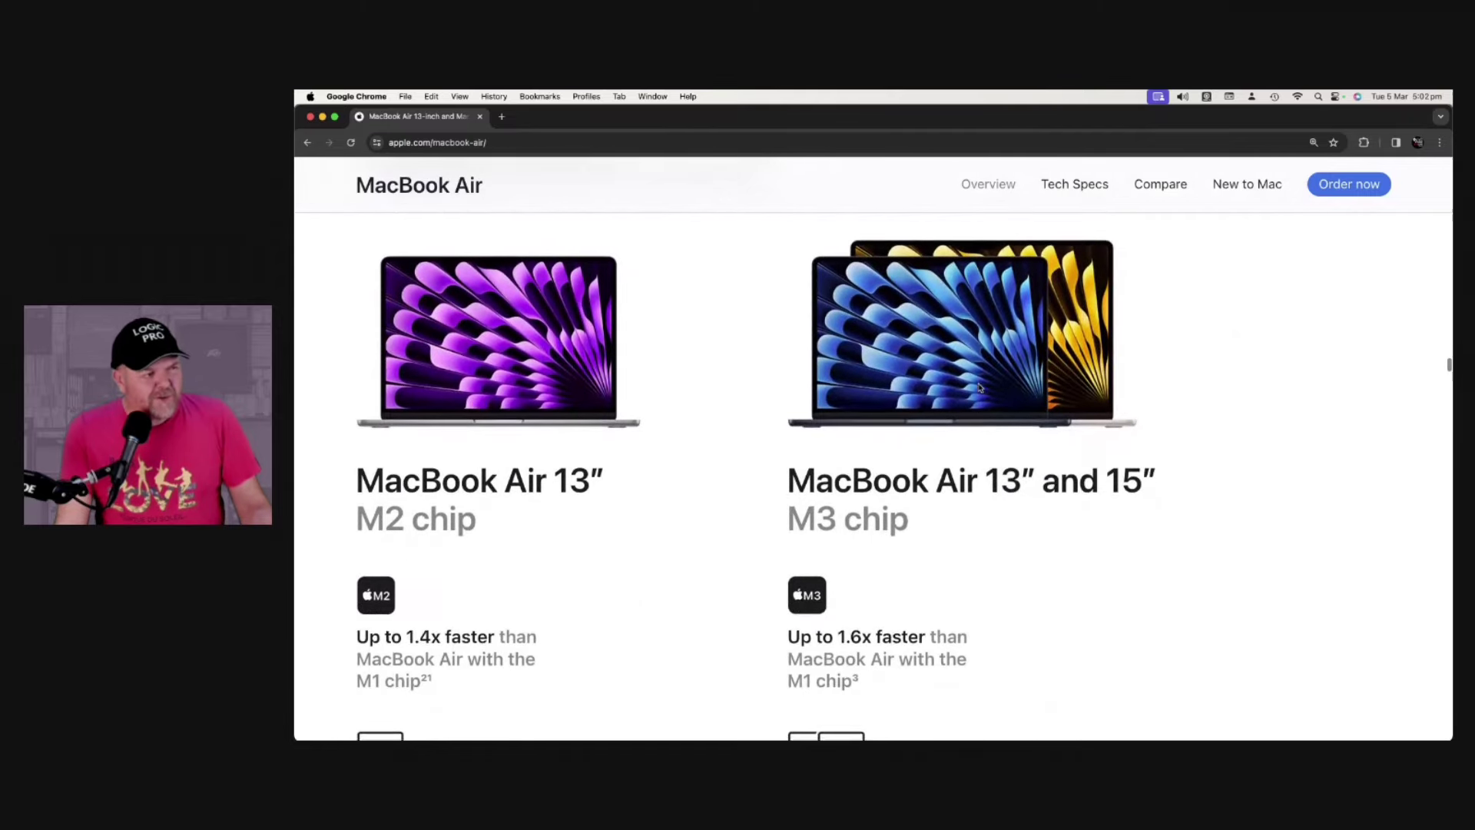
pyautogui.scroll(-3, 978, 387)
pyautogui.scroll(-5, 979, 388)
pyautogui.scroll(-3, 979, 387)
pyautogui.scroll(4, 979, 387)
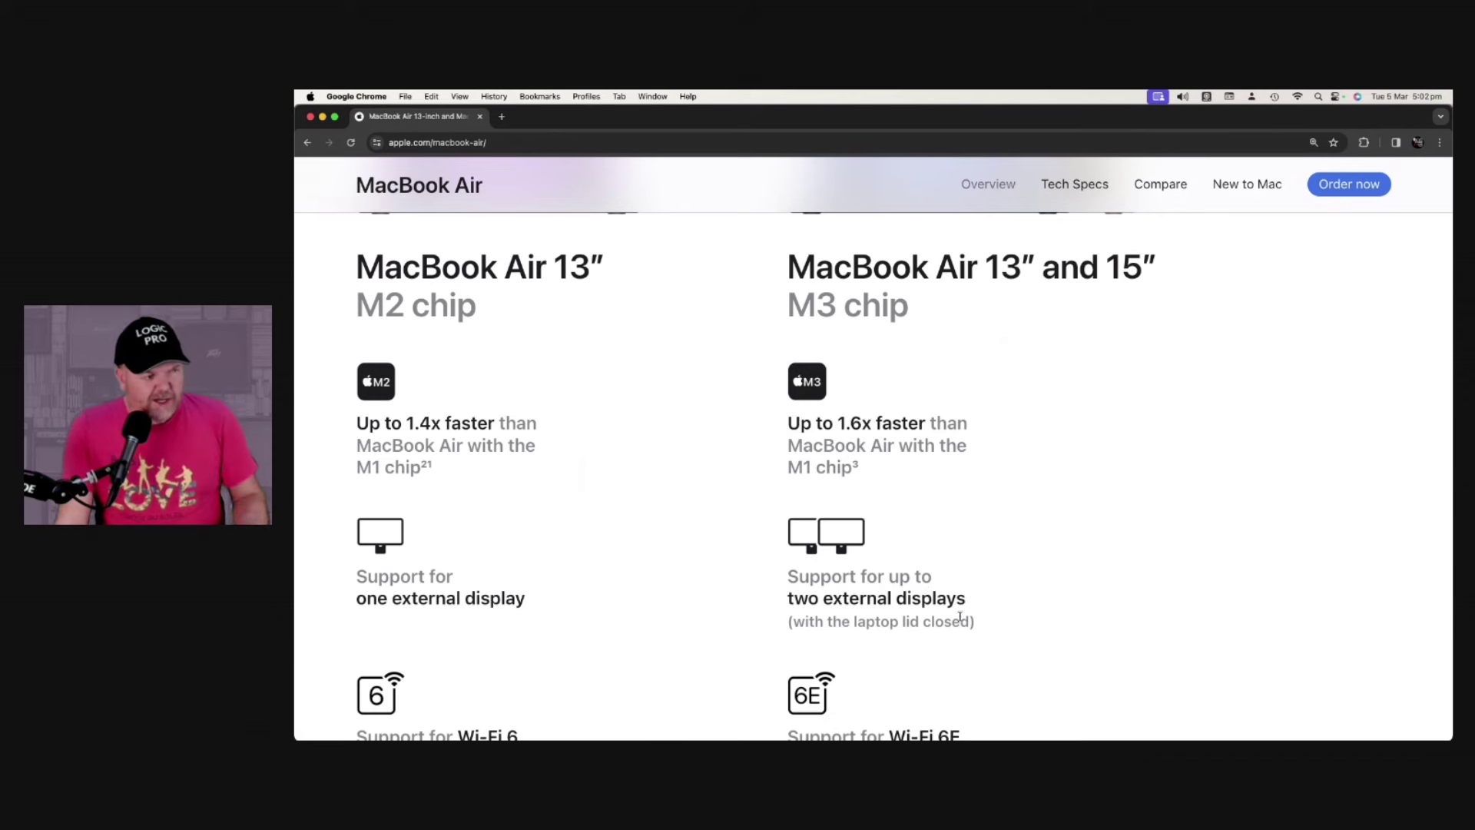
# Highlight the two-external-displays text in the M2 vs M3 comparison, then clear it
pyautogui.moveTo(983, 623); pyautogui.dragTo(787, 582)
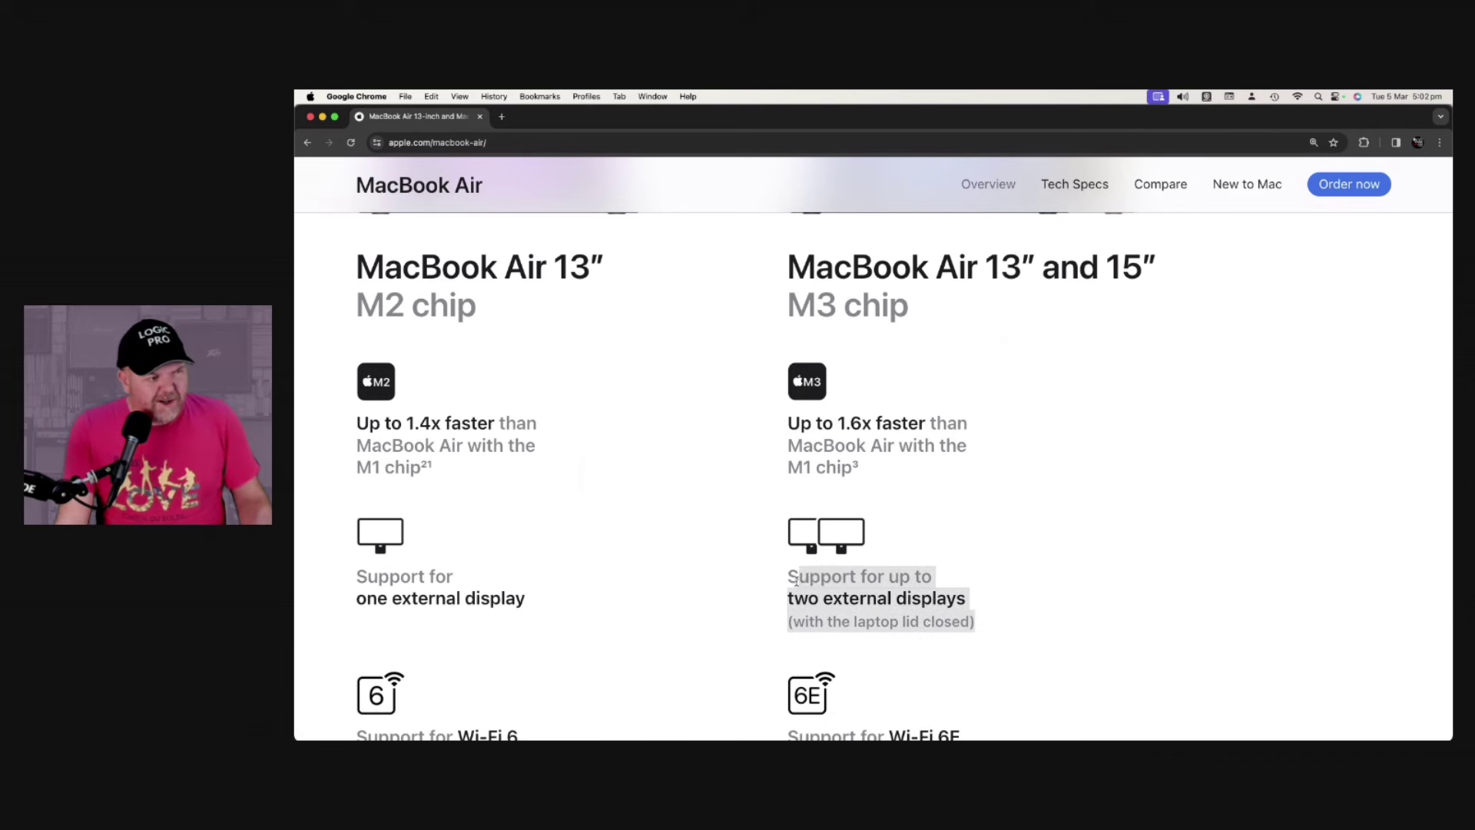
pyautogui.click(989, 563)
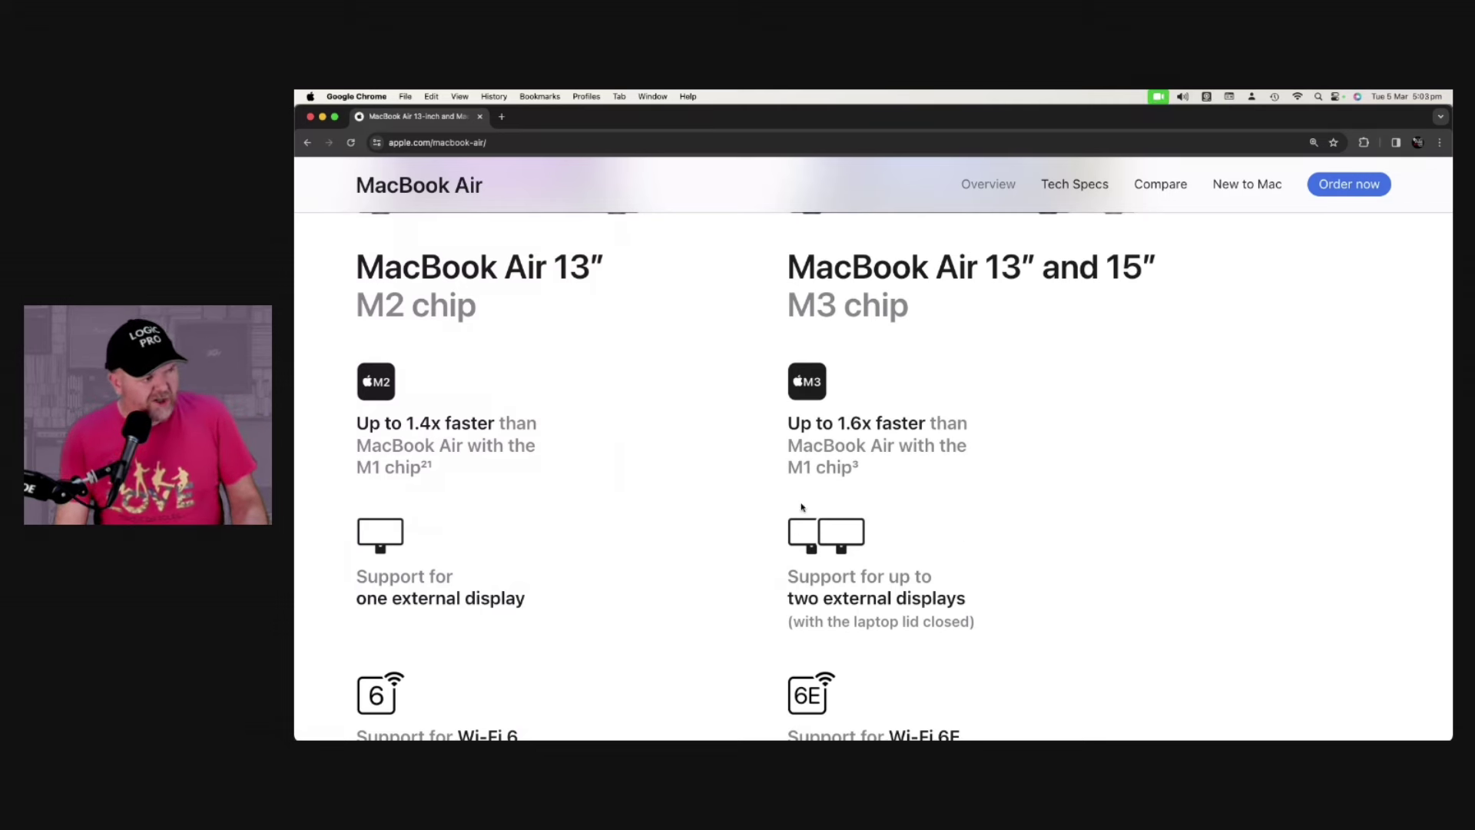
pyautogui.scroll(1, 503, 298)
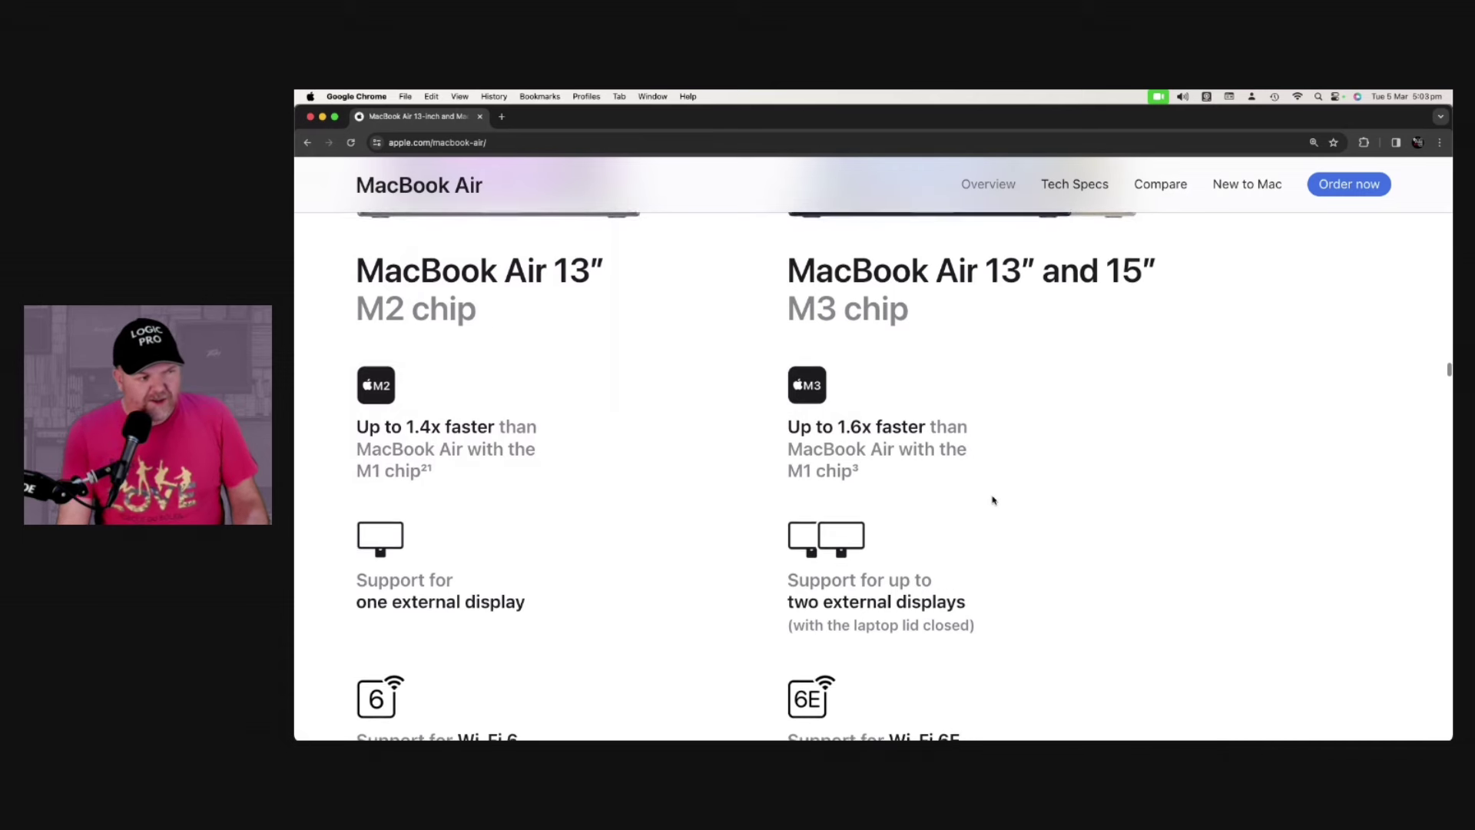
pyautogui.scroll(-2, 991, 513)
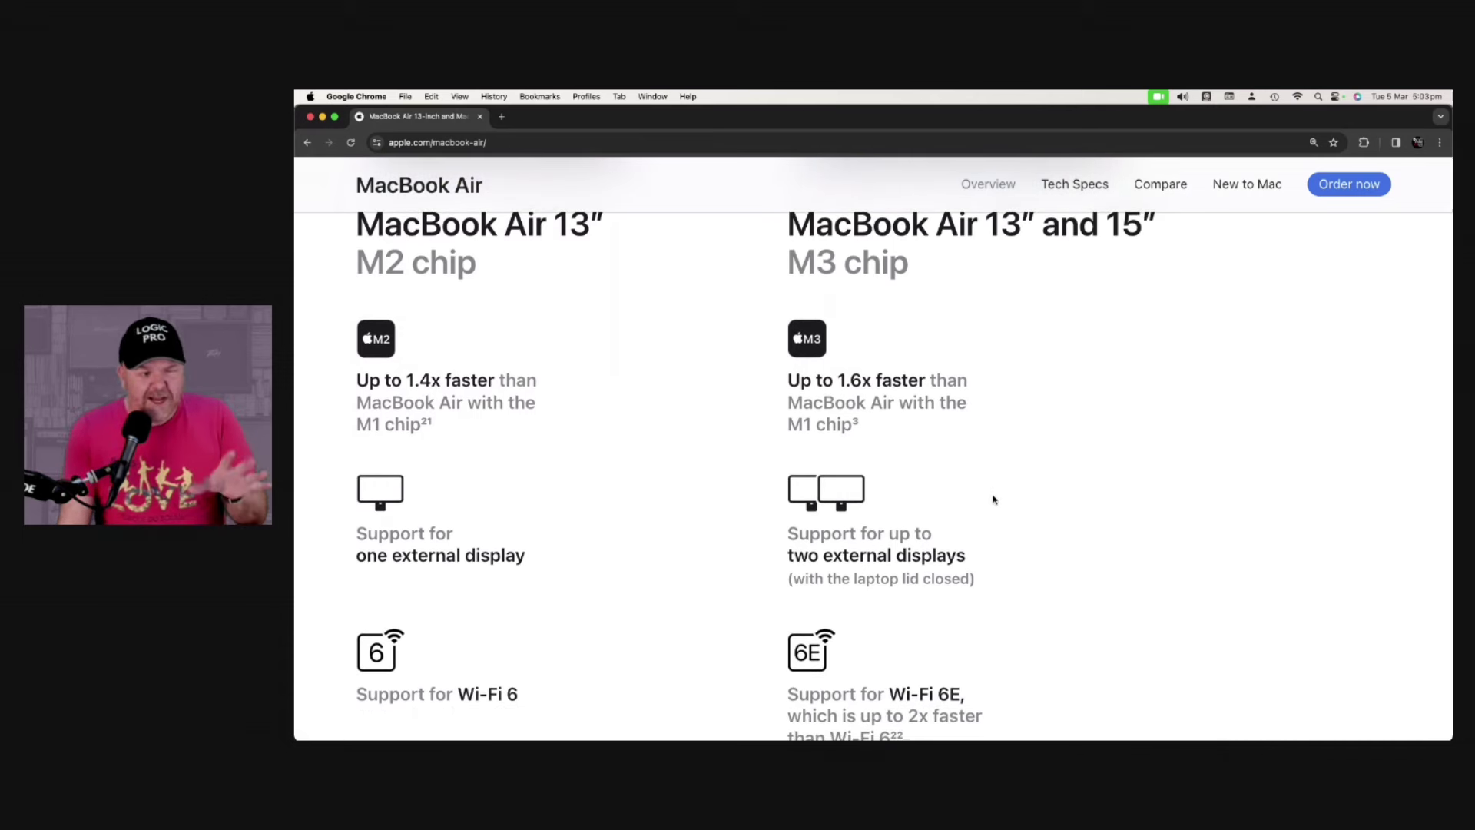
pyautogui.scroll(-1, 993, 500)
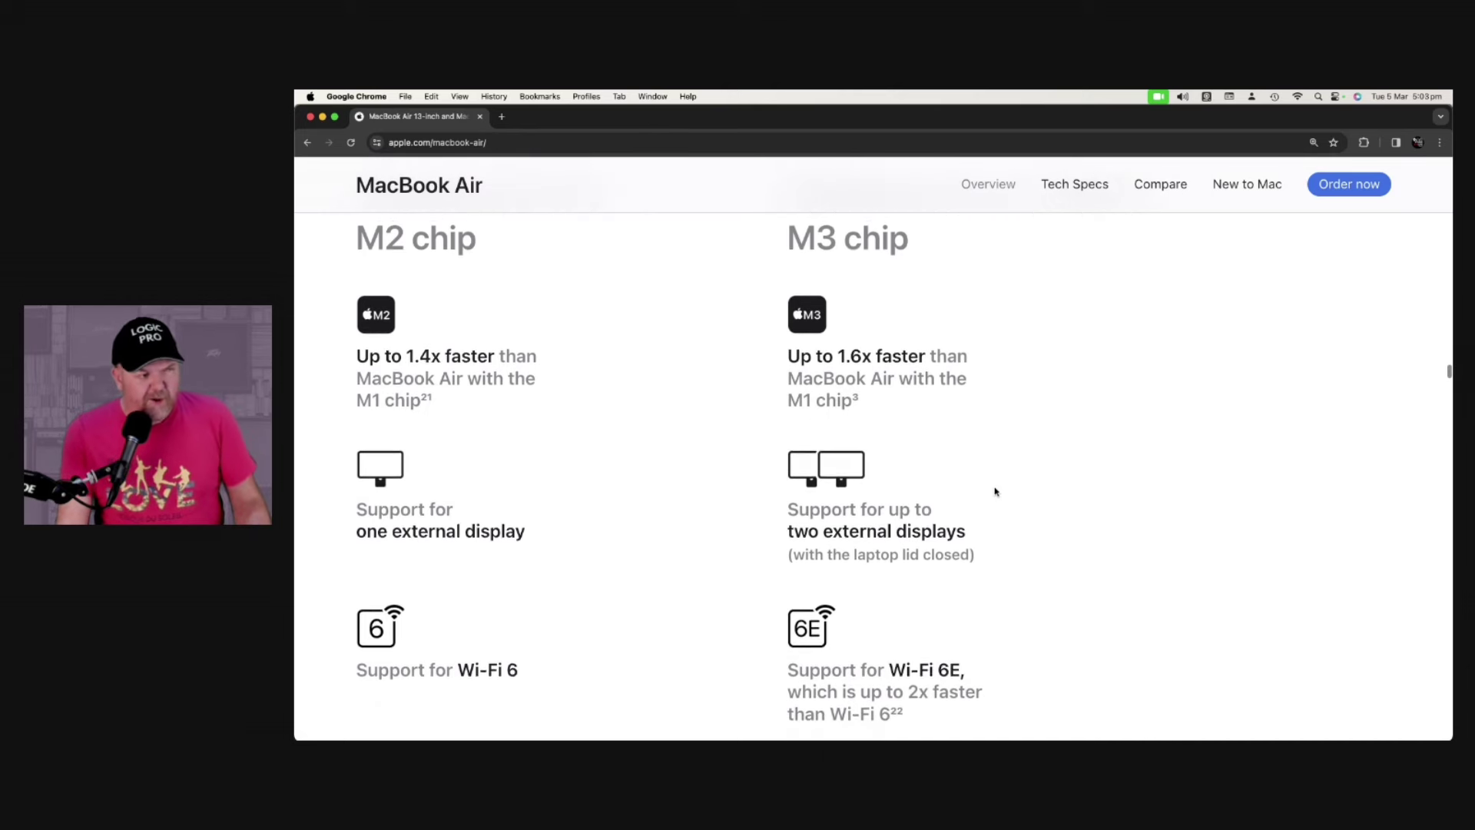
pyautogui.scroll(-1, 994, 492)
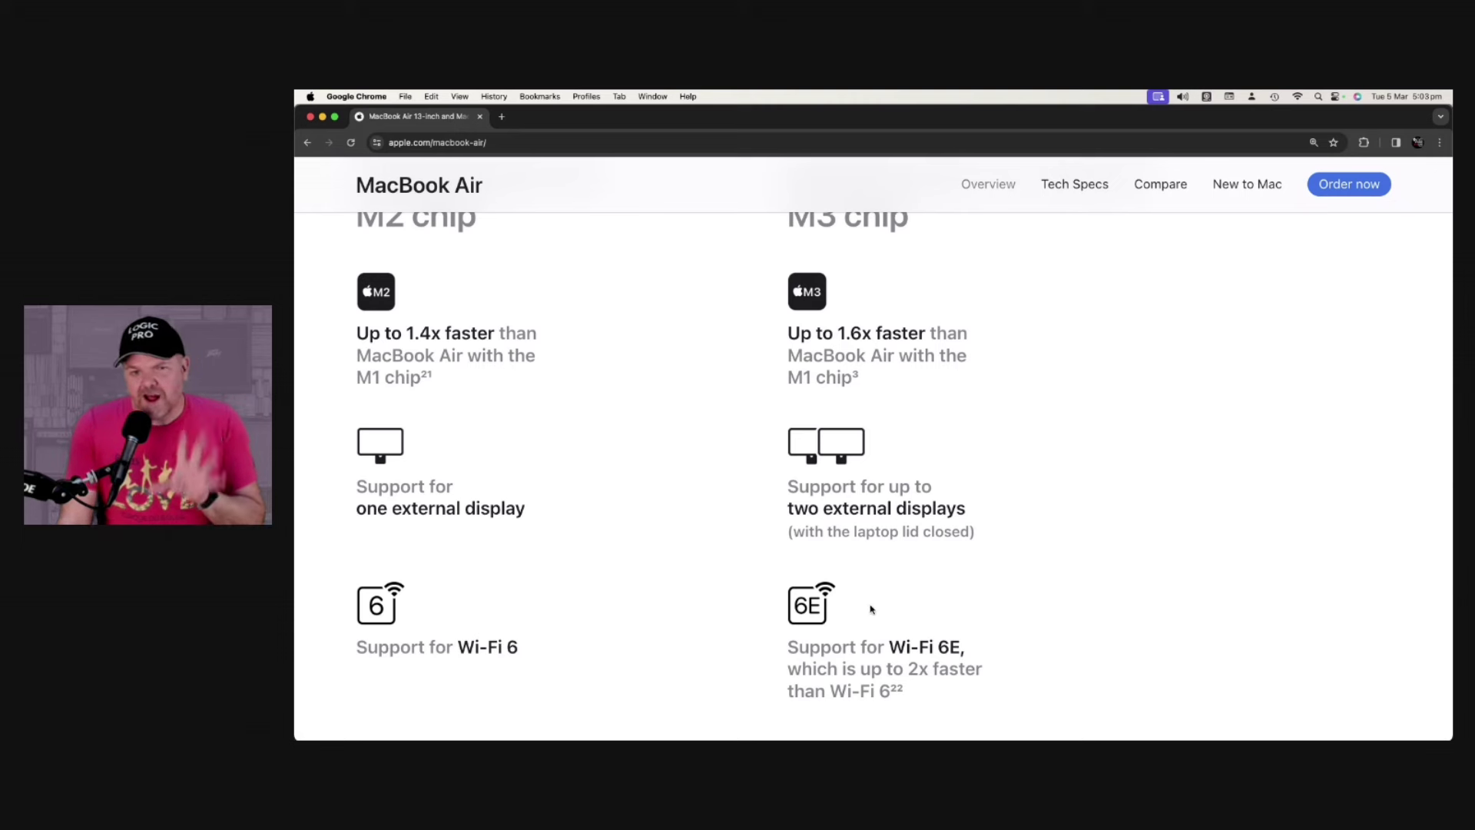
# Show the 15-inch M3 MacBook Air models and highlight their 16GB memory and 512GB storage specs
pyautogui.click(1353, 187)
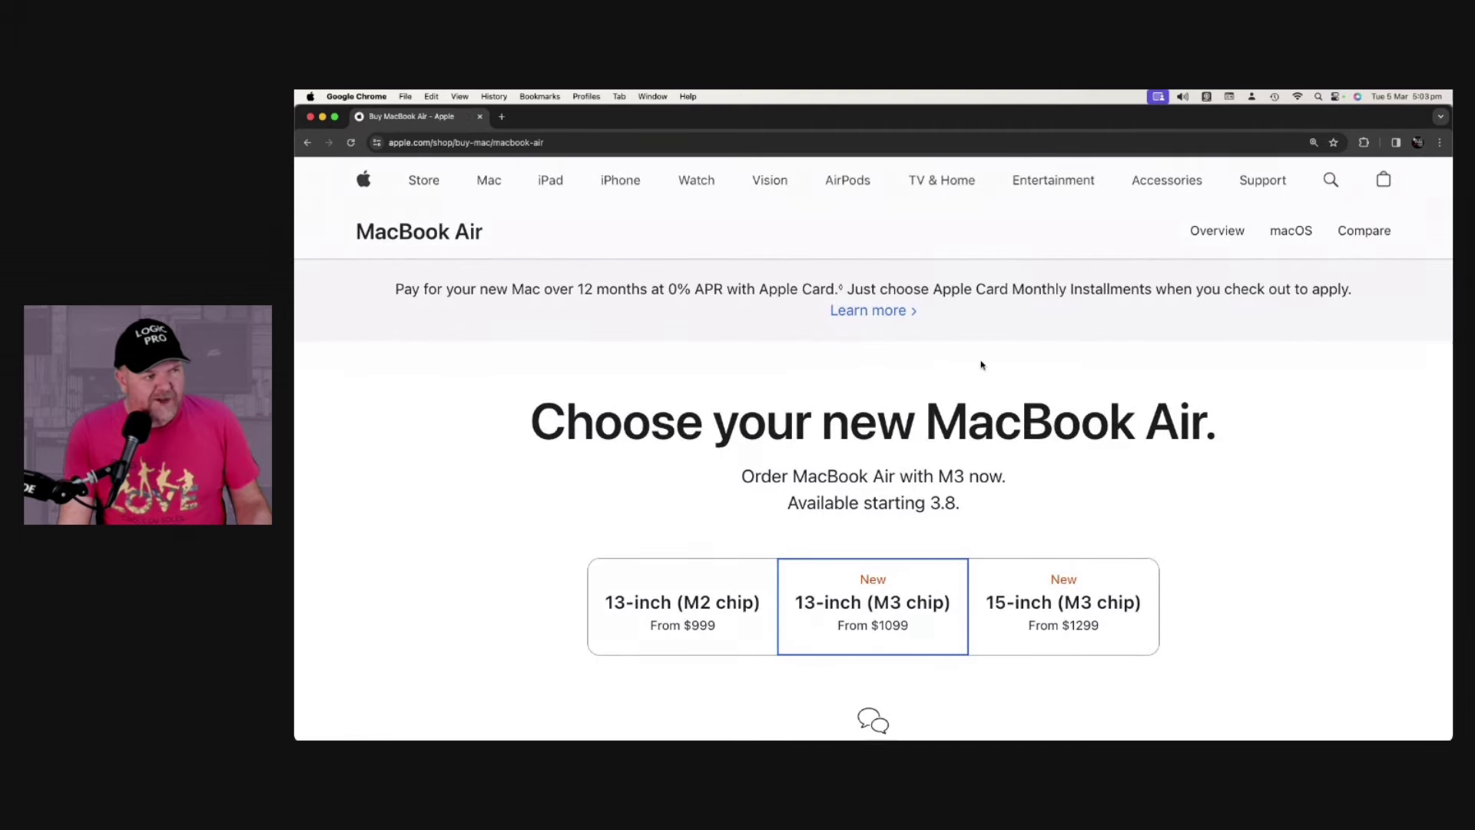
pyautogui.scroll(-2, 896, 390)
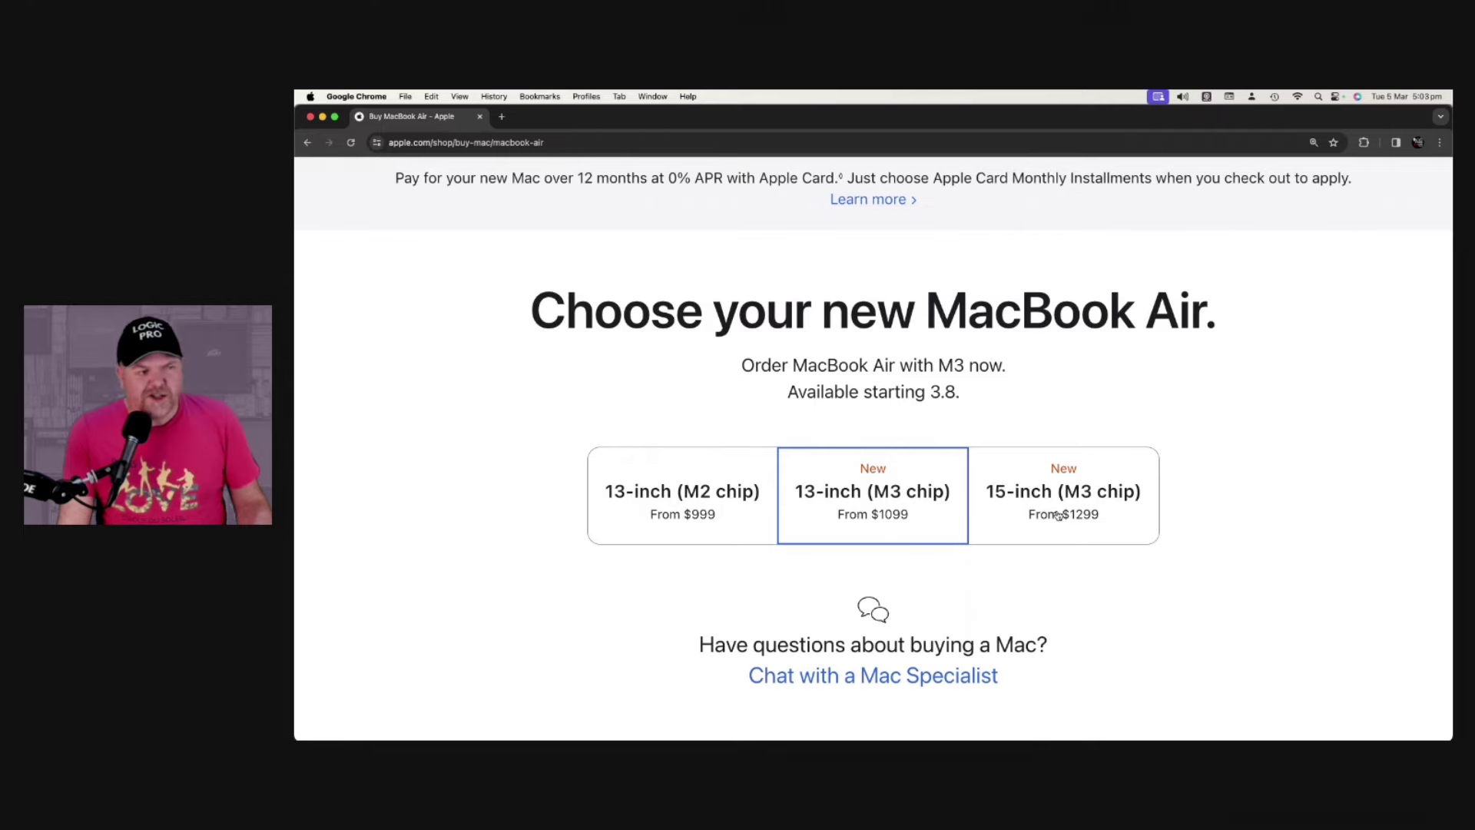
pyautogui.click(1064, 513)
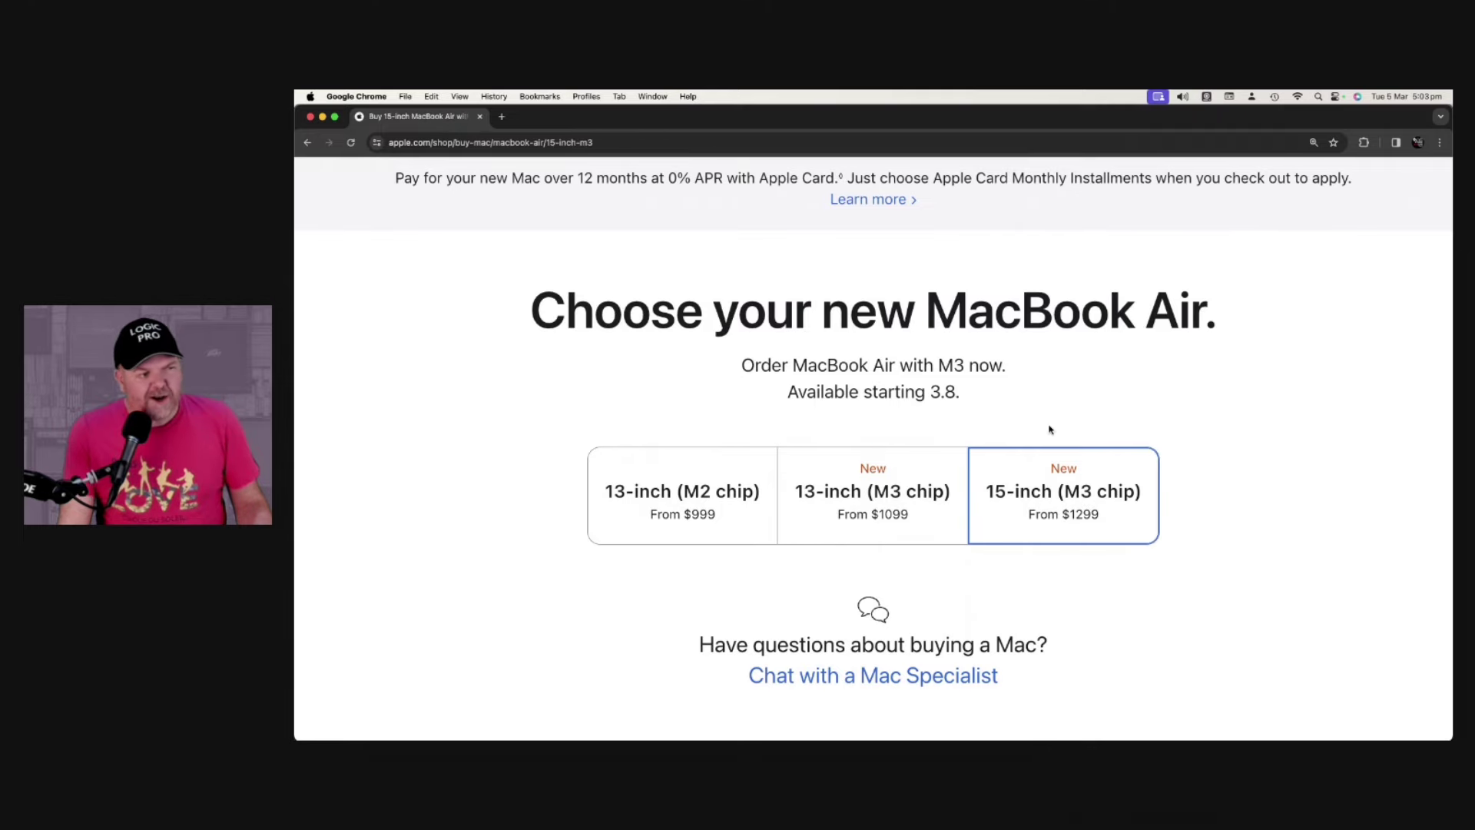
pyautogui.scroll(-3, 1050, 431)
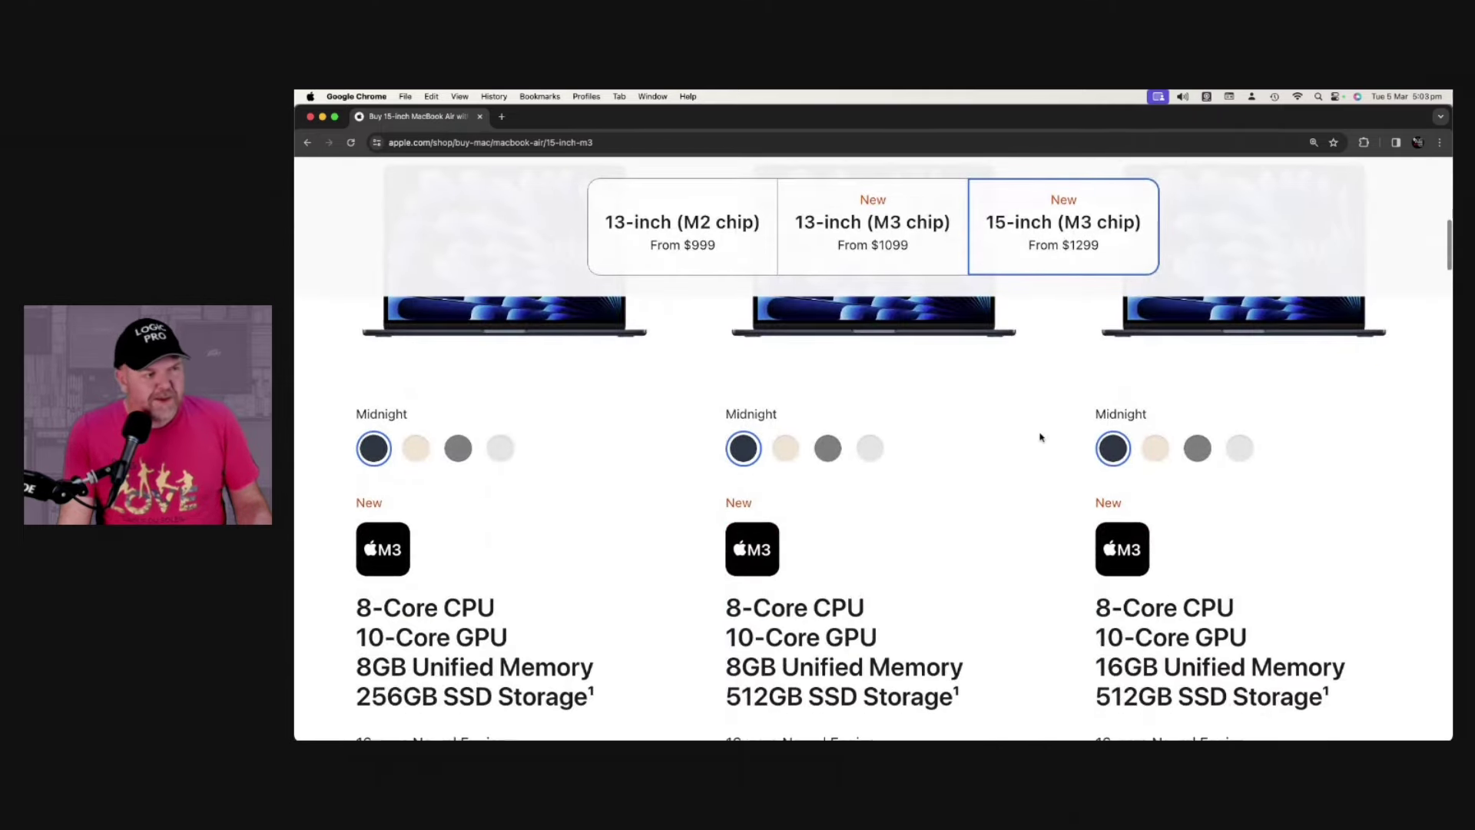
pyautogui.scroll(-2, 808, 461)
pyautogui.scroll(-2, 576, 551)
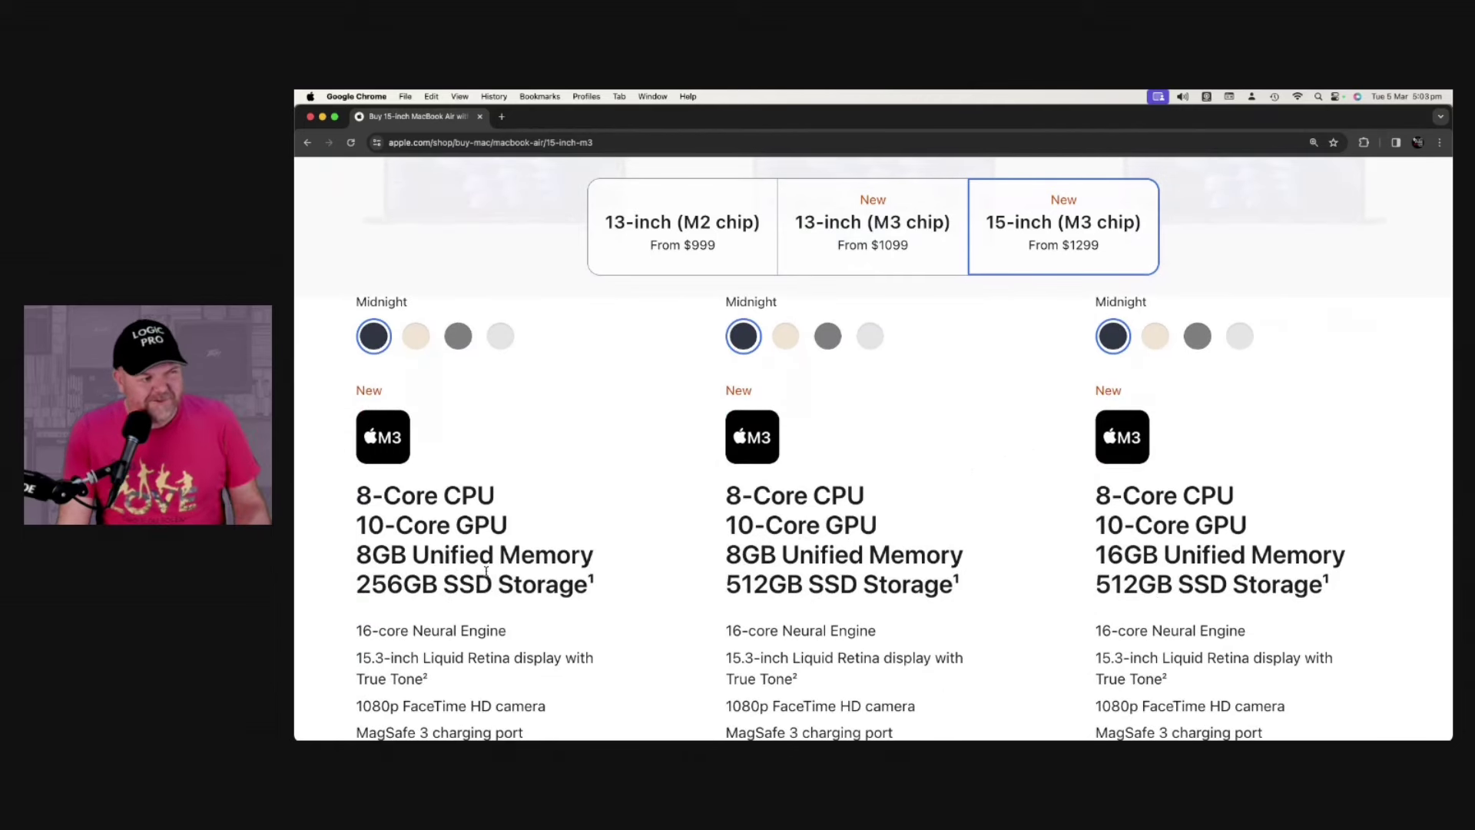
pyautogui.scroll(-1, 564, 569)
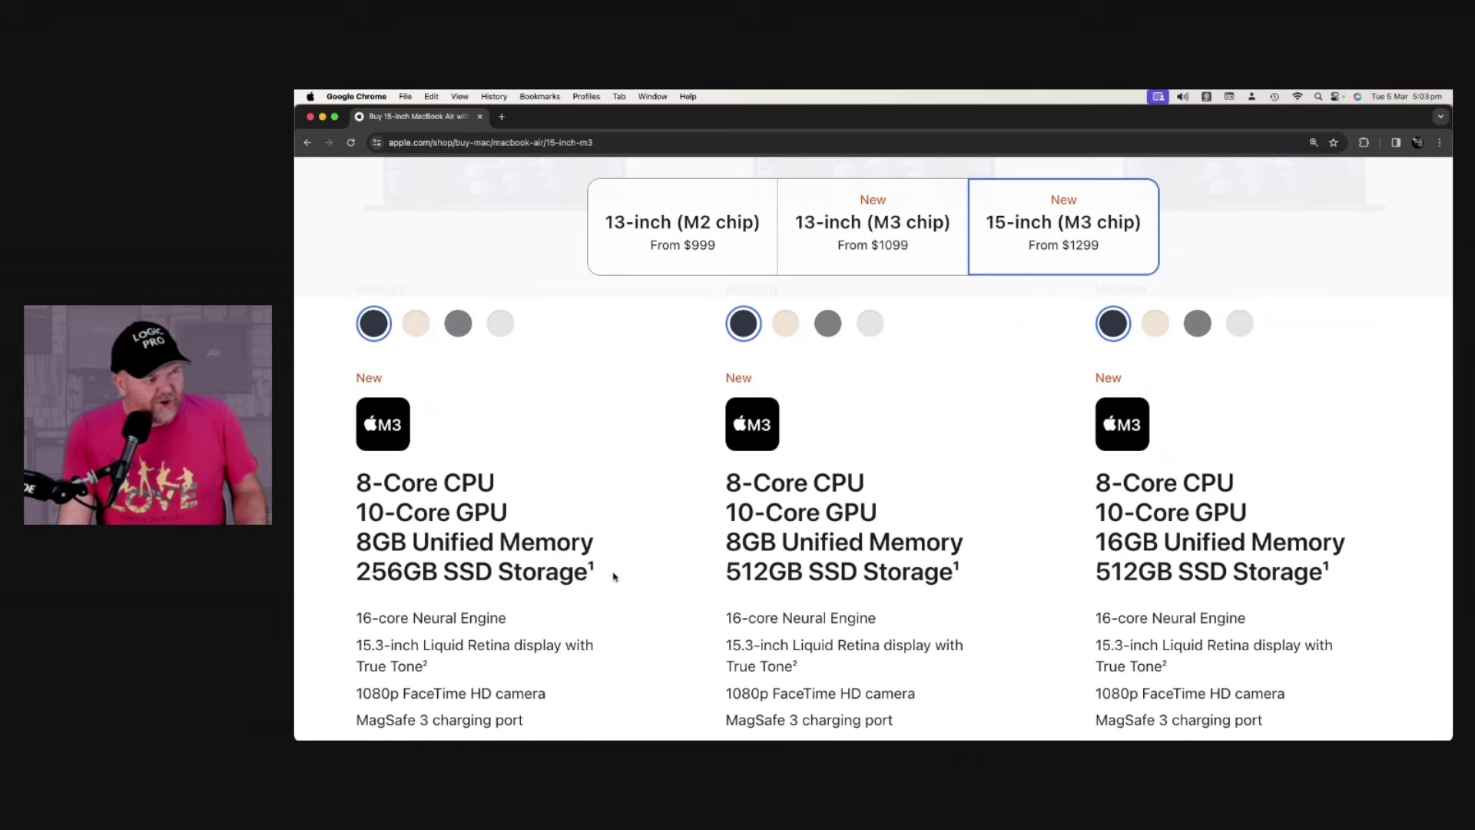
pyautogui.moveTo(613, 574); pyautogui.dragTo(349, 487)
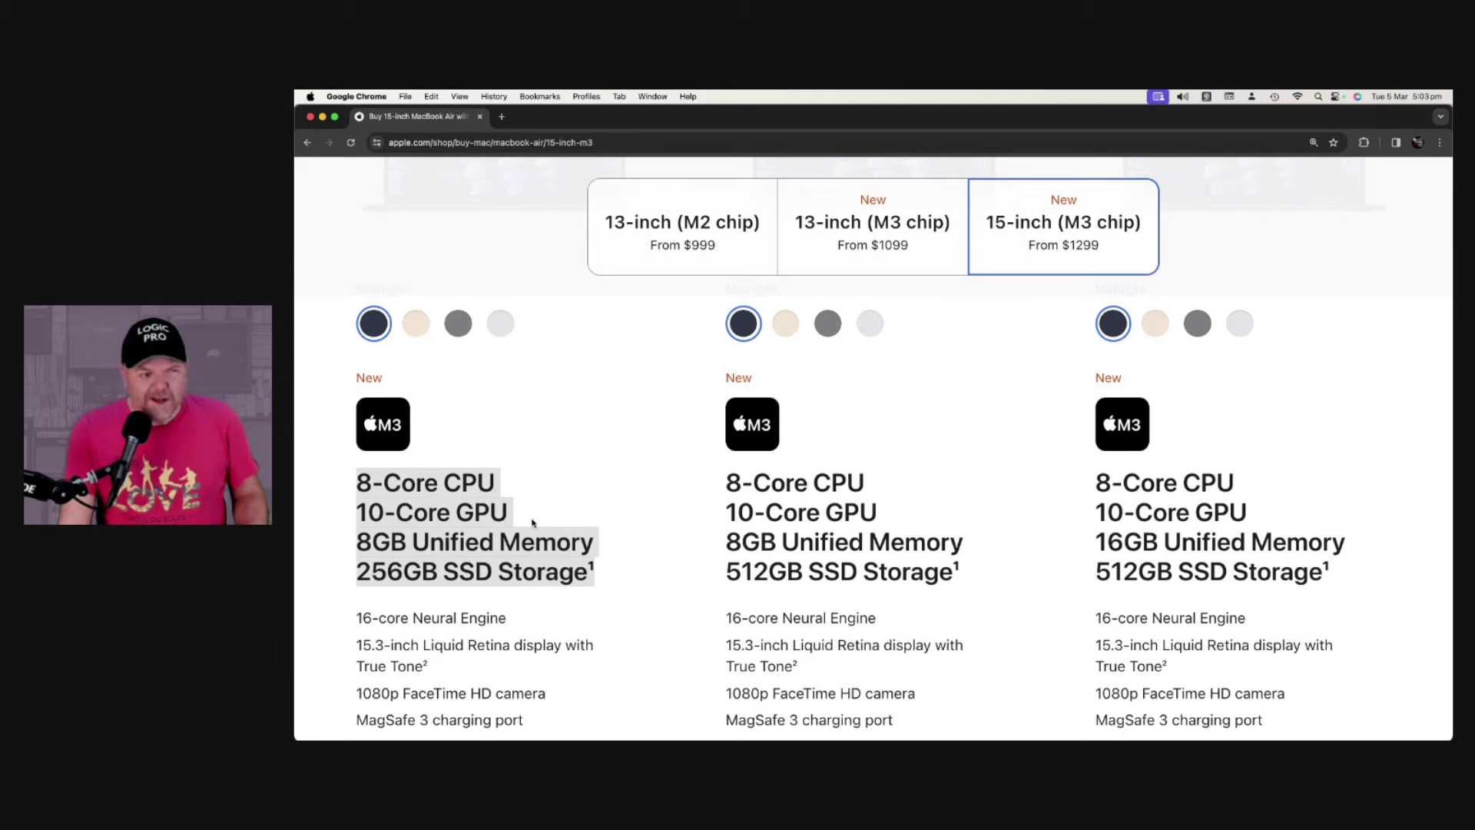
pyautogui.click(1037, 562)
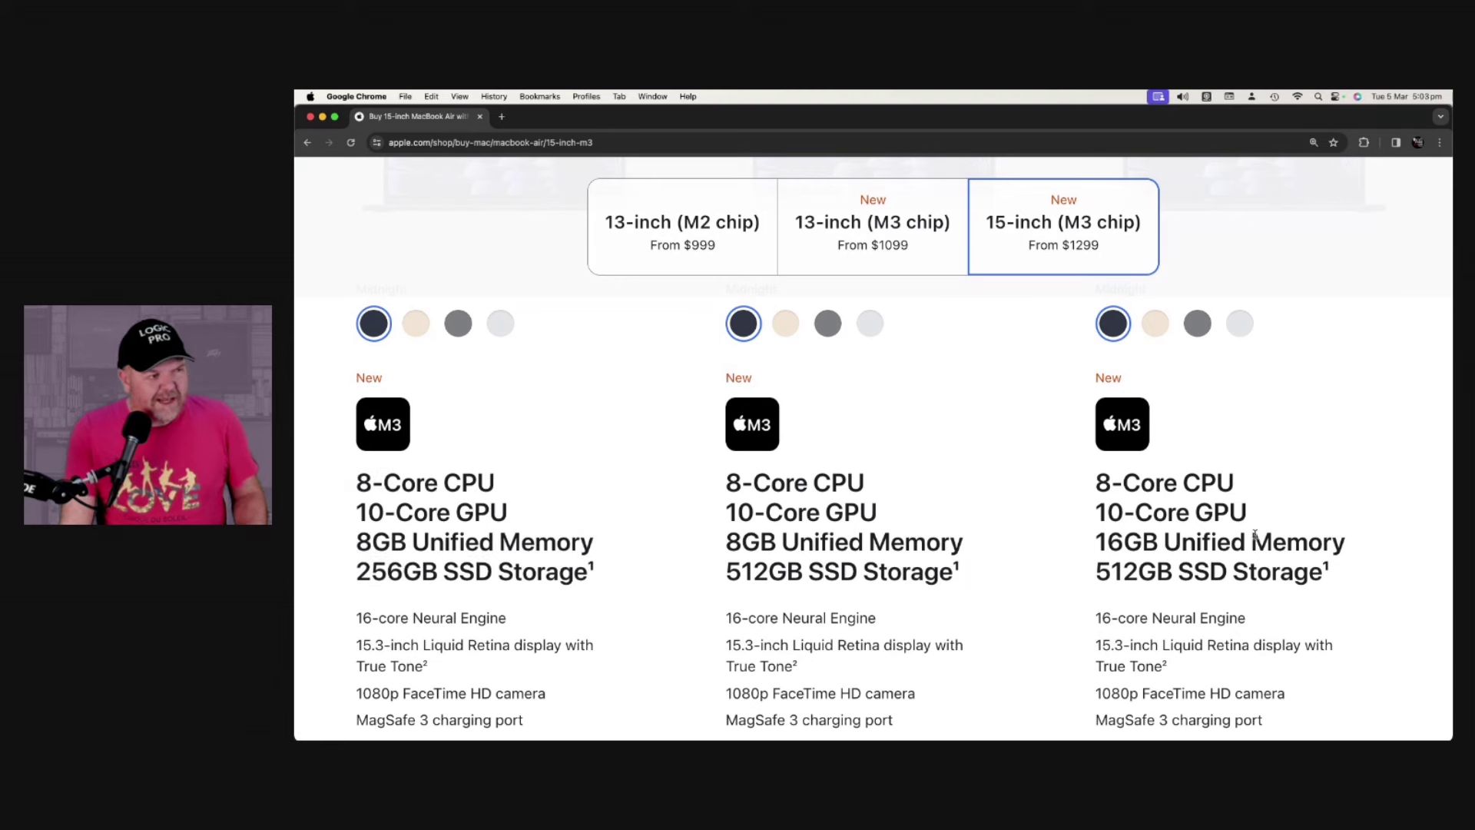
pyautogui.moveTo(1351, 546); pyautogui.dragTo(1109, 548)
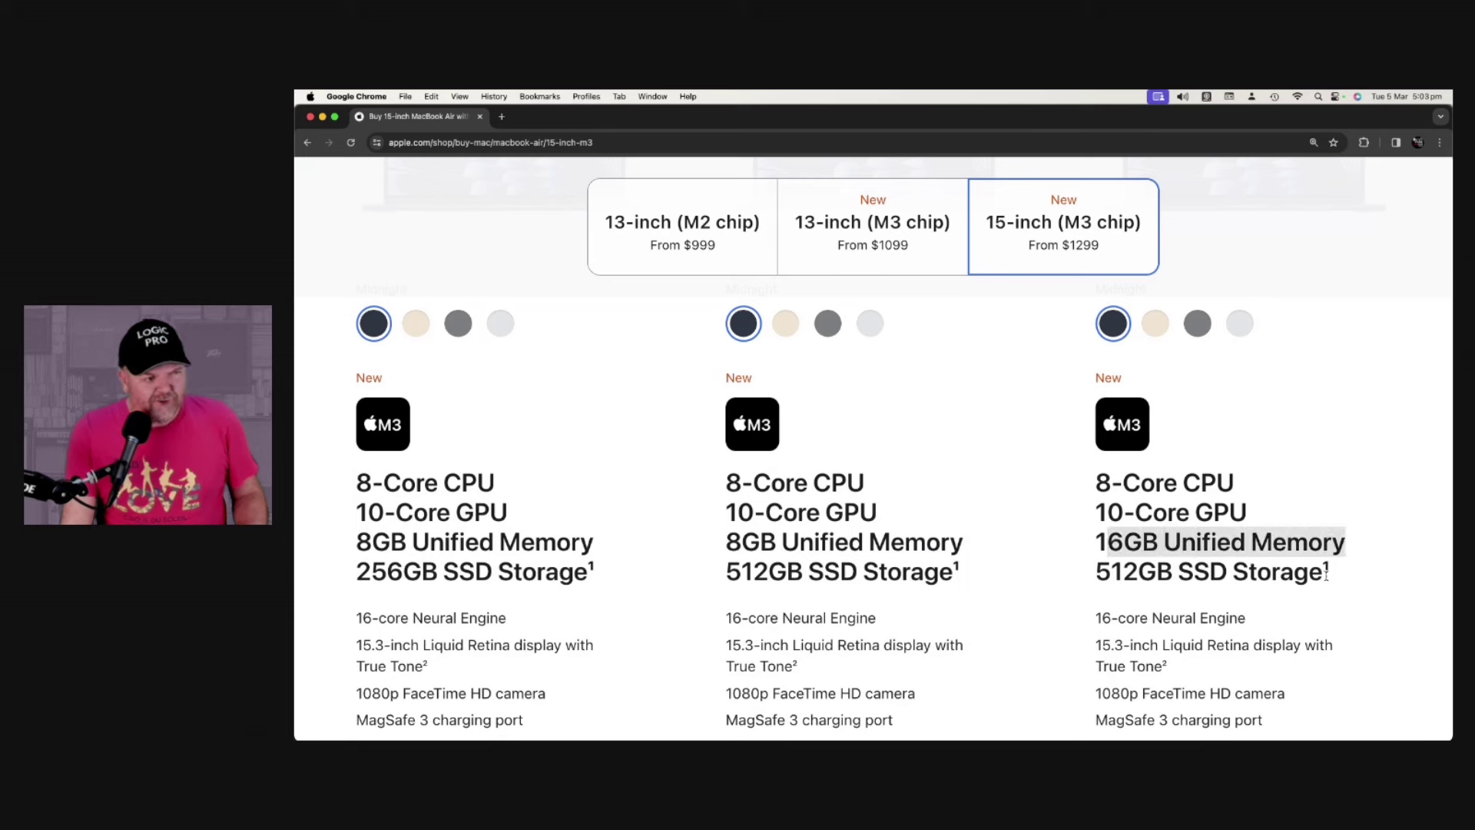
pyautogui.moveTo(1331, 574); pyautogui.dragTo(1097, 573)
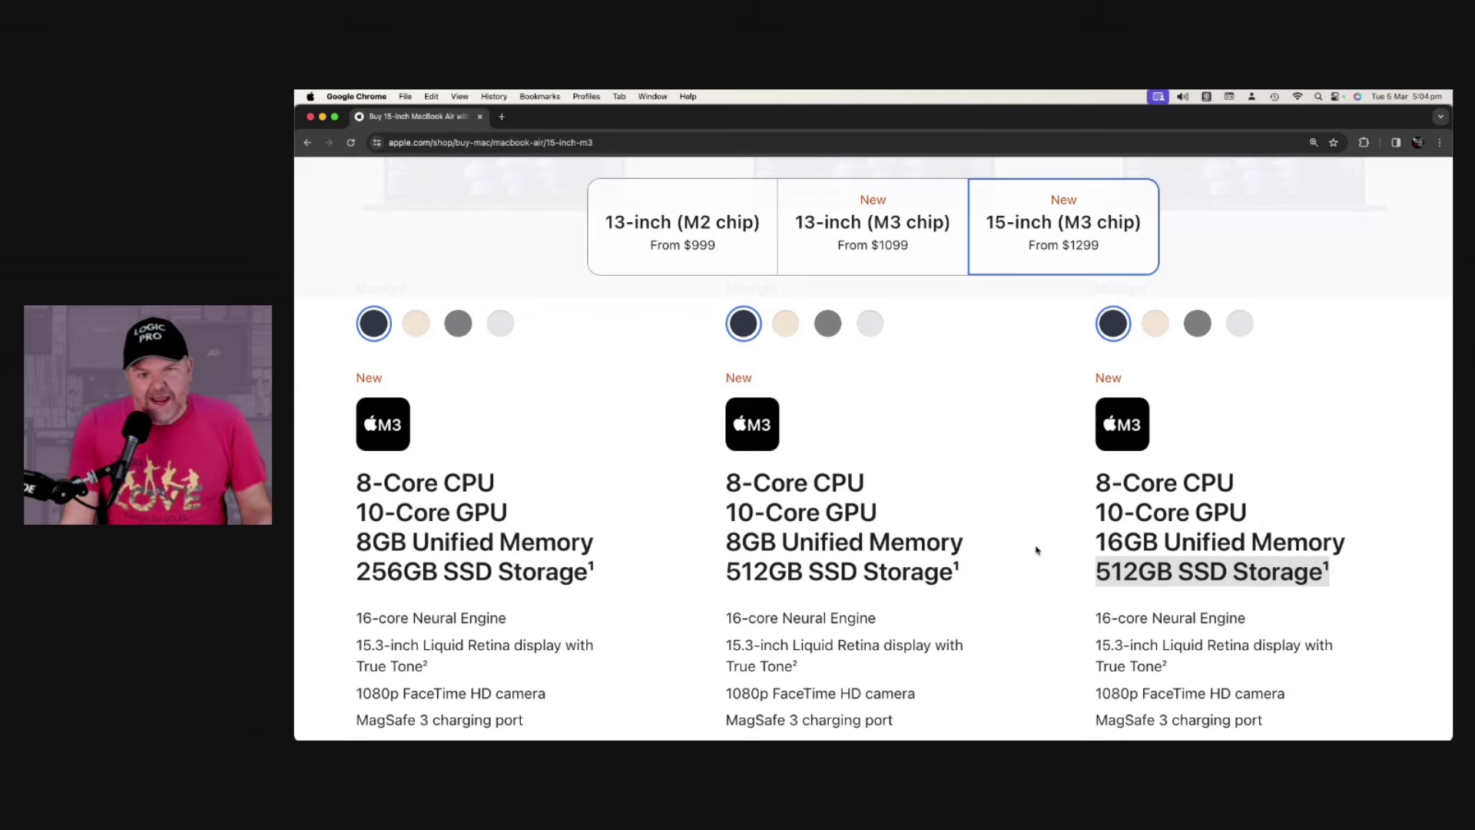
pyautogui.scroll(5, 1031, 563)
pyautogui.scroll(5, 1031, 564)
pyautogui.scroll(5, 1031, 564)
pyautogui.scroll(3, 1031, 563)
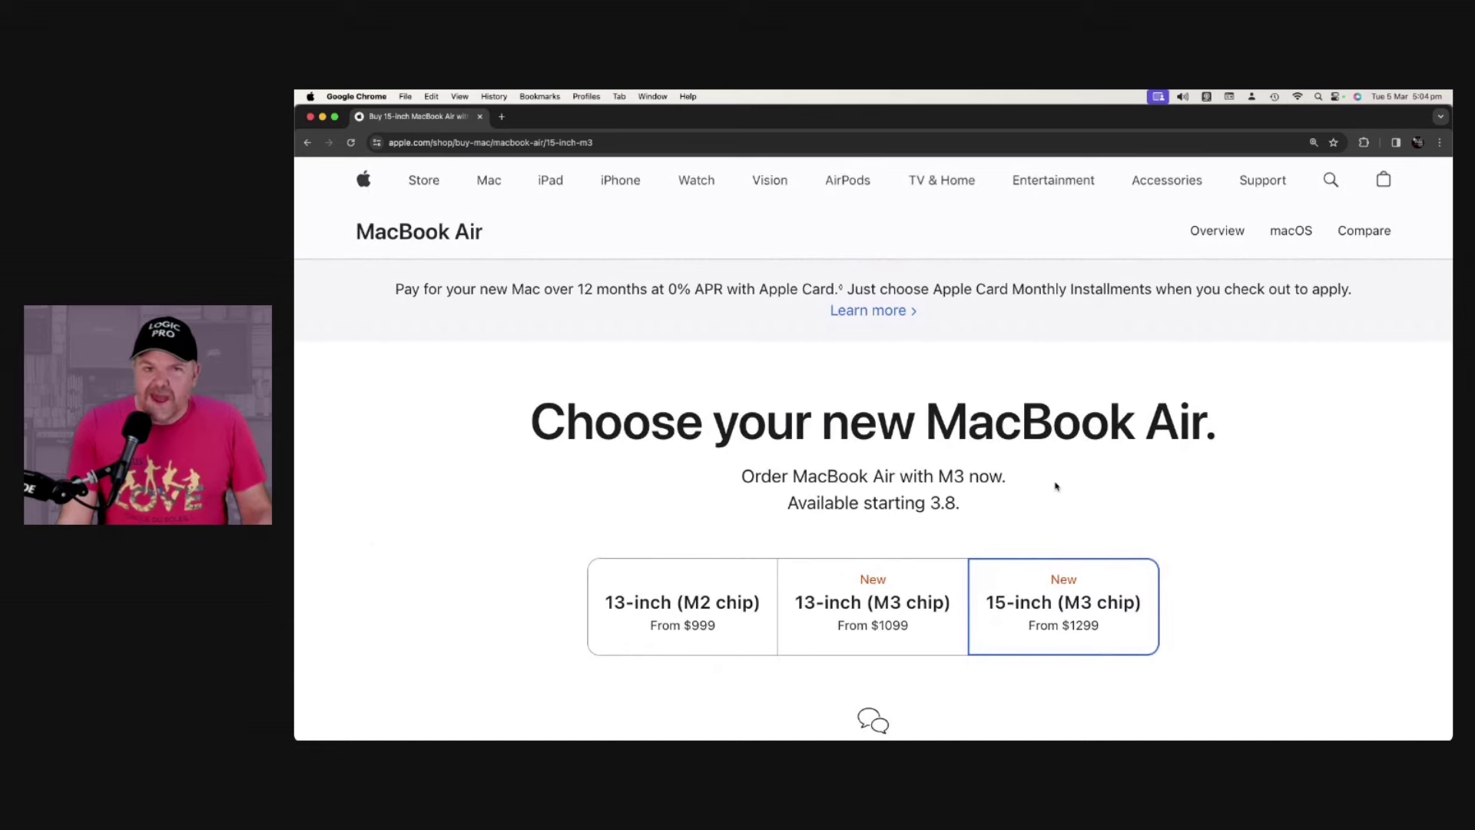
# Return from the MacBook Air buy page to the Mac overview lineup
pyautogui.click(489, 180)
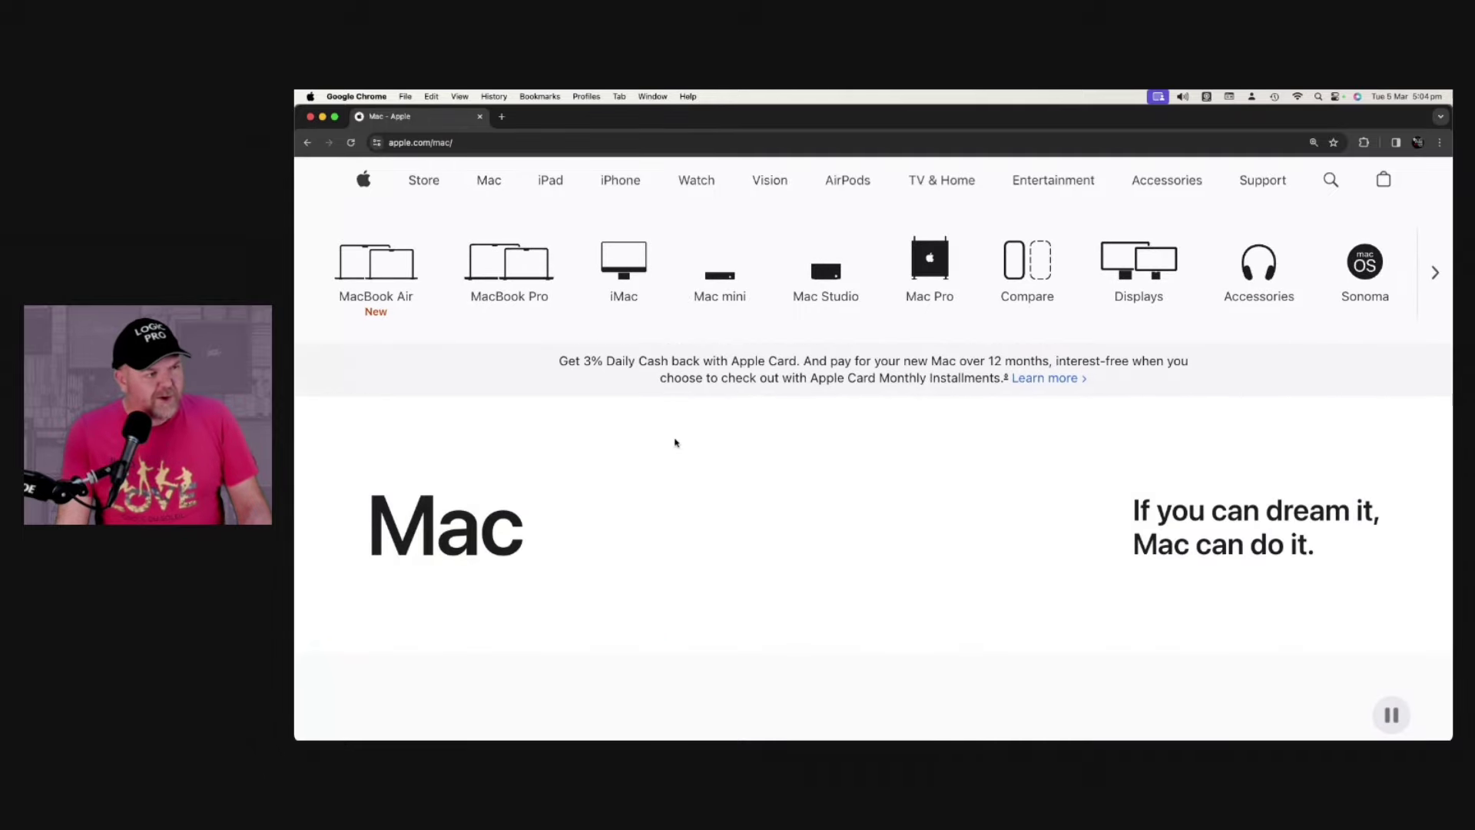
pyautogui.scroll(-3, 795, 347)
pyautogui.scroll(-3, 676, 439)
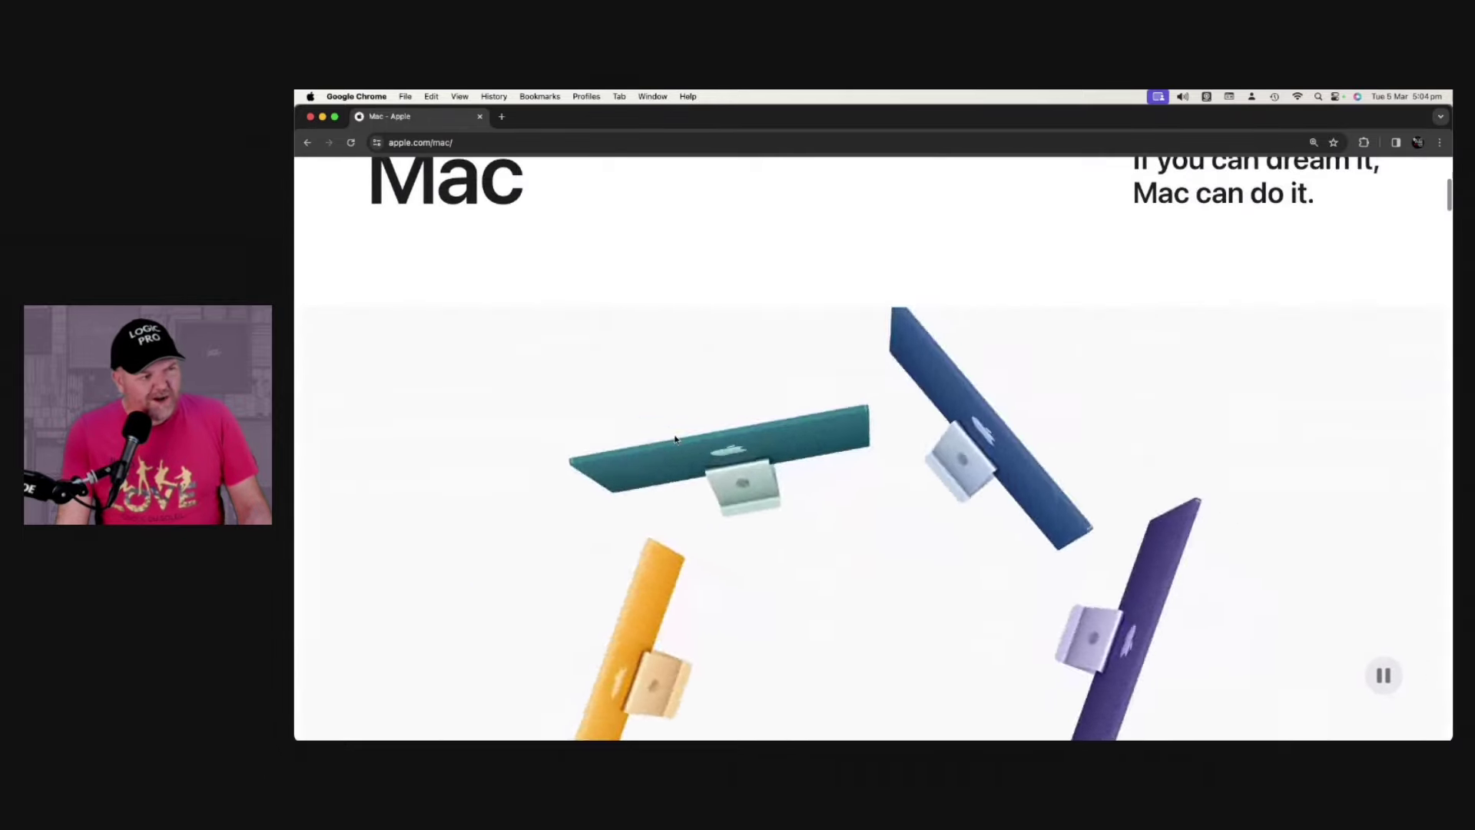
pyautogui.scroll(-2, 675, 439)
pyautogui.scroll(-2, 676, 440)
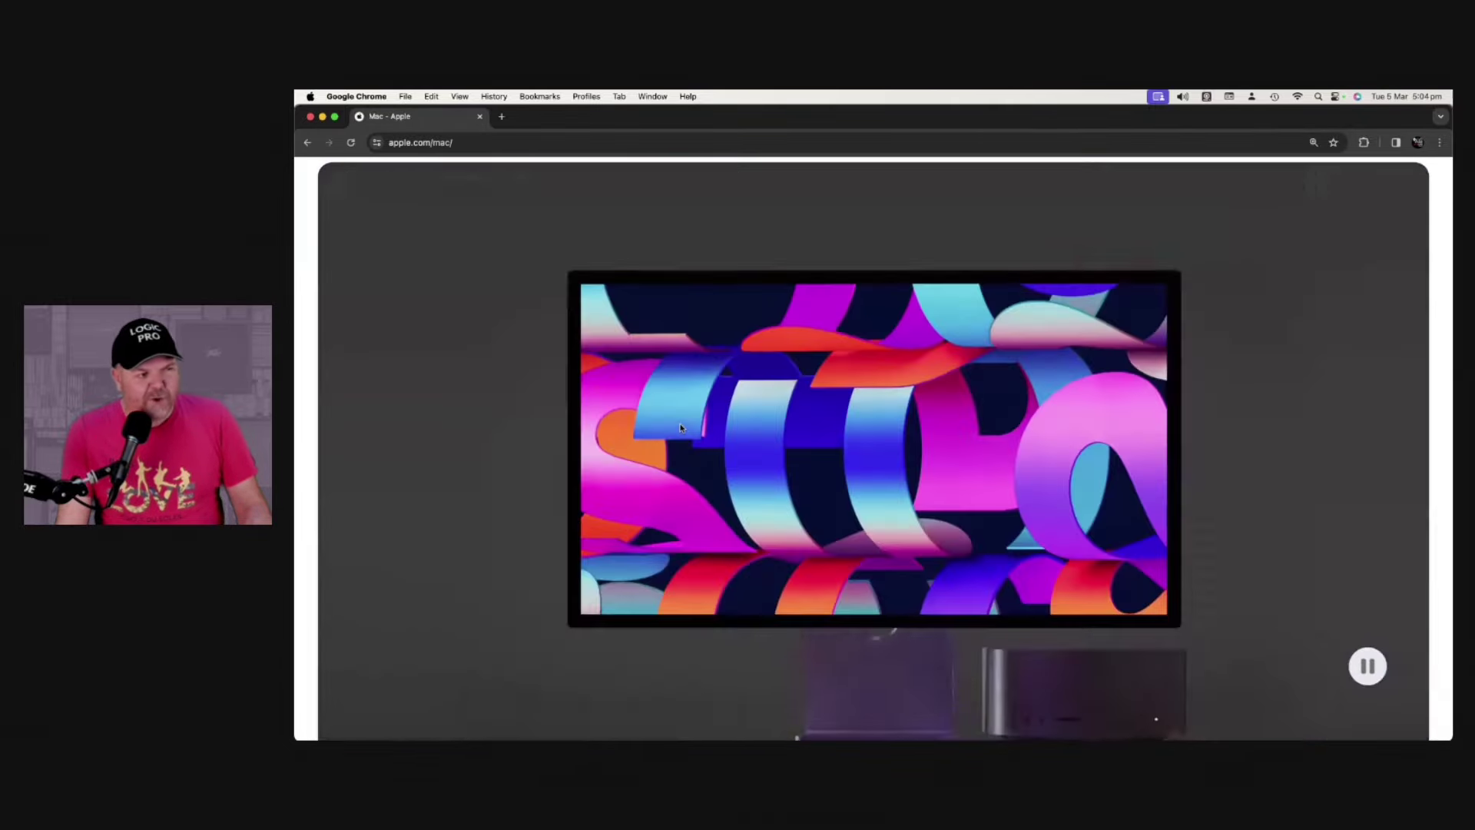
pyautogui.scroll(10, 680, 426)
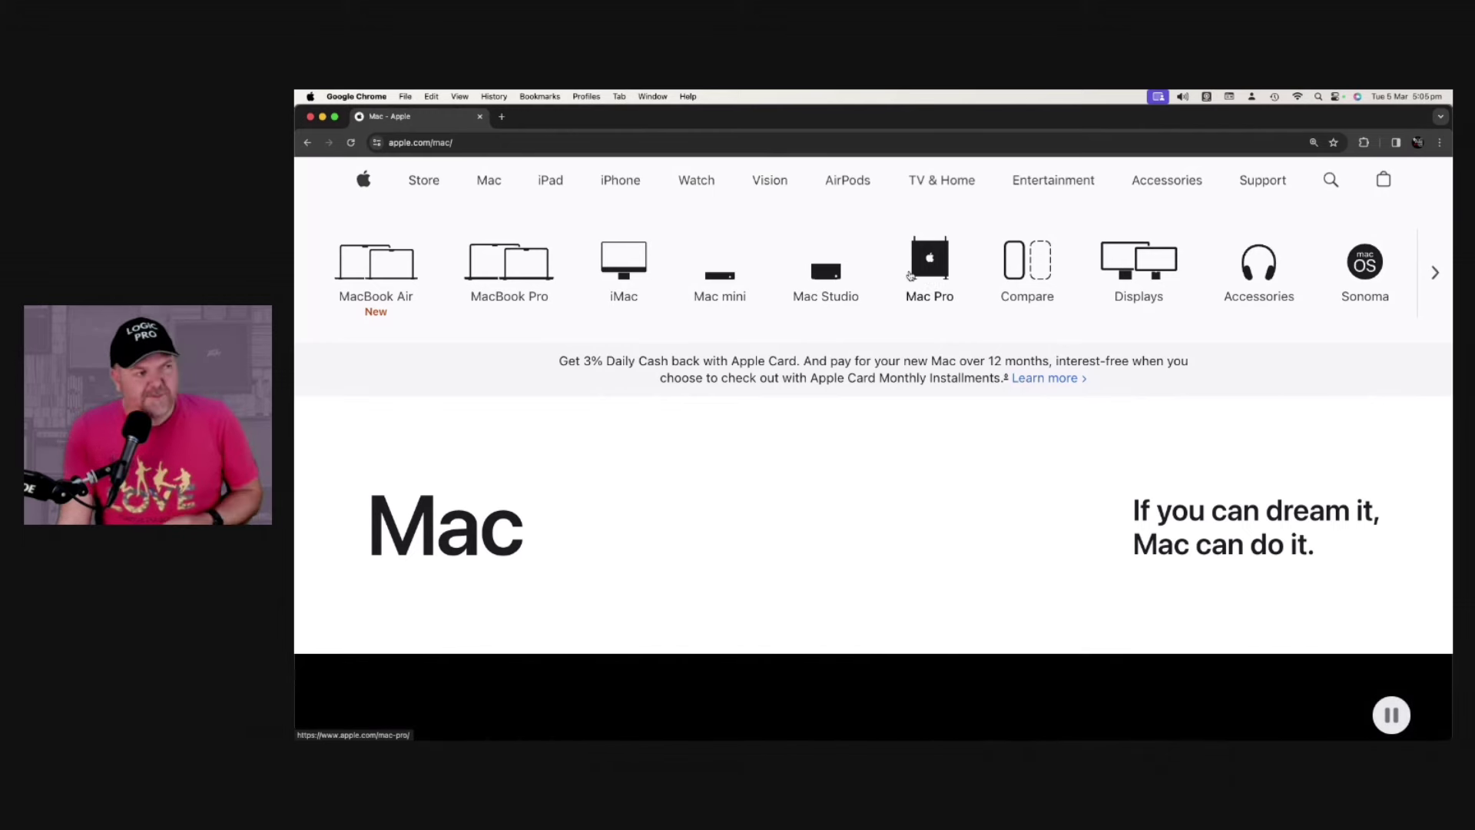
pyautogui.click(375, 271)
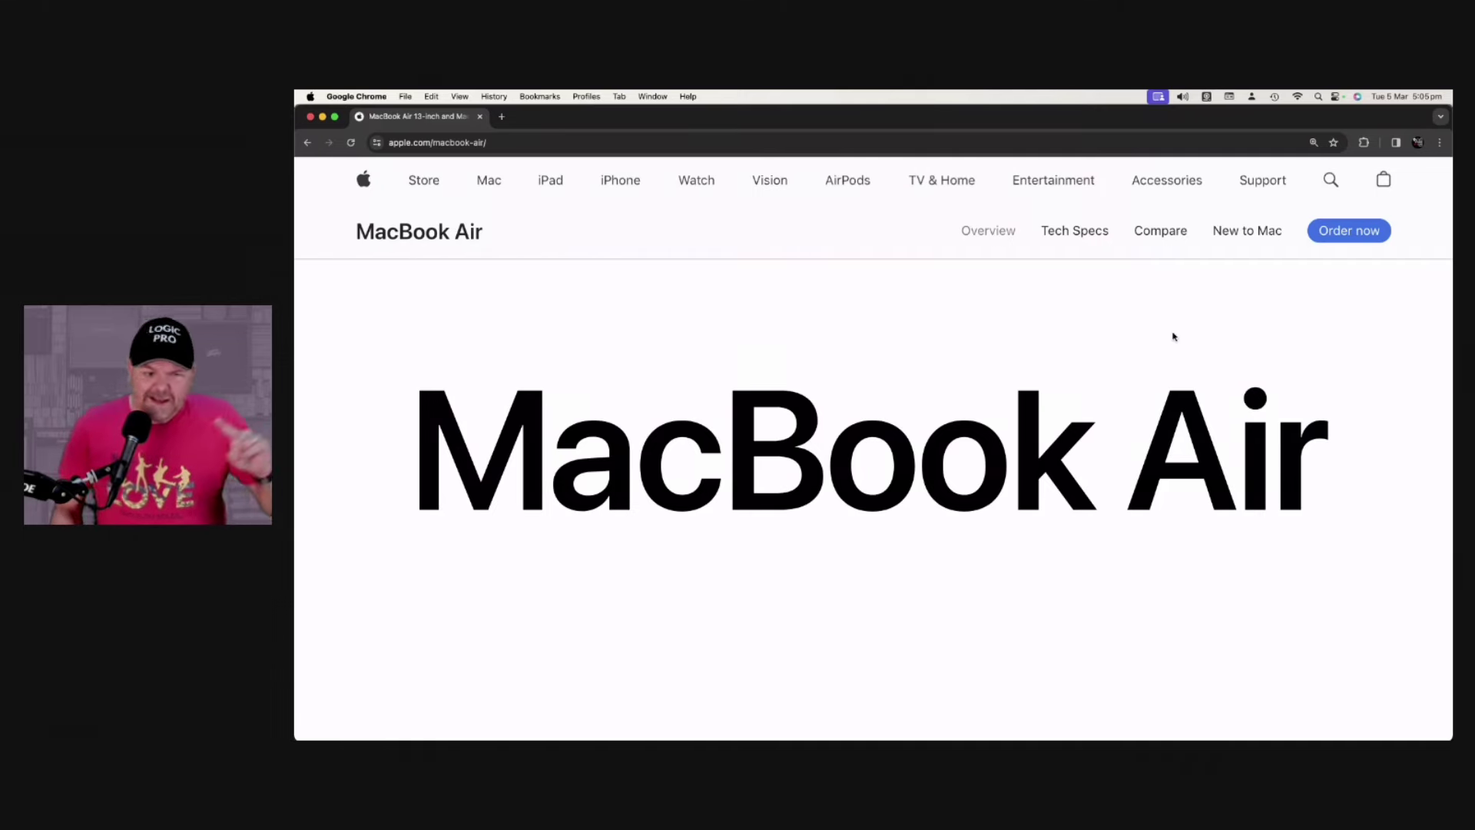
pyautogui.scroll(-5, 1173, 336)
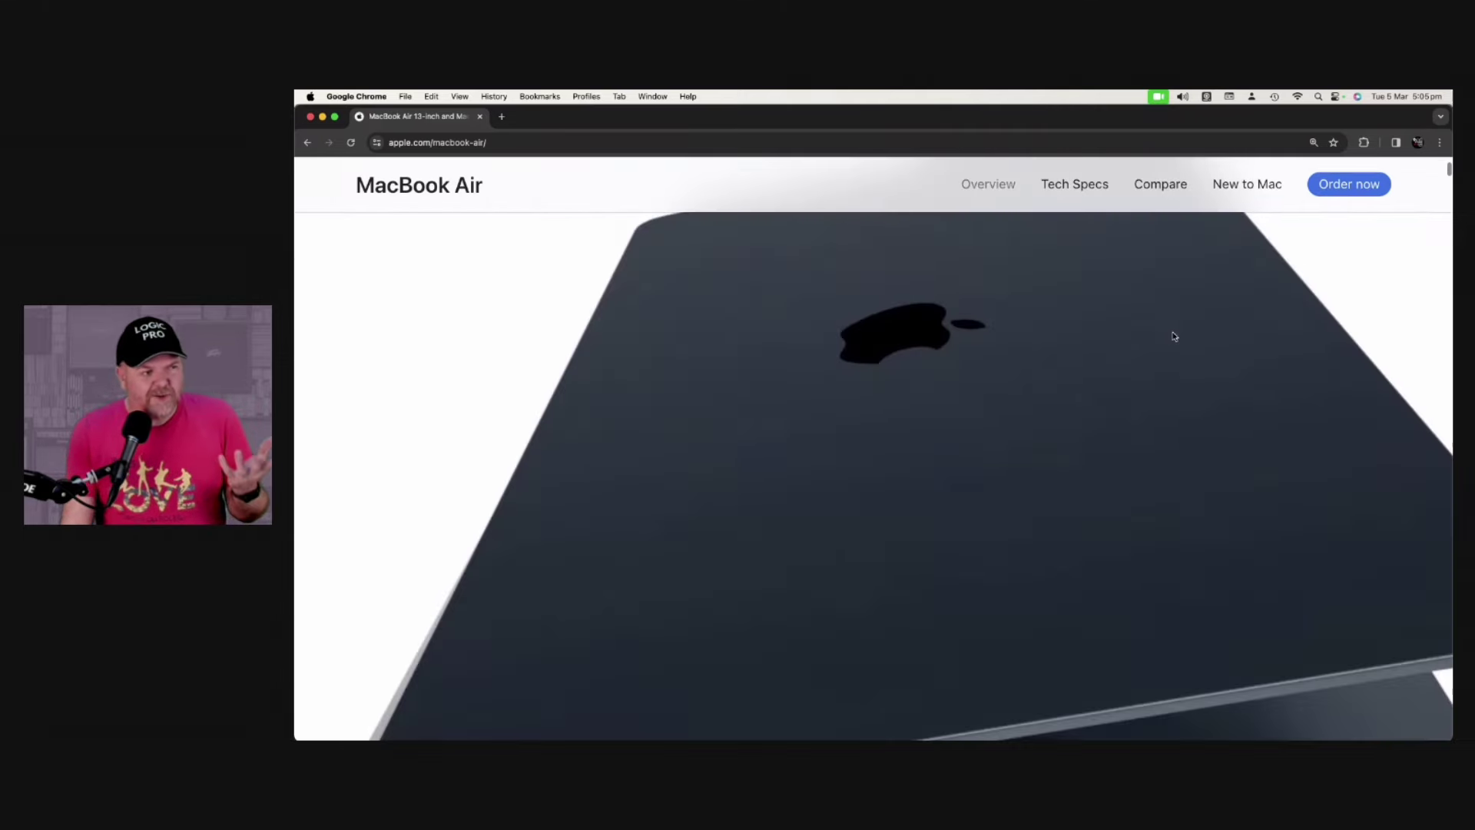
pyautogui.scroll(-5, 1173, 335)
pyautogui.scroll(-3, 1173, 335)
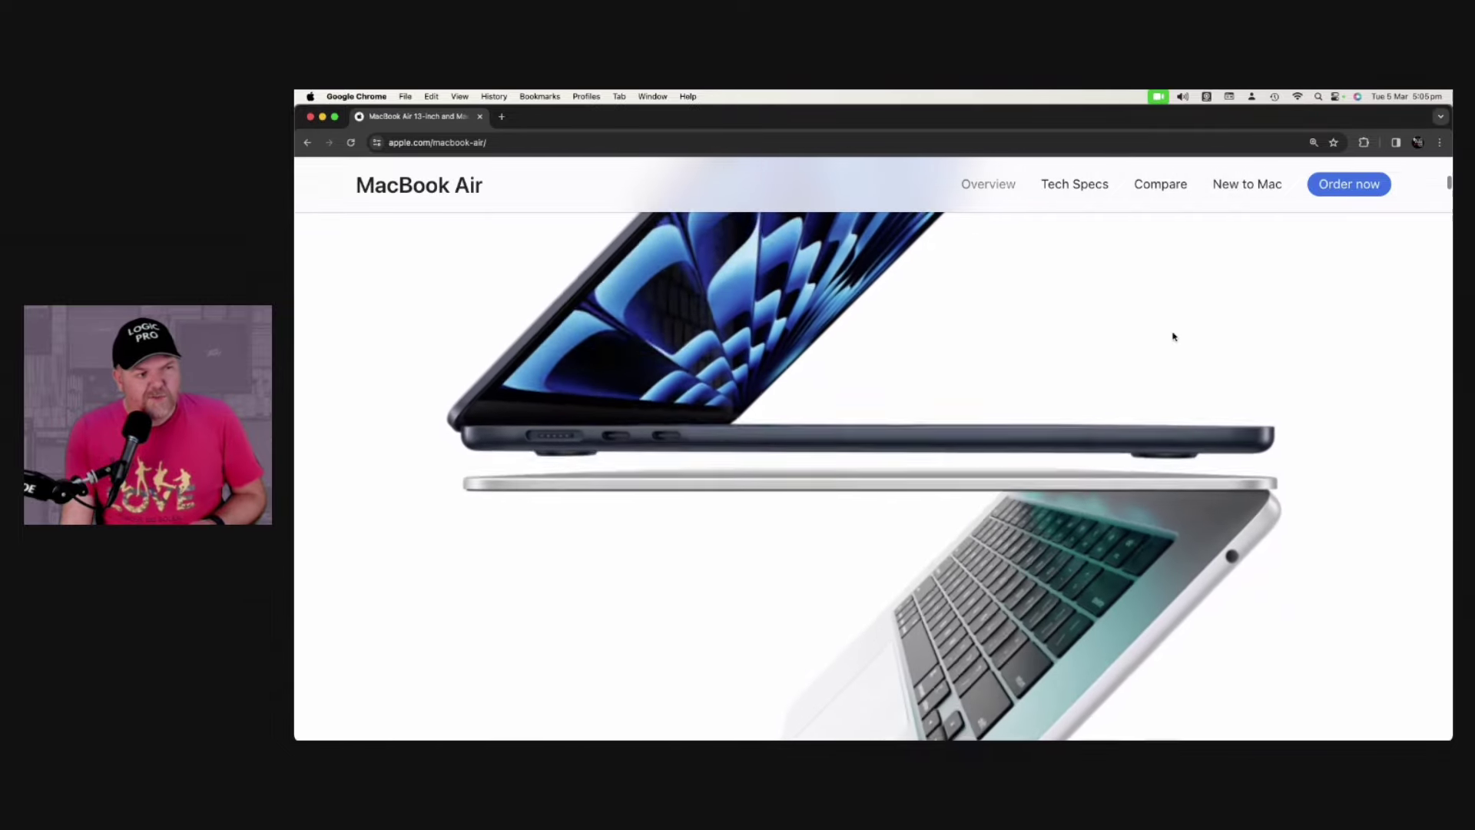
pyautogui.scroll(-5, 1174, 335)
pyautogui.scroll(-5, 1173, 336)
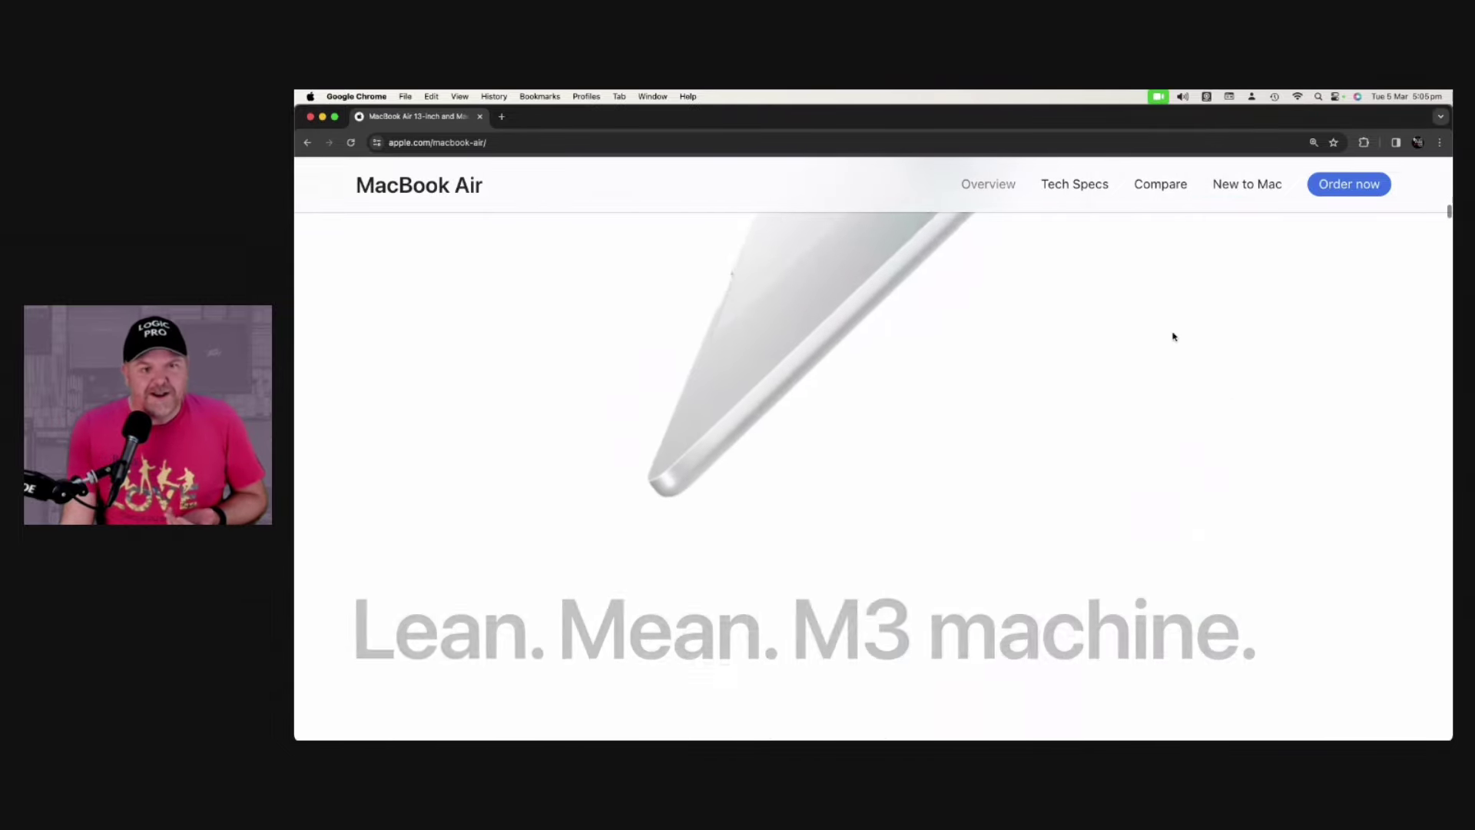
pyautogui.scroll(-4, 1173, 336)
pyautogui.scroll(-3, 1173, 336)
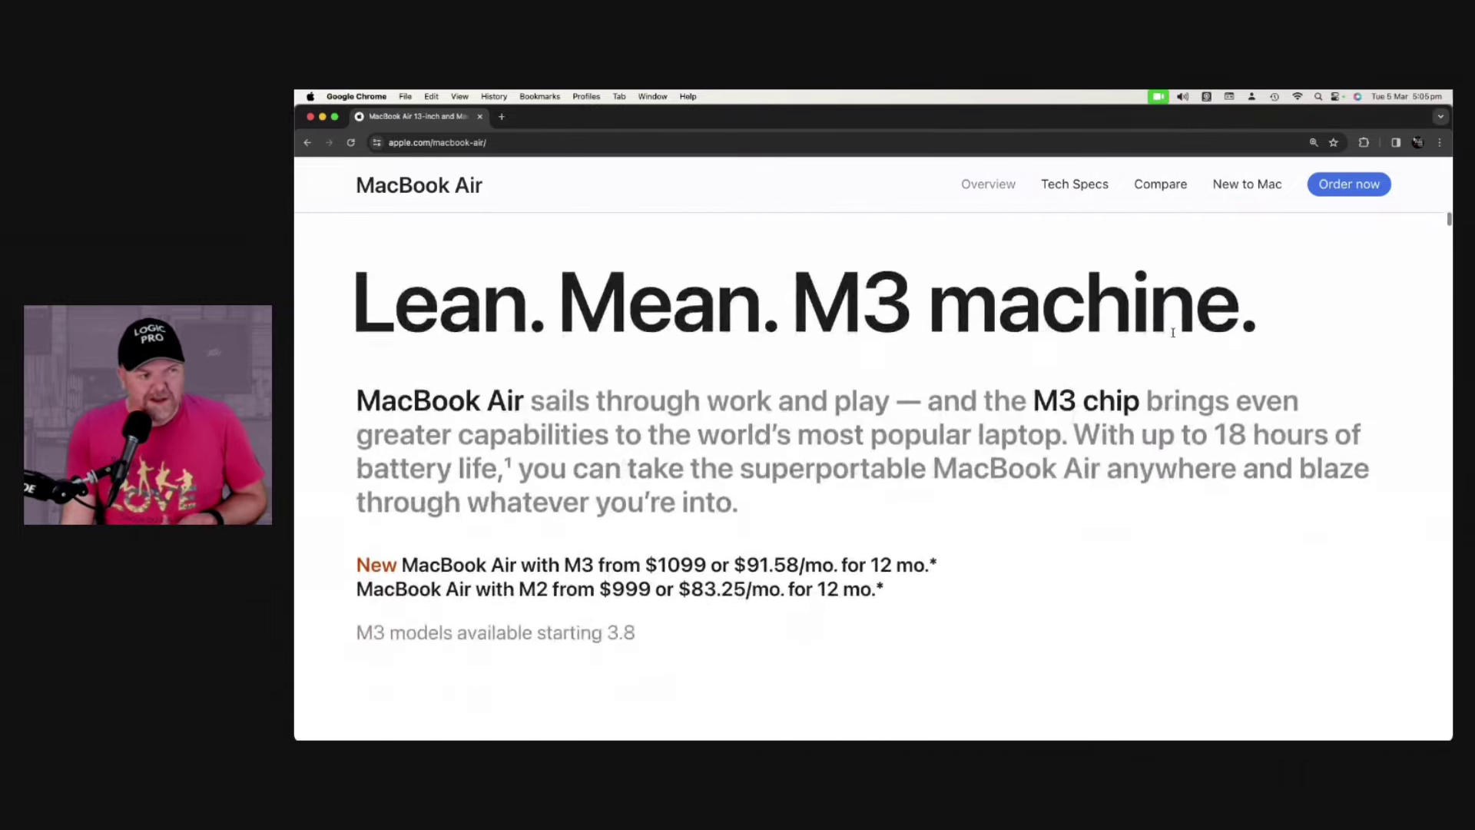
pyautogui.scroll(-1, 1173, 336)
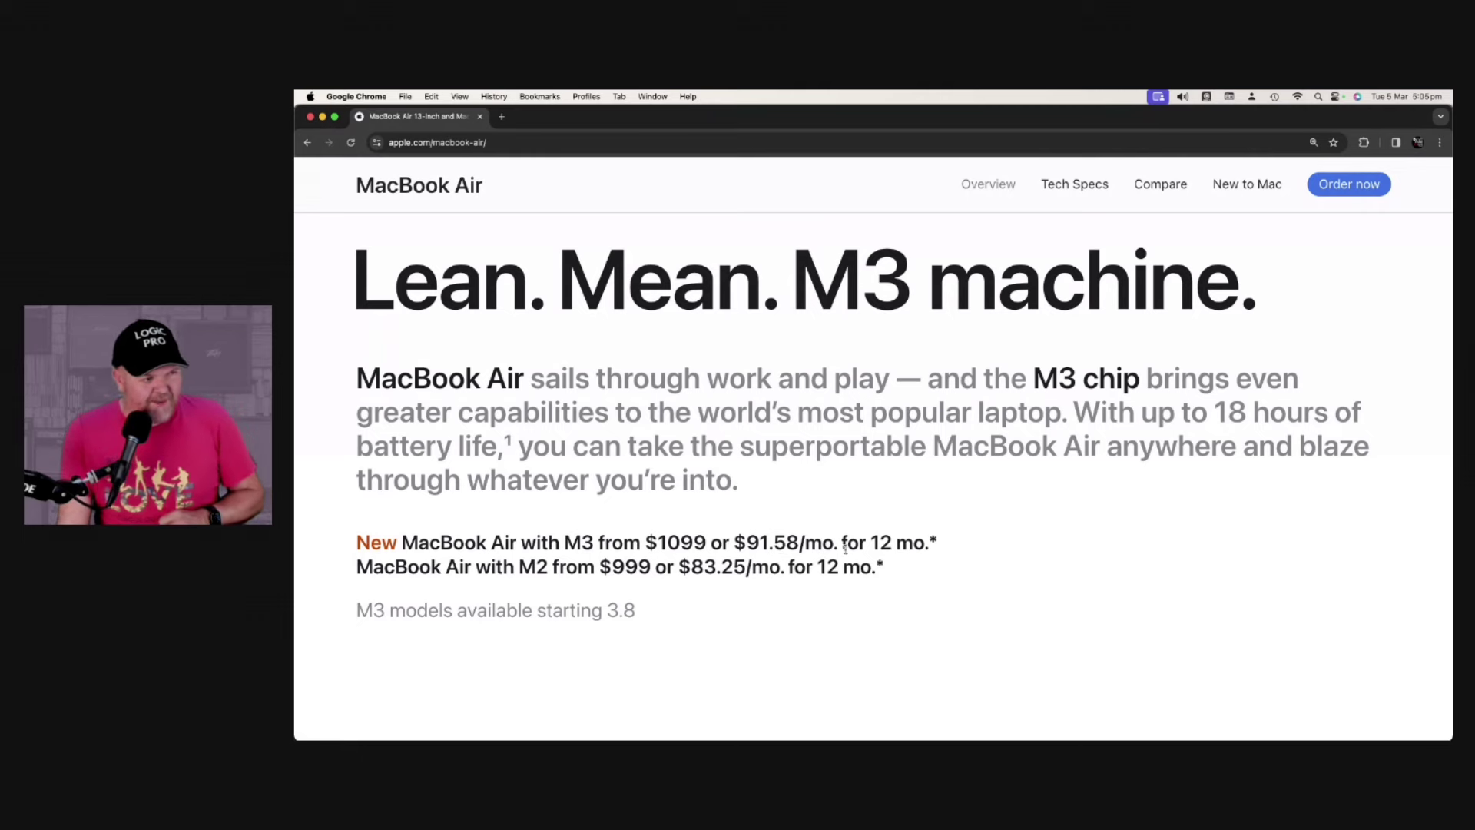
pyautogui.scroll(10, 845, 551)
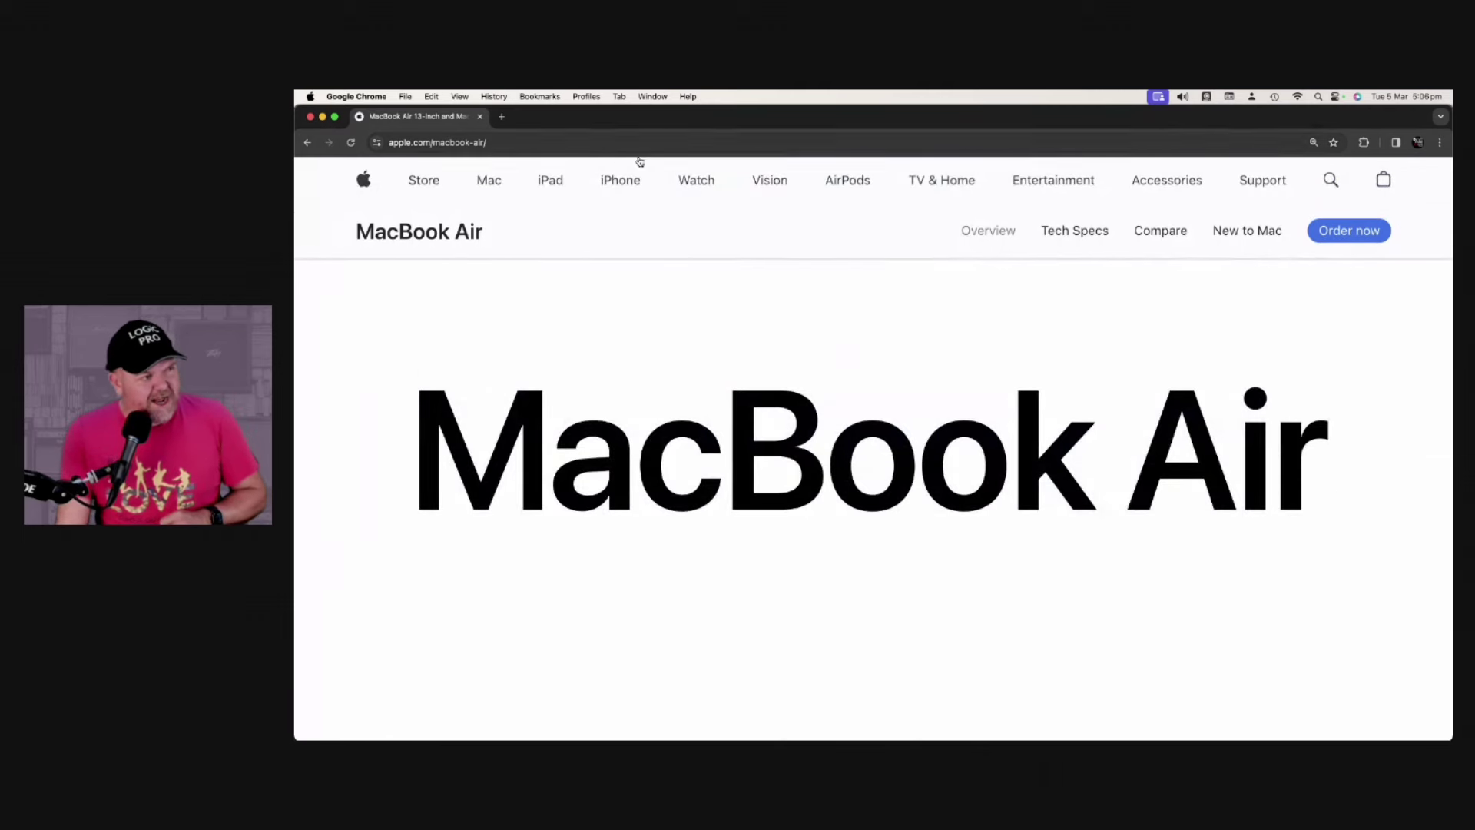
pyautogui.click(489, 181)
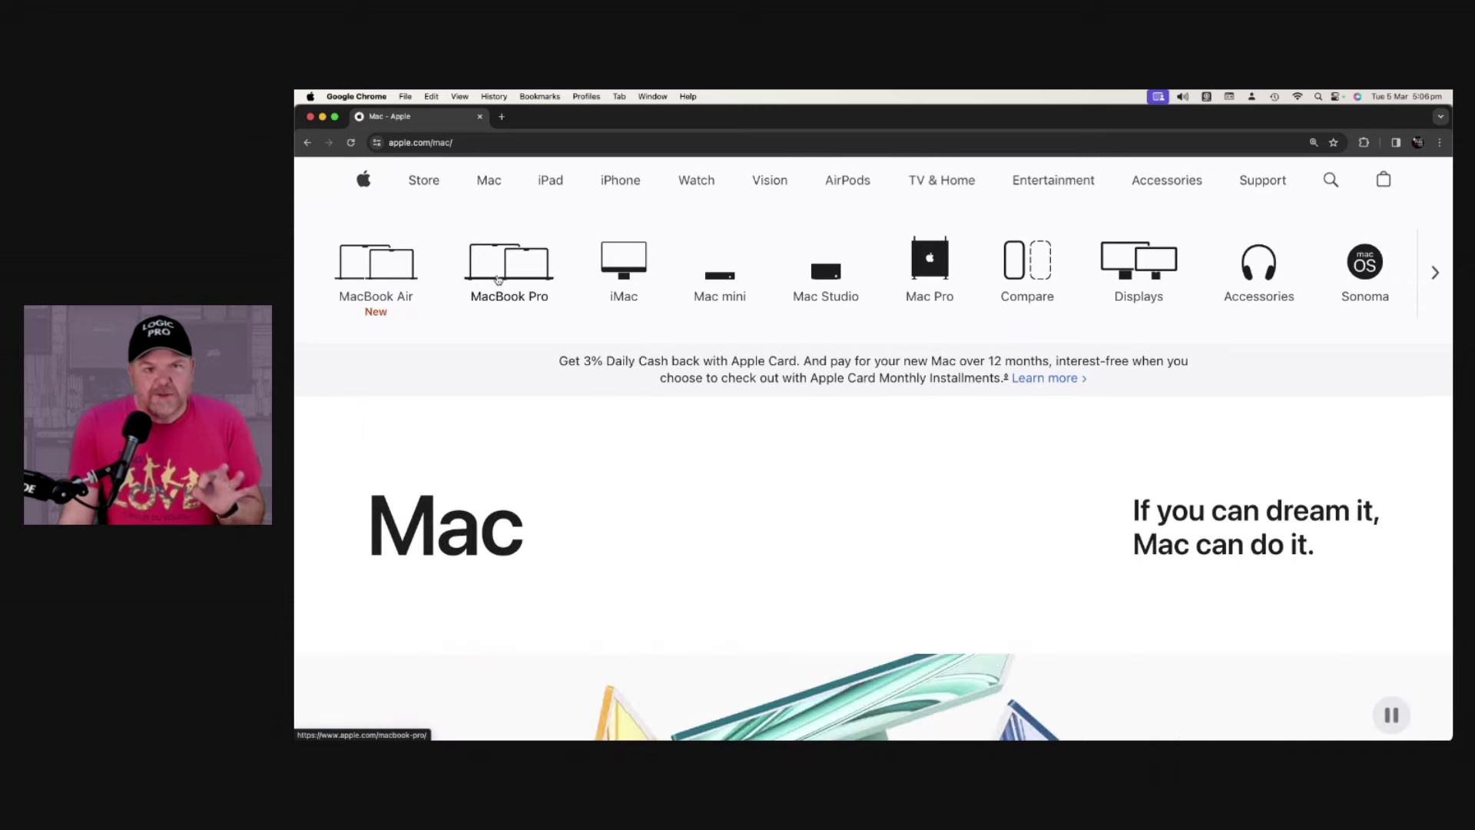
# Open the MacBook Pro page and preview the 16-inch model in Silver
pyautogui.click(508, 270)
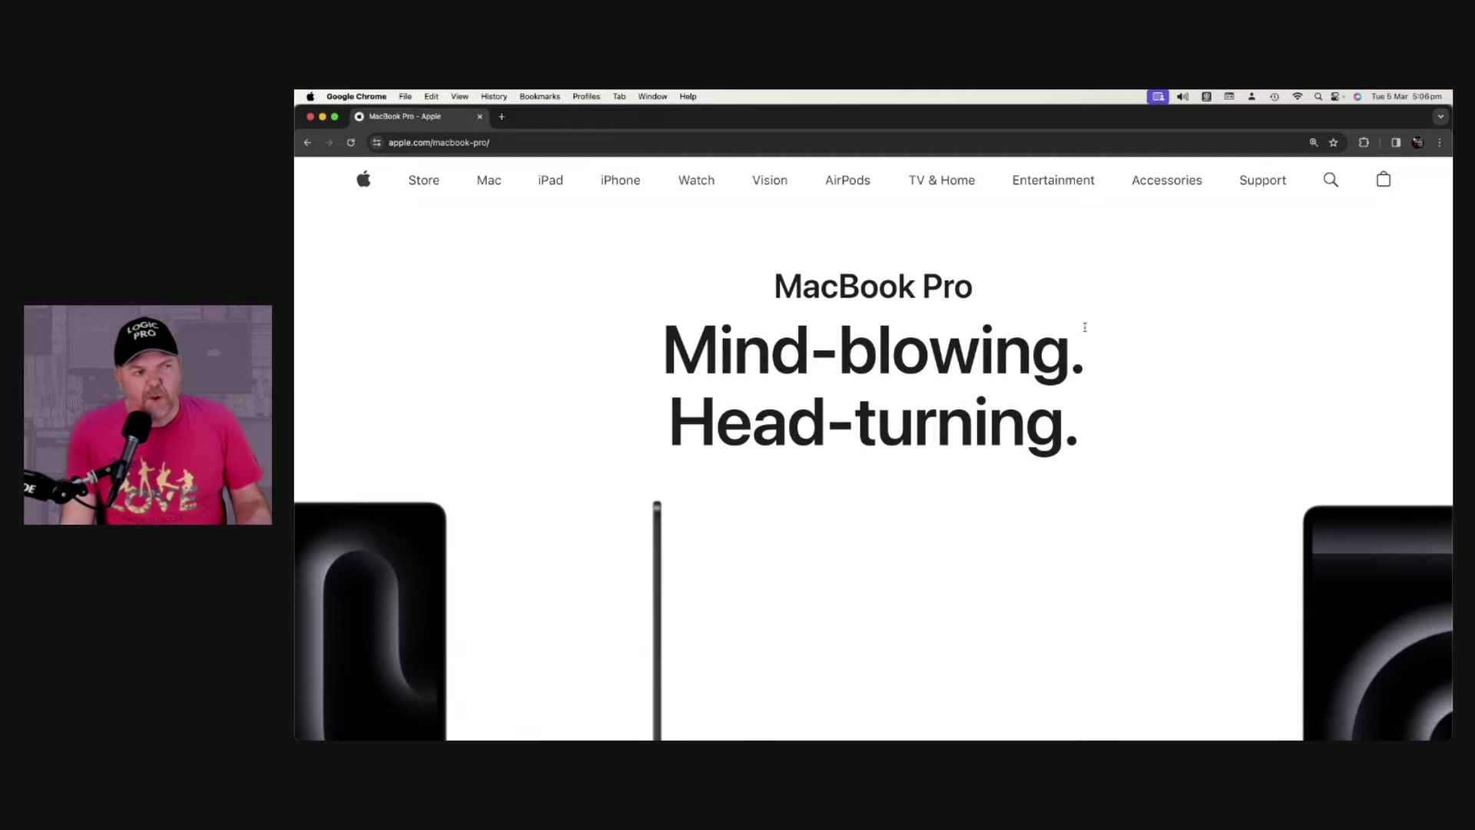
pyautogui.scroll(-5, 1084, 329)
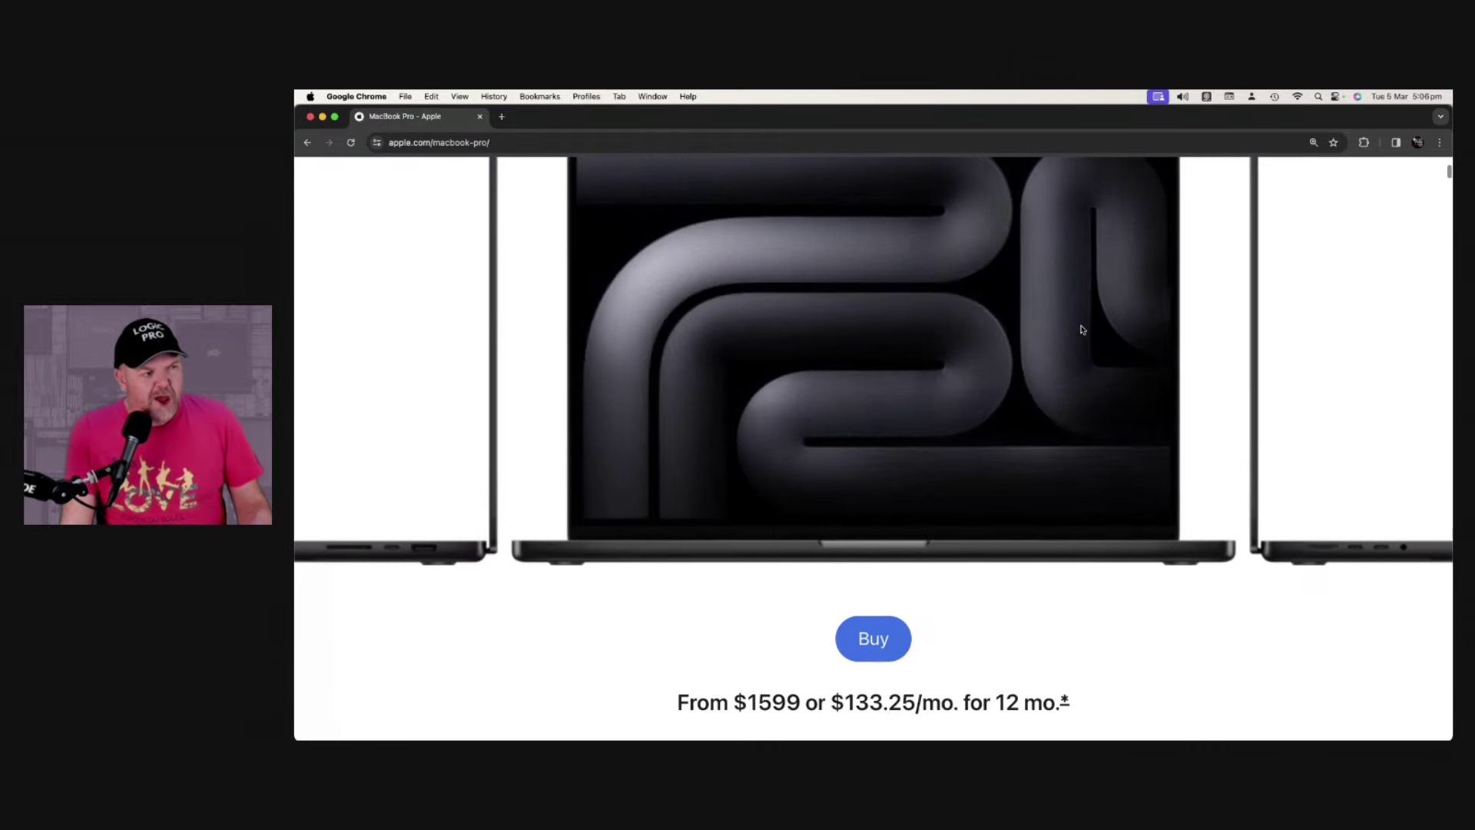
pyautogui.scroll(1, 1083, 331)
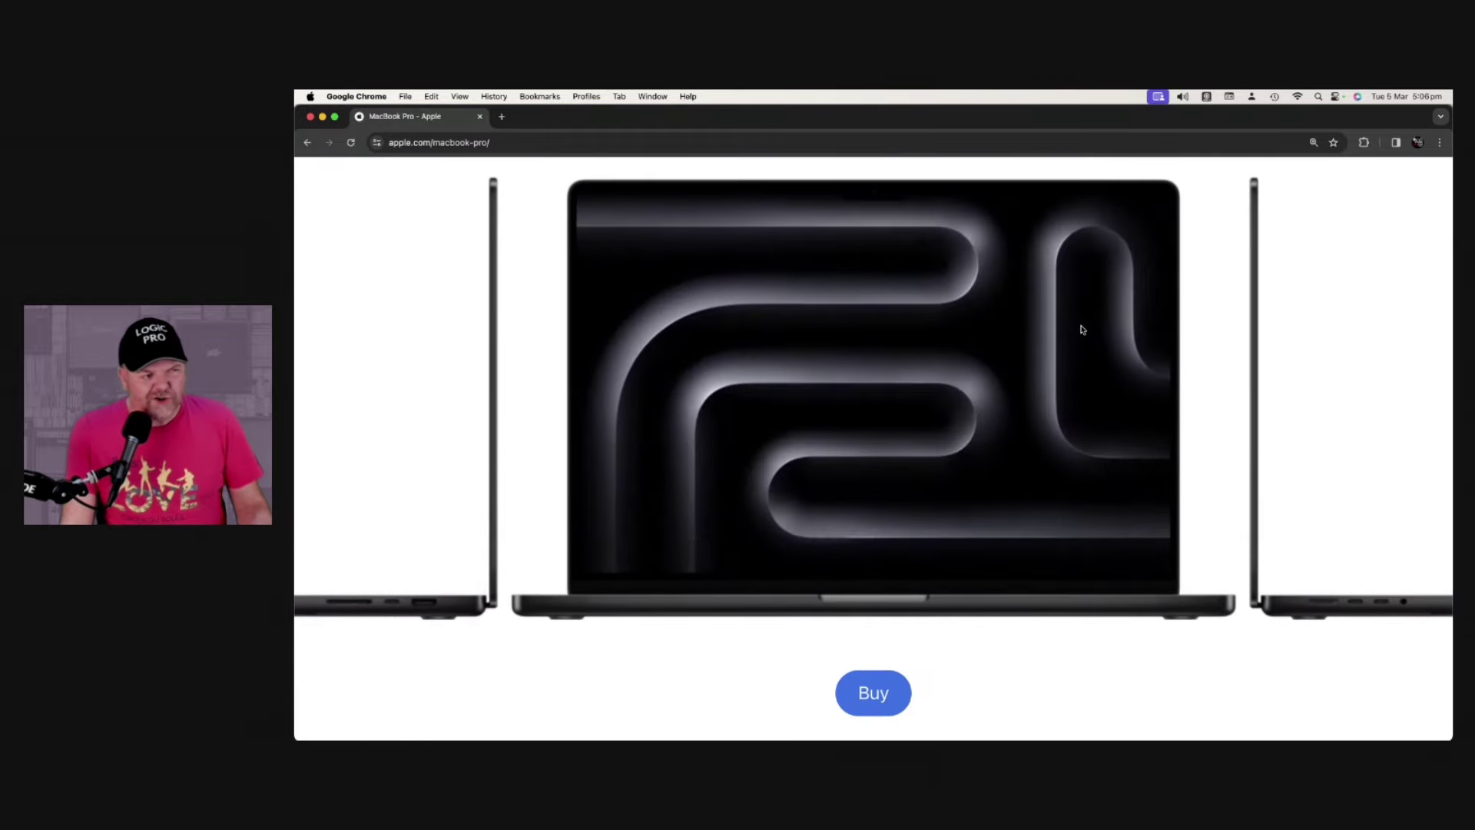
pyautogui.scroll(-3, 1044, 388)
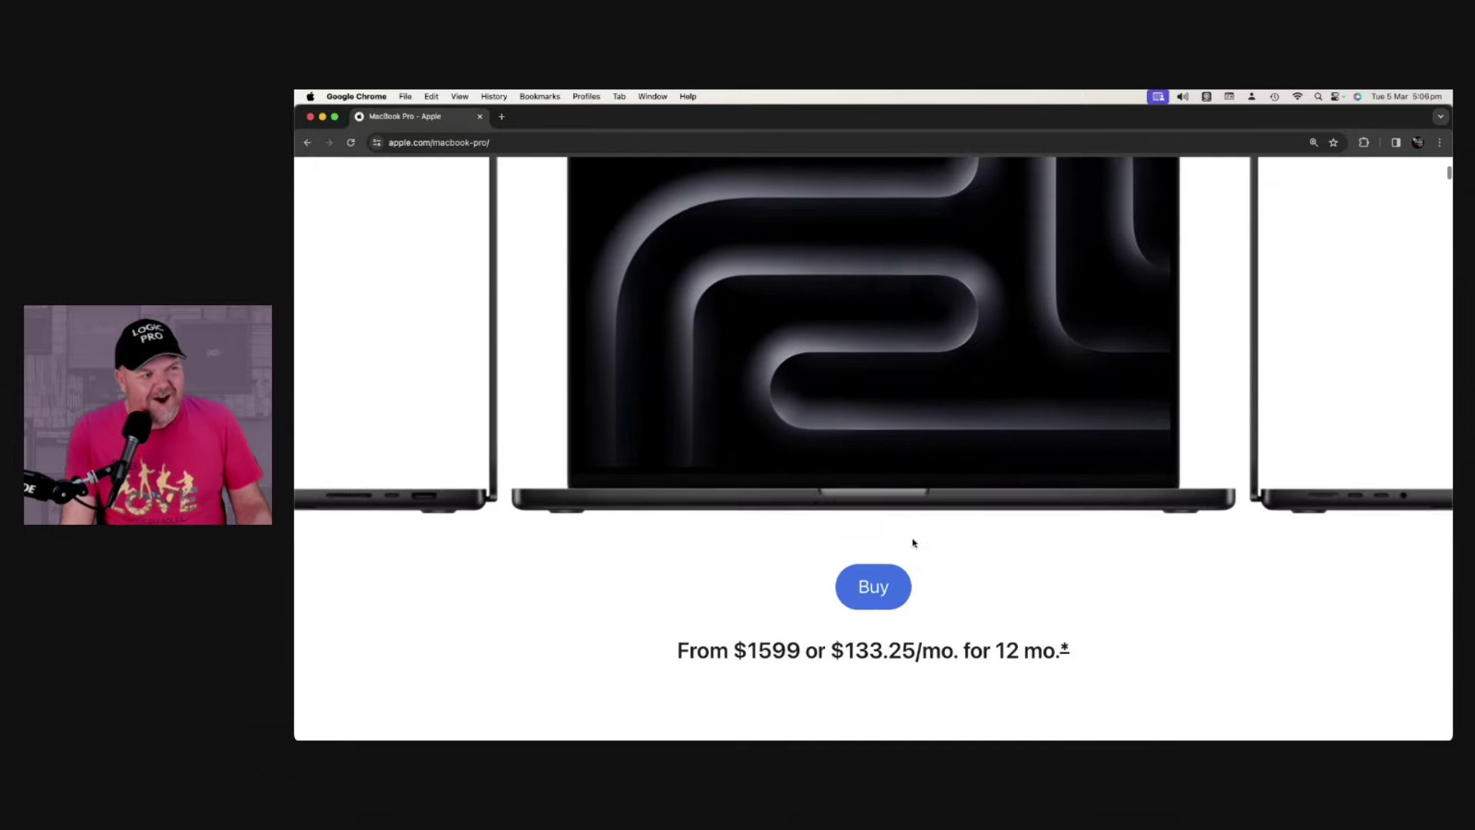
pyautogui.scroll(3, 881, 556)
pyautogui.scroll(-3, 899, 564)
pyautogui.scroll(-6, 909, 576)
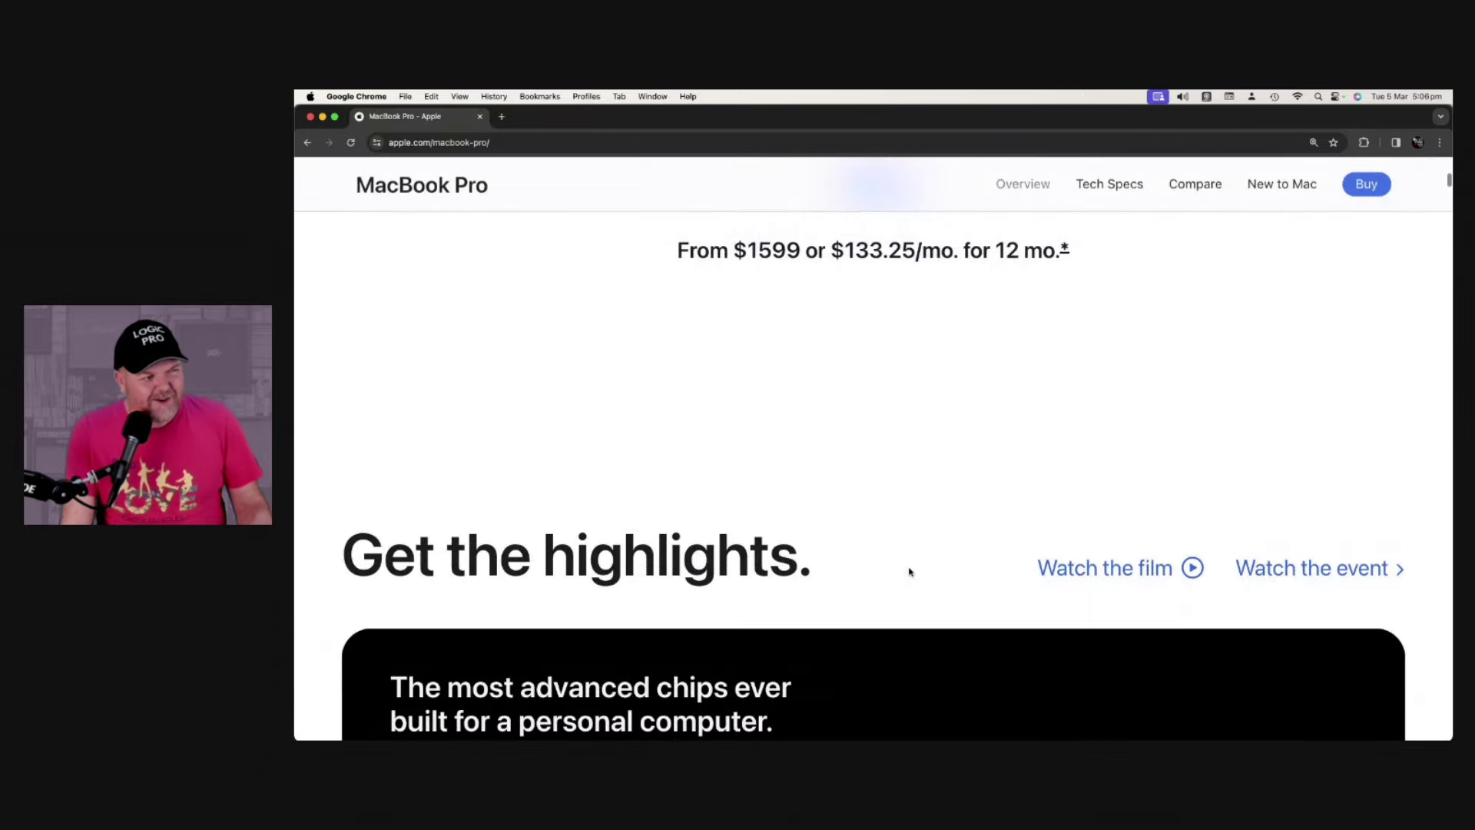
pyautogui.scroll(-3, 908, 571)
pyautogui.scroll(-5, 910, 571)
pyautogui.scroll(-3, 909, 568)
pyautogui.scroll(-4, 911, 566)
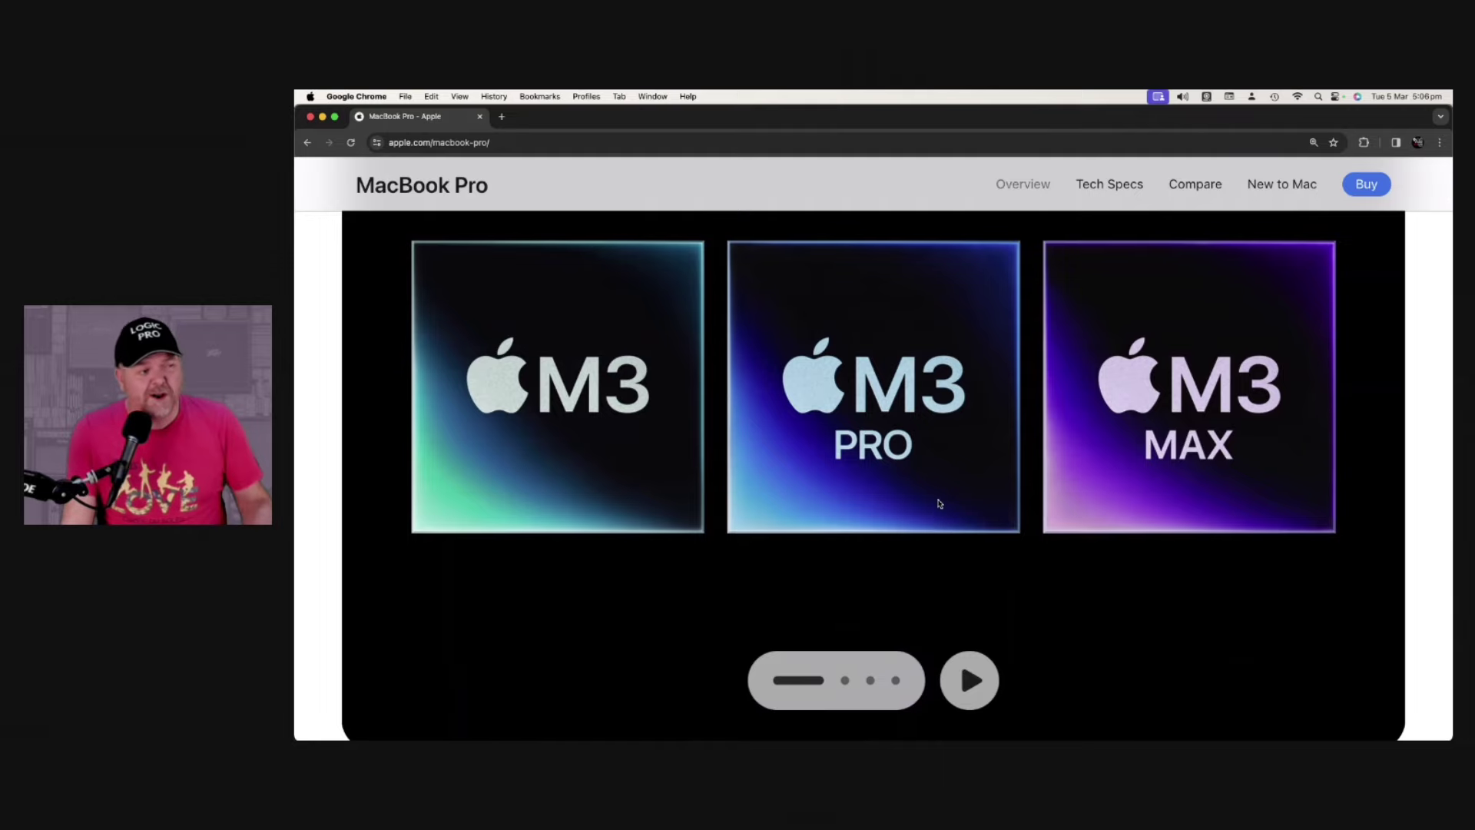
pyautogui.scroll(-5, 940, 511)
pyautogui.scroll(-5, 939, 507)
pyautogui.scroll(-5, 940, 504)
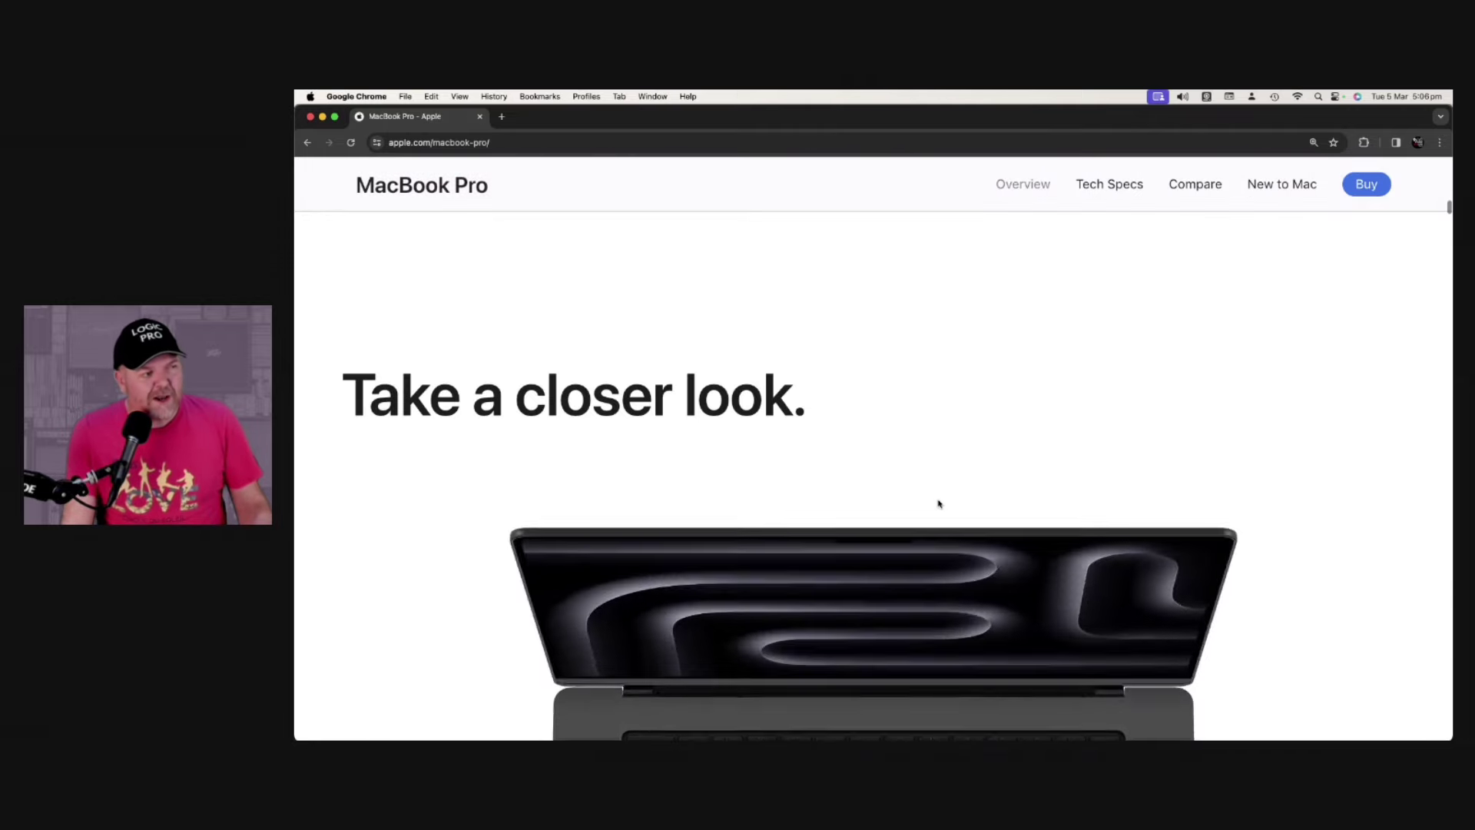
pyautogui.scroll(-5, 939, 504)
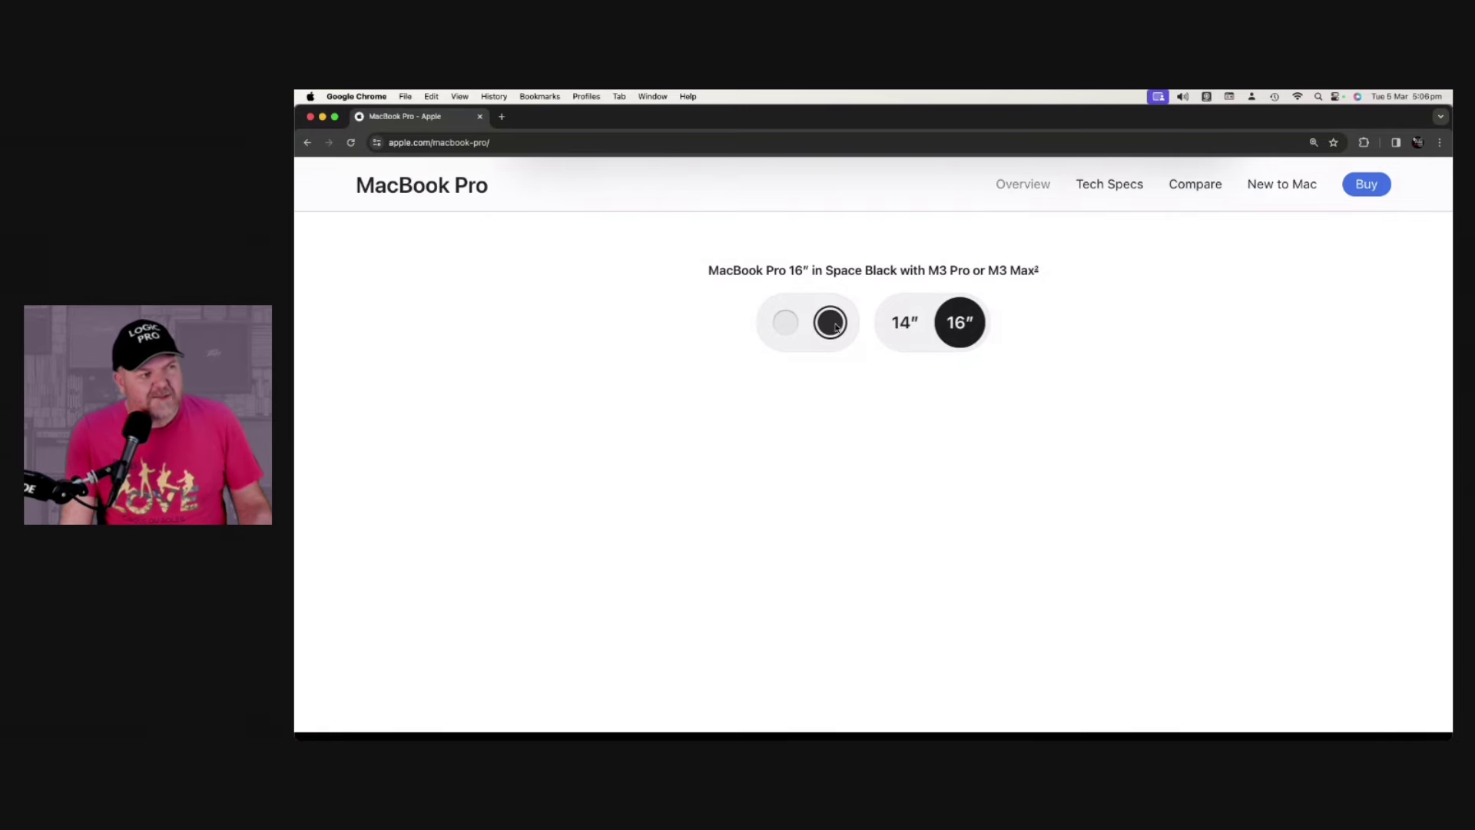
pyautogui.click(790, 320)
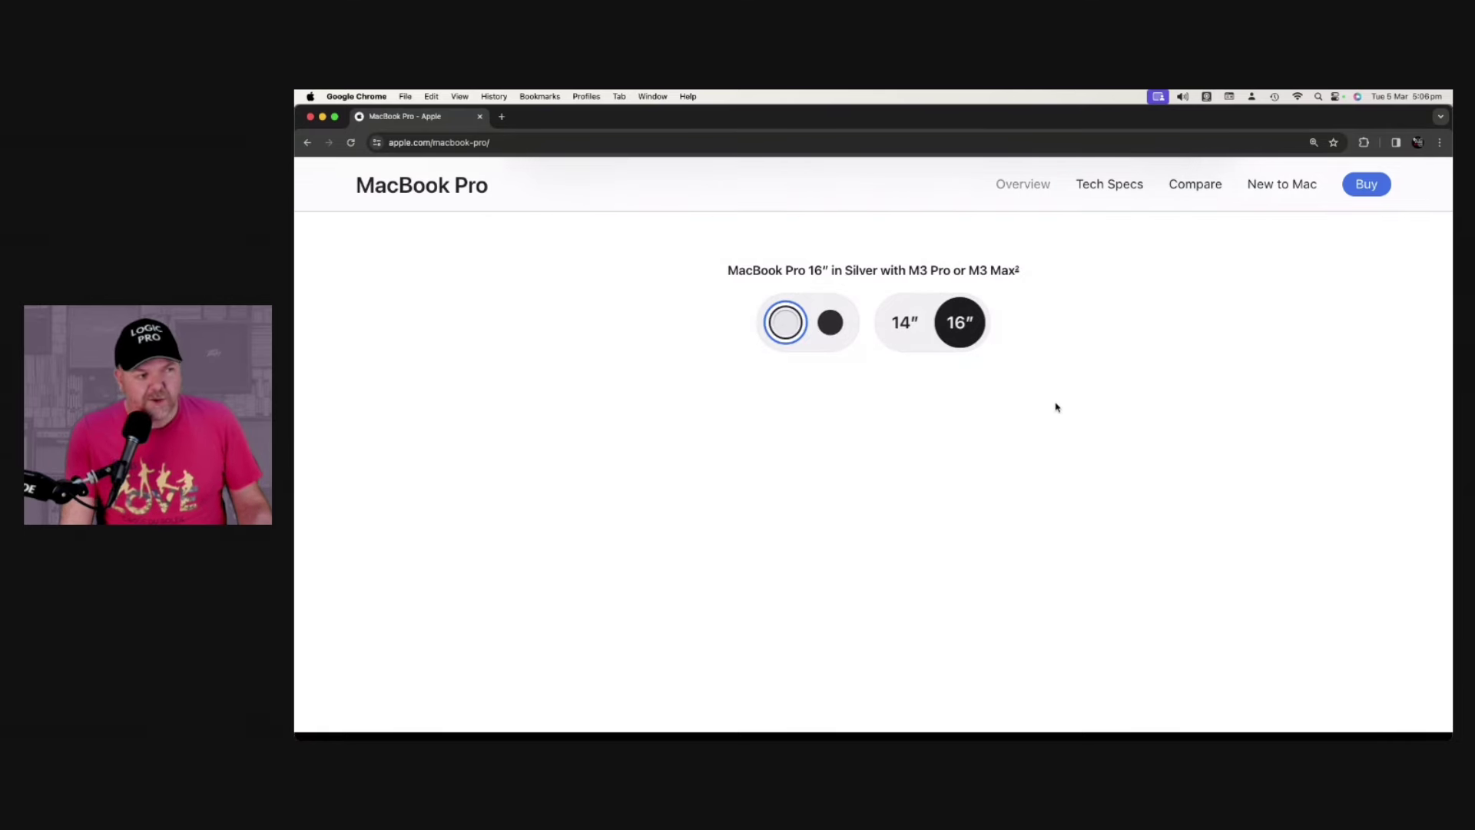
pyautogui.scroll(-10, 1057, 408)
pyautogui.scroll(-3, 1055, 406)
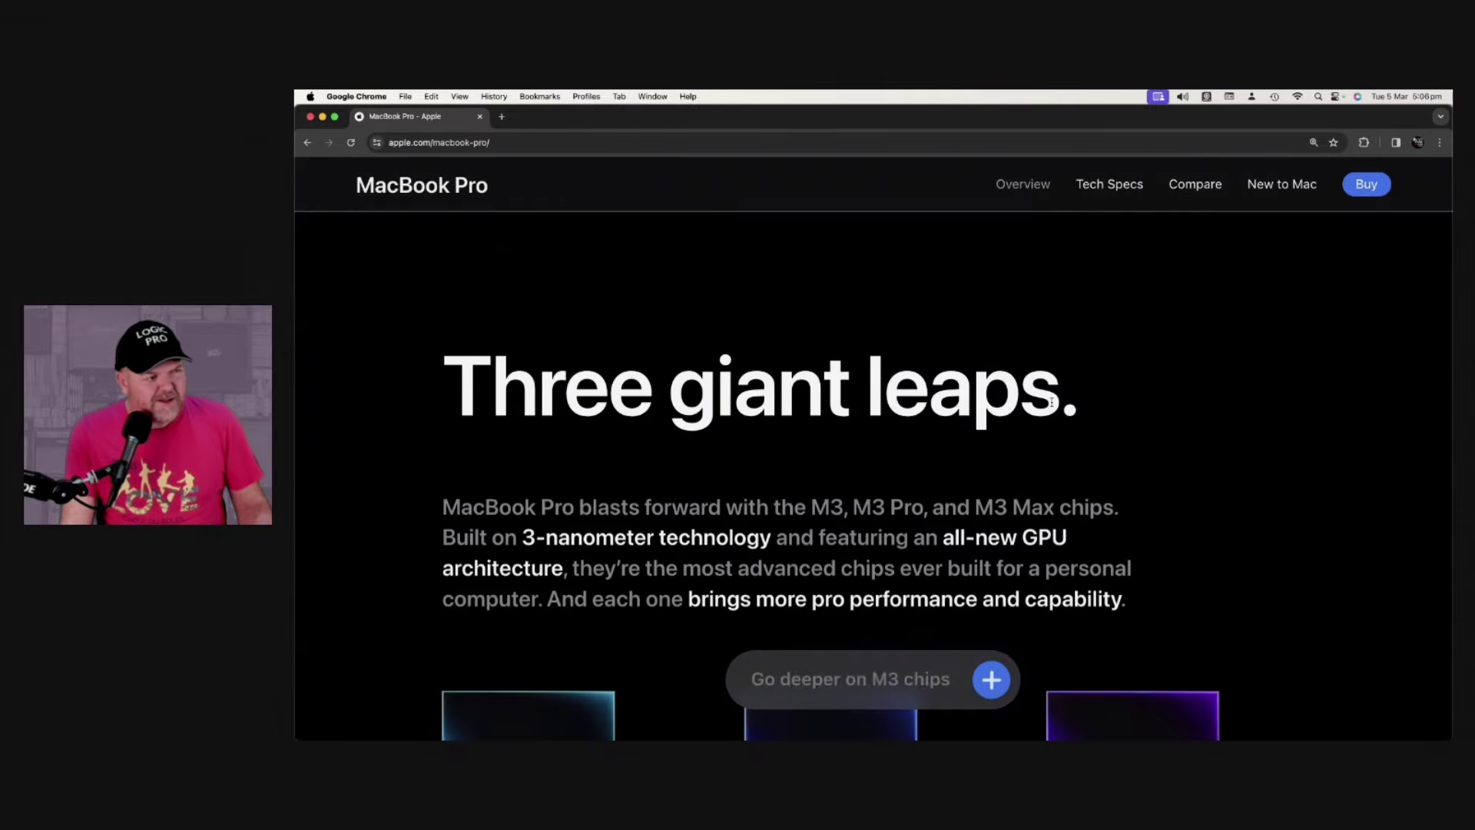
pyautogui.scroll(-5, 1056, 398)
pyautogui.scroll(-3, 1048, 407)
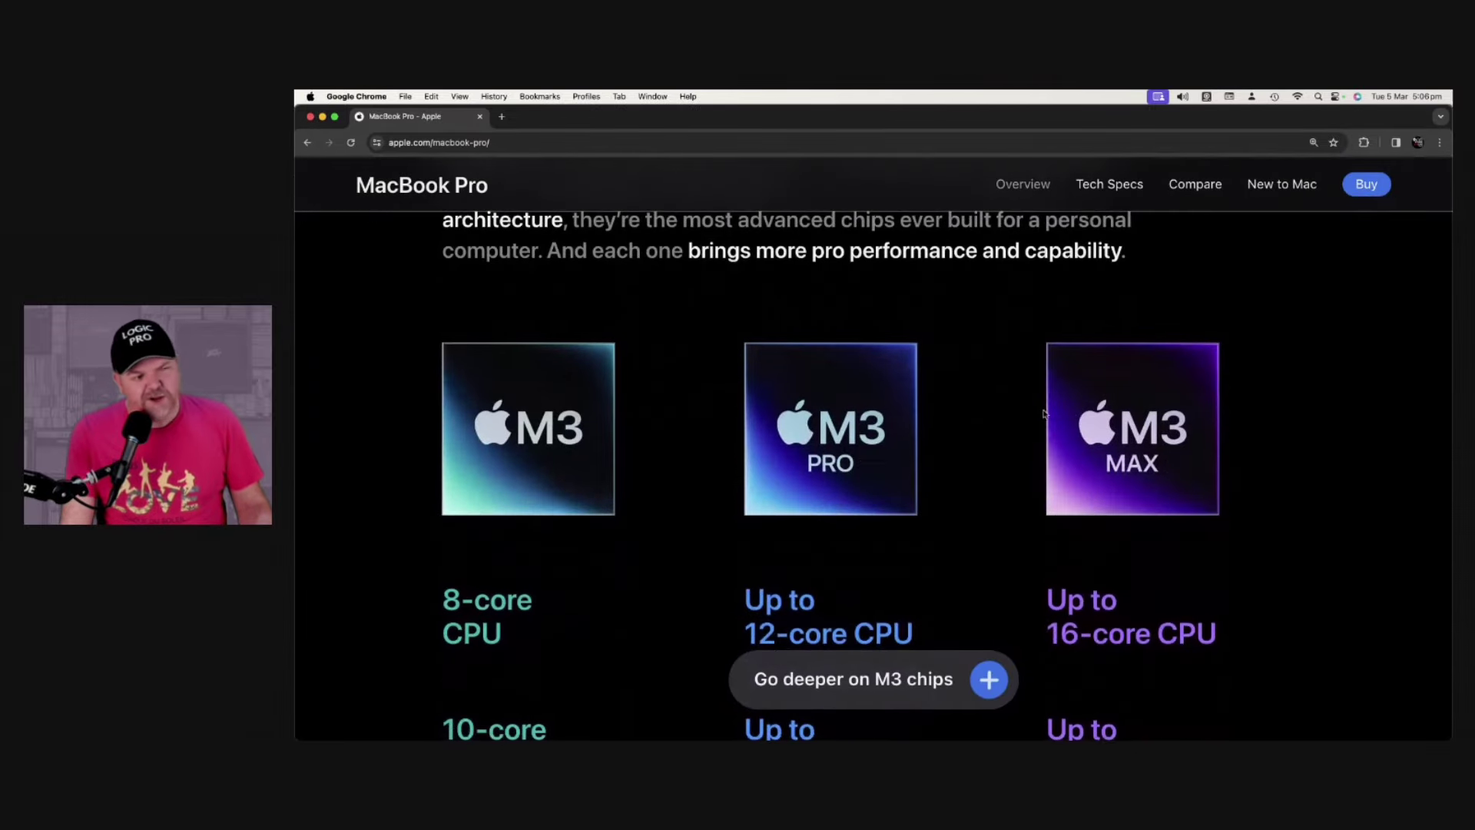
pyautogui.scroll(10, 1027, 431)
pyautogui.scroll(10, 1027, 433)
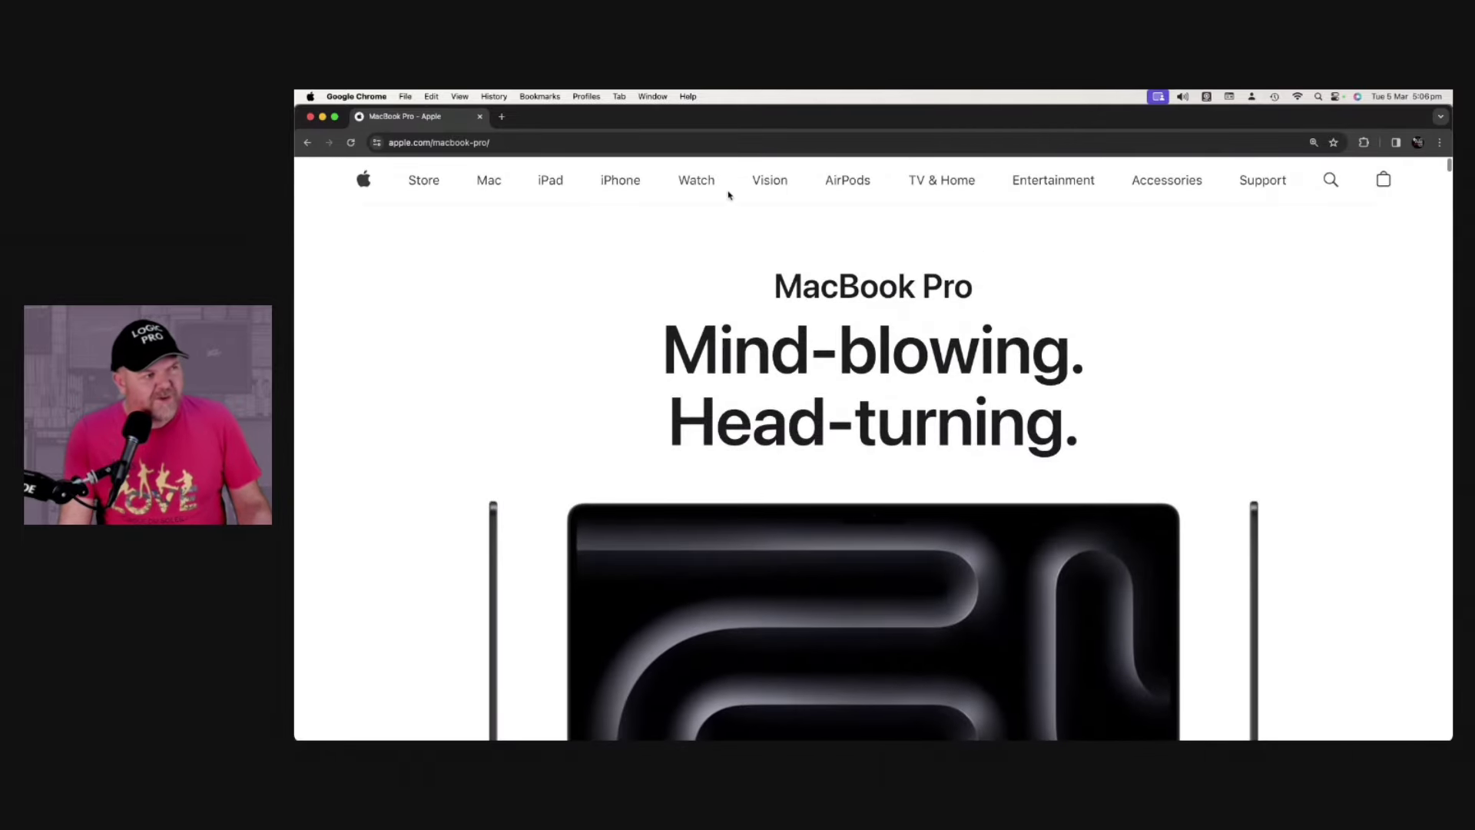
pyautogui.click(490, 180)
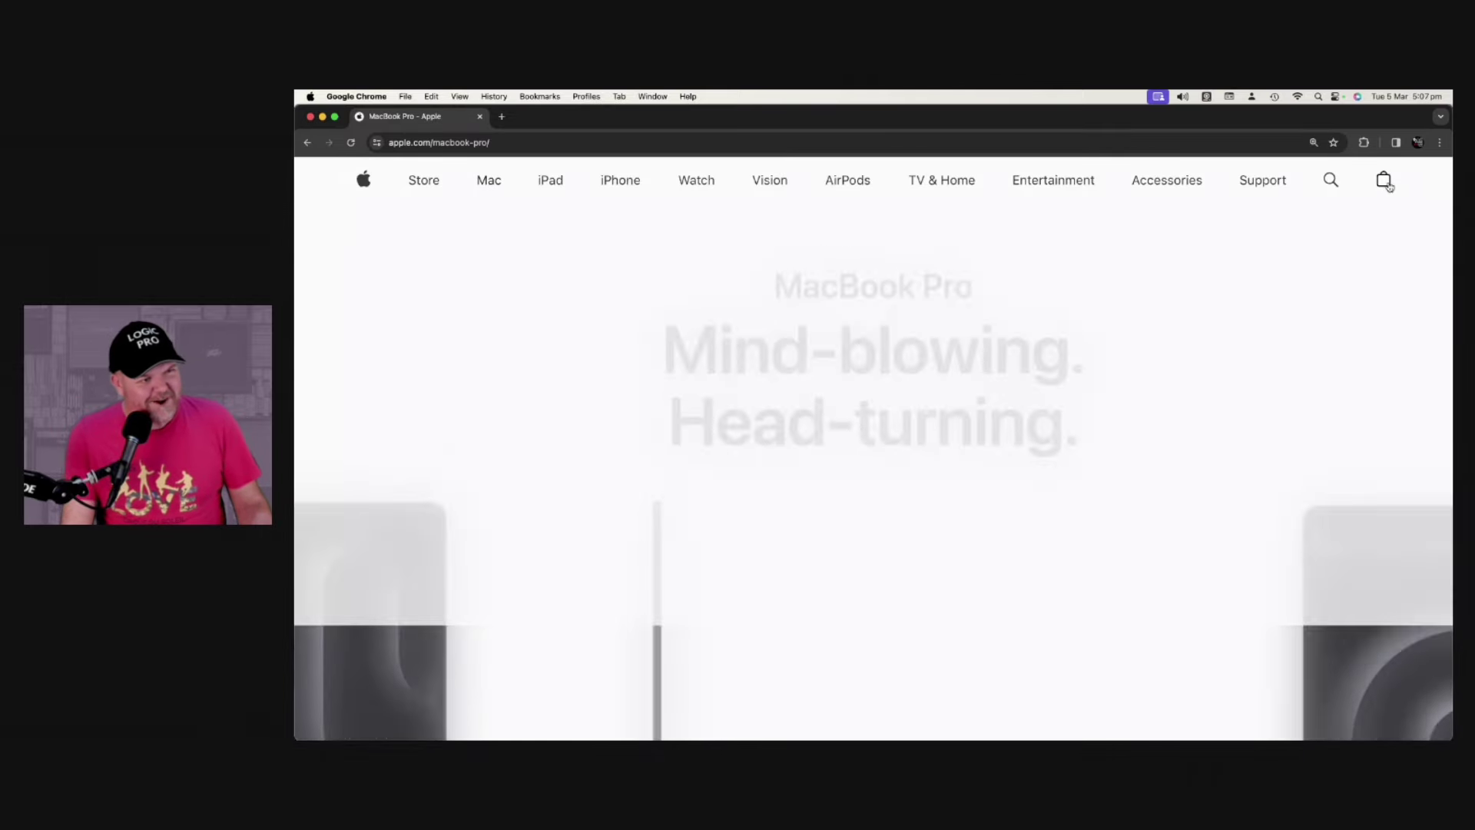
pyautogui.click(1384, 179)
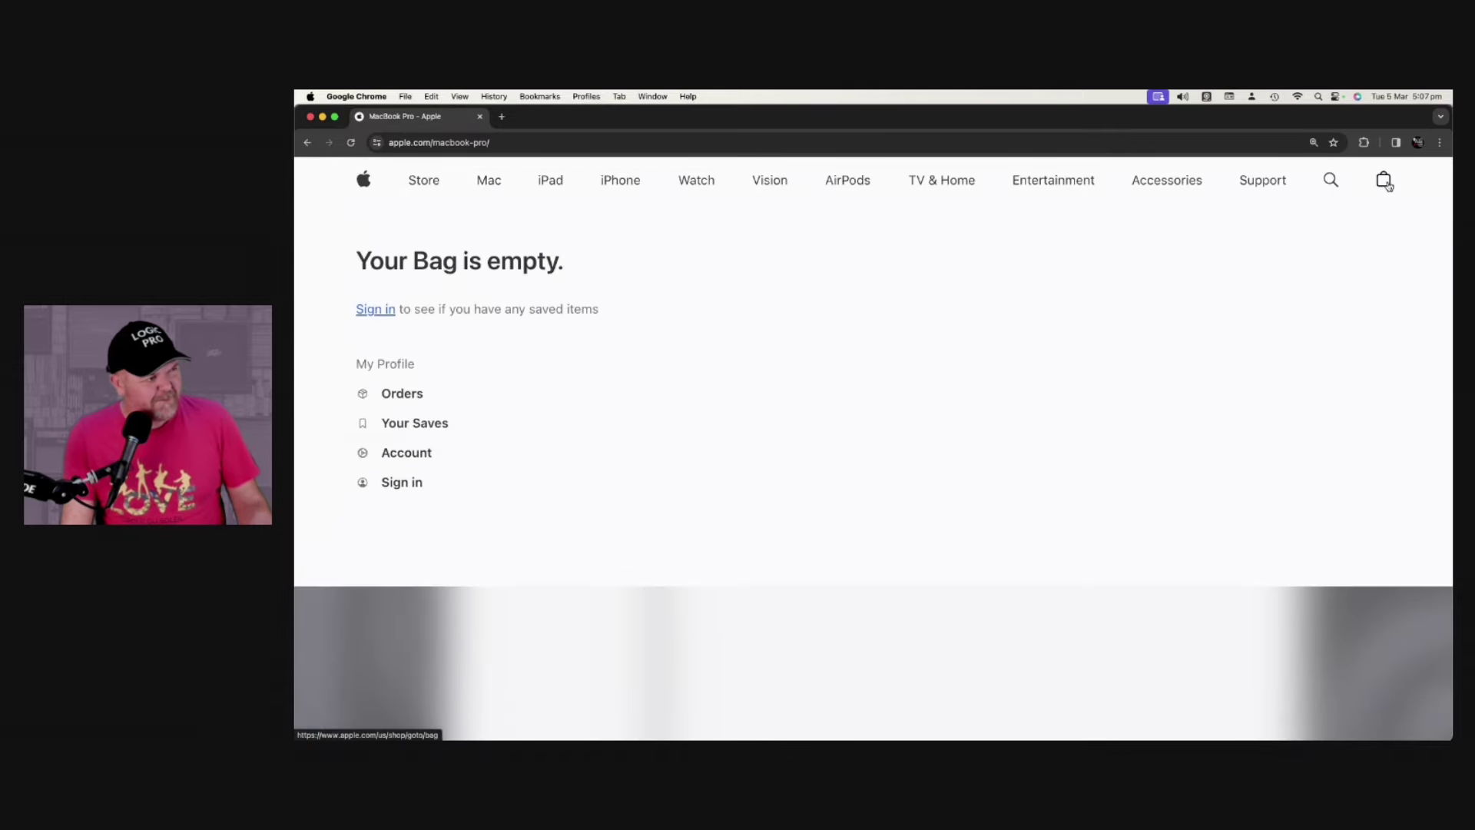
pyautogui.click(423, 180)
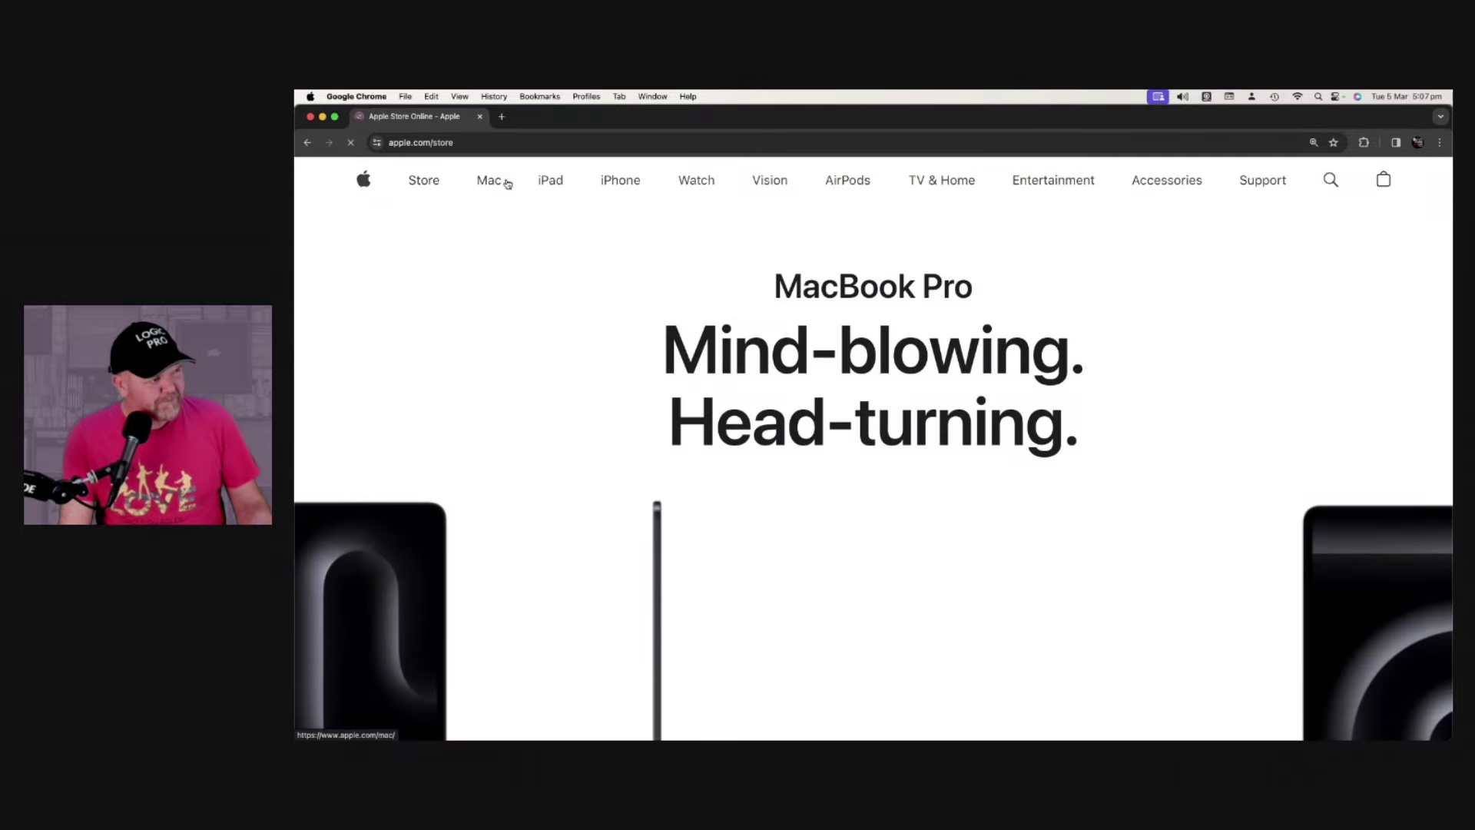
pyautogui.click(490, 179)
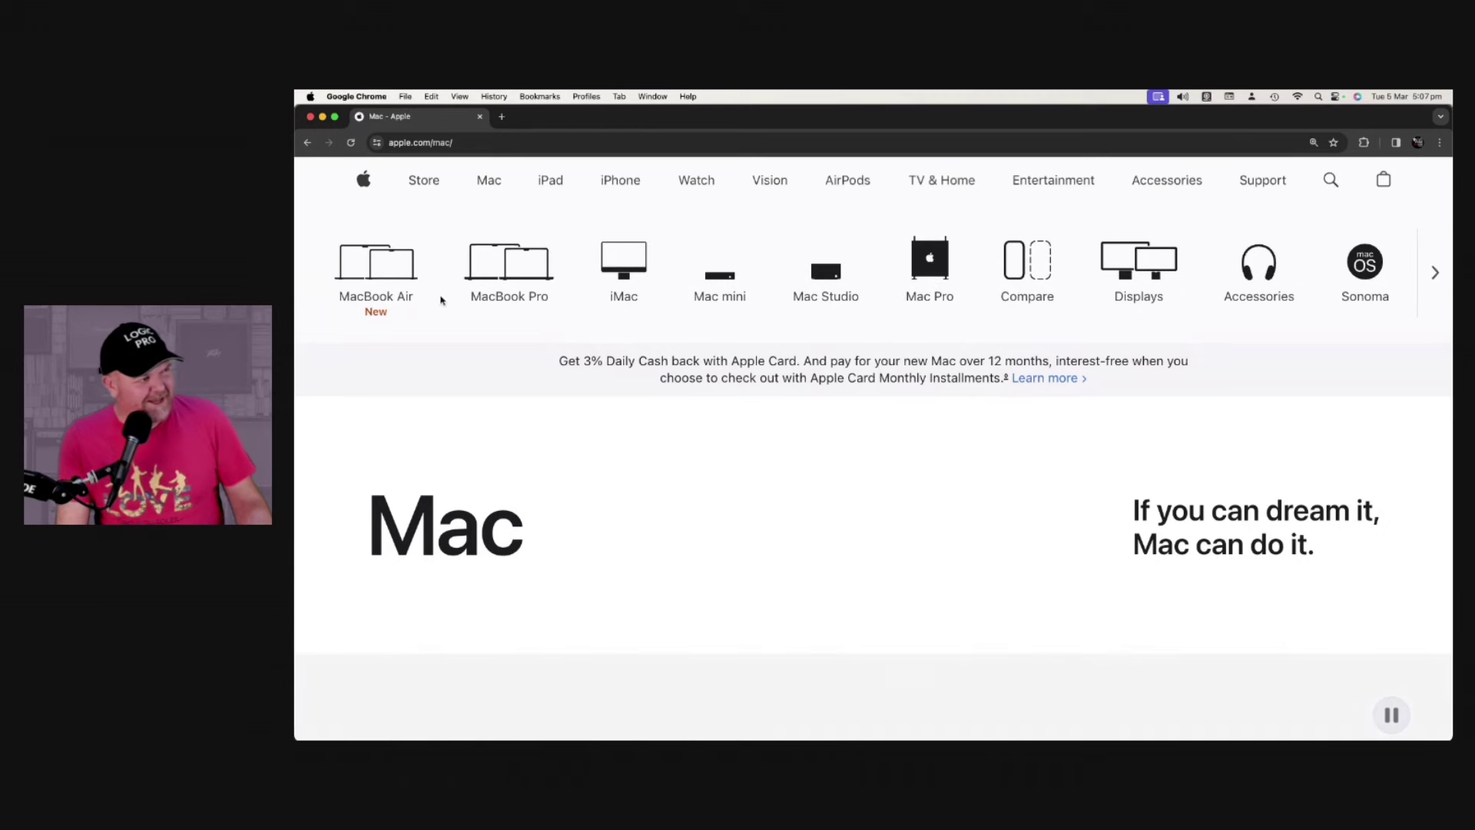
pyautogui.click(376, 274)
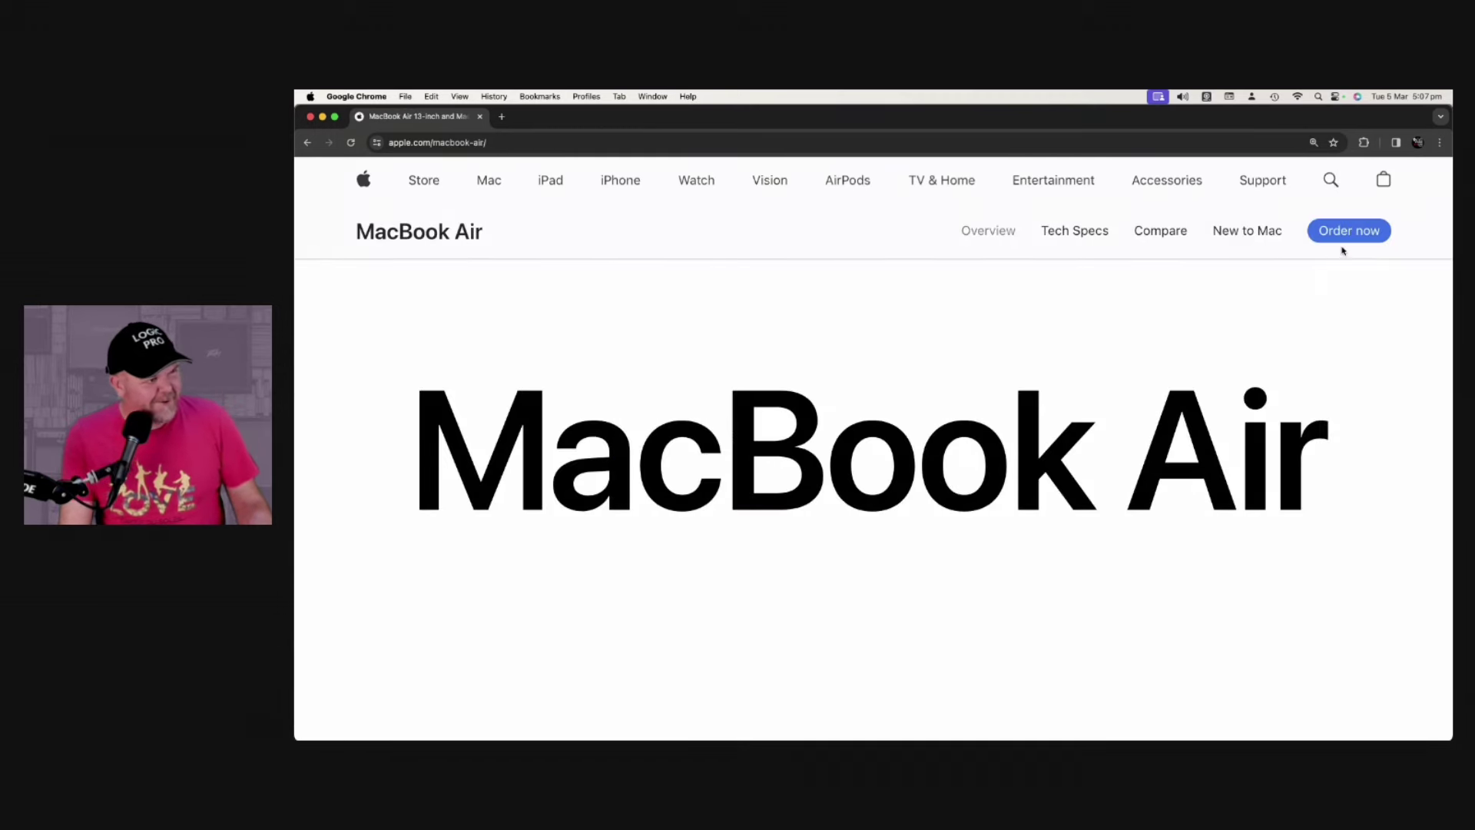
pyautogui.click(493, 182)
pyautogui.click(510, 264)
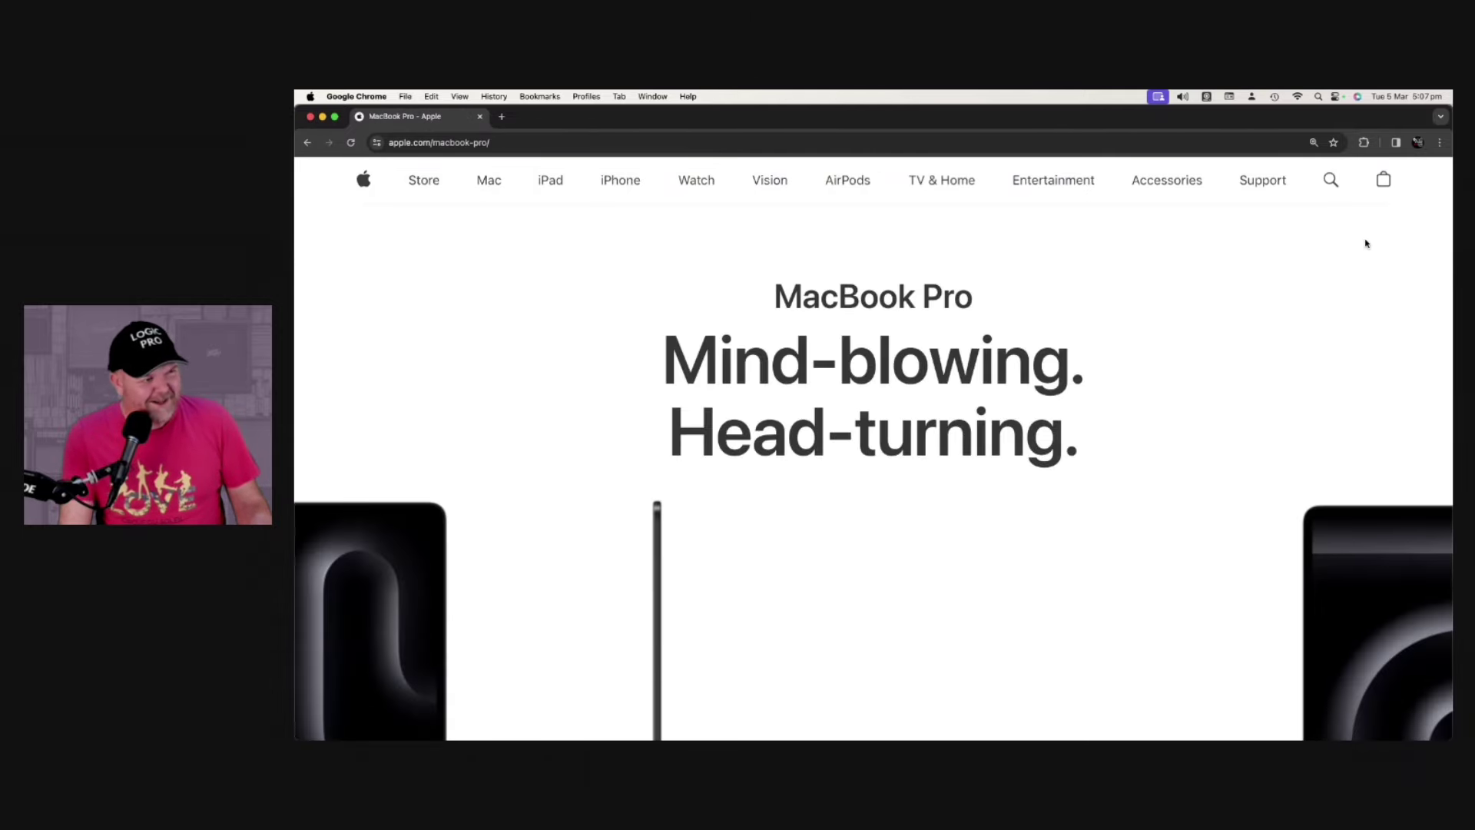
pyautogui.scroll(-5, 657, 226)
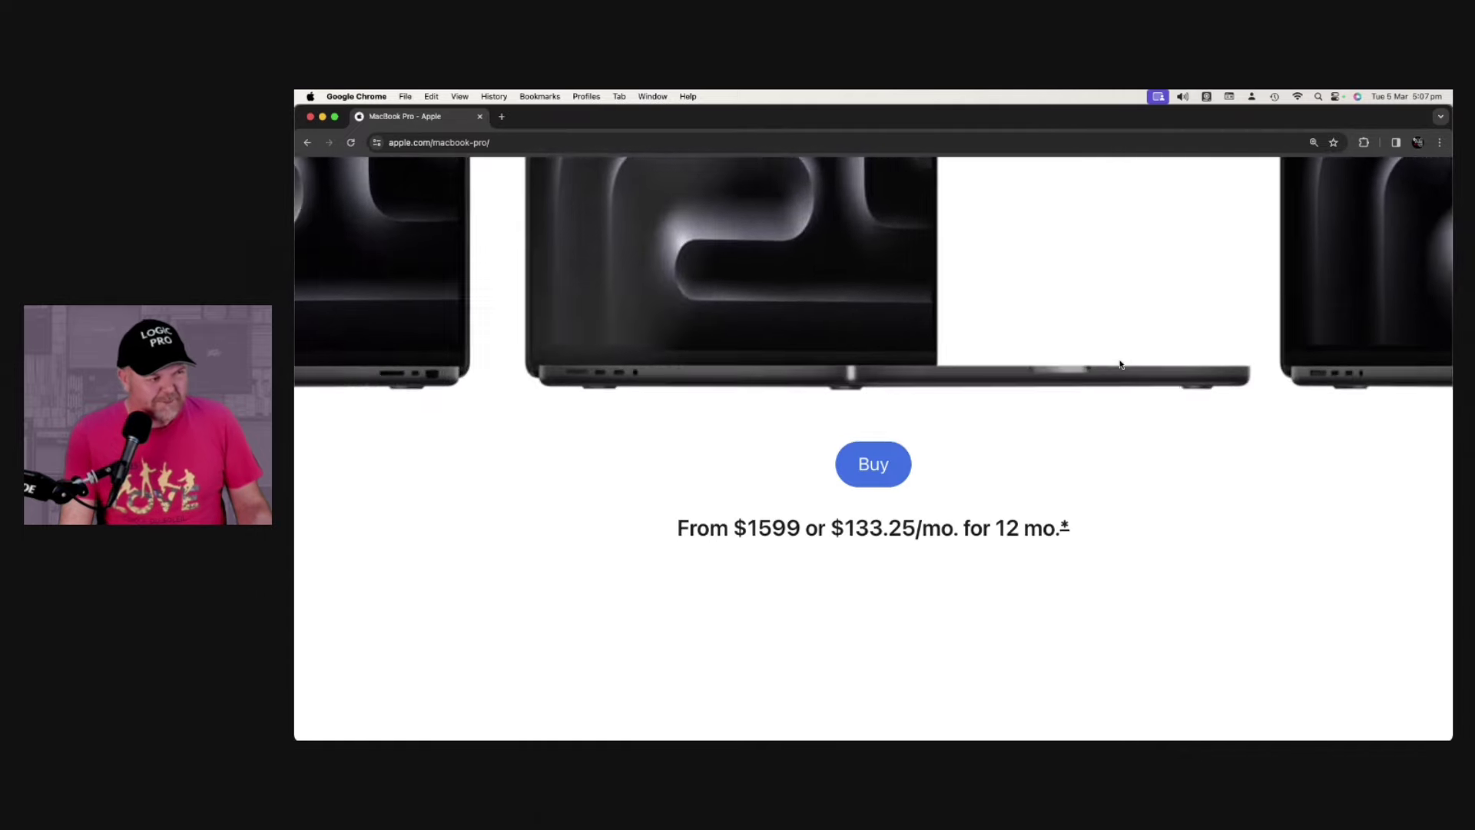
pyautogui.scroll(-5, 808, 346)
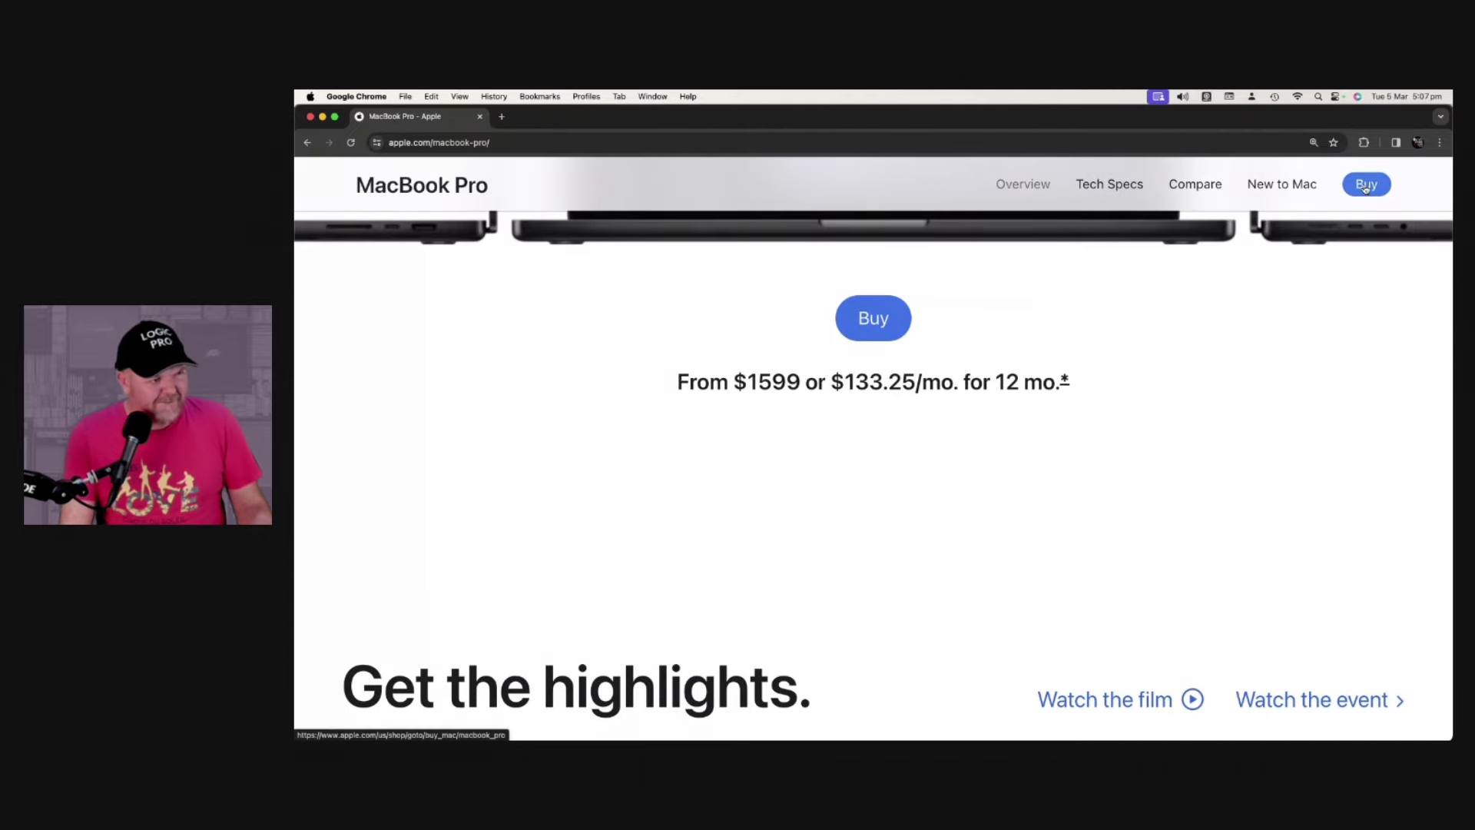
# Start buying a 14-inch MacBook Pro, try the M3 Pro, M3 Max and M3 filters, then settle on M3 Pro
pyautogui.click(873, 324)
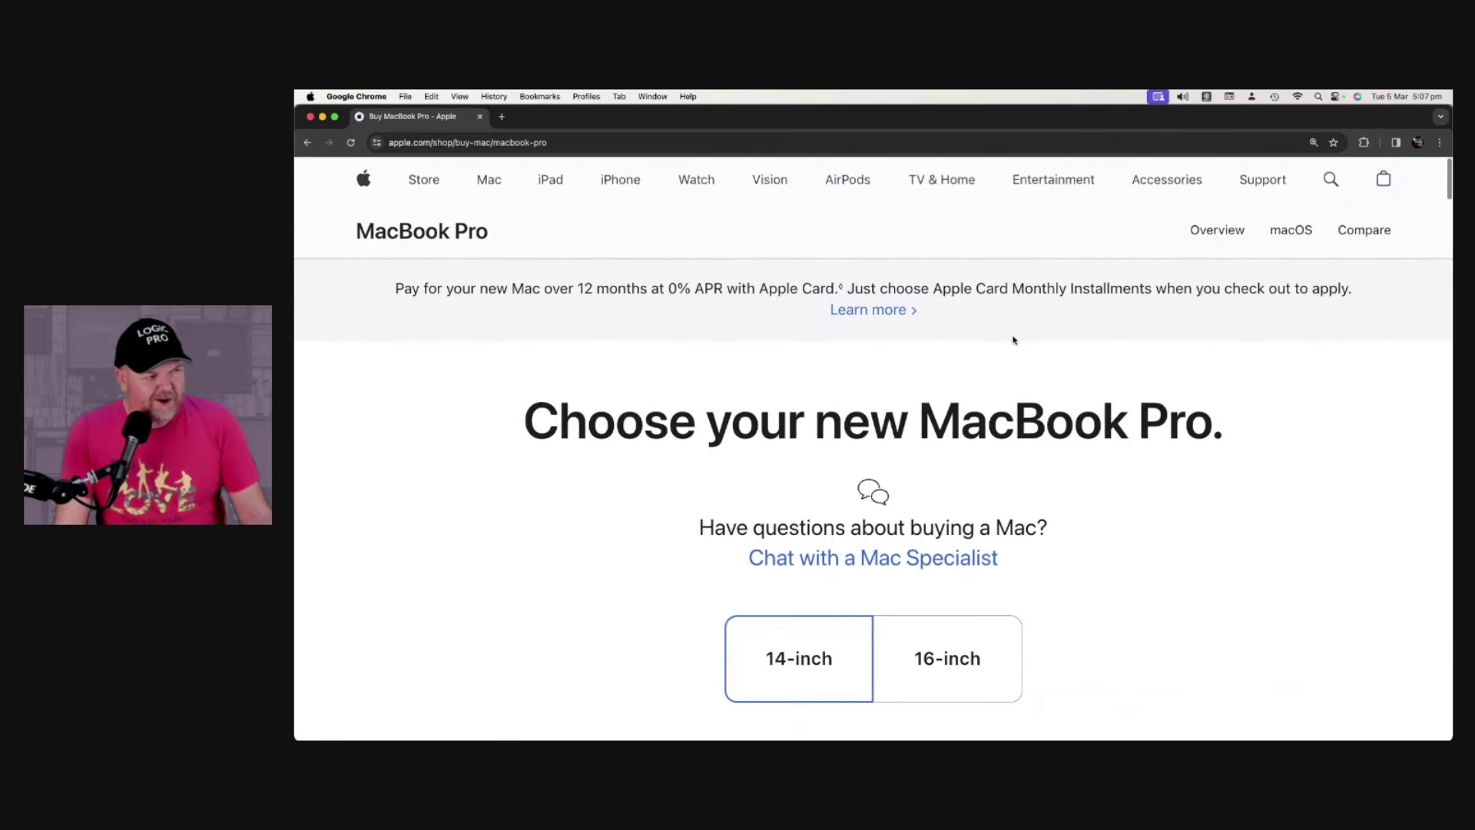
pyautogui.scroll(-4, 1014, 345)
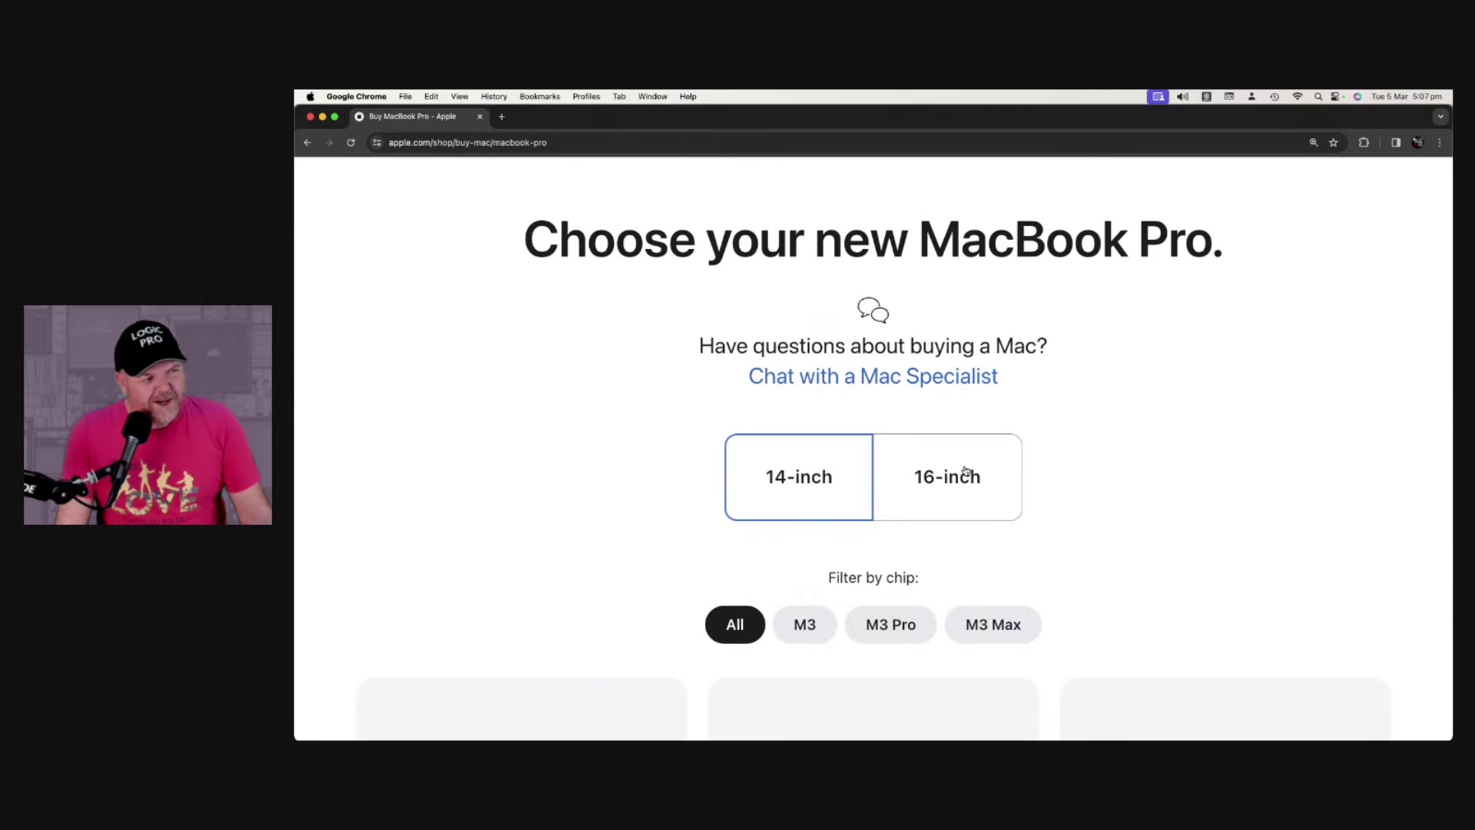
pyautogui.scroll(-5, 967, 461)
pyautogui.scroll(-3, 967, 461)
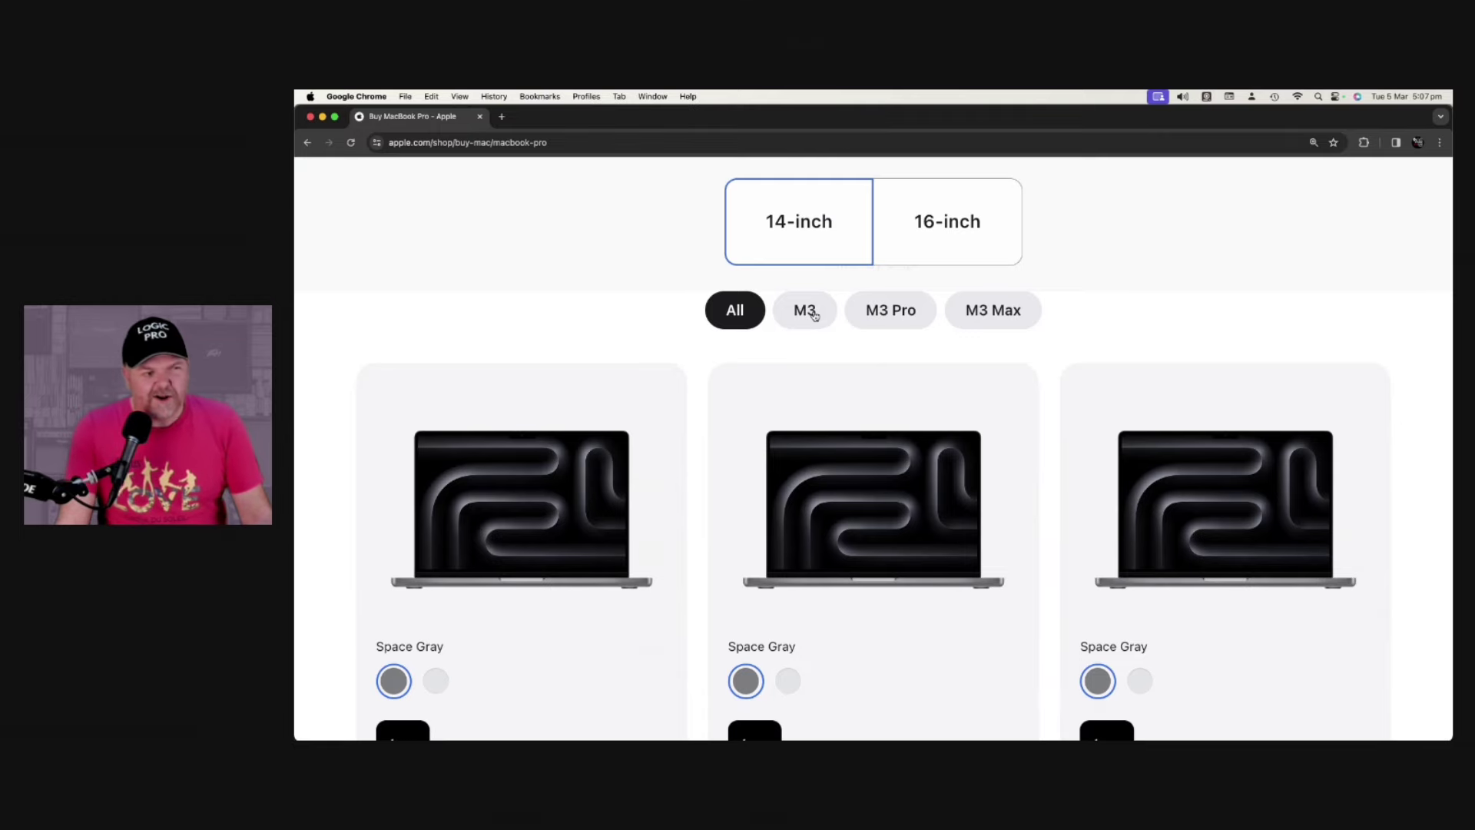
pyautogui.click(805, 311)
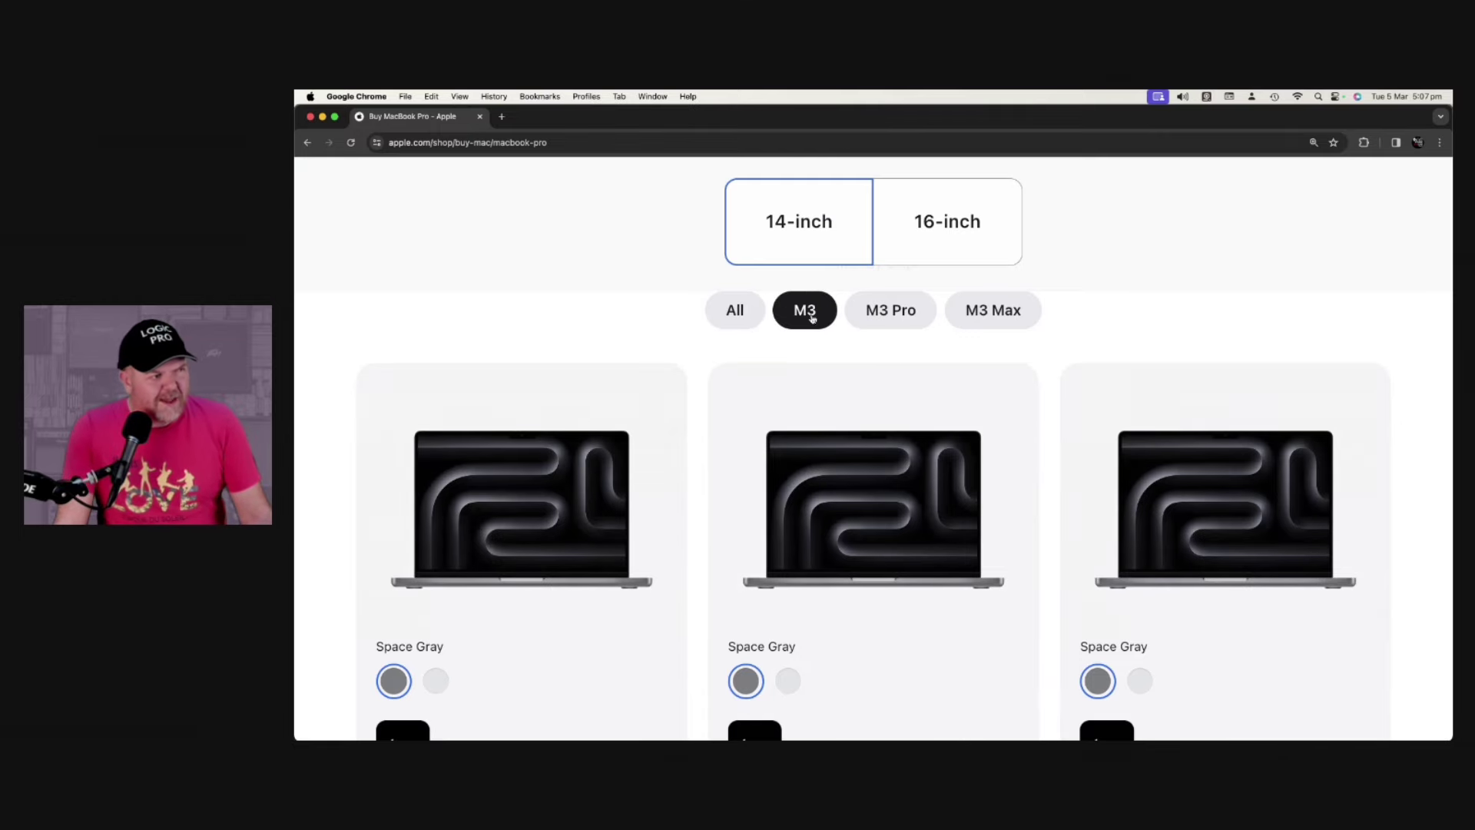
pyautogui.scroll(-3, 812, 477)
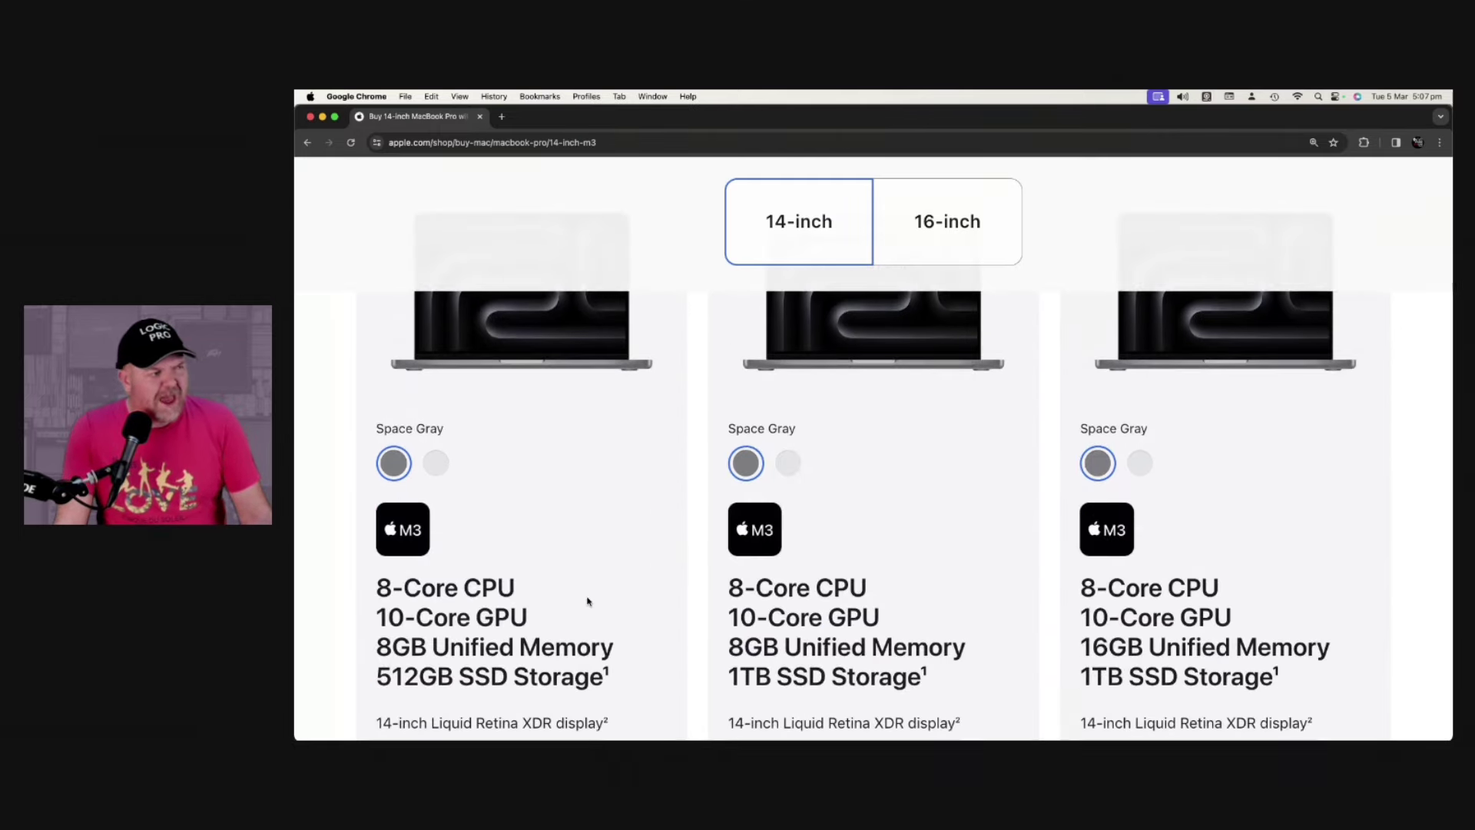
pyautogui.scroll(-2, 792, 640)
pyautogui.scroll(-2, 985, 564)
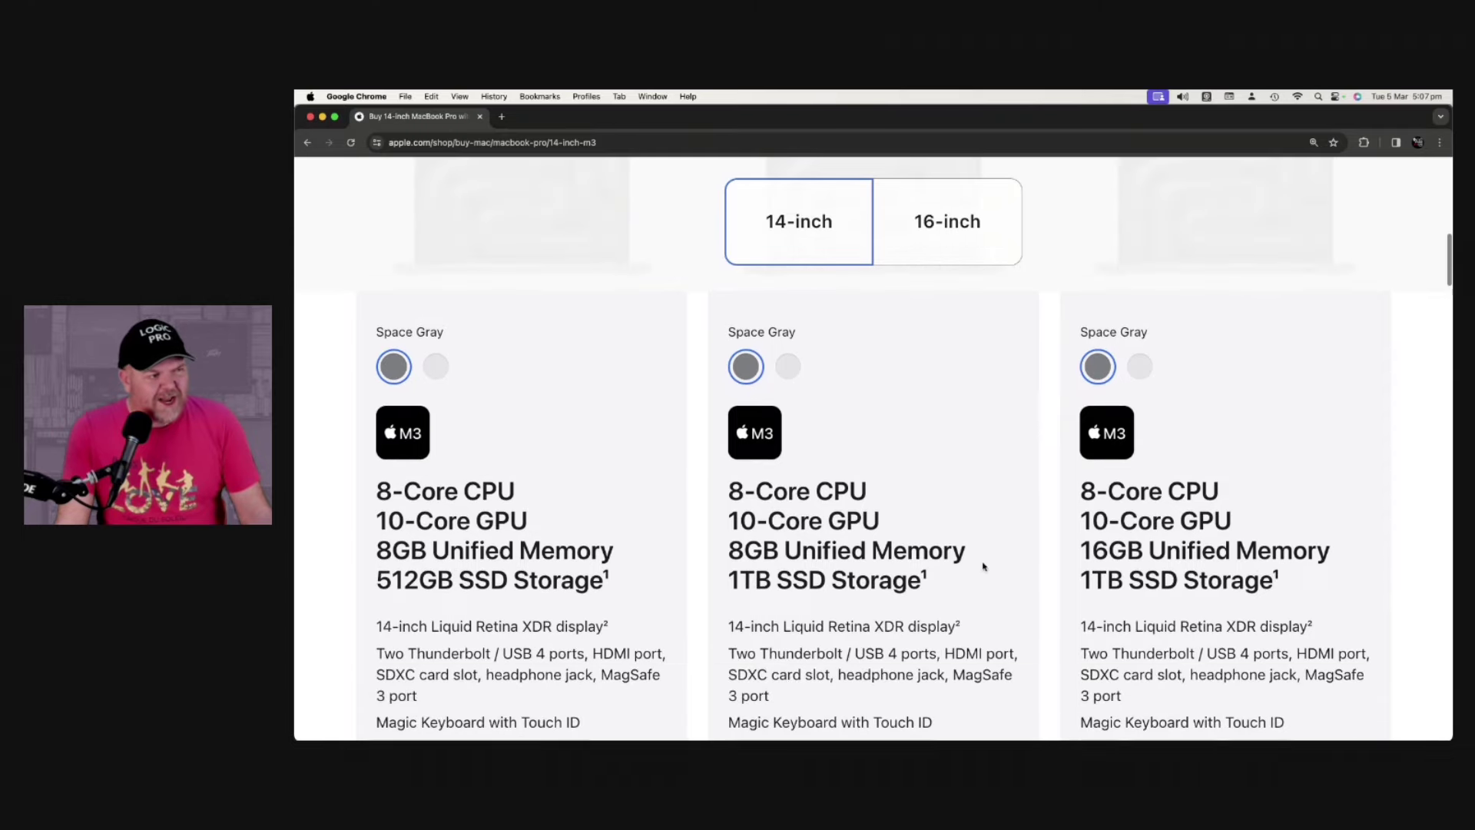
pyautogui.scroll(-1, 1097, 451)
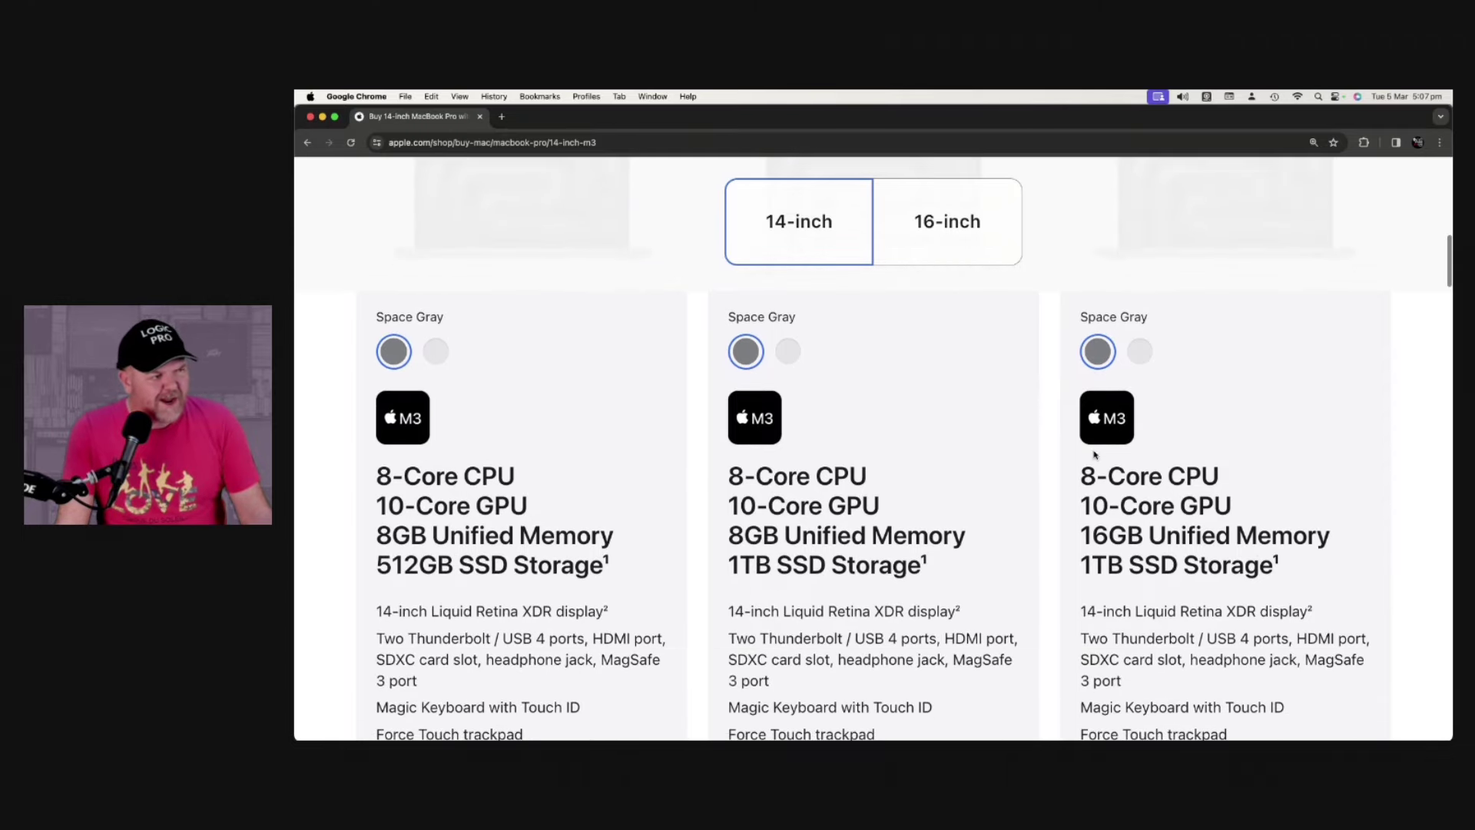
pyautogui.scroll(-3, 1009, 514)
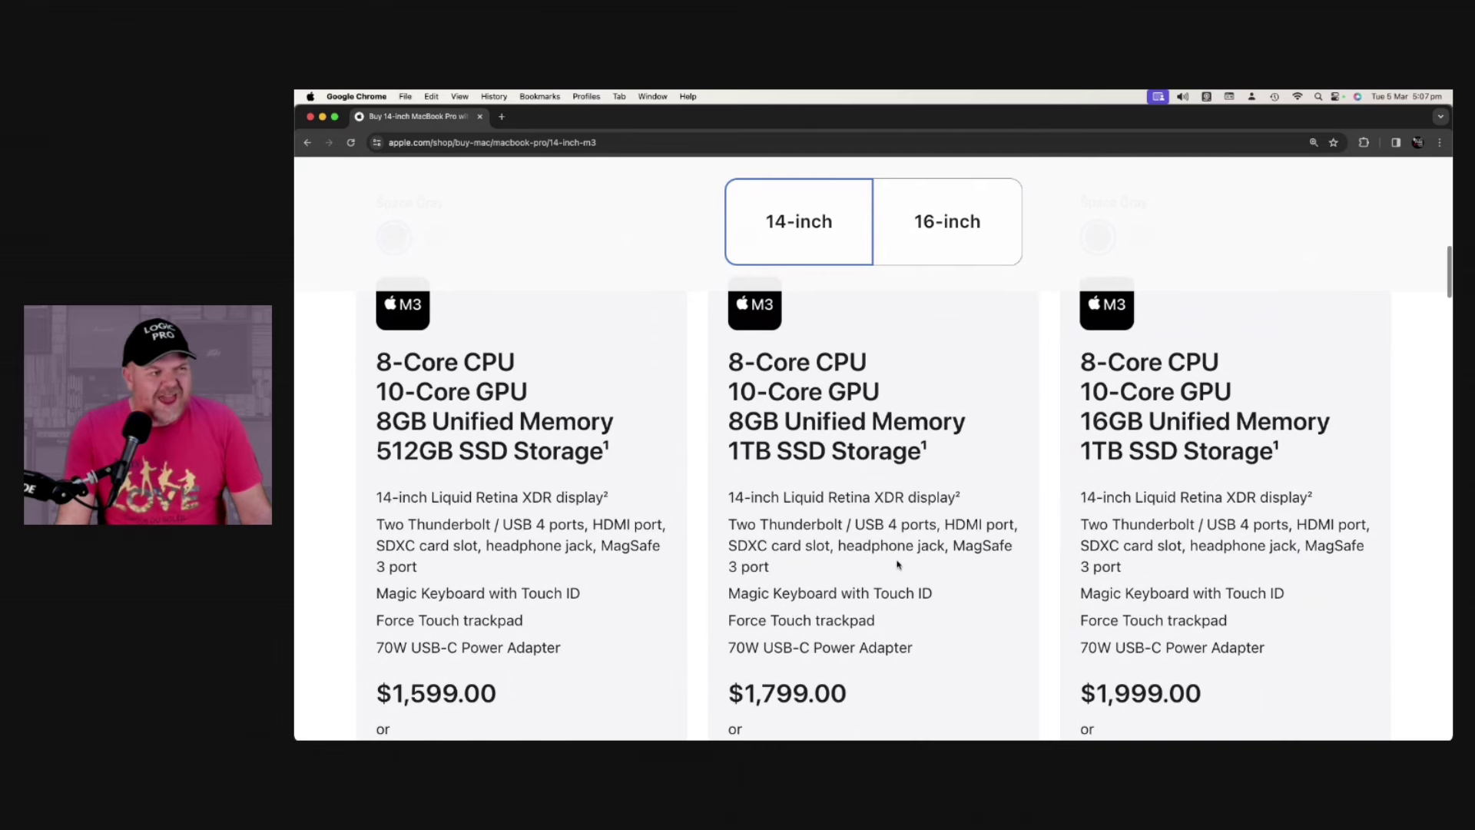
pyautogui.scroll(2, 898, 563)
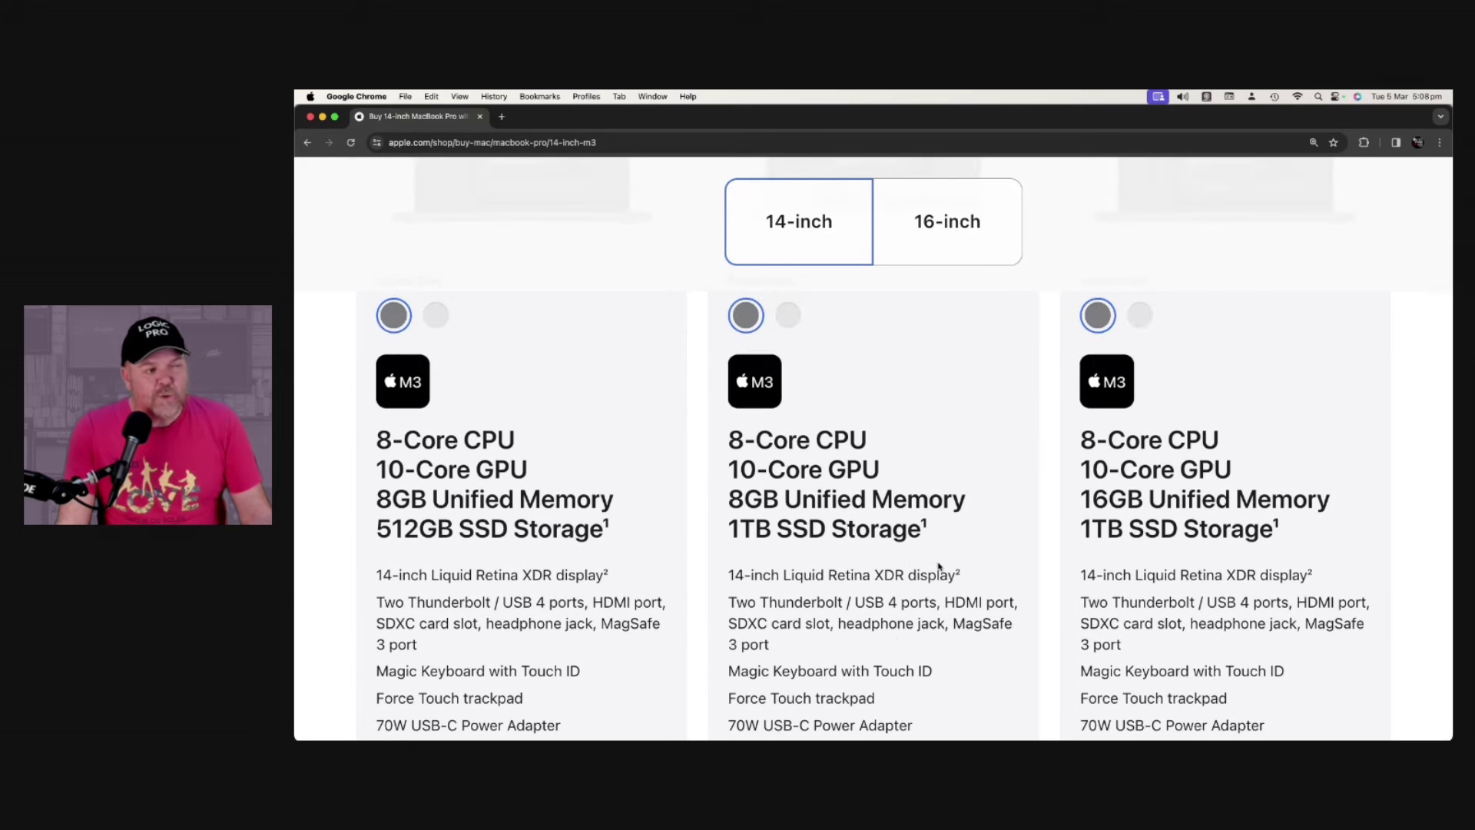
pyautogui.scroll(2, 923, 568)
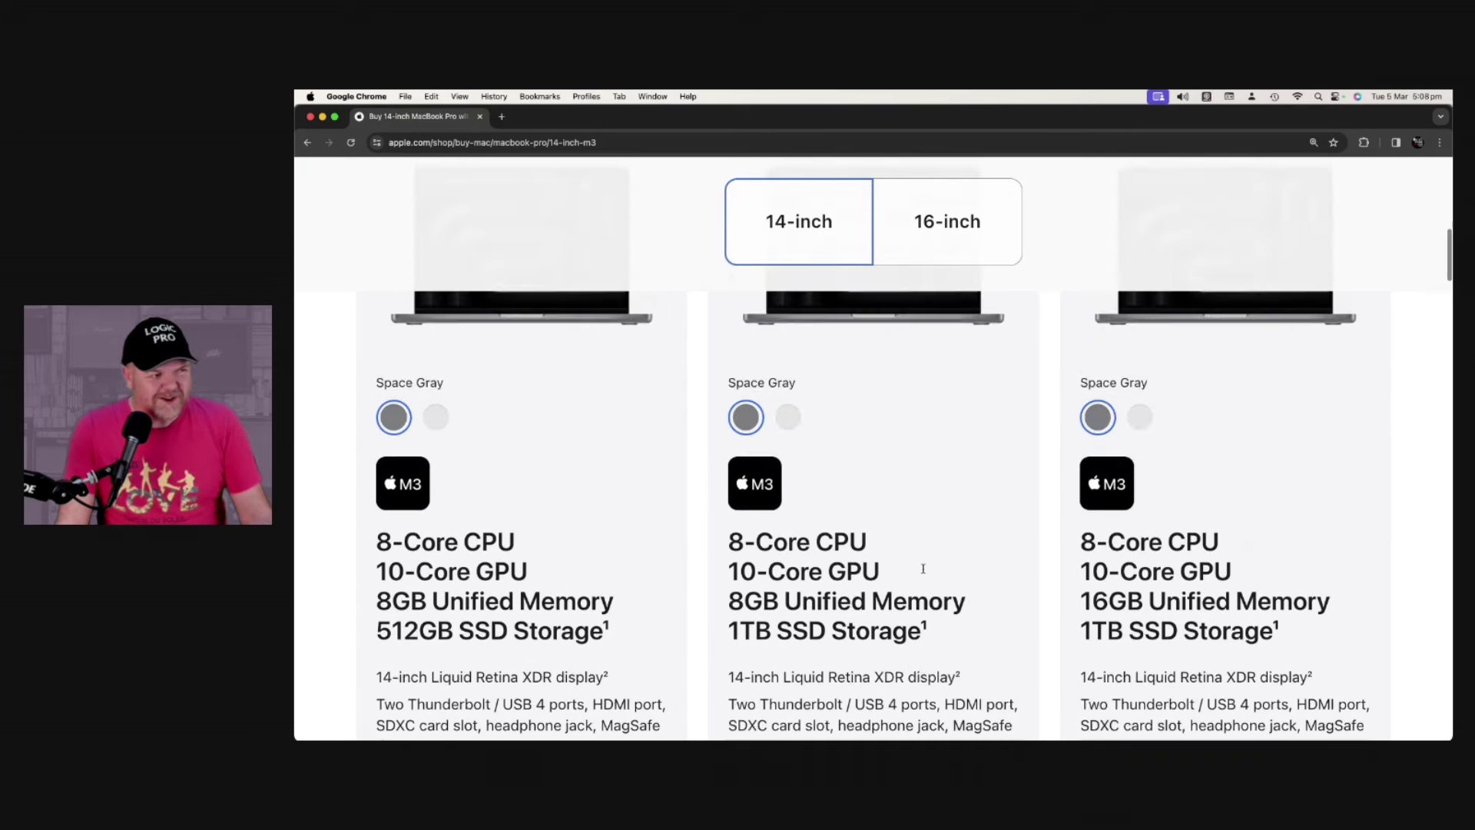
pyautogui.scroll(3, 923, 567)
pyautogui.scroll(3, 923, 568)
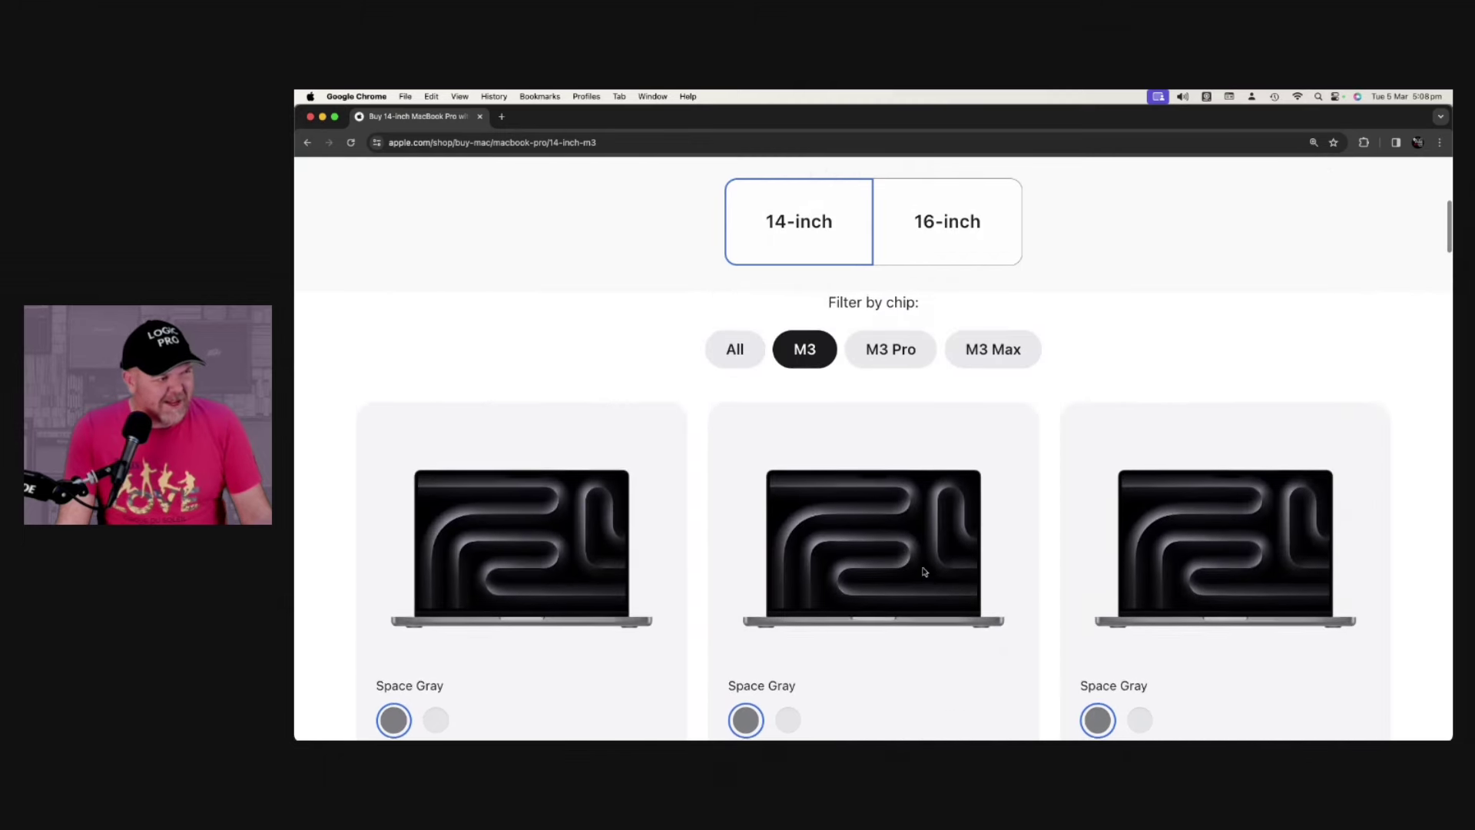
pyautogui.scroll(3, 924, 569)
pyautogui.click(903, 473)
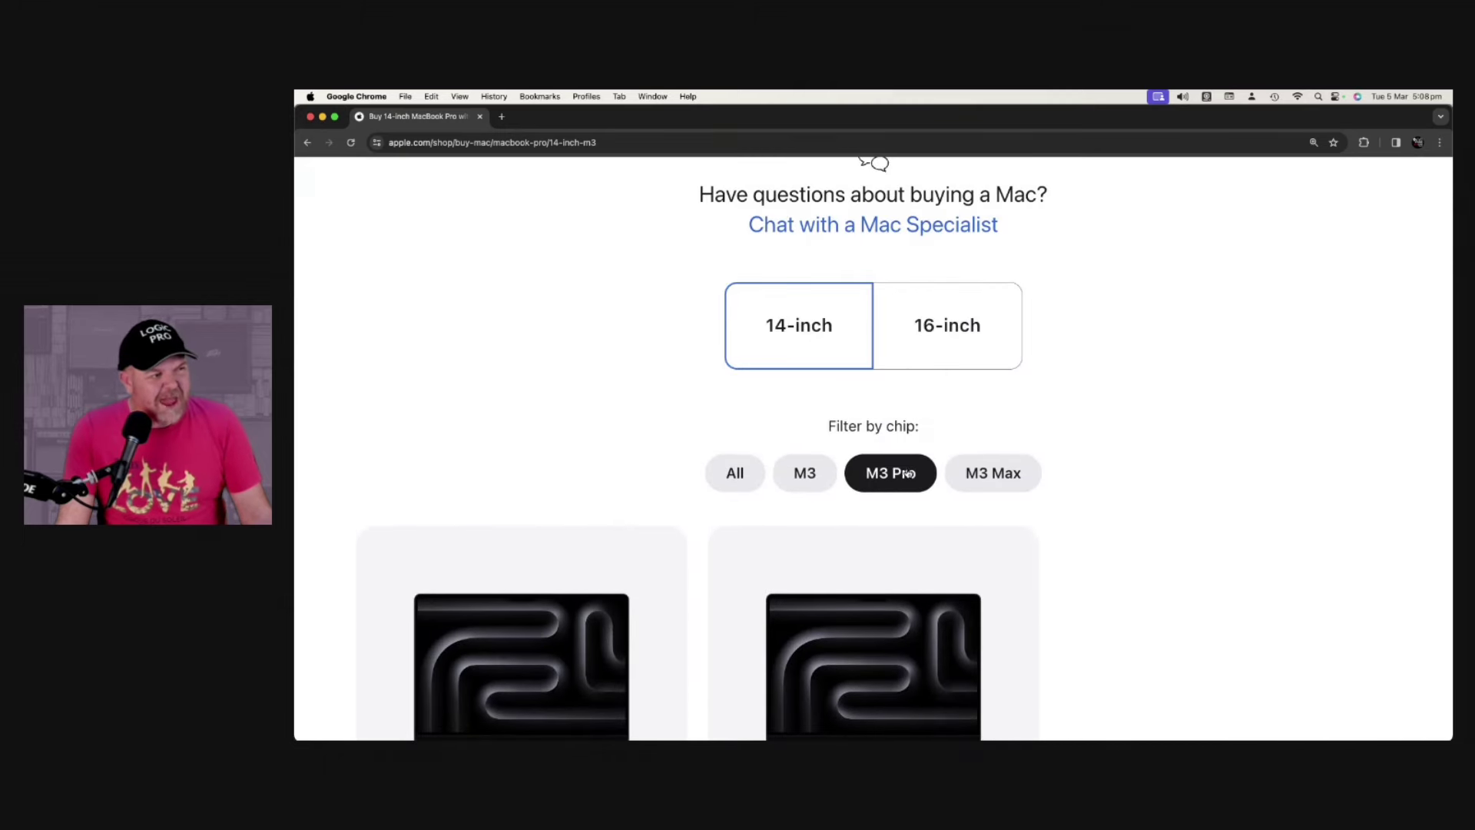
pyautogui.scroll(-5, 990, 471)
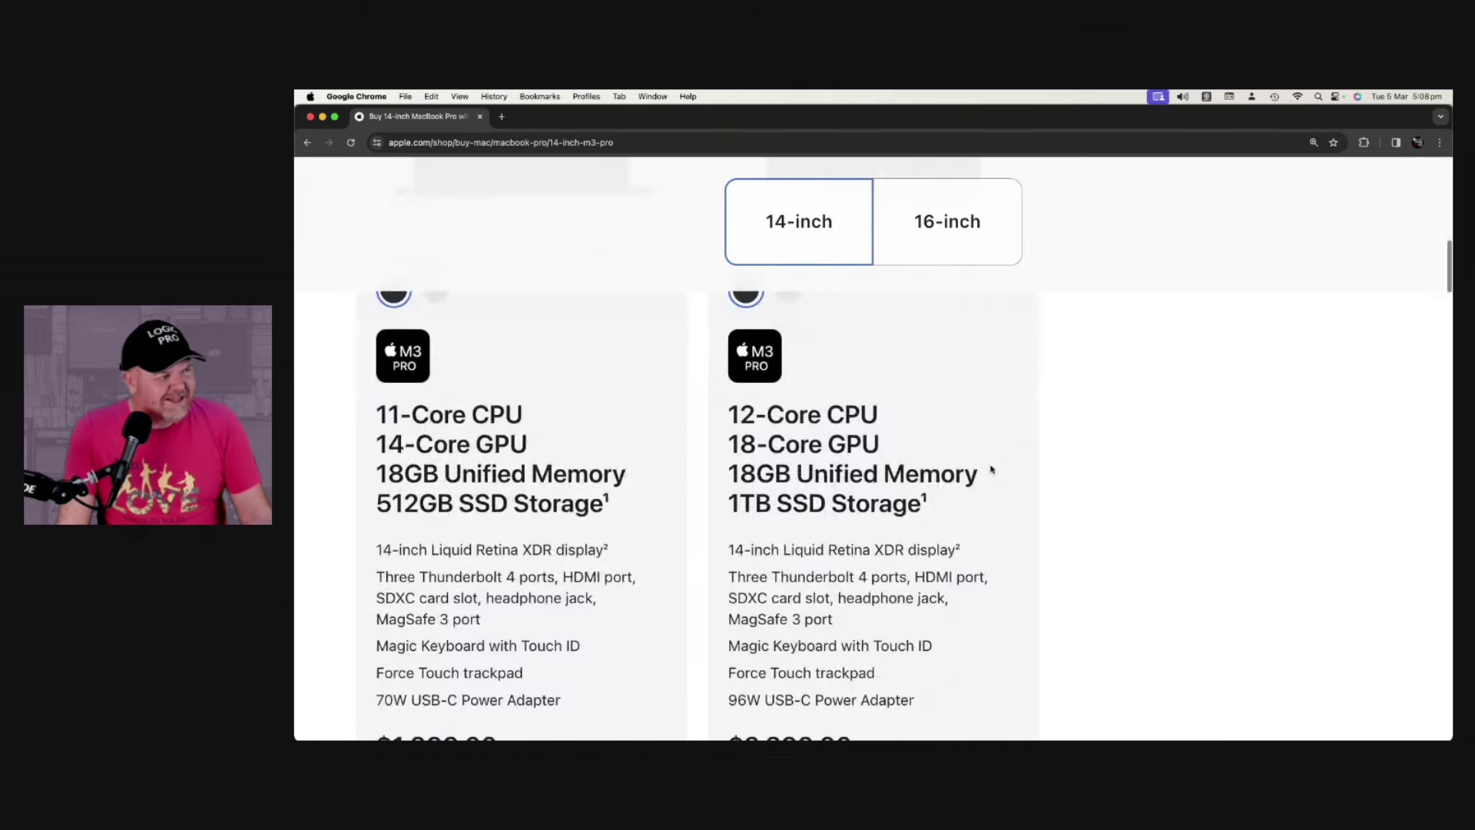
pyautogui.scroll(-3, 989, 471)
pyautogui.scroll(-3, 990, 470)
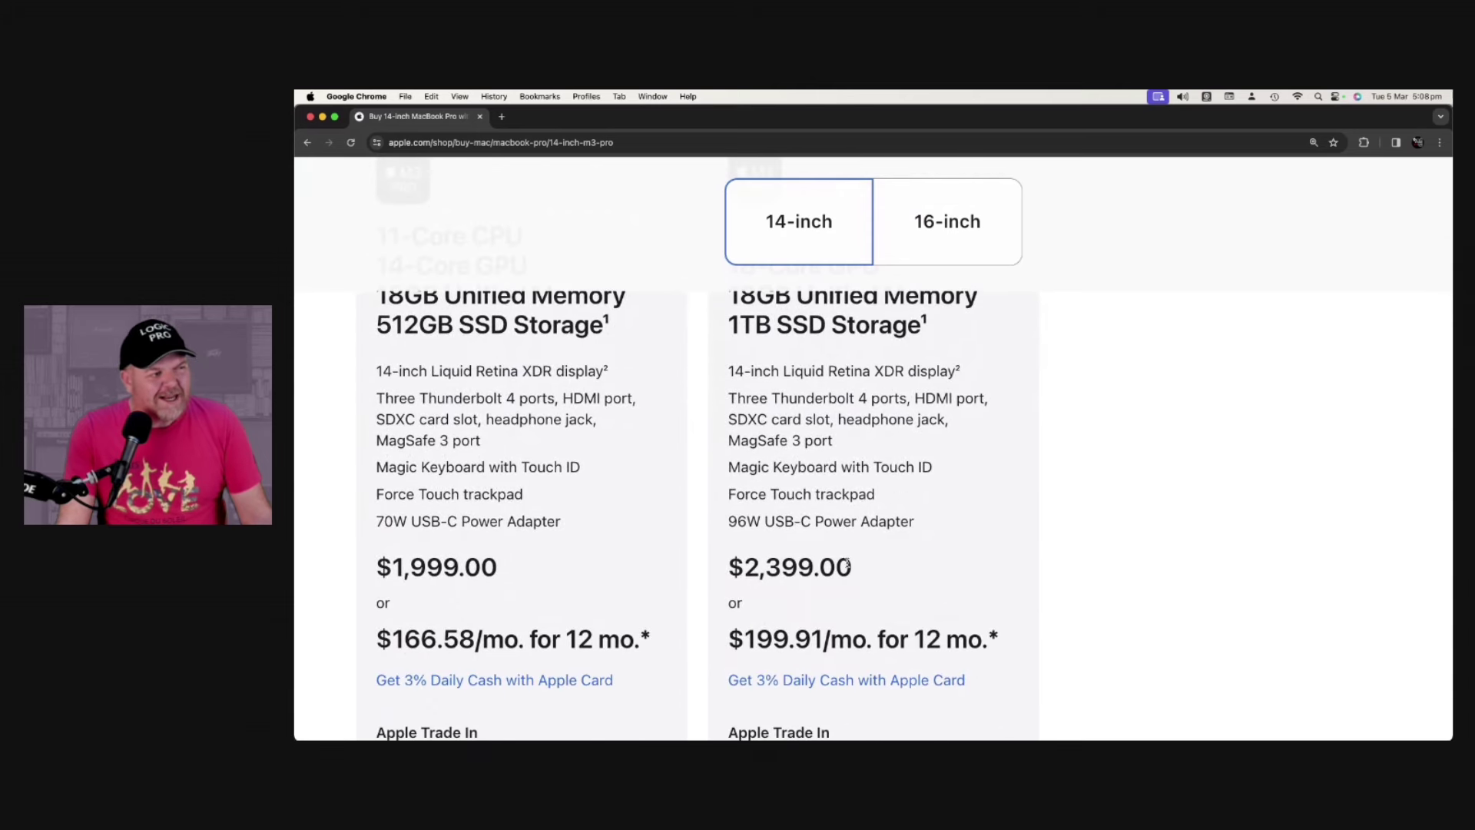
pyautogui.scroll(5, 851, 565)
pyautogui.scroll(2, 922, 542)
pyautogui.click(981, 380)
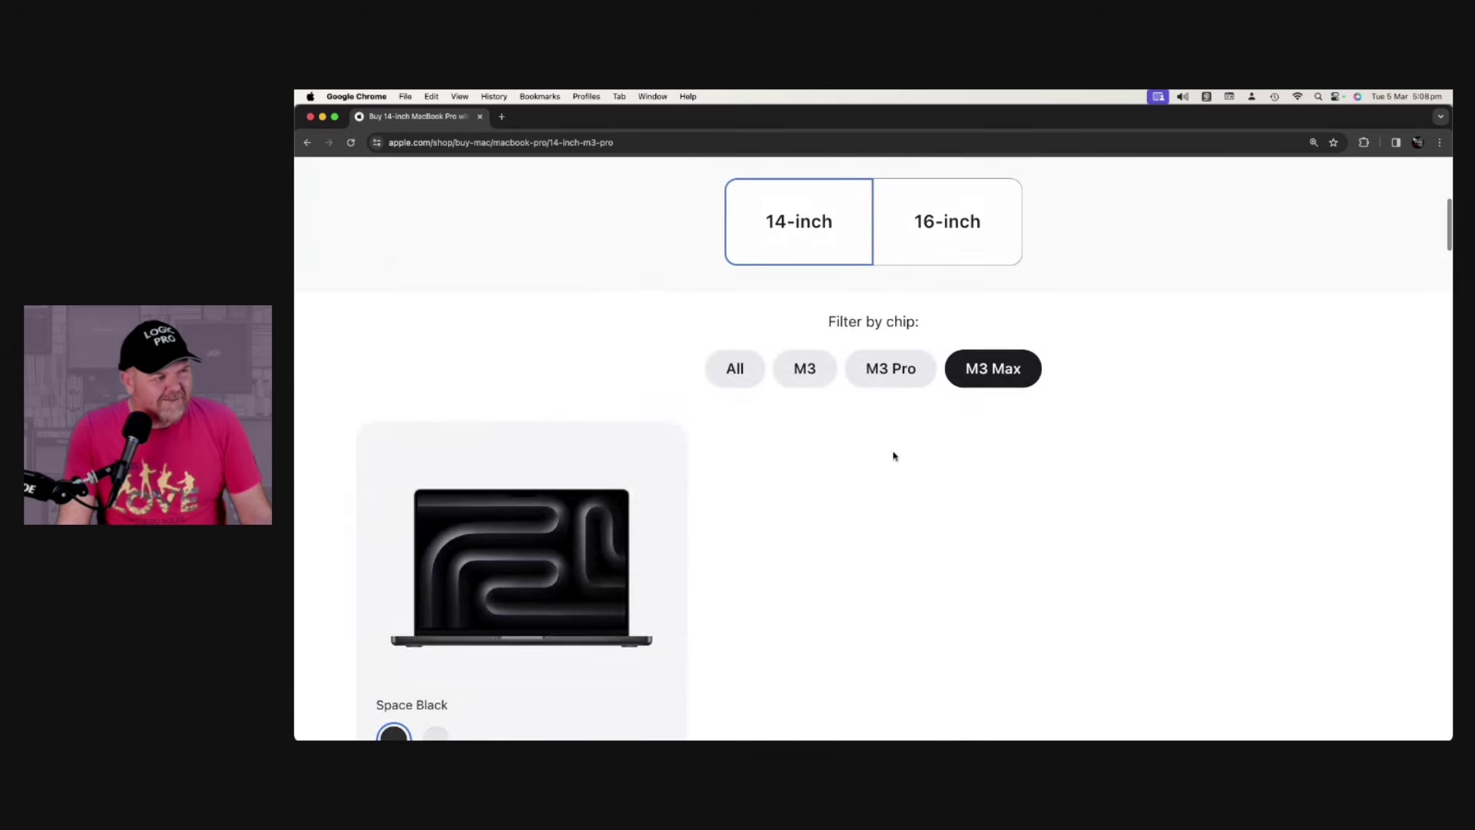
pyautogui.scroll(-5, 894, 457)
pyautogui.scroll(-2, 876, 460)
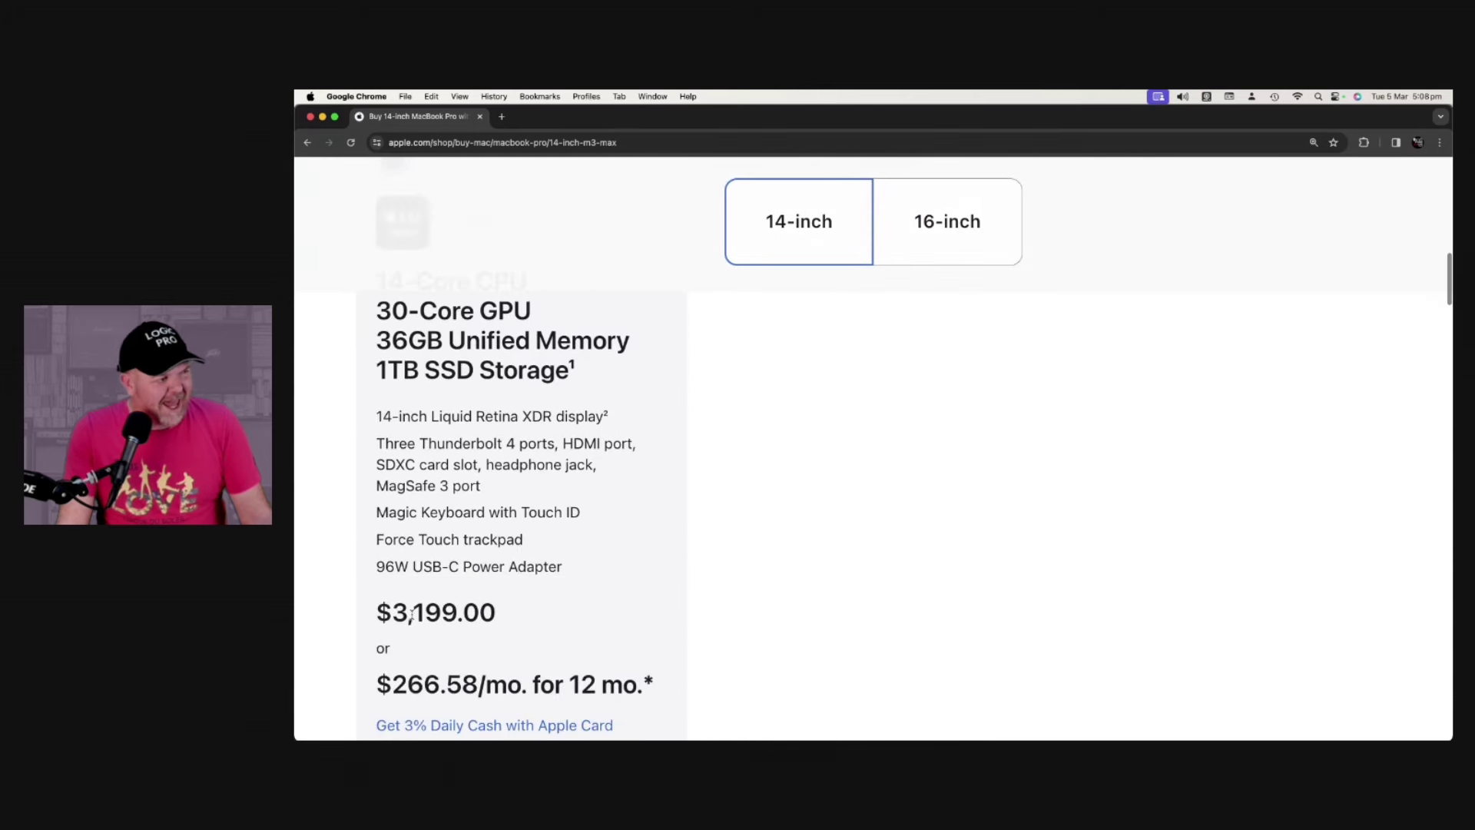
pyautogui.scroll(2, 908, 563)
pyautogui.scroll(3, 908, 563)
pyautogui.scroll(3, 908, 563)
pyautogui.scroll(3, 908, 563)
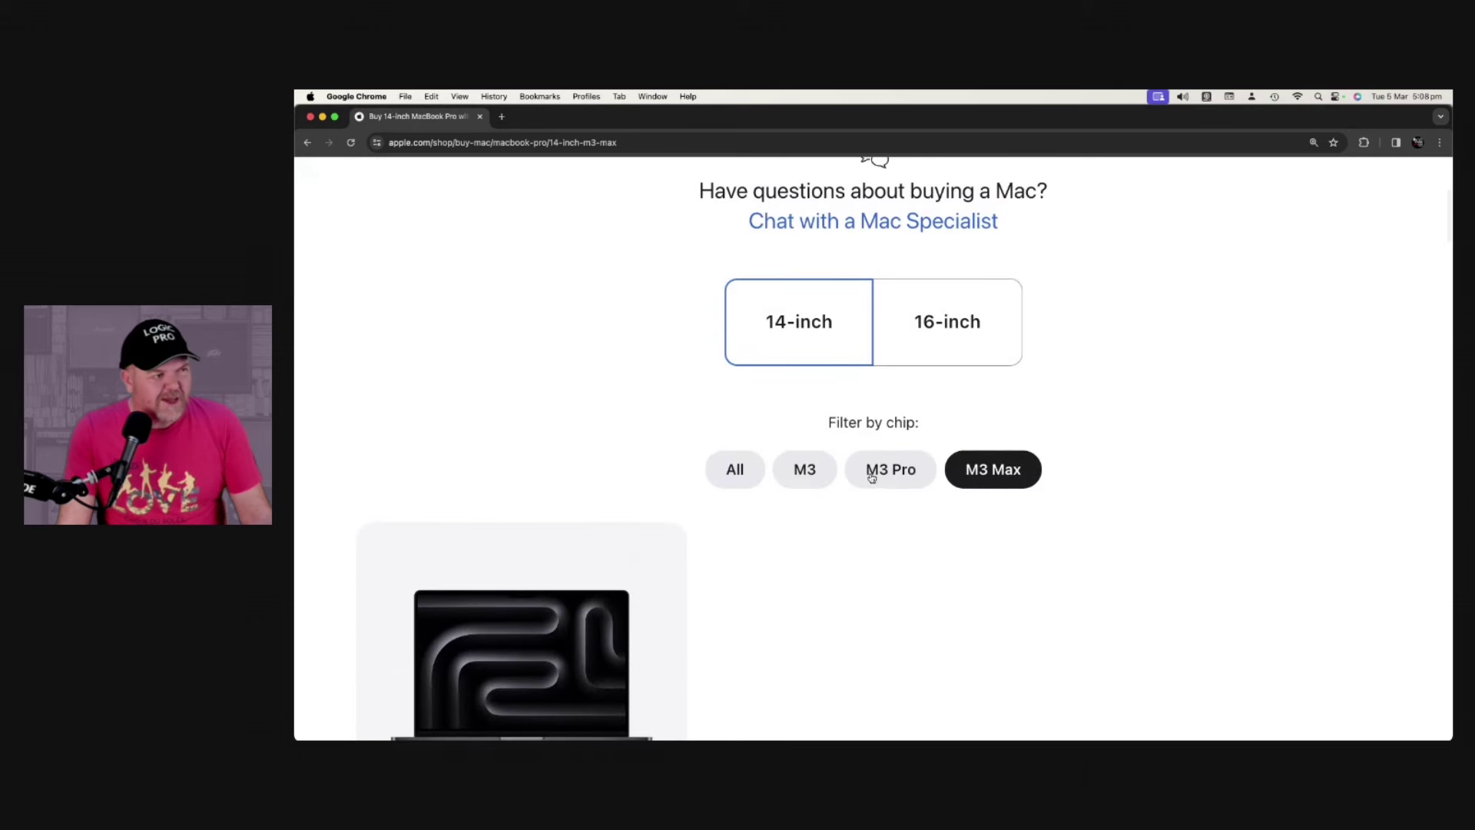
pyautogui.click(822, 471)
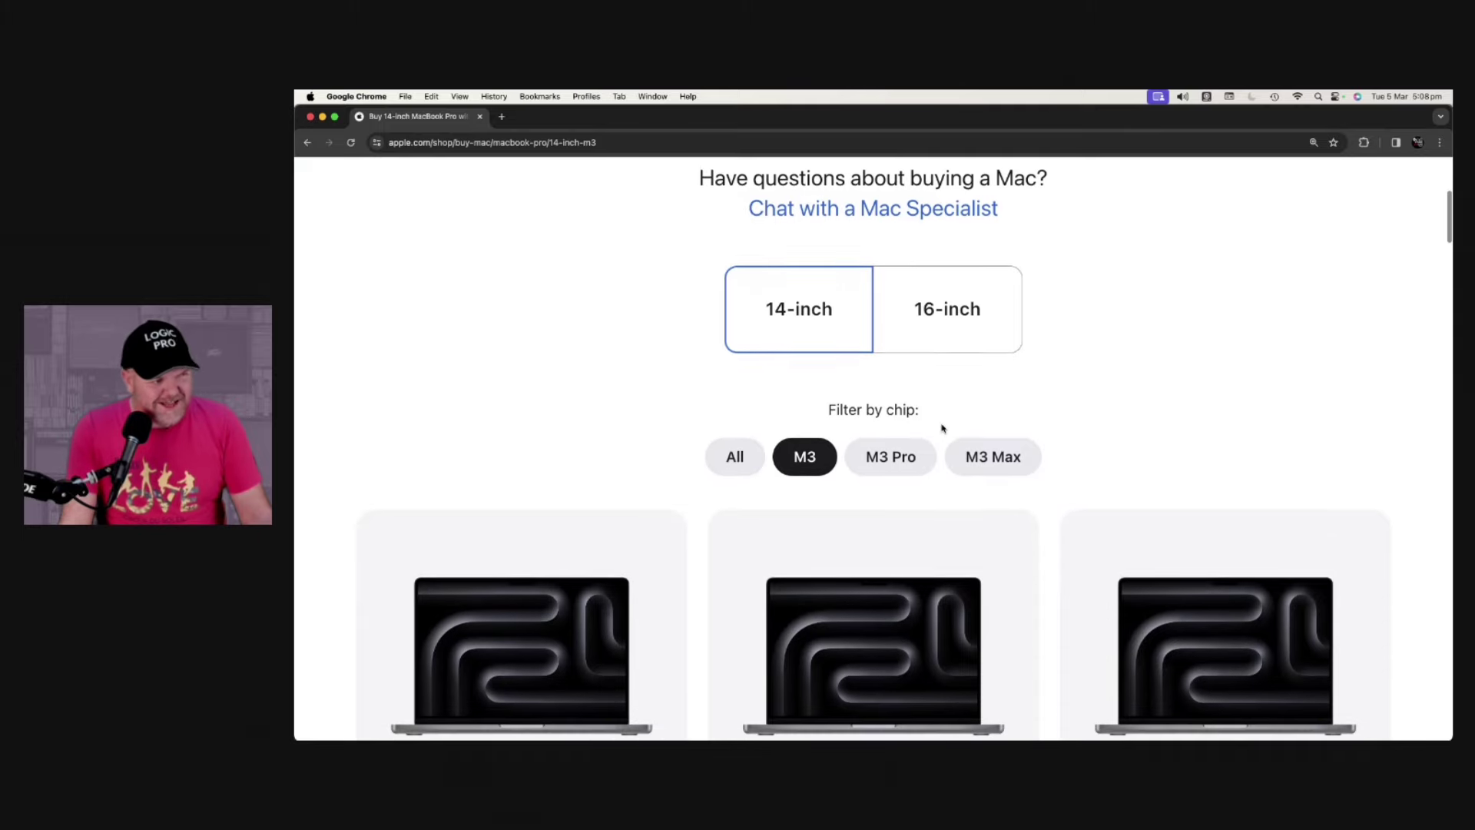
pyautogui.scroll(-1, 905, 456)
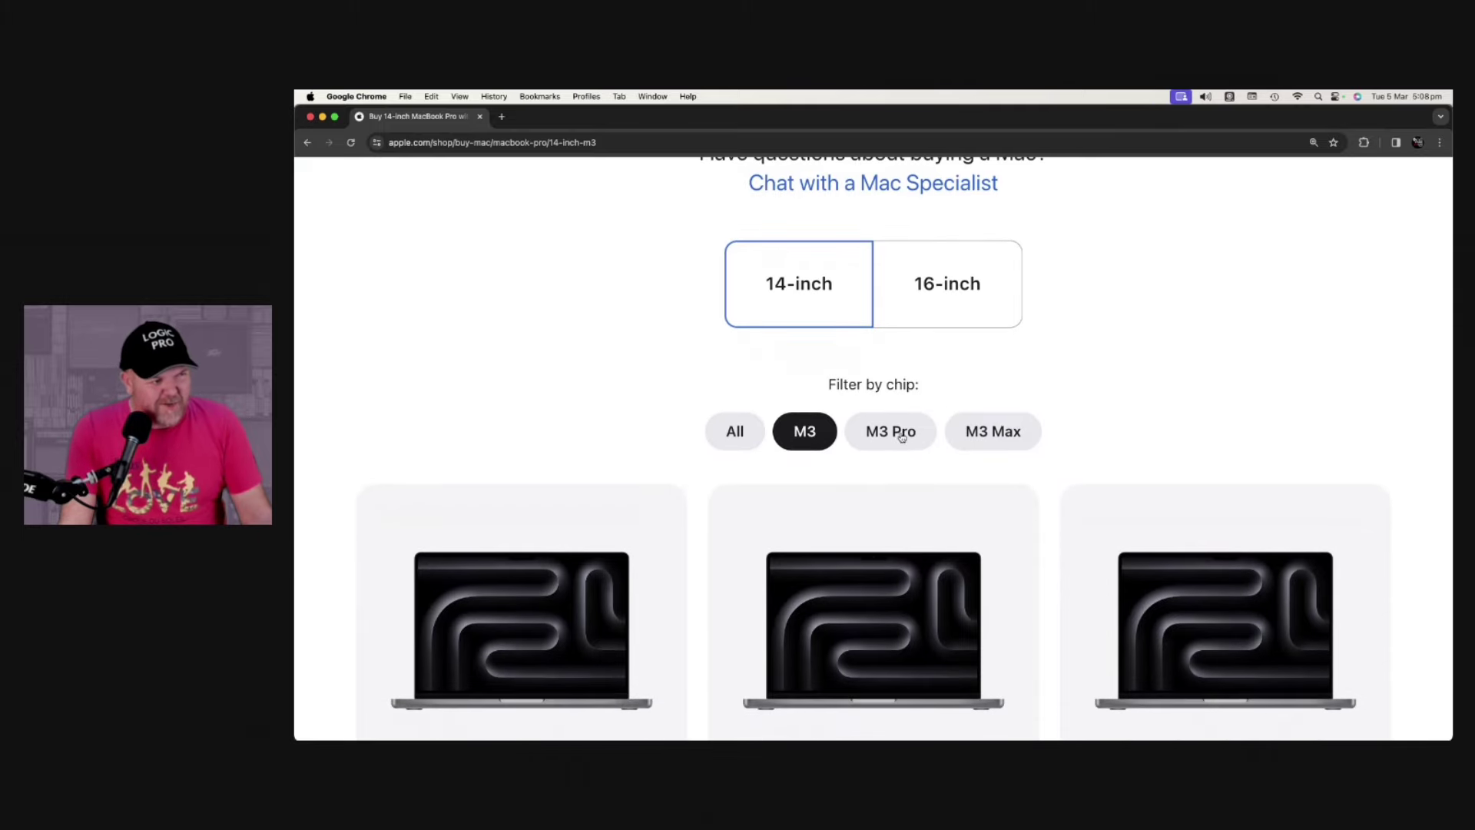
pyautogui.click(890, 431)
pyautogui.scroll(-3, 906, 443)
pyautogui.scroll(-3, 807, 486)
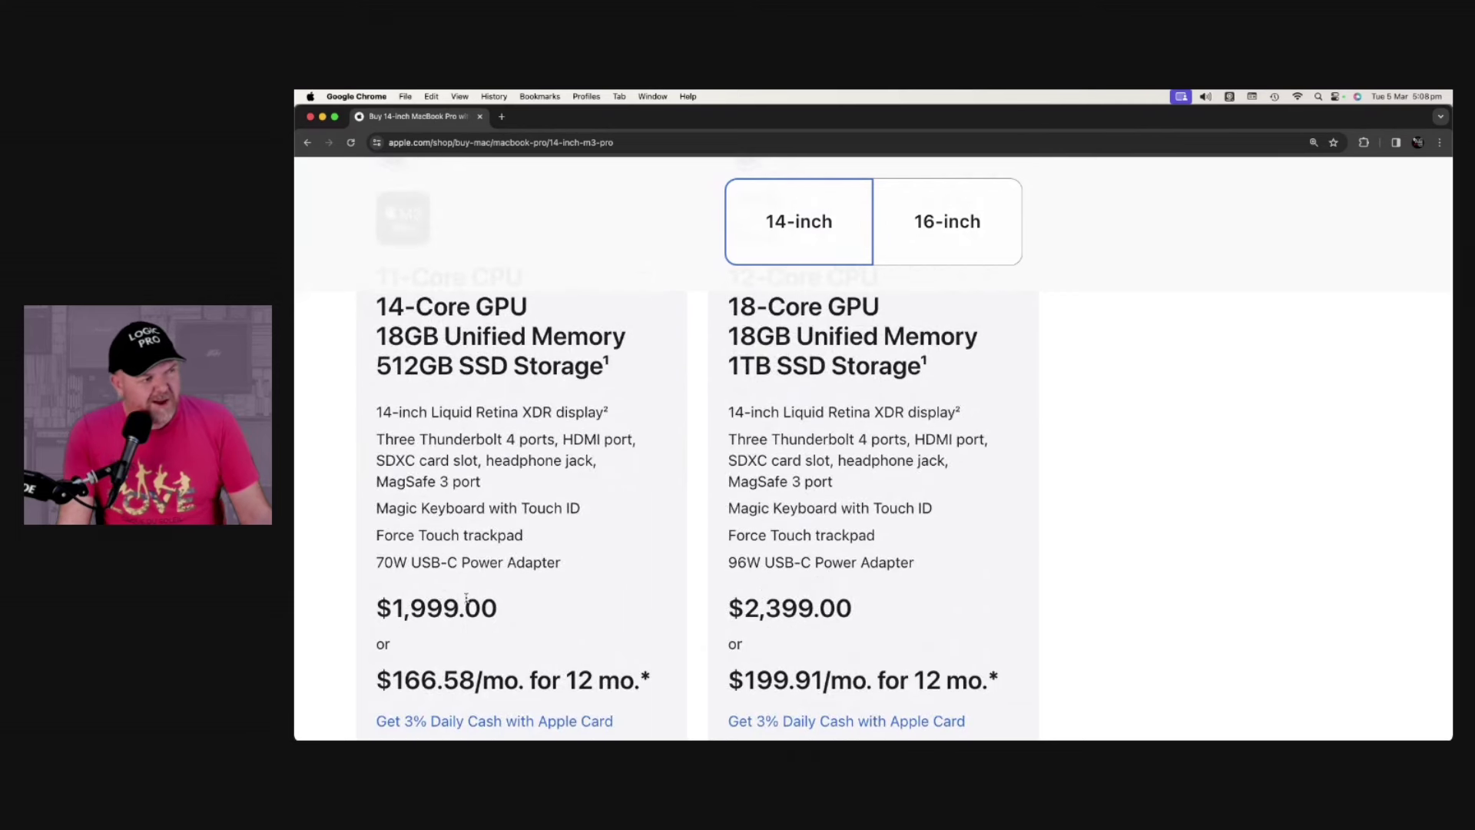
pyautogui.scroll(-1, 410, 601)
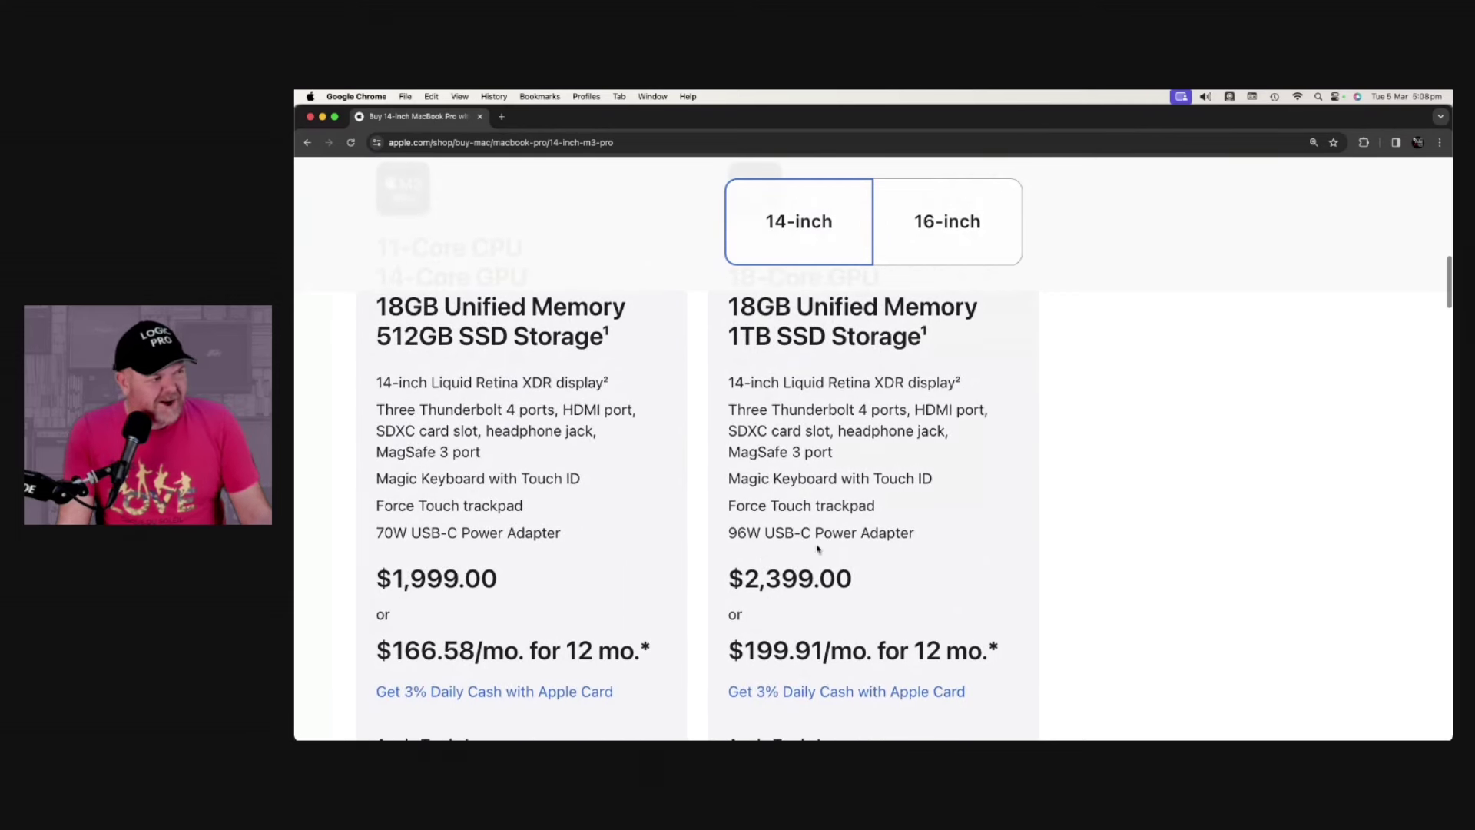
pyautogui.scroll(3, 887, 461)
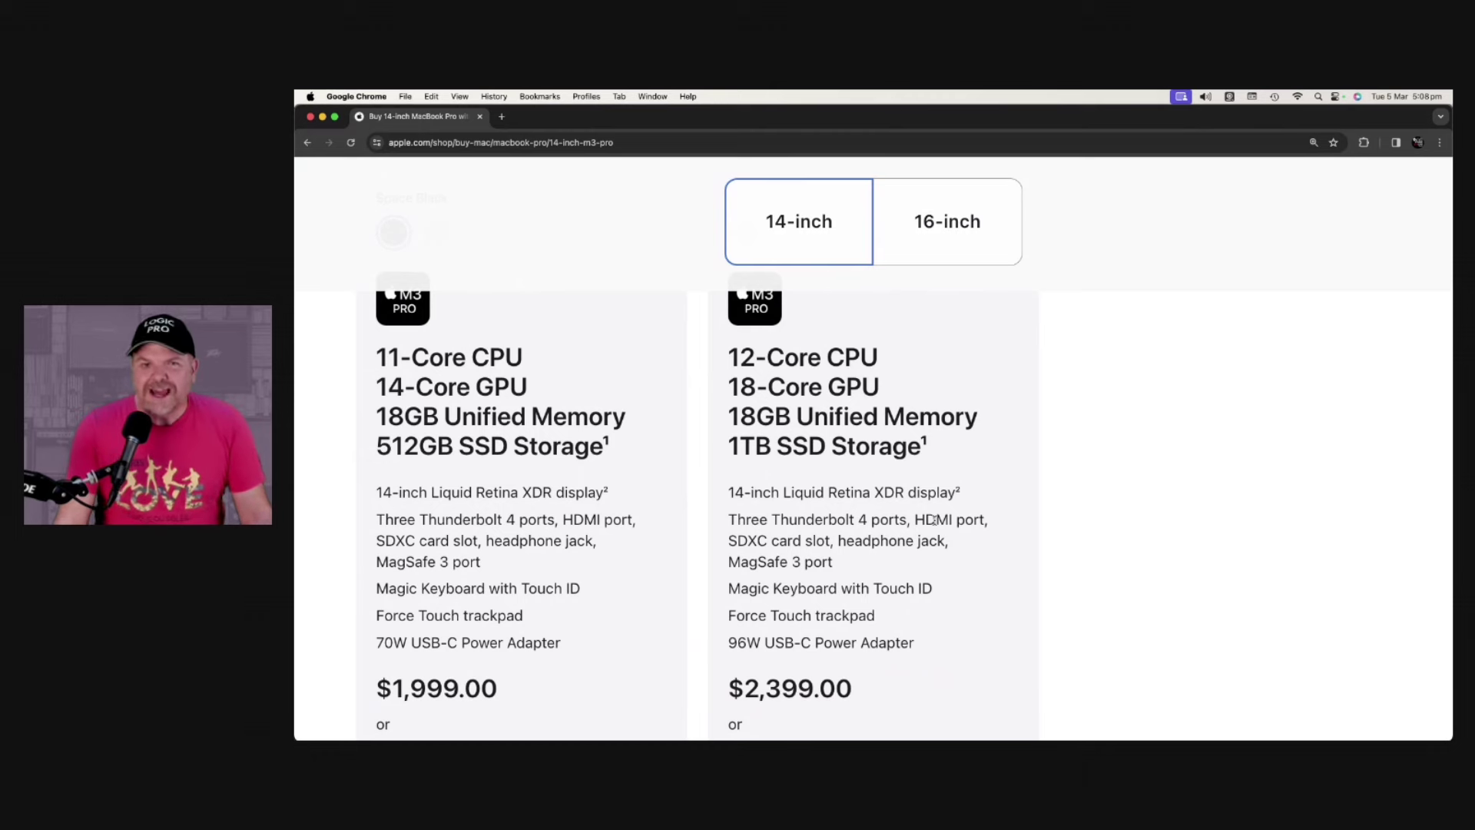
pyautogui.scroll(3, 934, 519)
pyautogui.scroll(4, 939, 522)
pyautogui.scroll(4, 943, 525)
pyautogui.scroll(5, 944, 524)
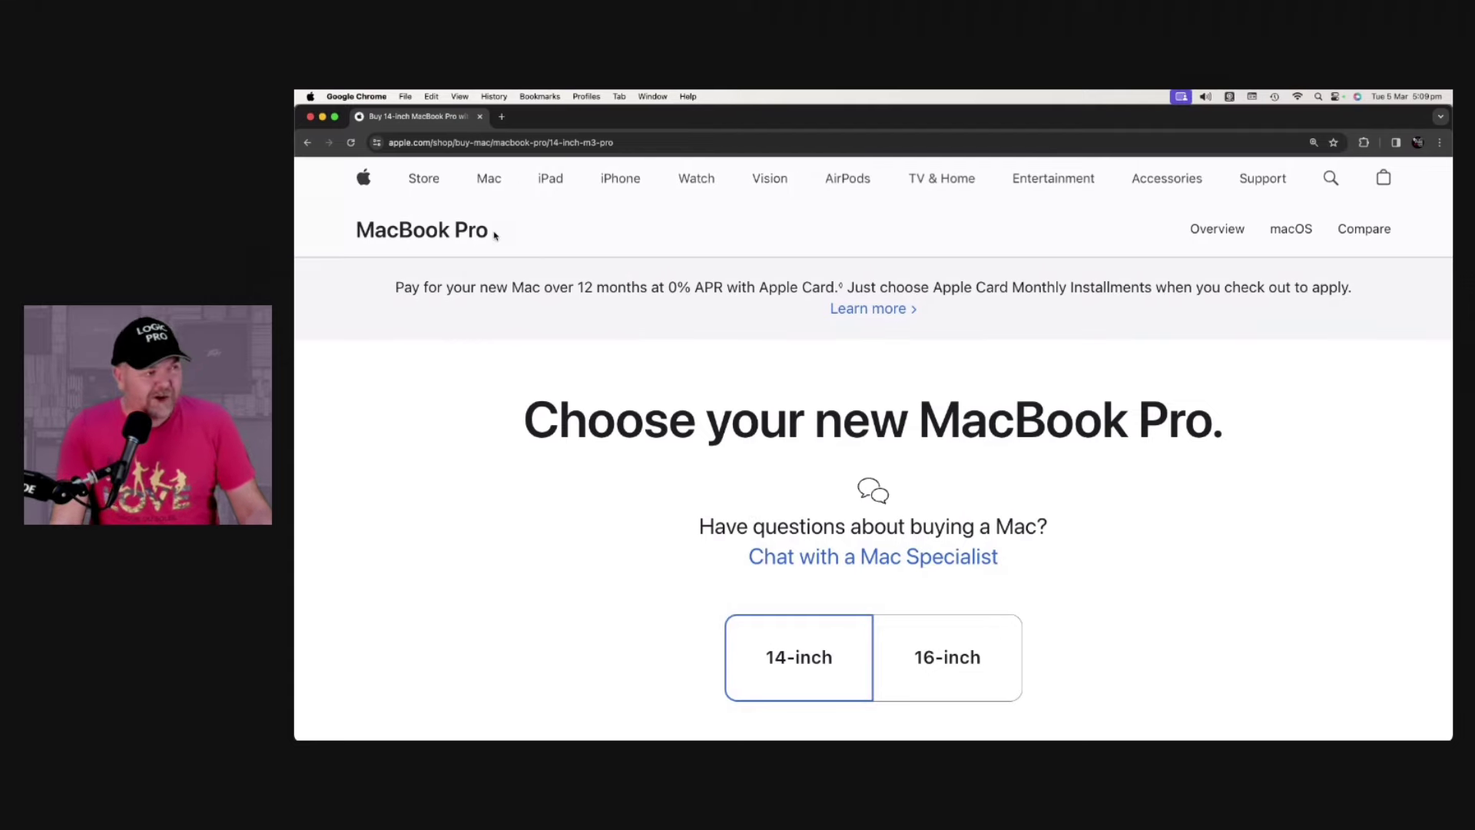
# Go through the Mac overview page to the iMac product page, priced from $1299
pyautogui.click(489, 177)
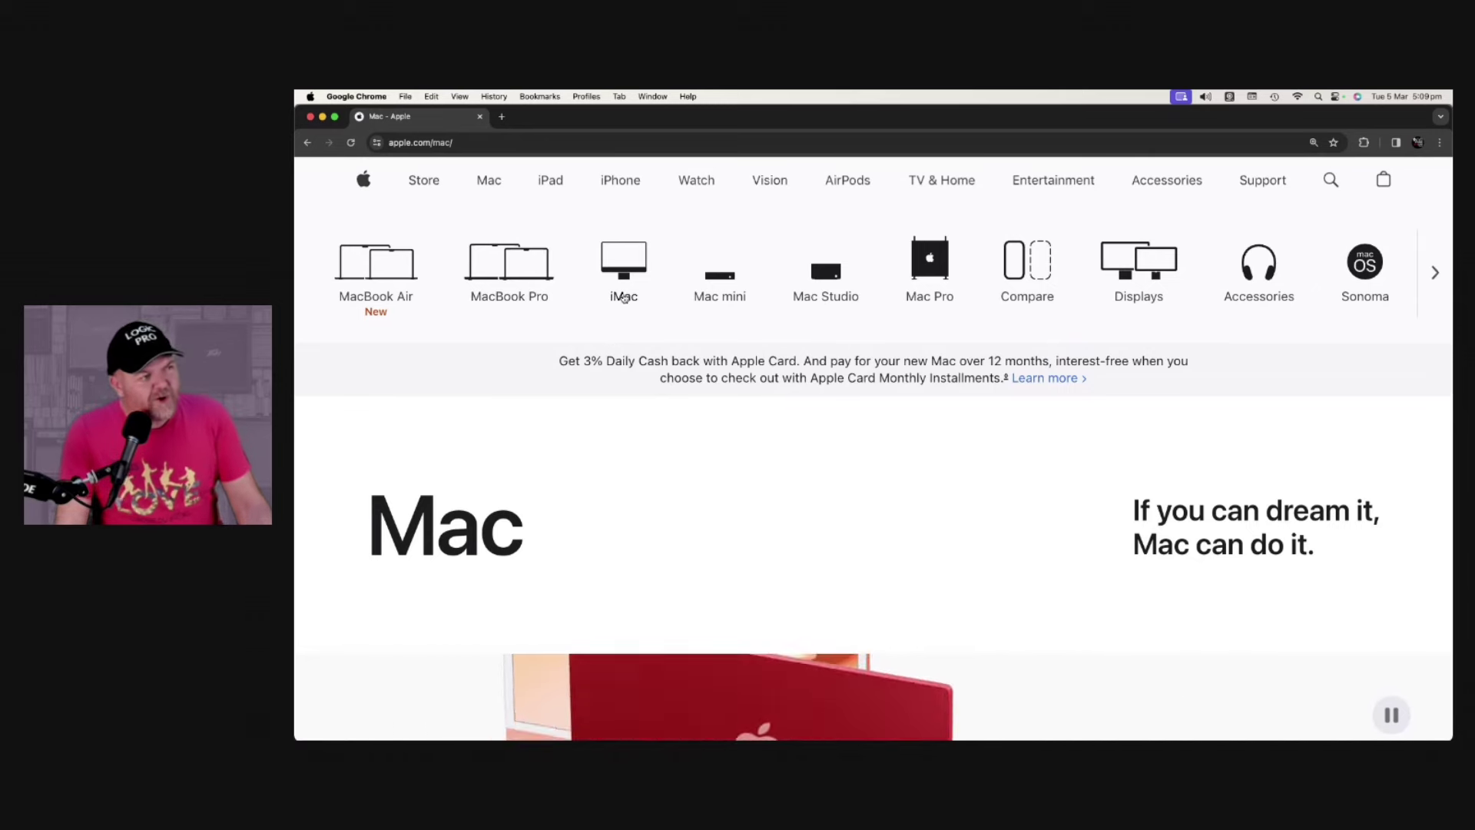
pyautogui.click(624, 271)
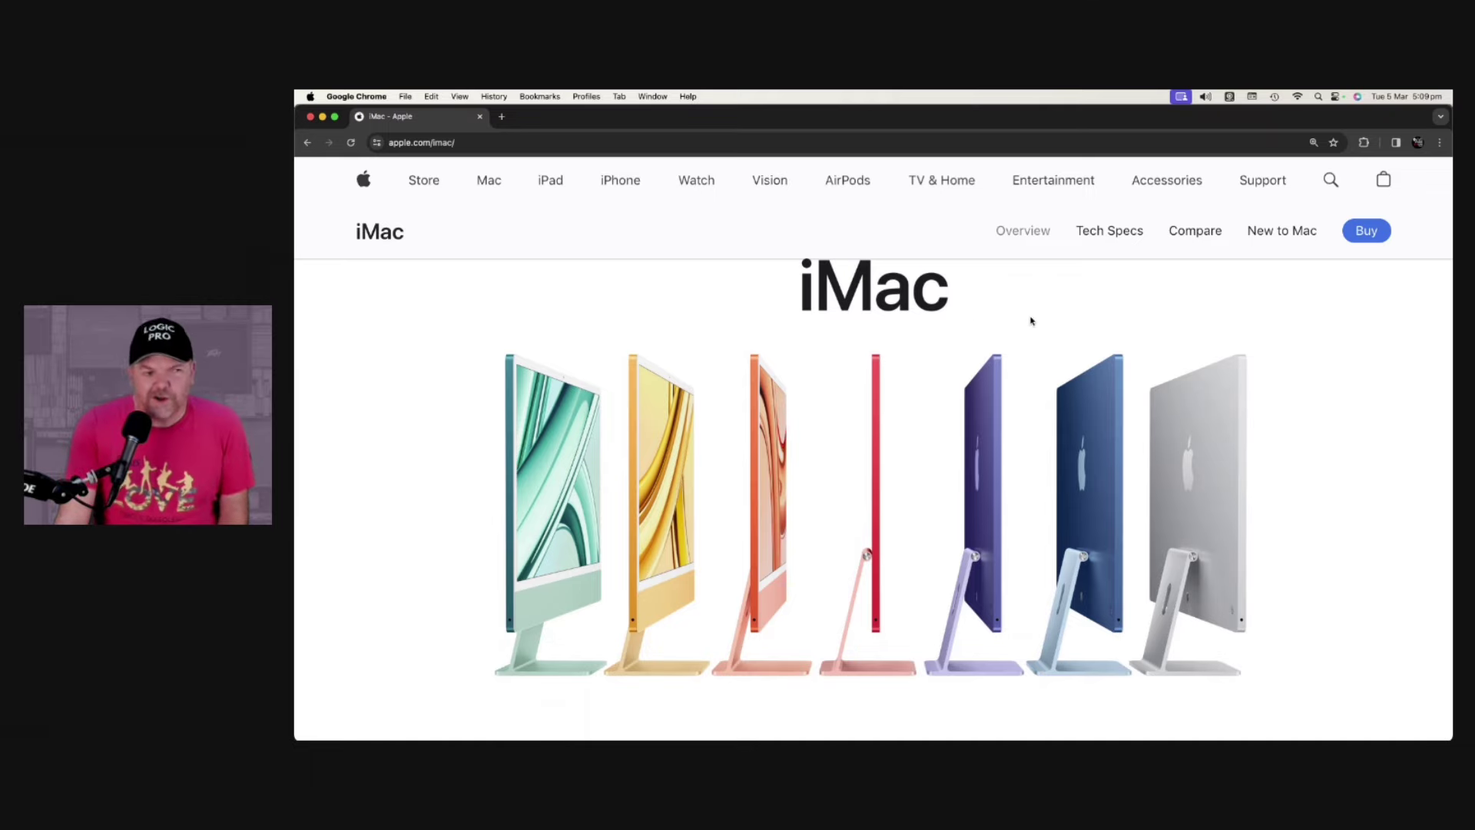
pyautogui.scroll(-3, 1039, 317)
pyautogui.scroll(-2, 1040, 316)
pyautogui.scroll(-2, 1039, 315)
pyautogui.scroll(-3, 1040, 315)
pyautogui.scroll(-2, 1039, 317)
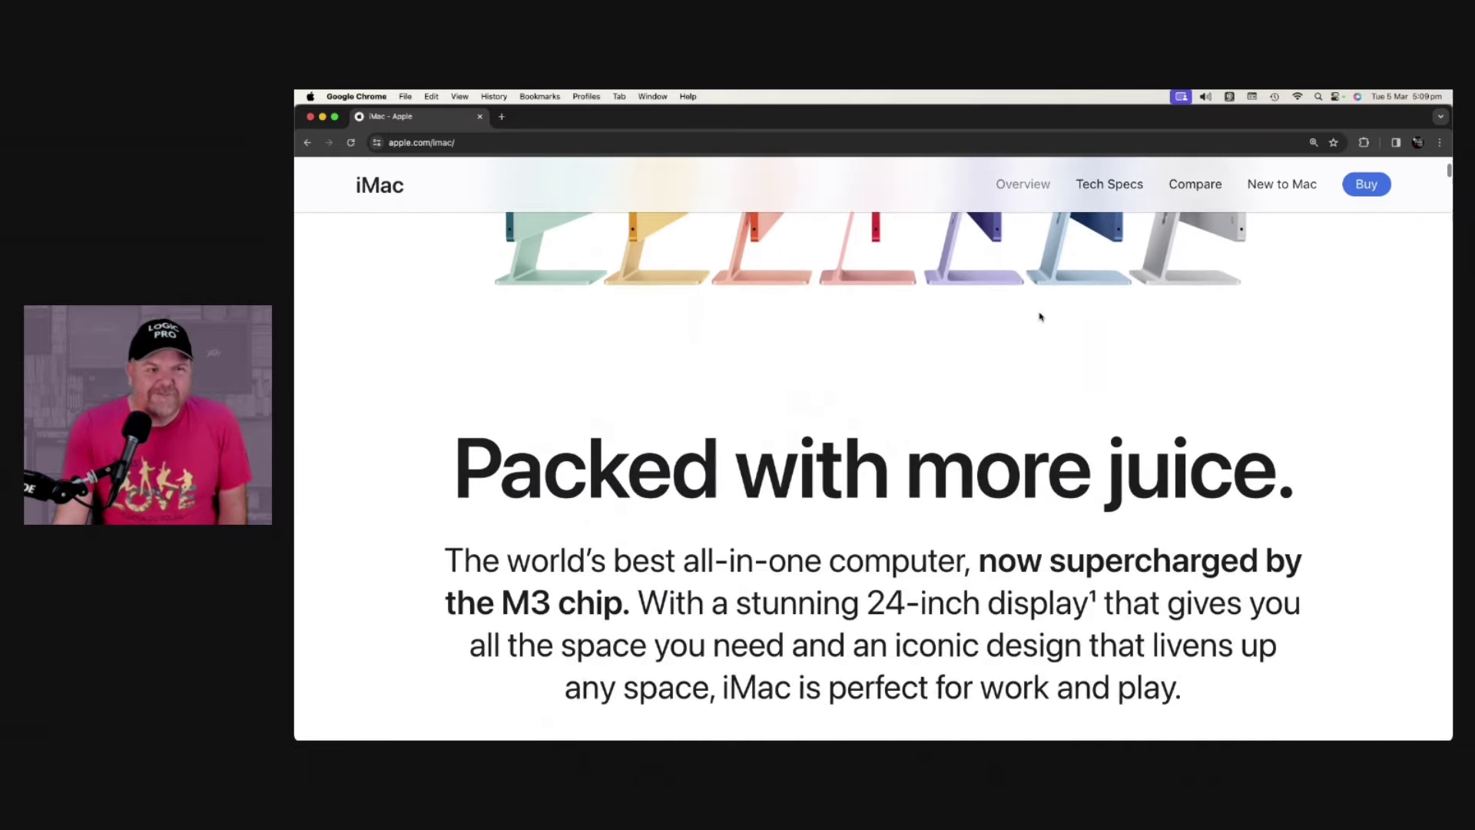
pyautogui.scroll(-4, 1039, 316)
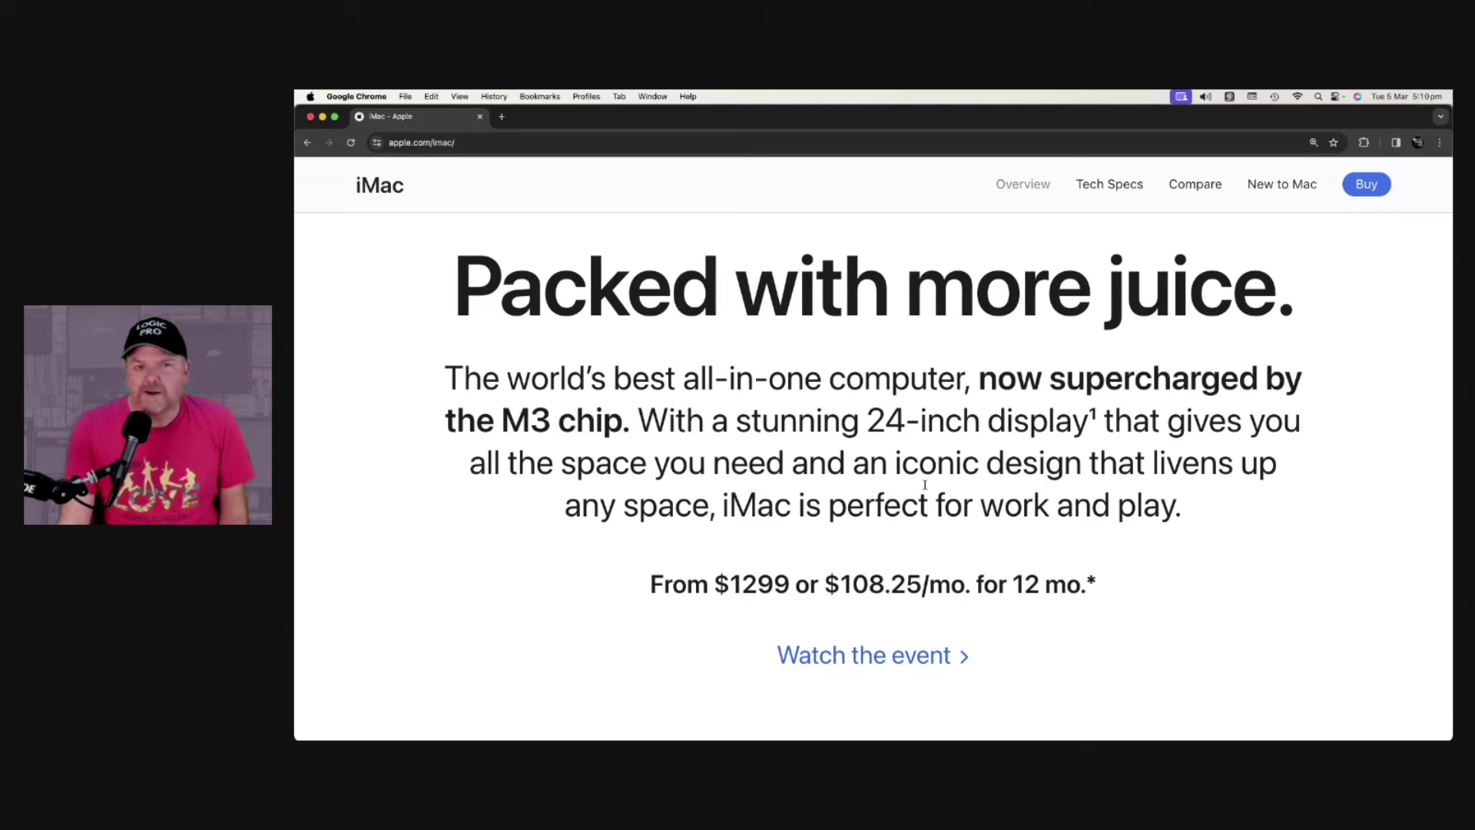
pyautogui.scroll(-8, 926, 461)
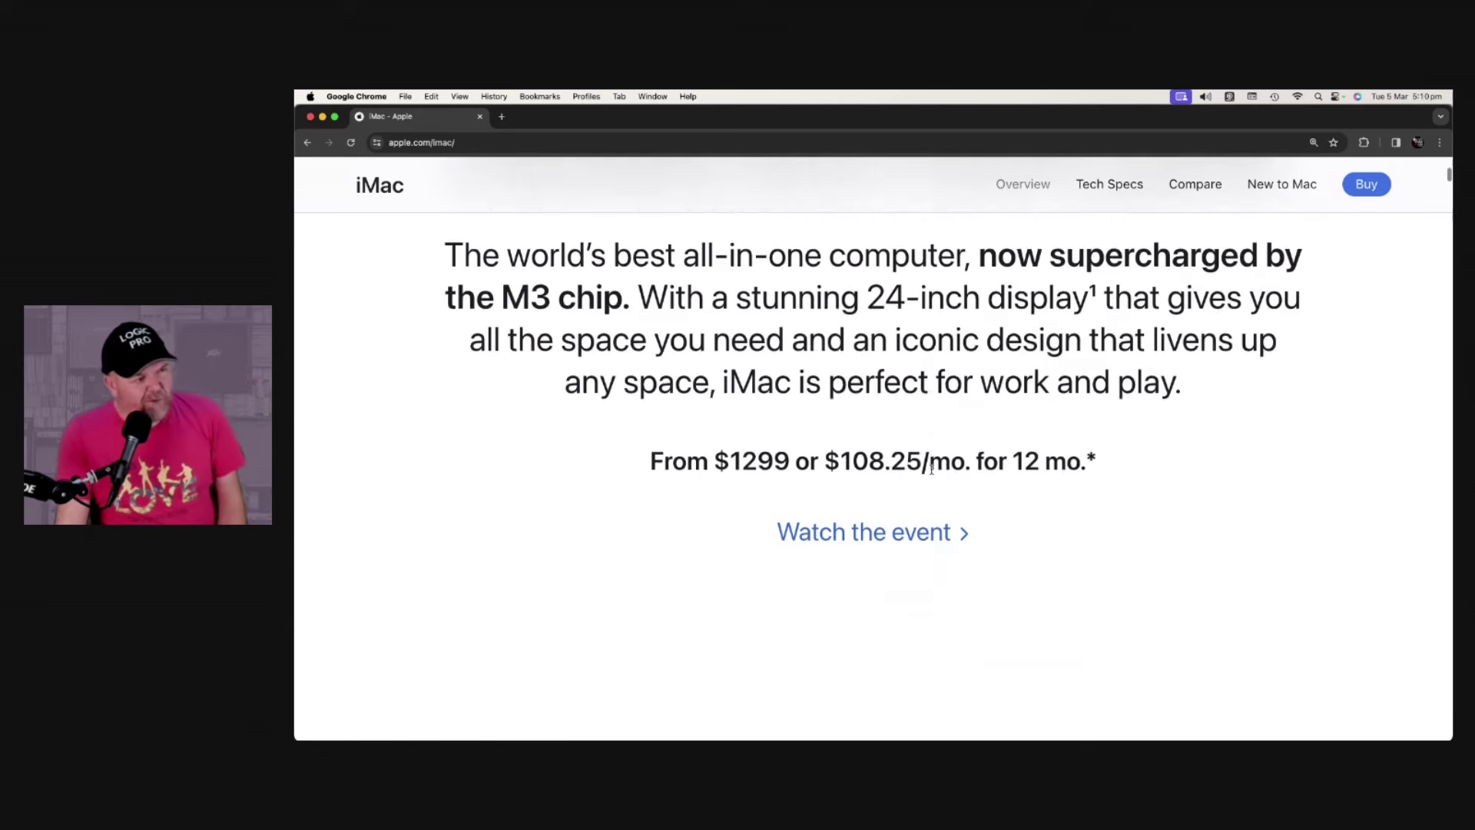
pyautogui.scroll(12, 932, 475)
pyautogui.scroll(5, 933, 475)
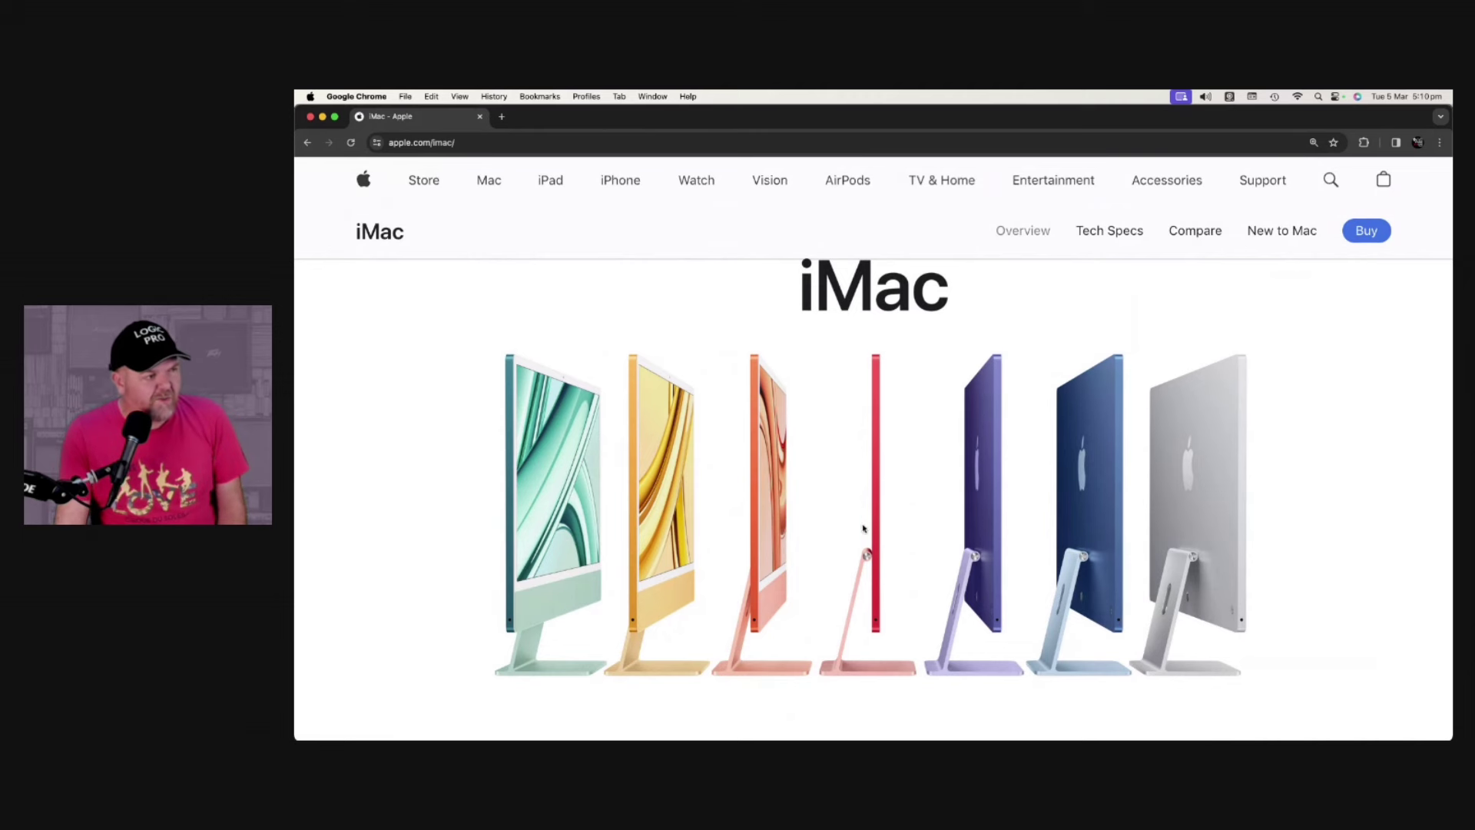
# Open the iMac buy page comparing the $1,299, $1,499 and $1,699 M3 models
pyautogui.click(1367, 231)
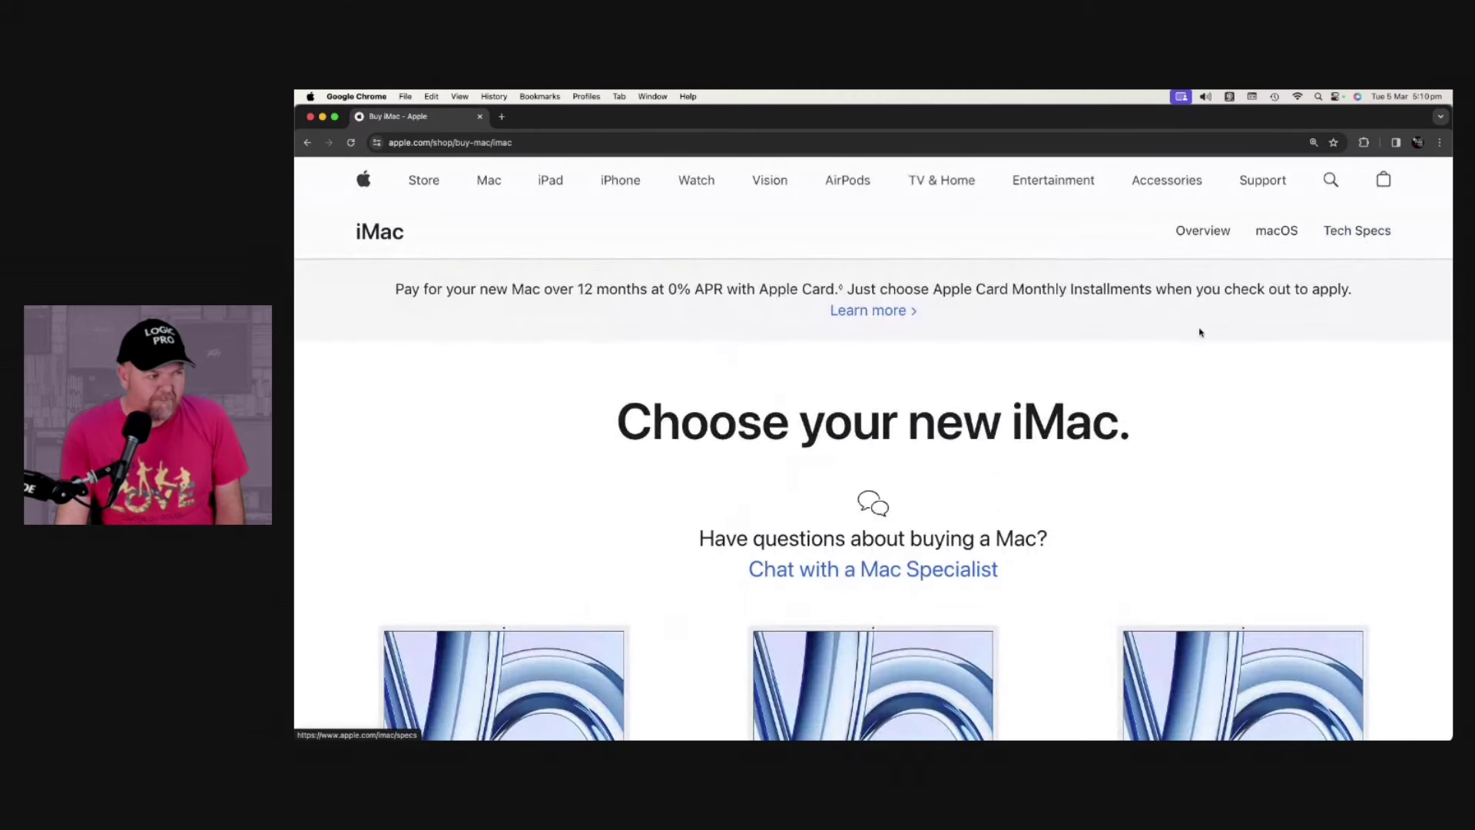
pyautogui.scroll(-2, 906, 394)
pyautogui.scroll(-5, 906, 393)
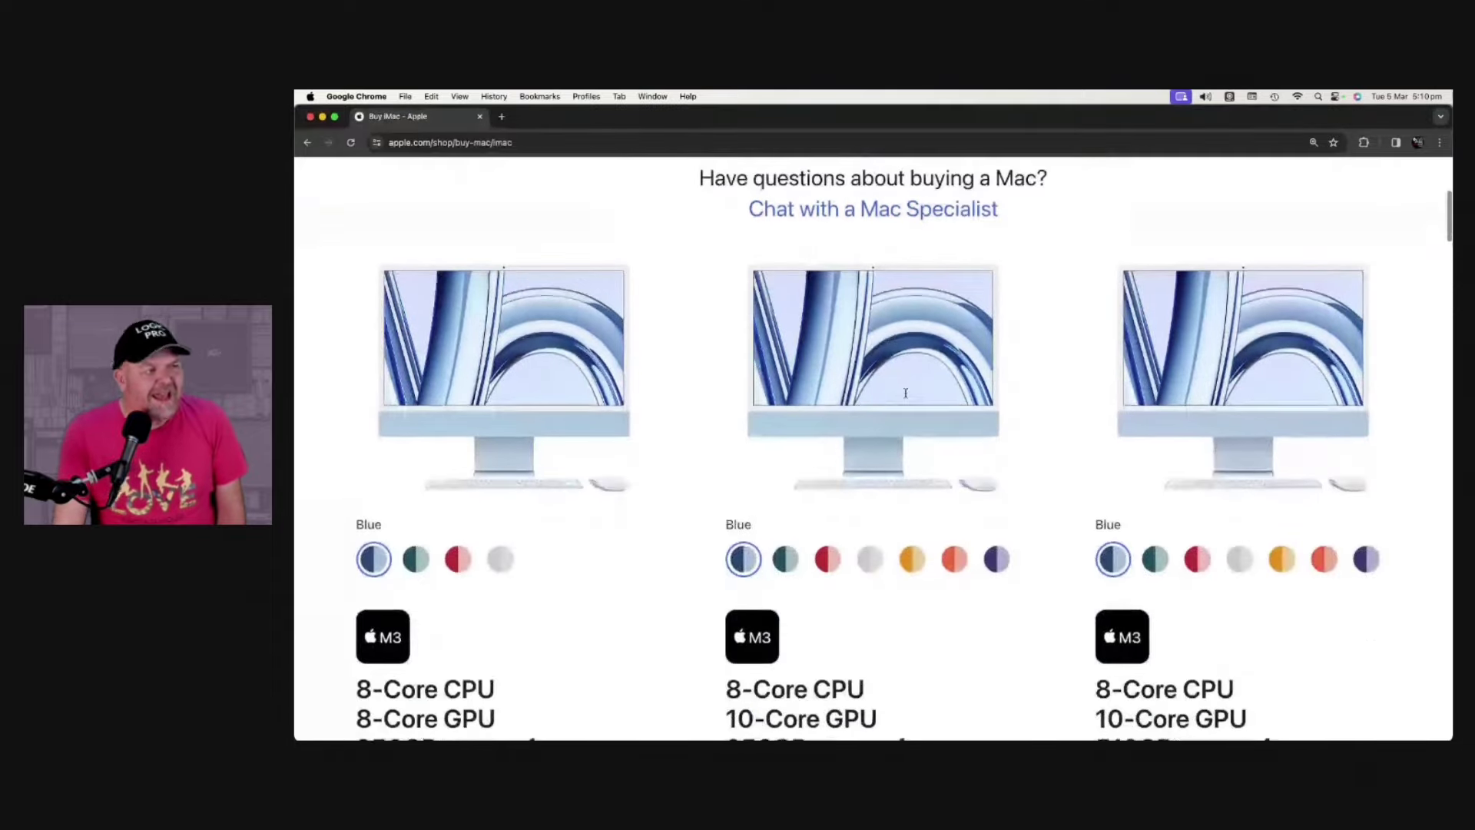
pyautogui.scroll(-5, 905, 393)
pyautogui.scroll(-5, 906, 397)
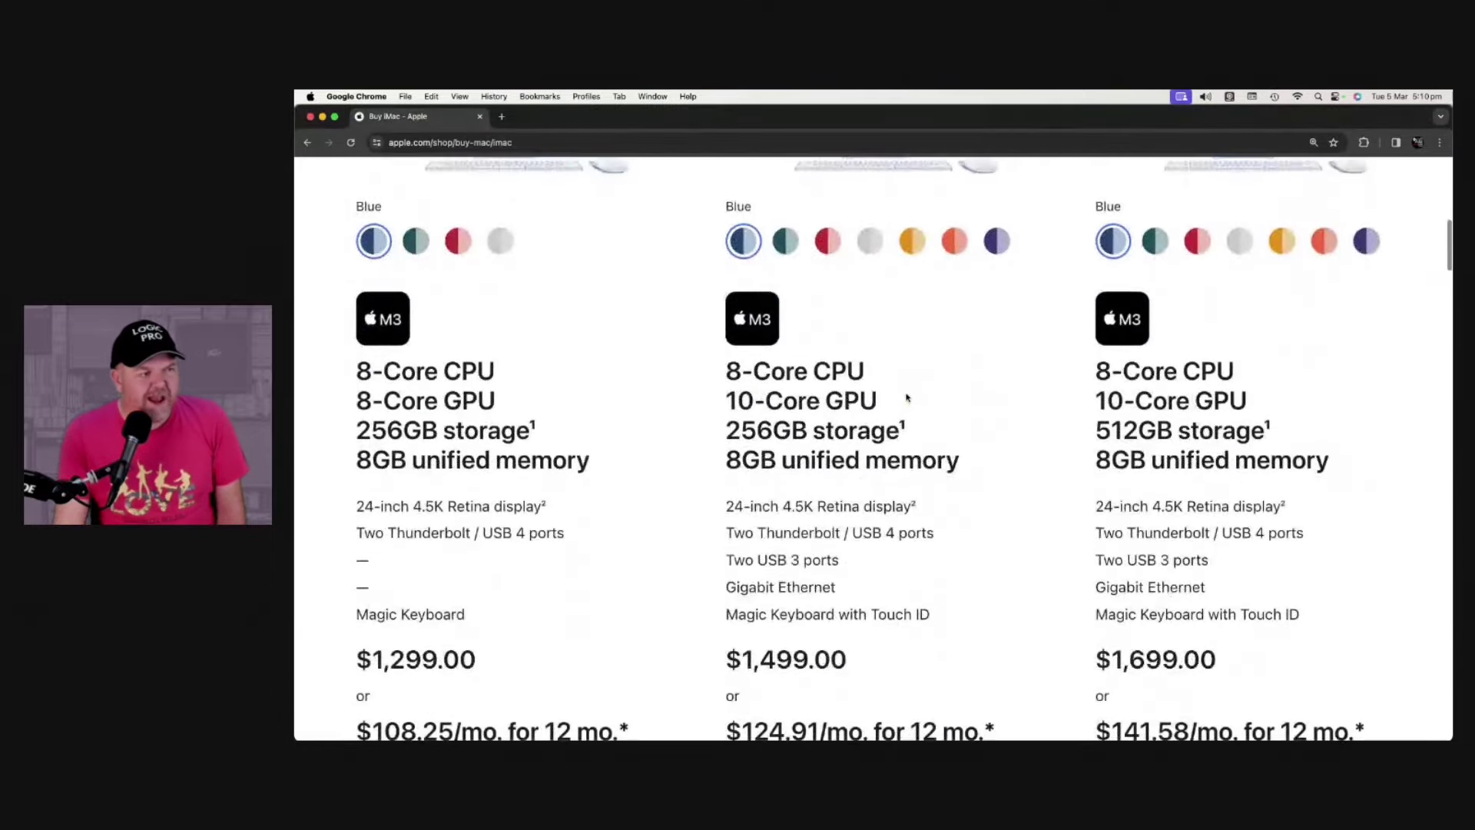
pyautogui.scroll(-3, 905, 397)
pyautogui.scroll(1, 907, 396)
pyautogui.scroll(1, 1065, 382)
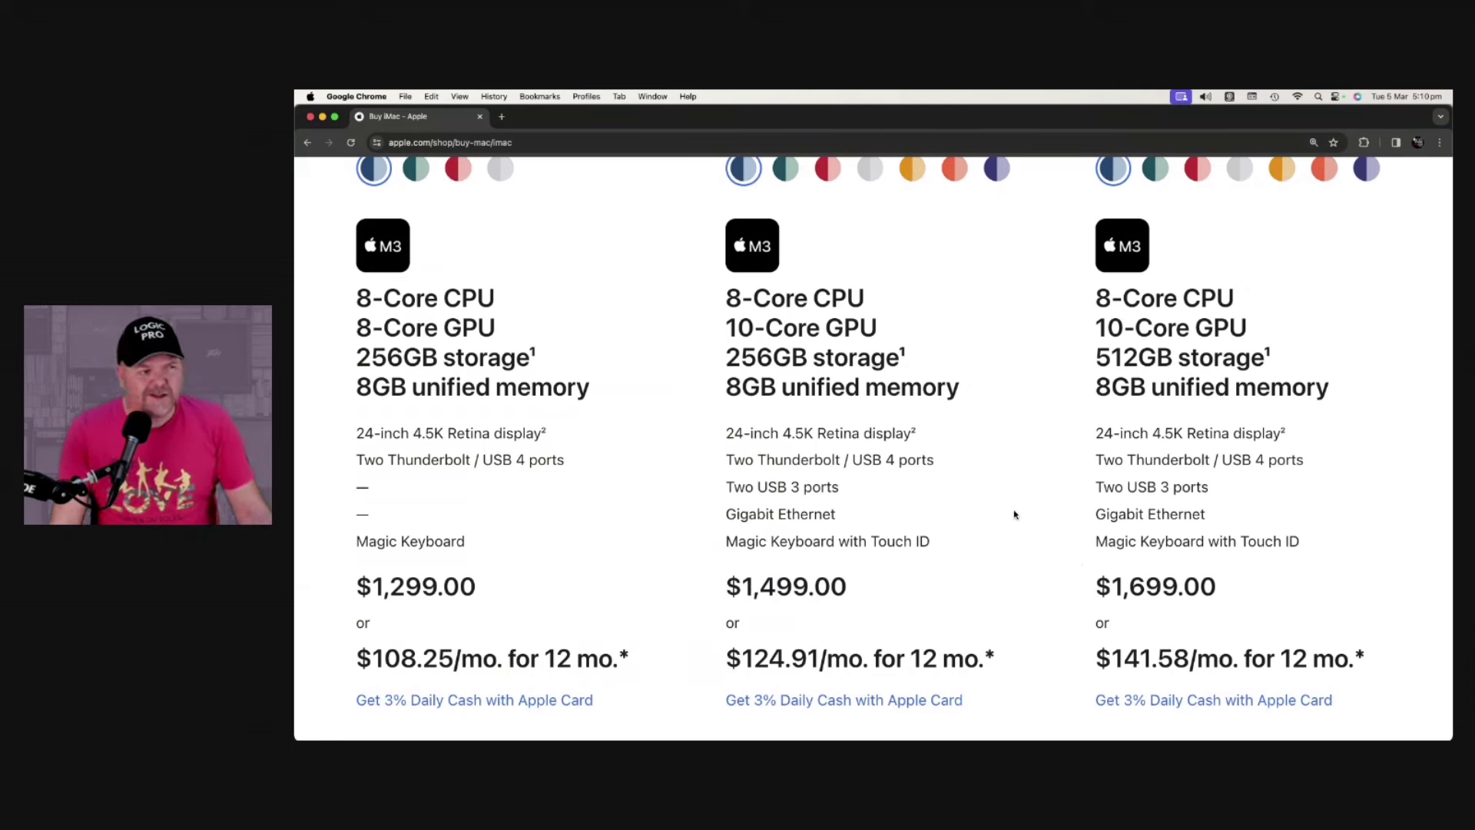
pyautogui.scroll(1, 1016, 516)
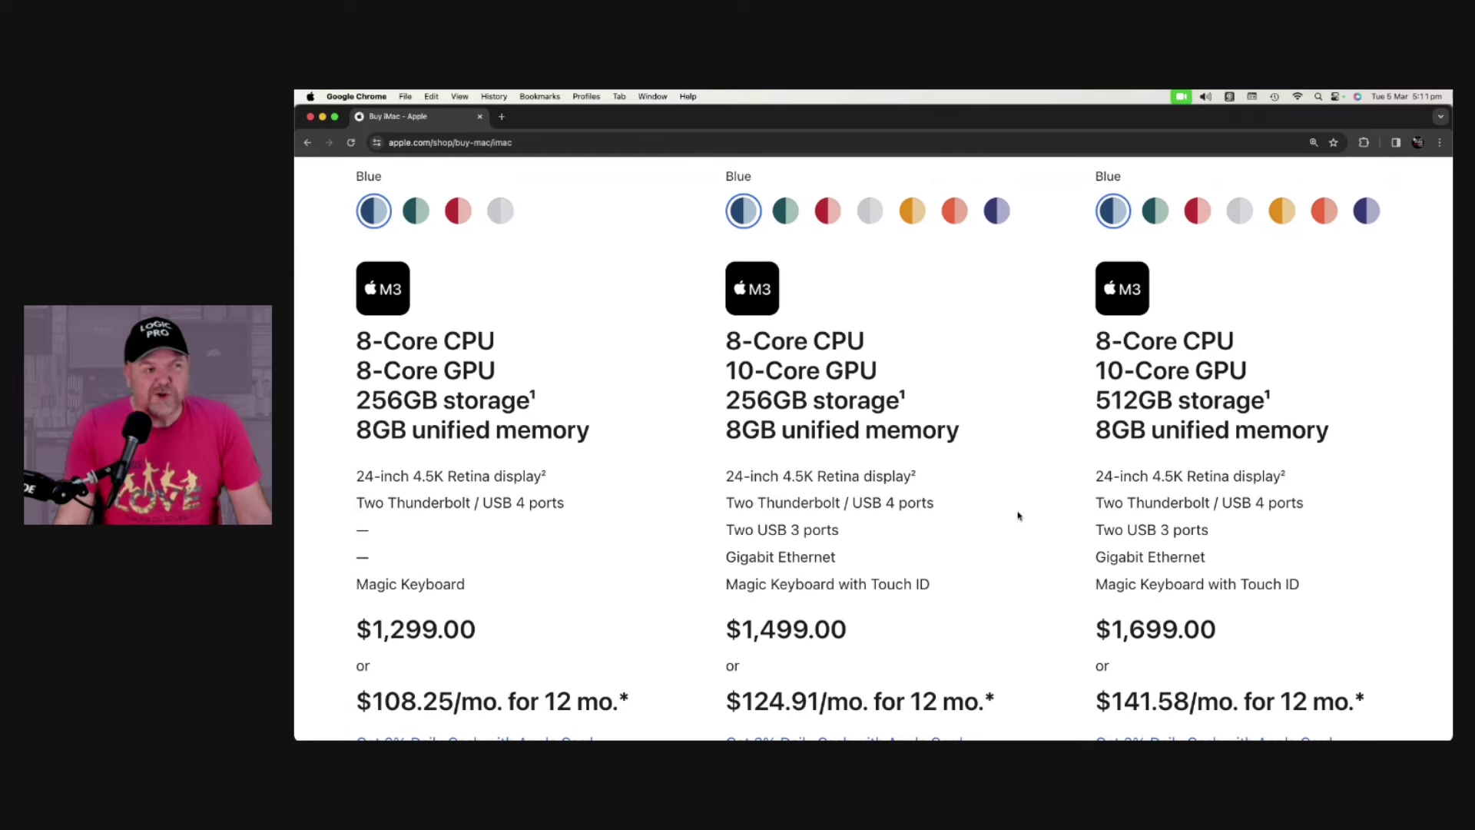
pyautogui.scroll(3, 1018, 515)
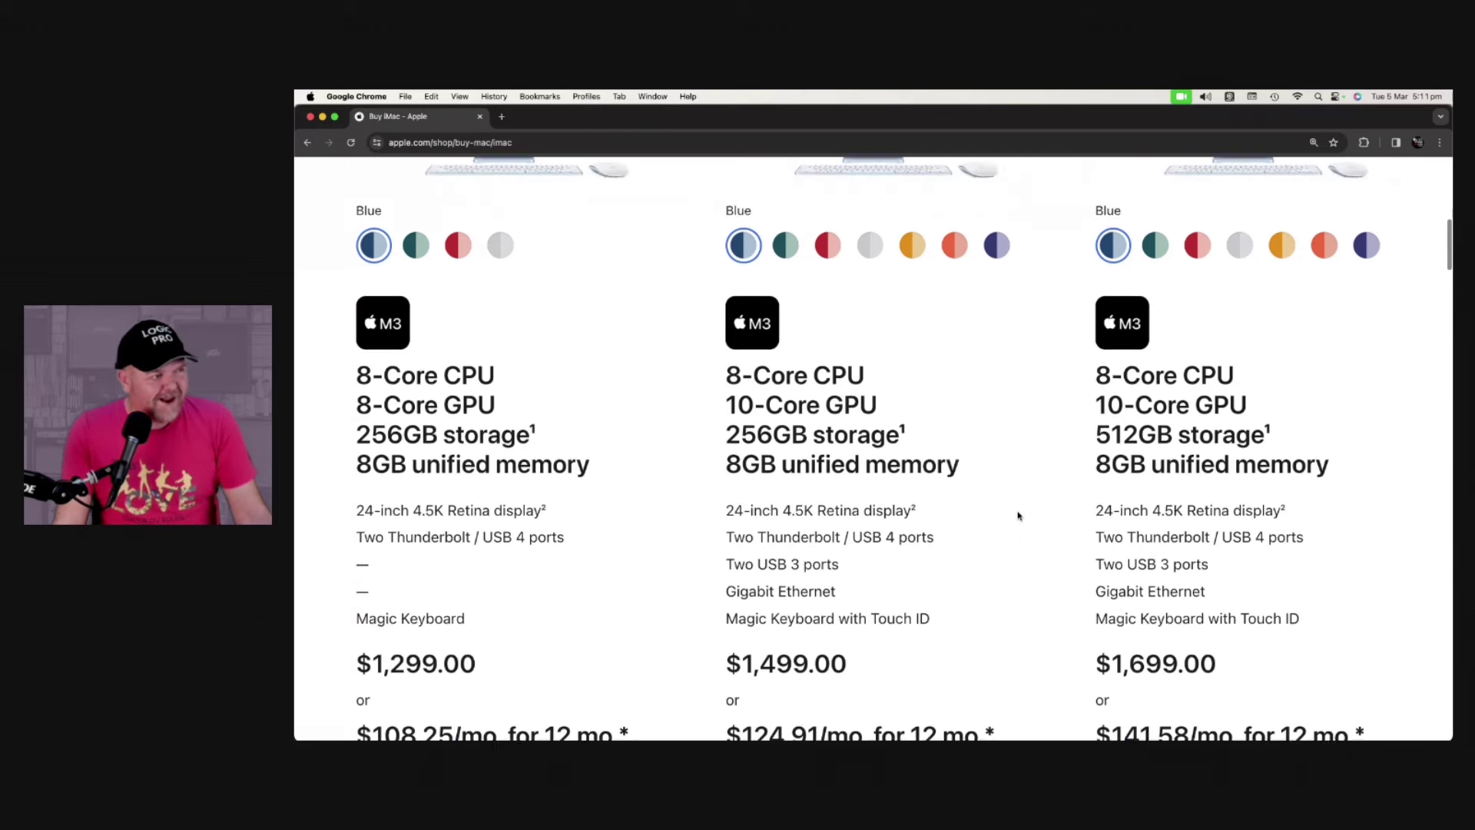
pyautogui.scroll(3, 1018, 515)
pyautogui.scroll(3, 1017, 515)
pyautogui.scroll(3, 1018, 515)
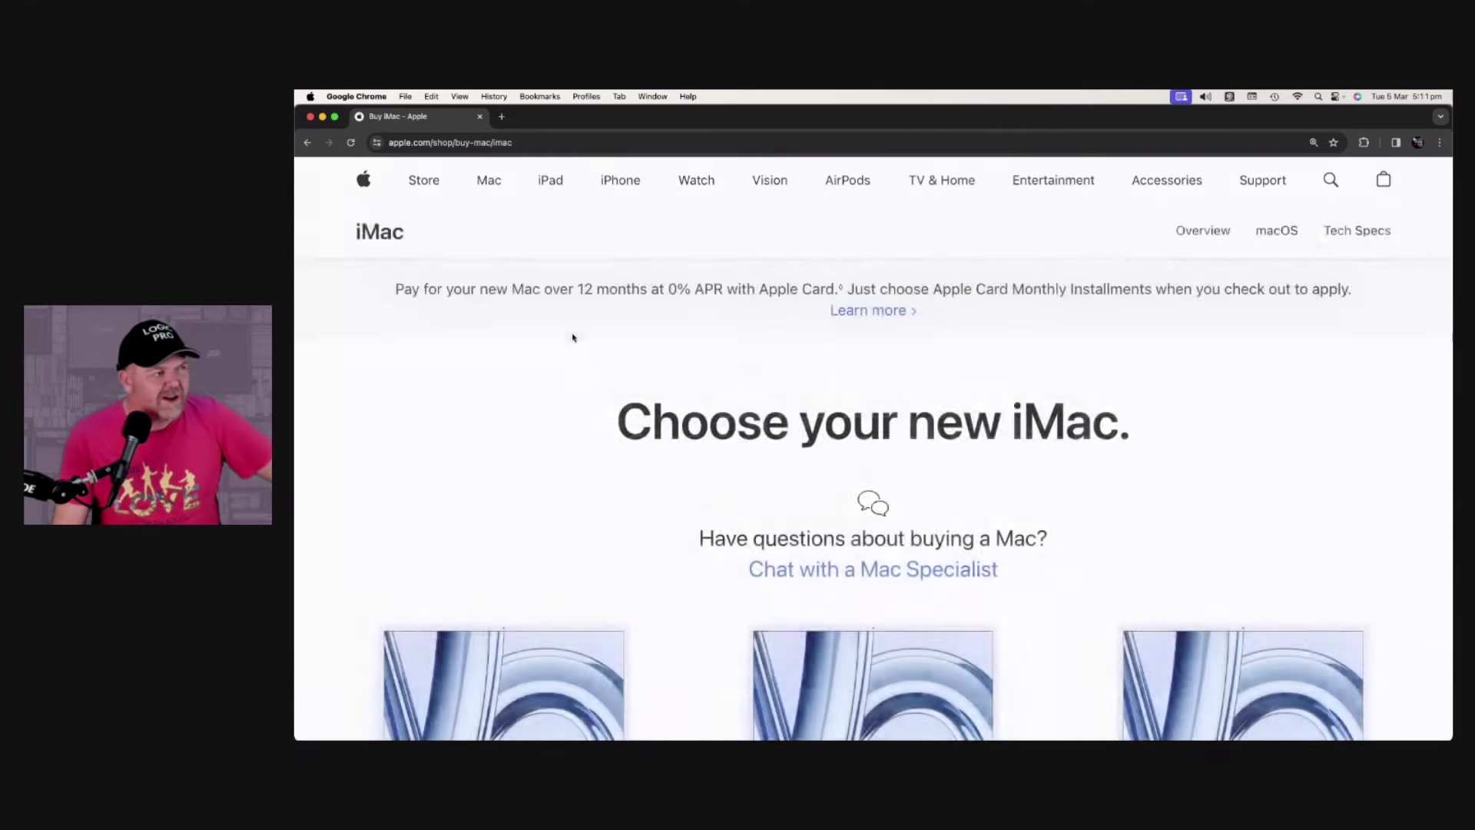
# Return to the Mac overview page and open the Mac mini product page
pyautogui.click(488, 179)
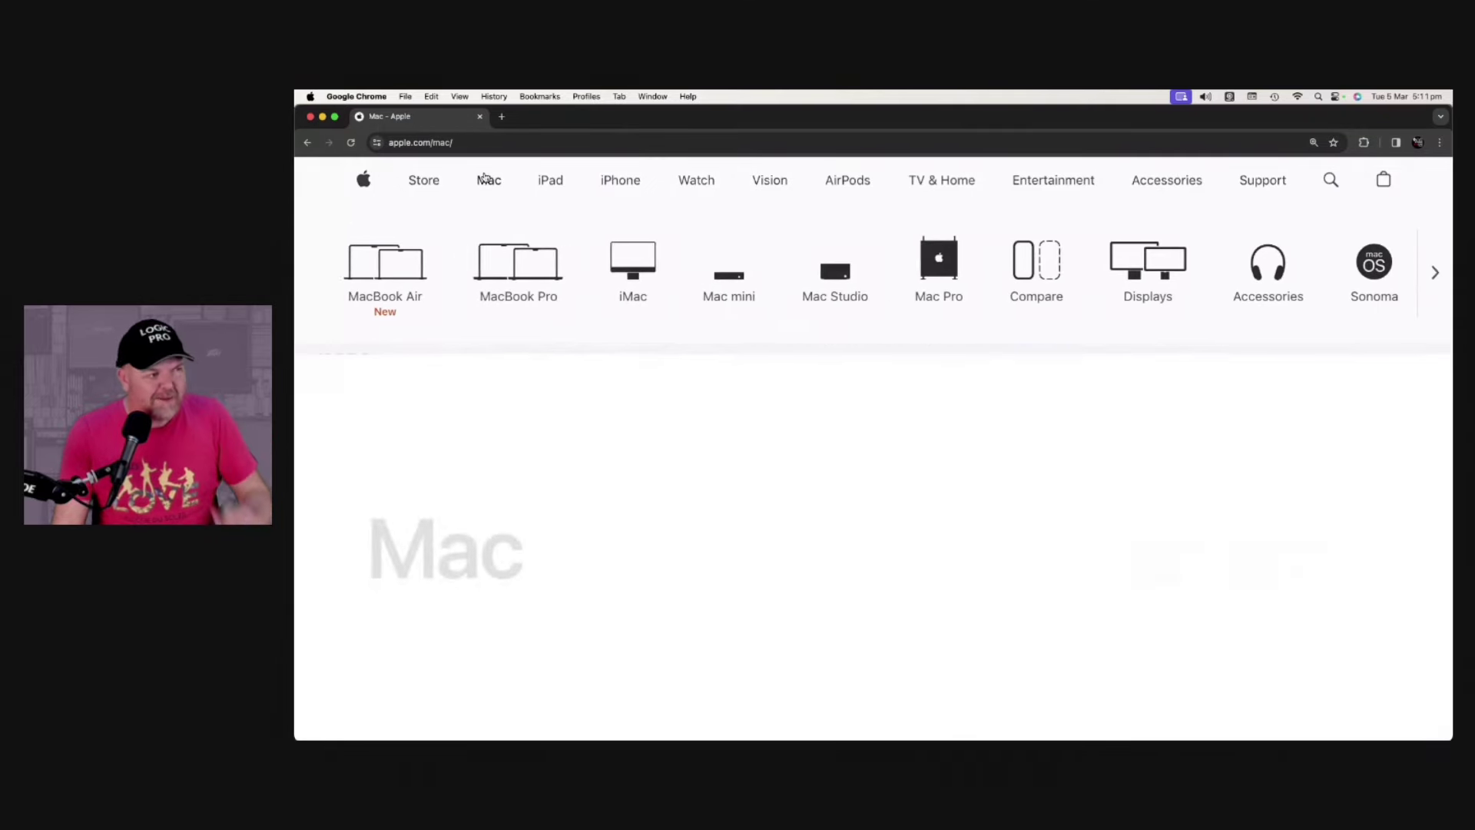
pyautogui.click(726, 281)
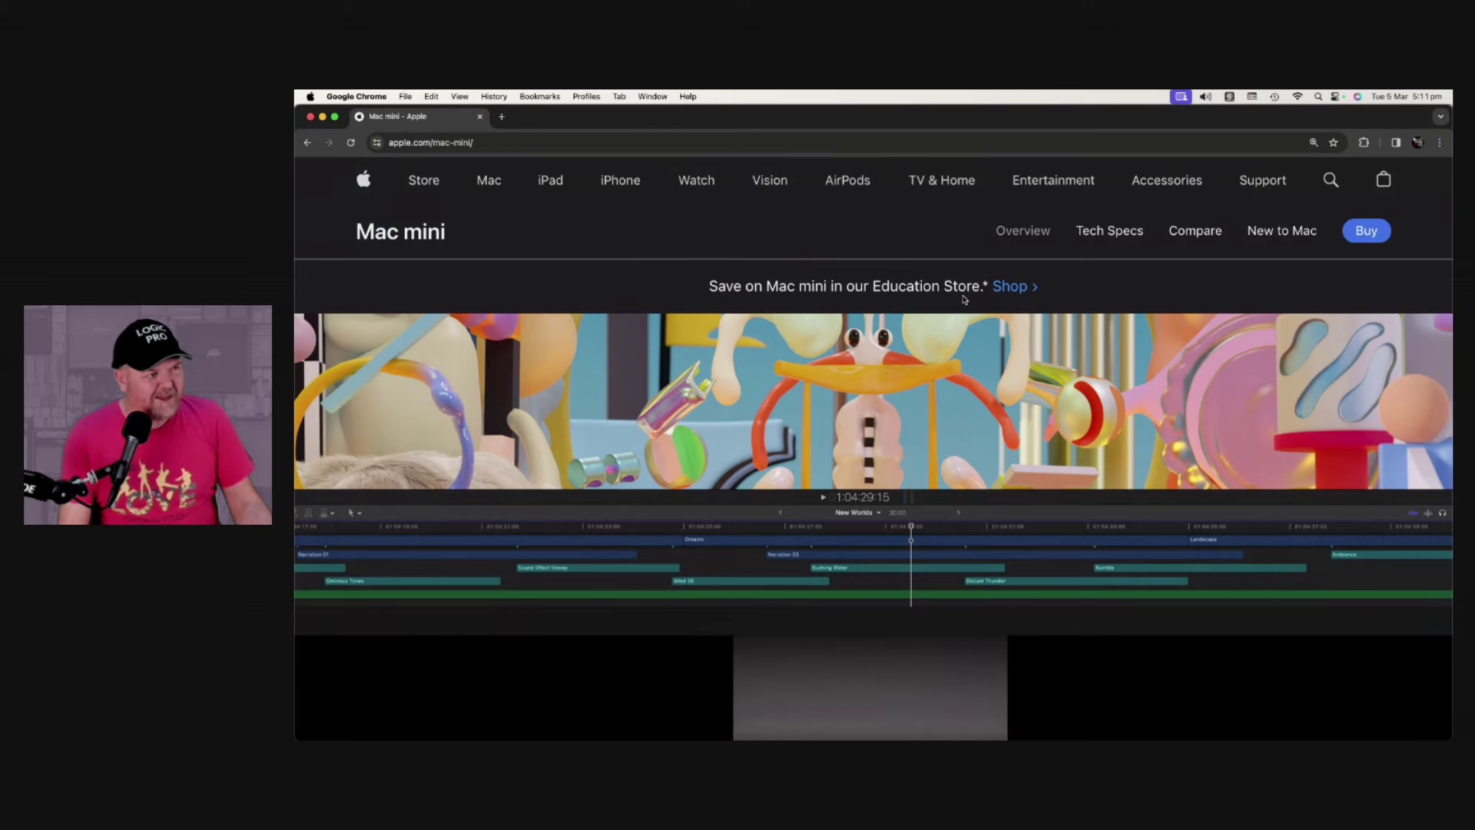
pyautogui.scroll(-5, 933, 279)
pyautogui.scroll(-5, 933, 280)
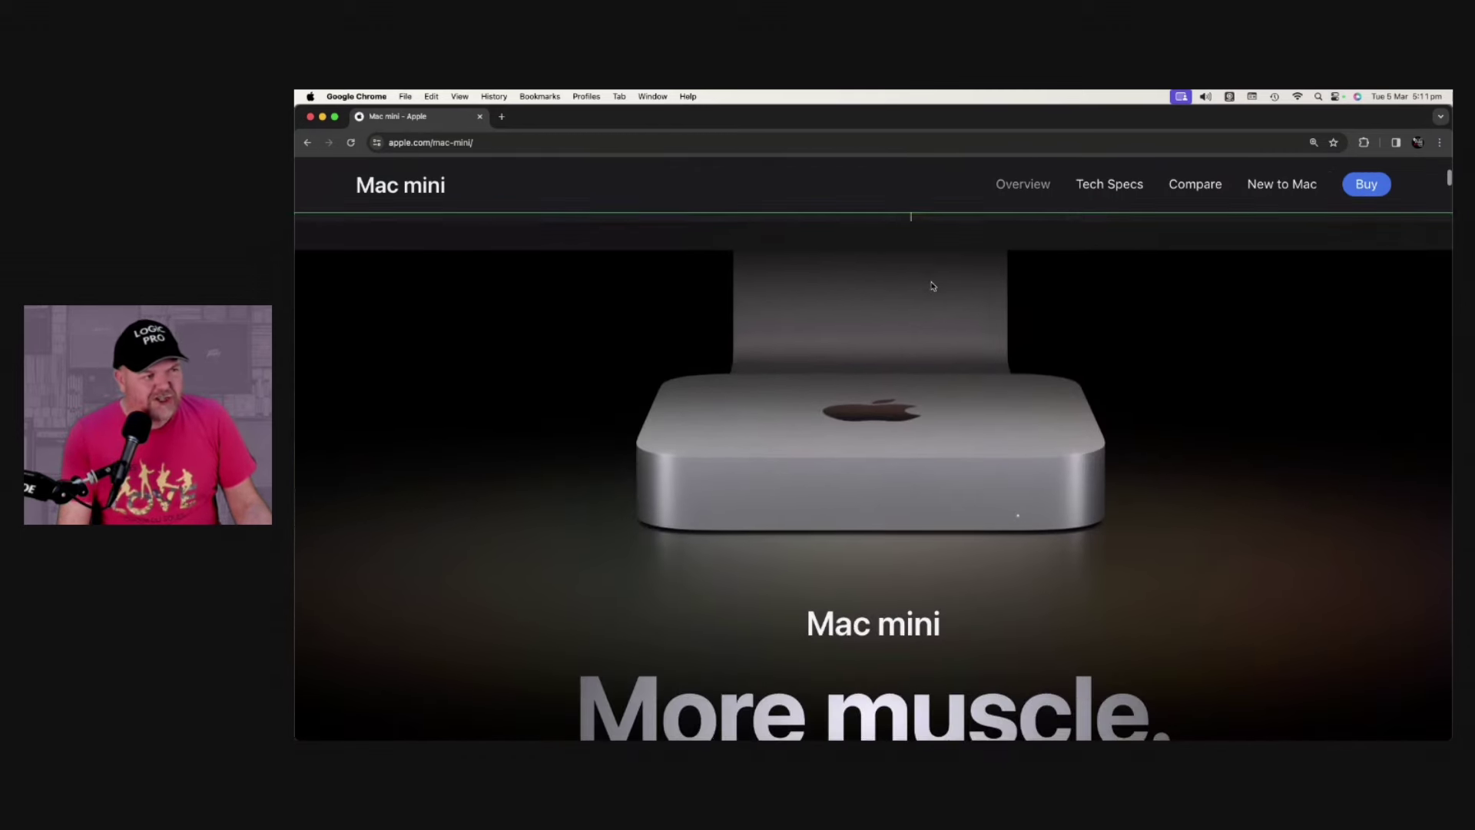
pyautogui.scroll(-5, 934, 280)
pyautogui.scroll(-3, 934, 286)
pyautogui.scroll(-3, 934, 286)
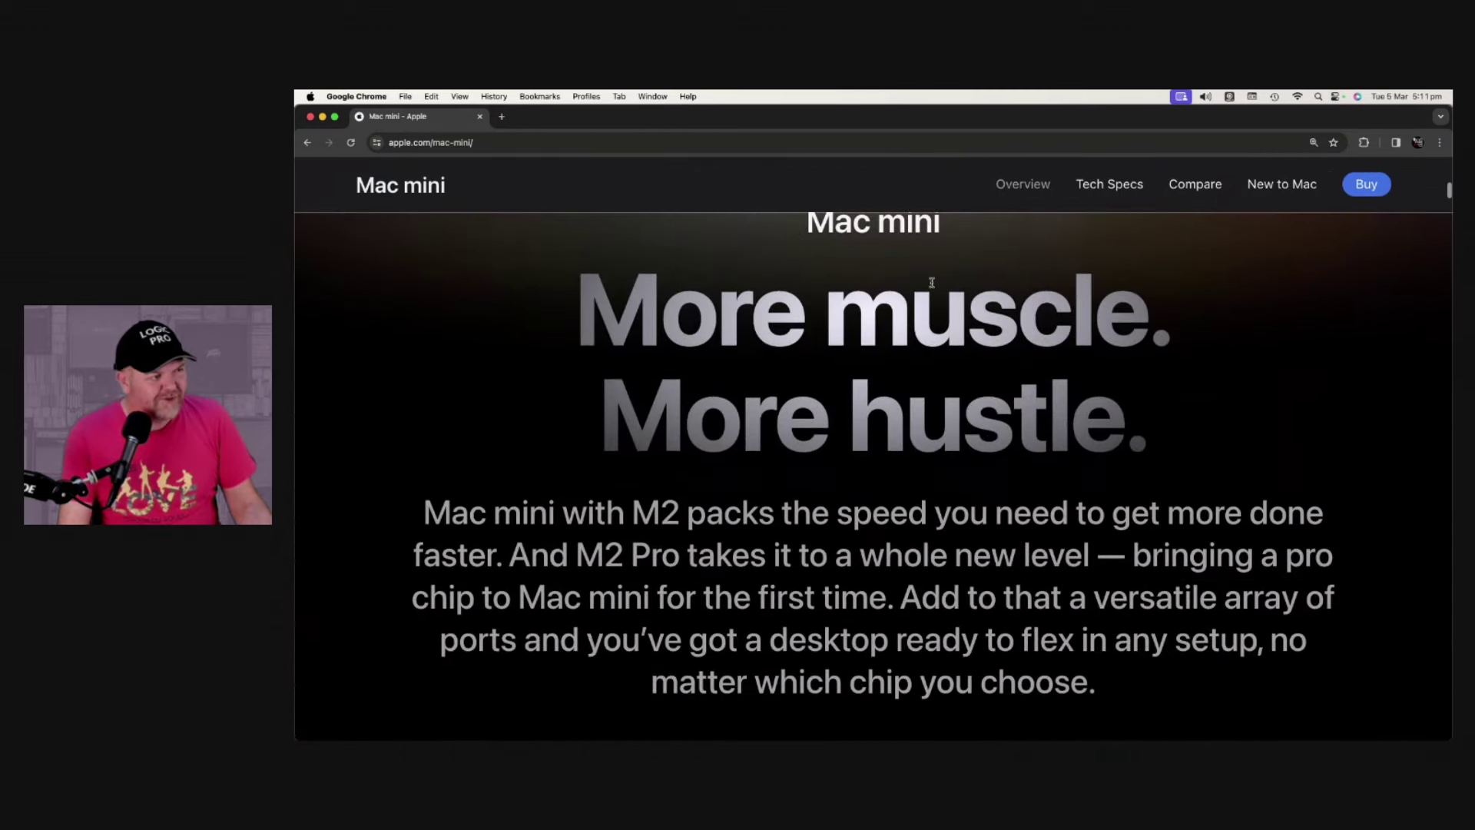
pyautogui.scroll(-3, 933, 286)
pyautogui.scroll(-3, 933, 286)
pyautogui.scroll(-2, 934, 286)
pyautogui.scroll(3, 933, 286)
pyautogui.scroll(-3, 934, 286)
pyautogui.scroll(-8, 934, 286)
pyautogui.scroll(-5, 934, 286)
pyautogui.scroll(-5, 934, 288)
pyautogui.scroll(2, 912, 315)
pyautogui.scroll(3, 911, 314)
pyautogui.scroll(-1, 912, 315)
pyautogui.scroll(-1, 912, 317)
pyautogui.scroll(-1, 911, 315)
pyautogui.scroll(-1, 912, 316)
pyautogui.scroll(-1, 911, 316)
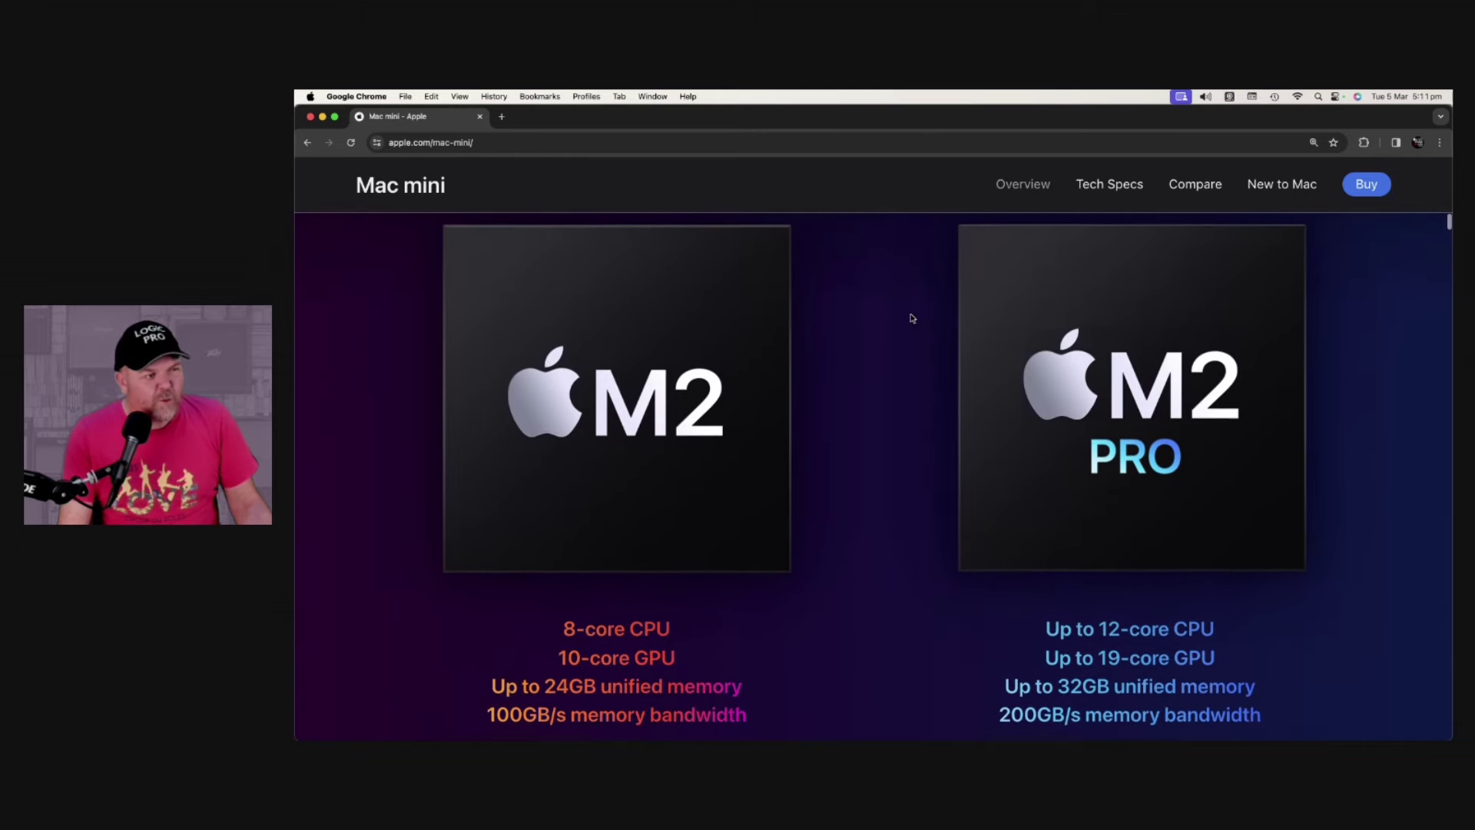
pyautogui.scroll(-1, 911, 317)
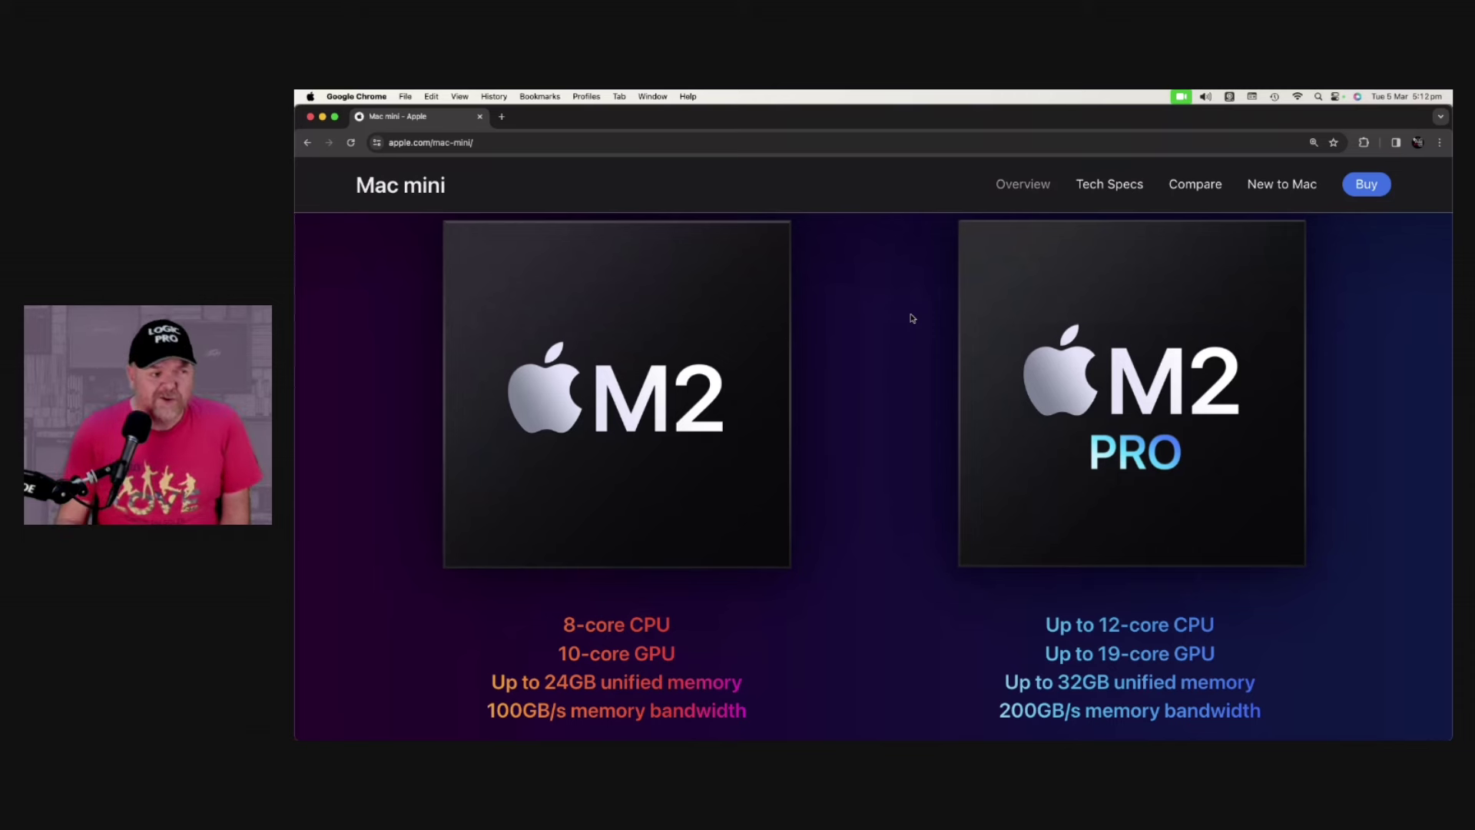
pyautogui.scroll(-3, 899, 438)
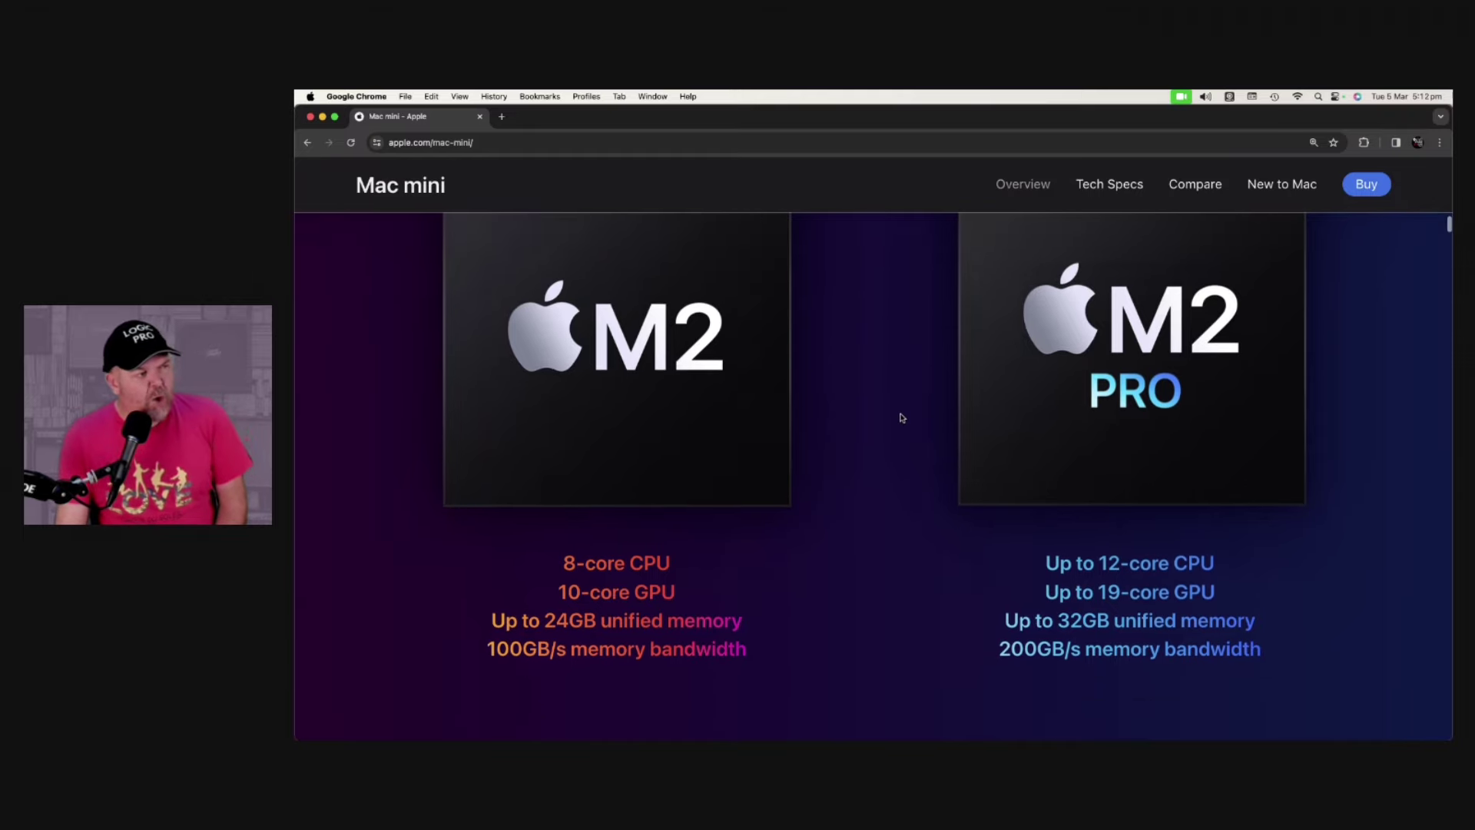
pyautogui.scroll(-5, 895, 395)
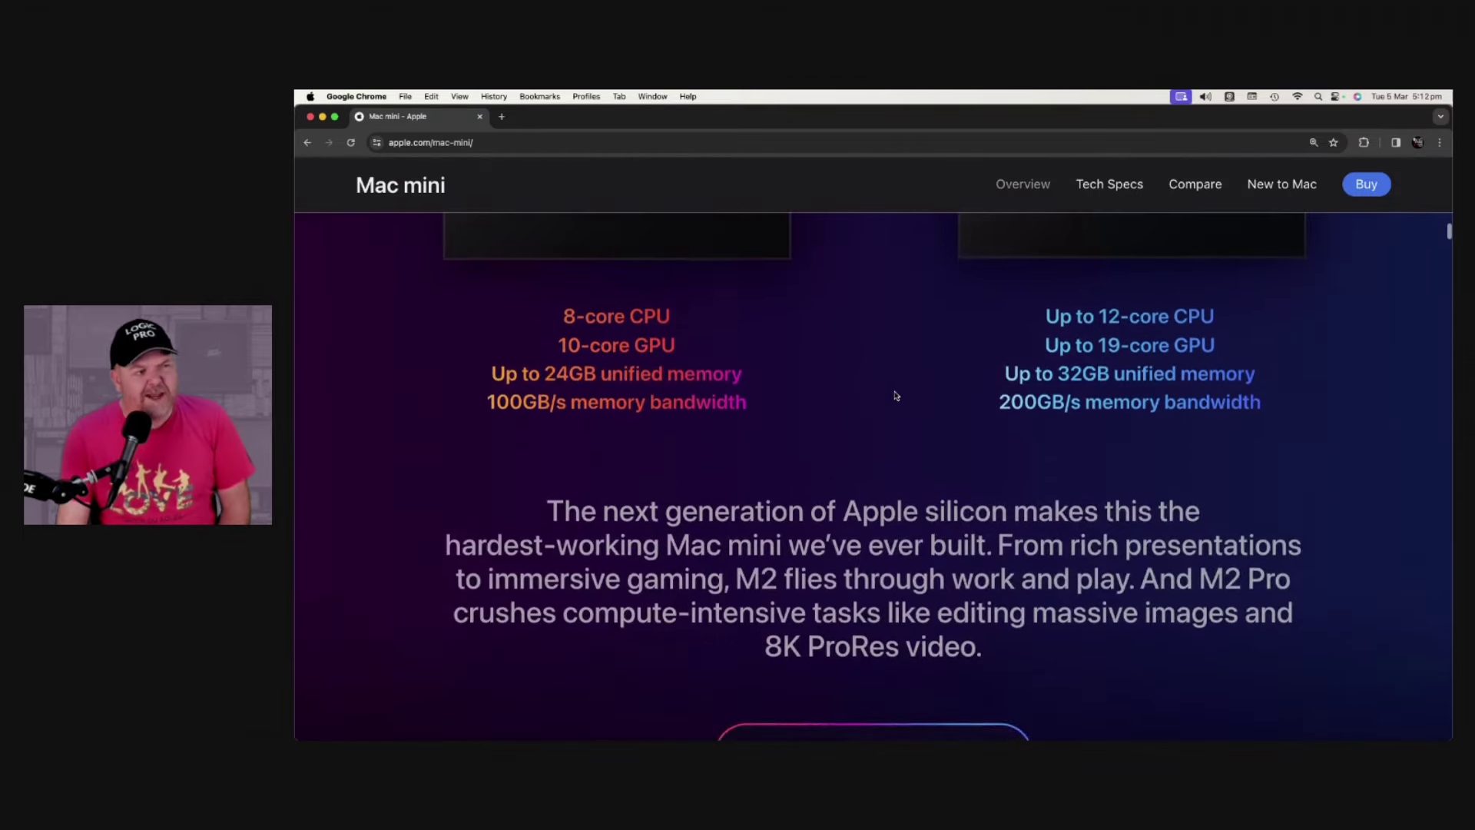
pyautogui.scroll(-3, 894, 376)
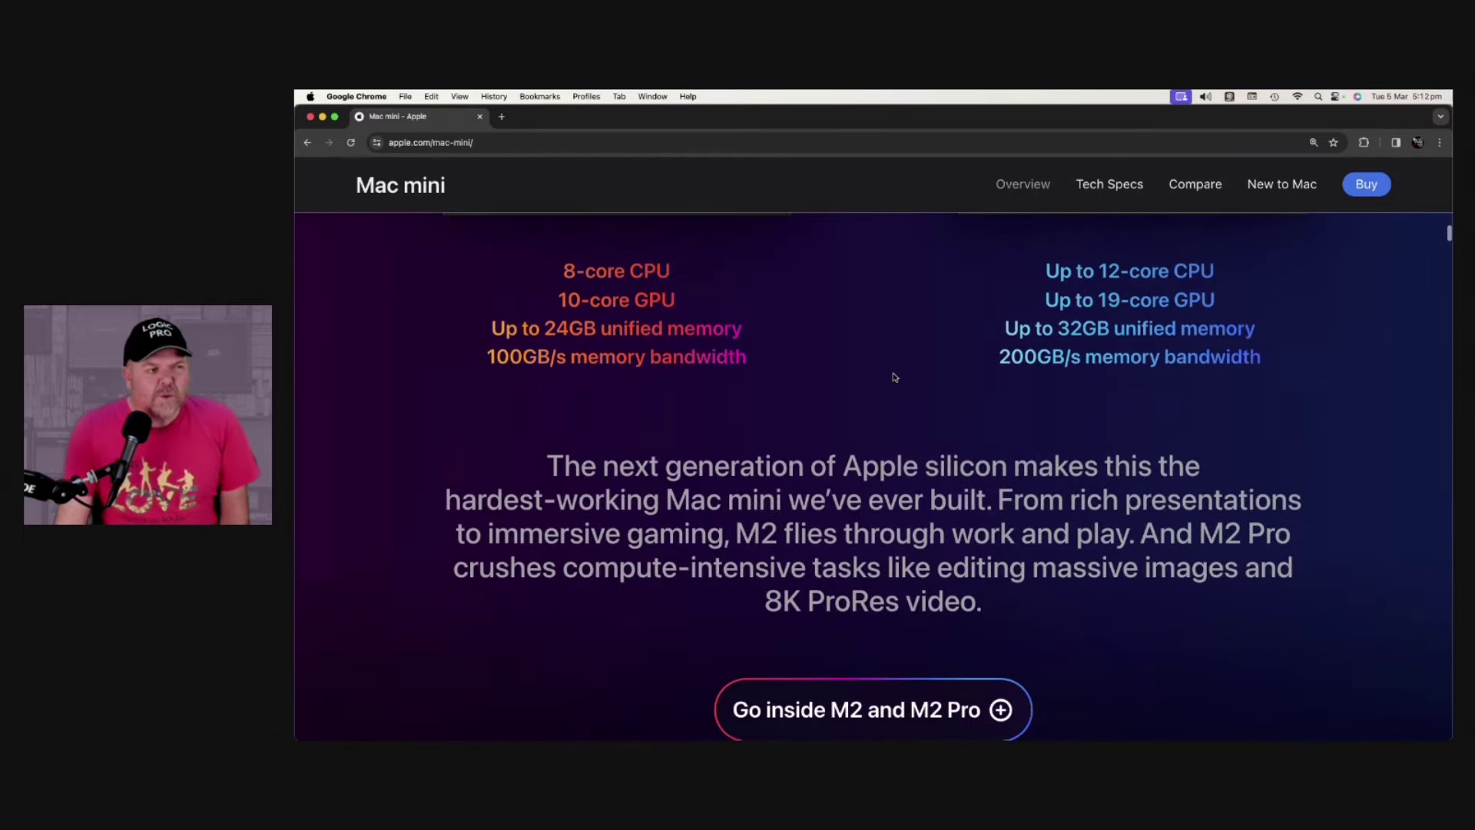
pyautogui.scroll(-2, 893, 376)
pyautogui.scroll(-1, 892, 377)
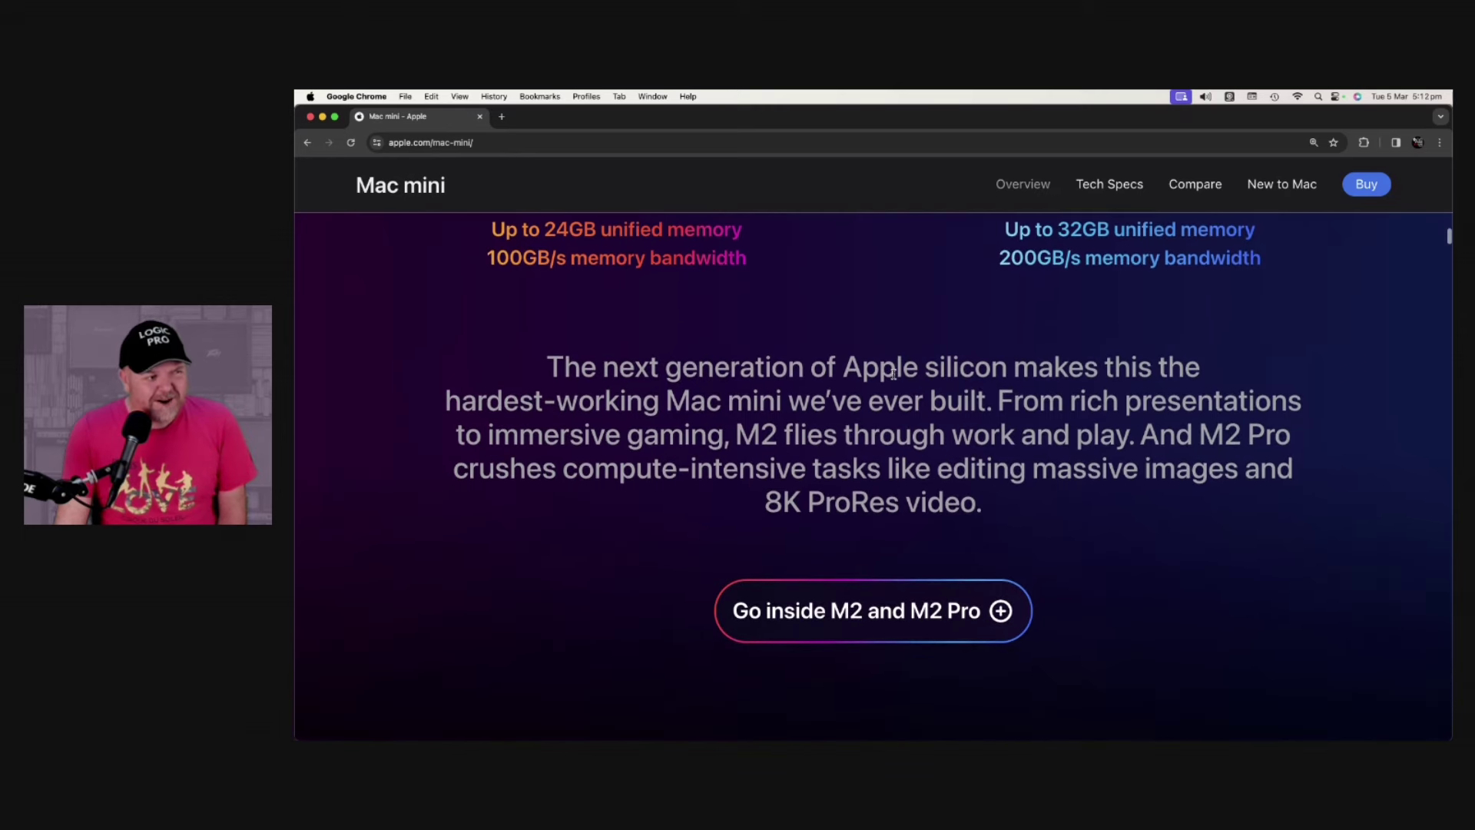
pyautogui.scroll(8, 893, 372)
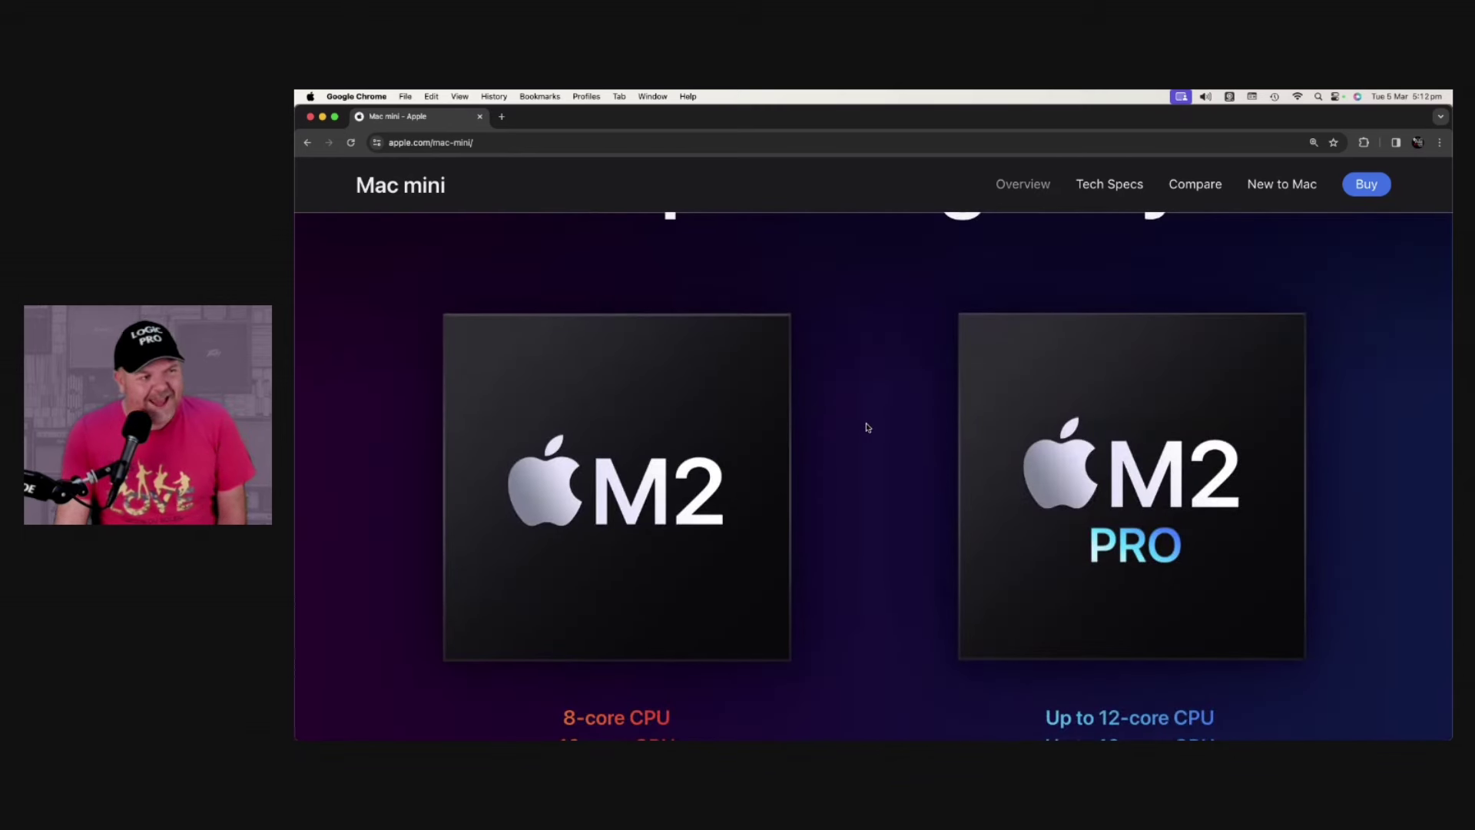
pyautogui.scroll(-3, 865, 428)
pyautogui.scroll(-5, 866, 428)
pyautogui.scroll(-2, 858, 440)
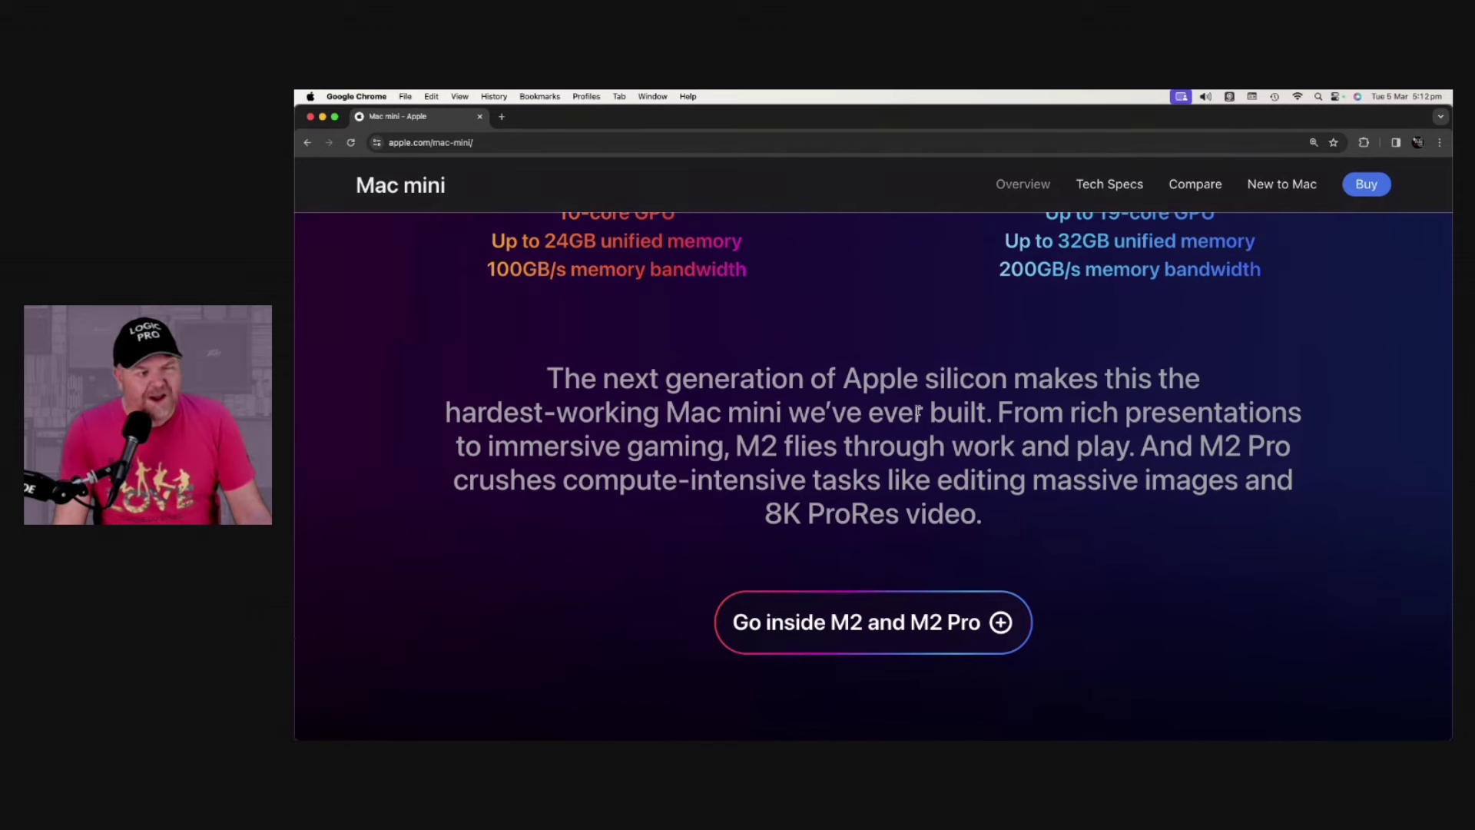
pyautogui.scroll(-5, 917, 409)
pyautogui.scroll(-5, 917, 410)
pyautogui.scroll(-4, 916, 410)
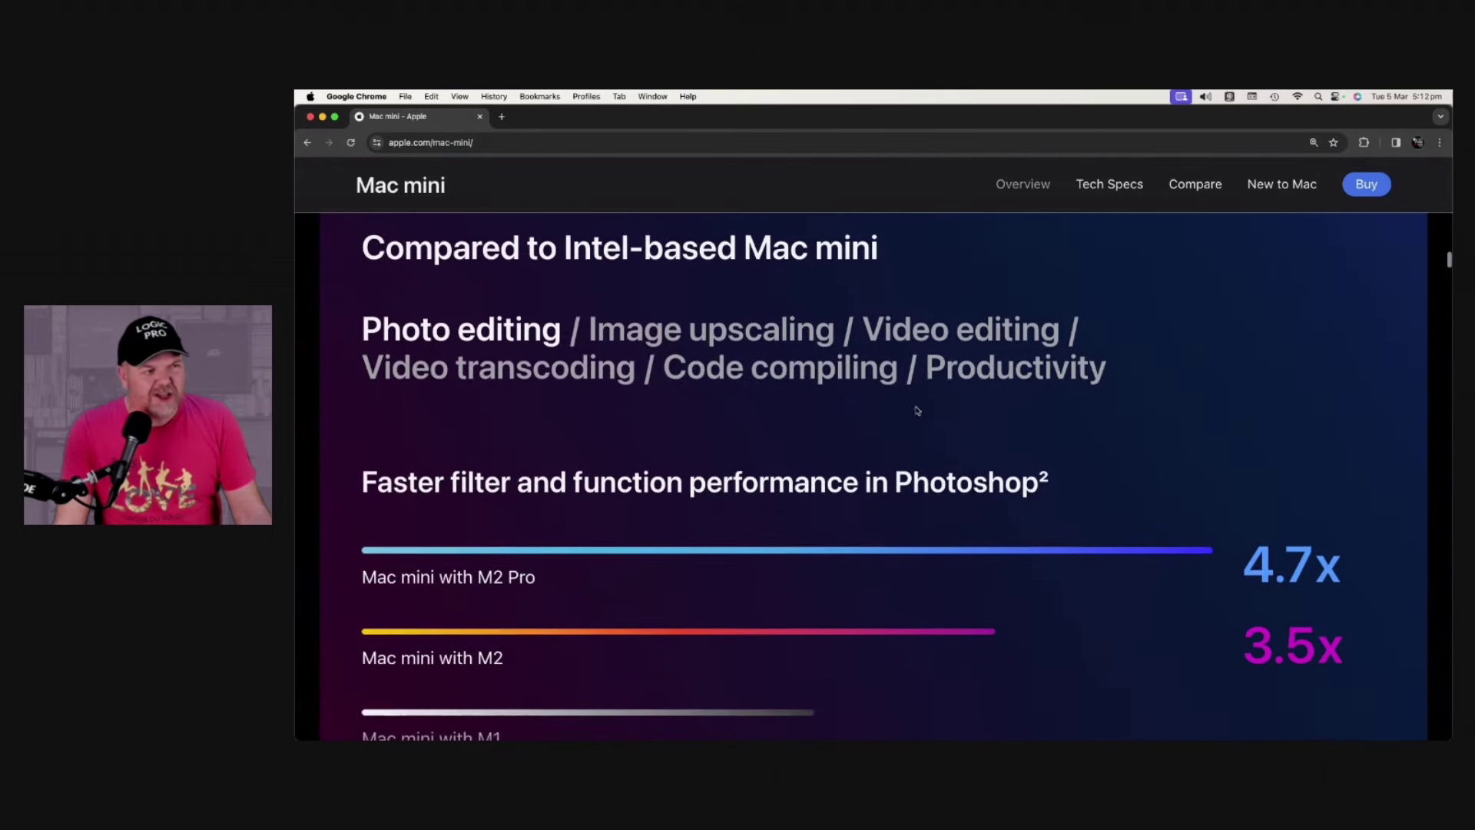
pyautogui.scroll(-2, 916, 409)
# Compare the Mac mini model specs on the Buy page and select the $799 M2 with 512GB
pyautogui.click(1369, 193)
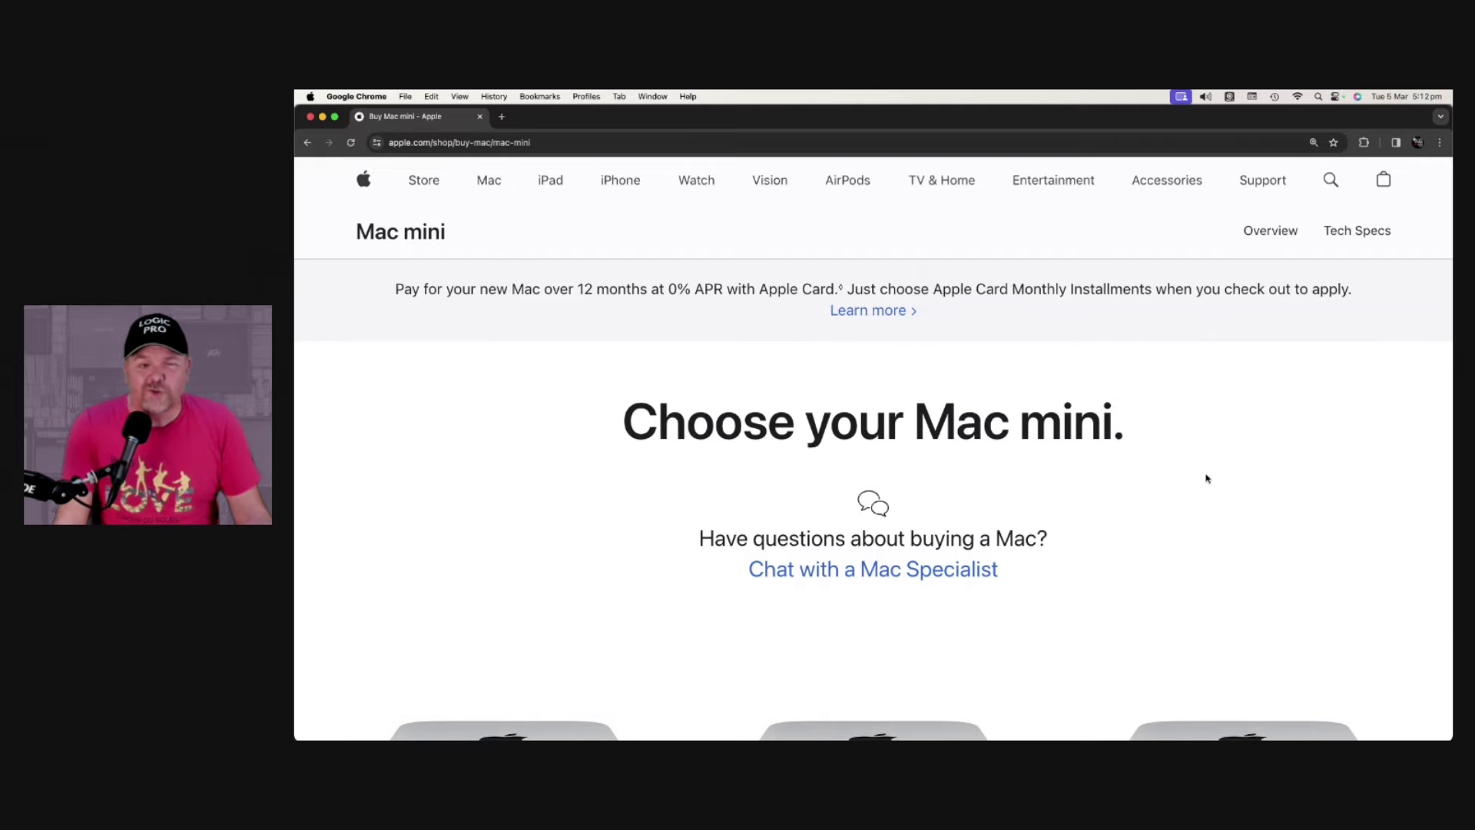
pyautogui.scroll(-10, 1187, 472)
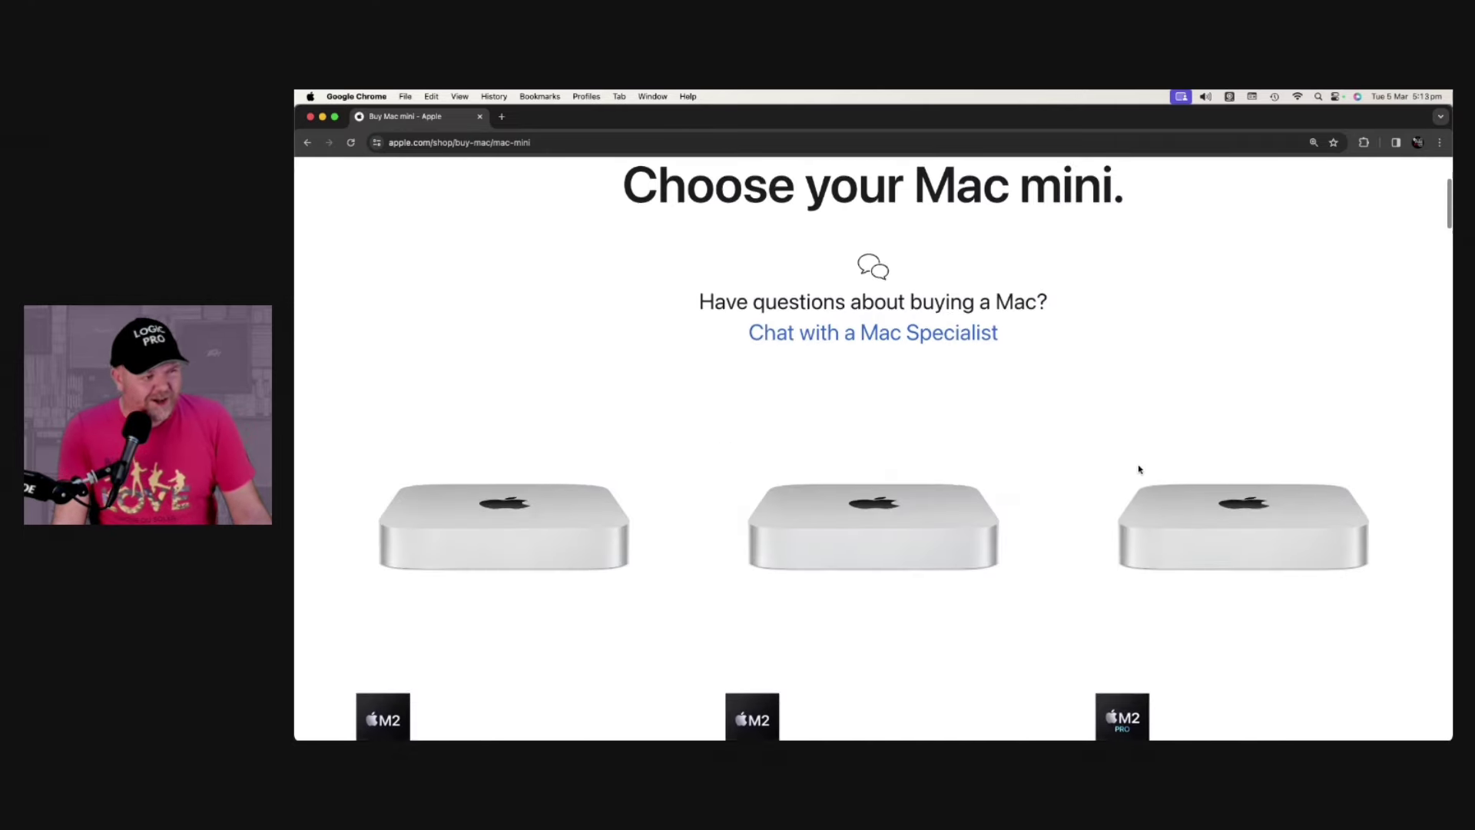
pyautogui.scroll(-1, 1138, 467)
pyautogui.scroll(4, 1139, 466)
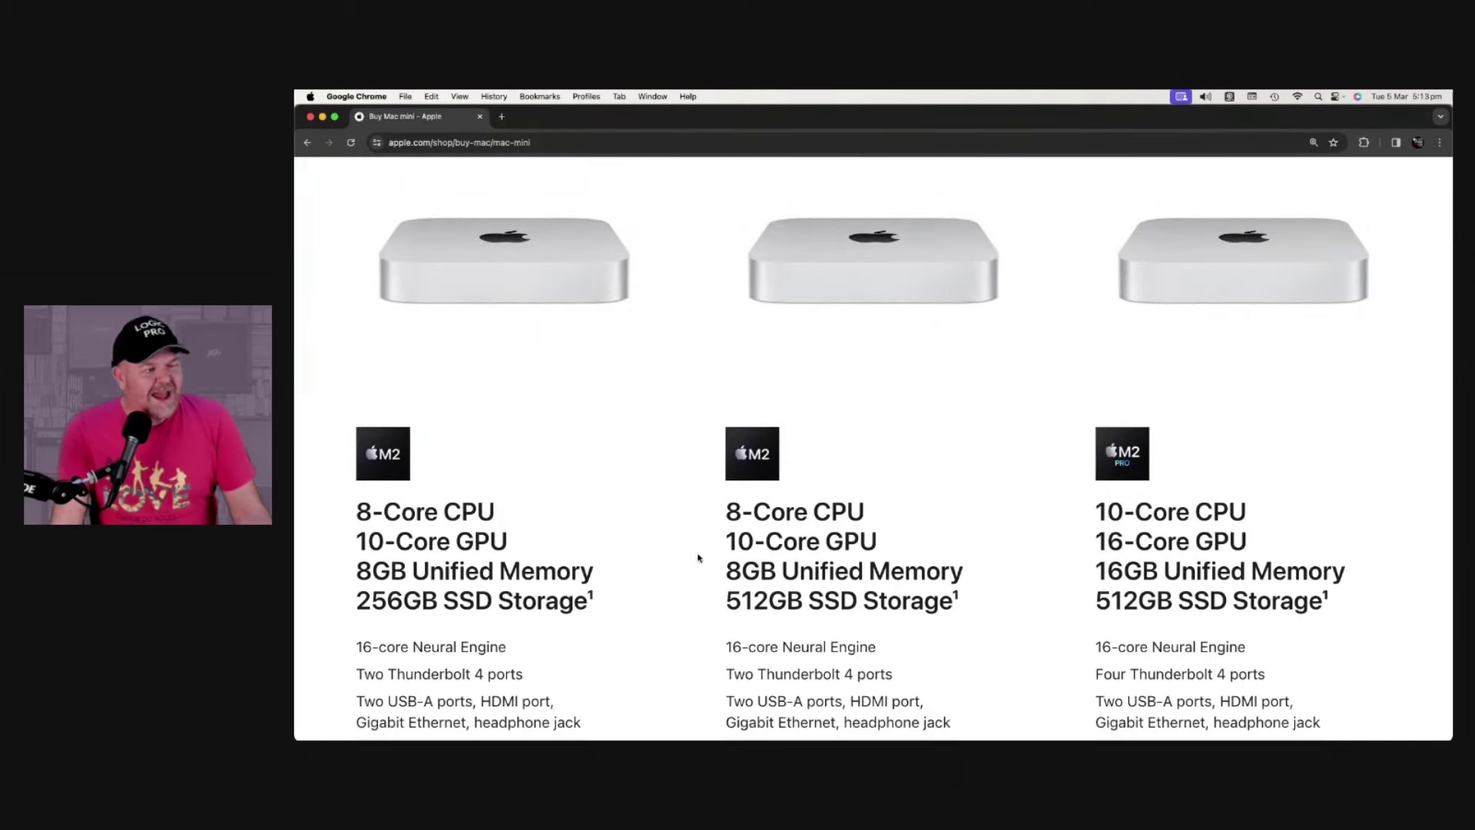
pyautogui.scroll(-1, 839, 520)
pyautogui.scroll(-2, 839, 521)
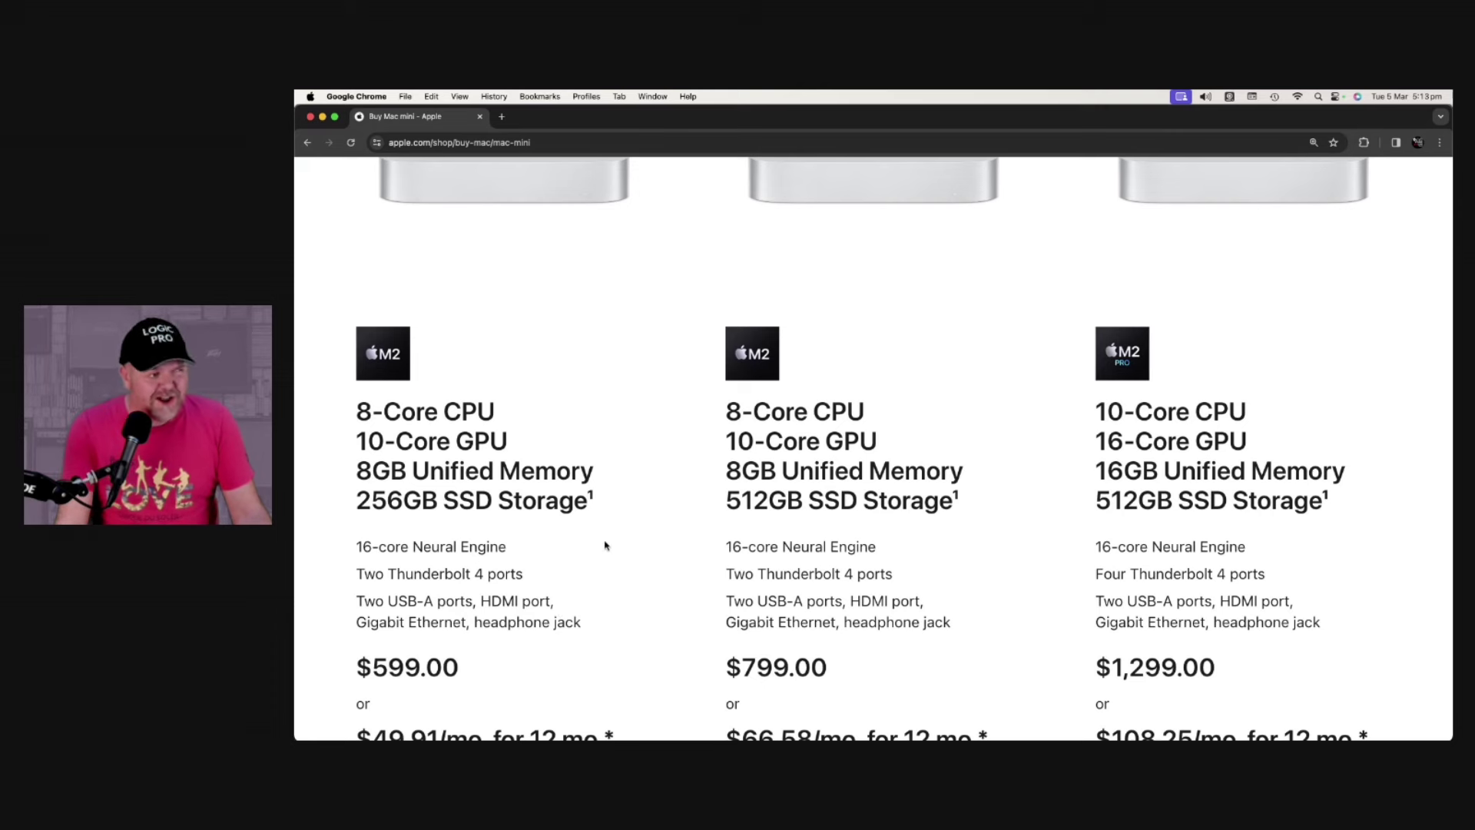
pyautogui.scroll(-2, 606, 545)
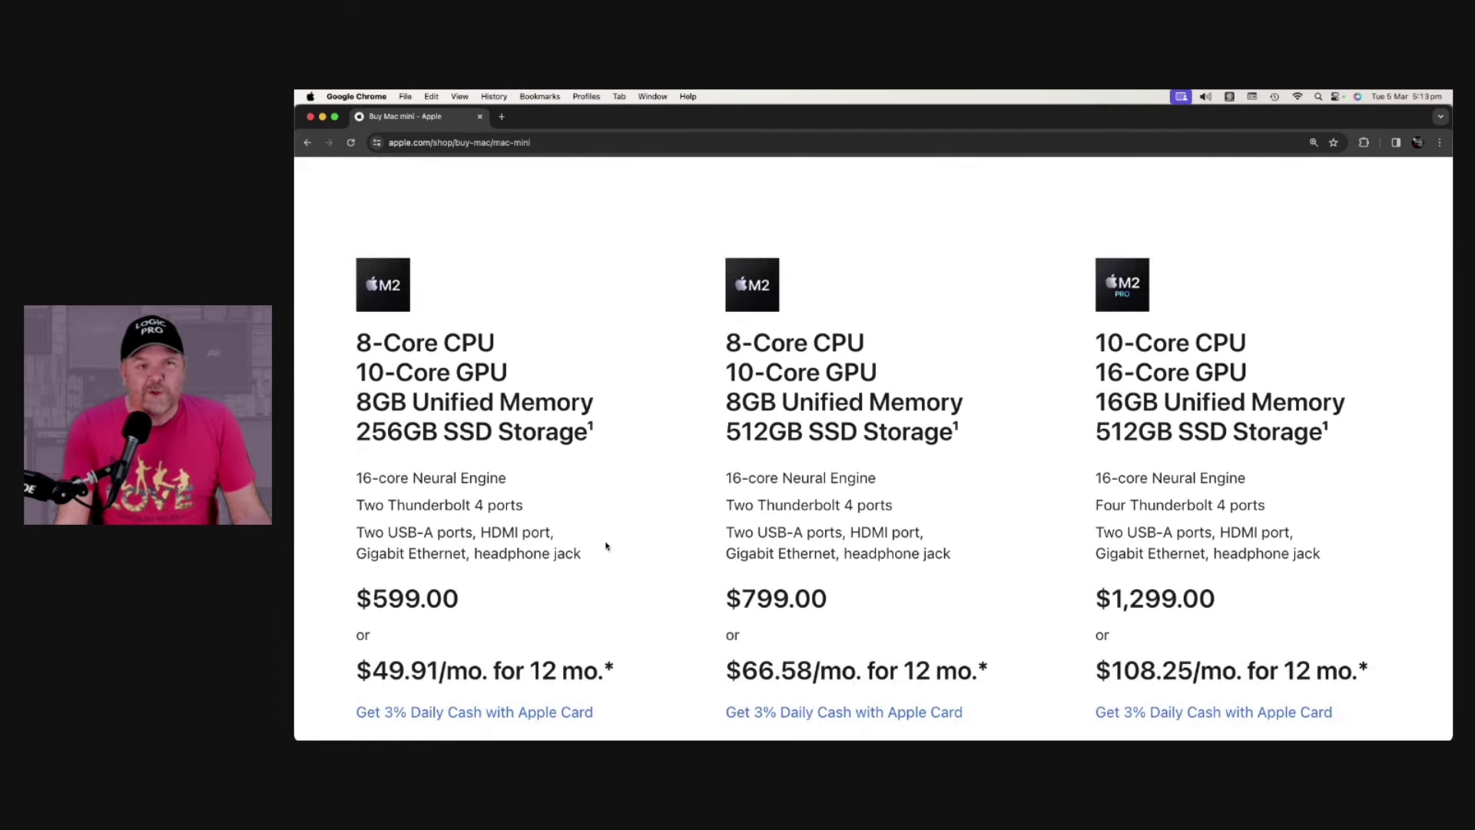
pyautogui.scroll(-1, 605, 544)
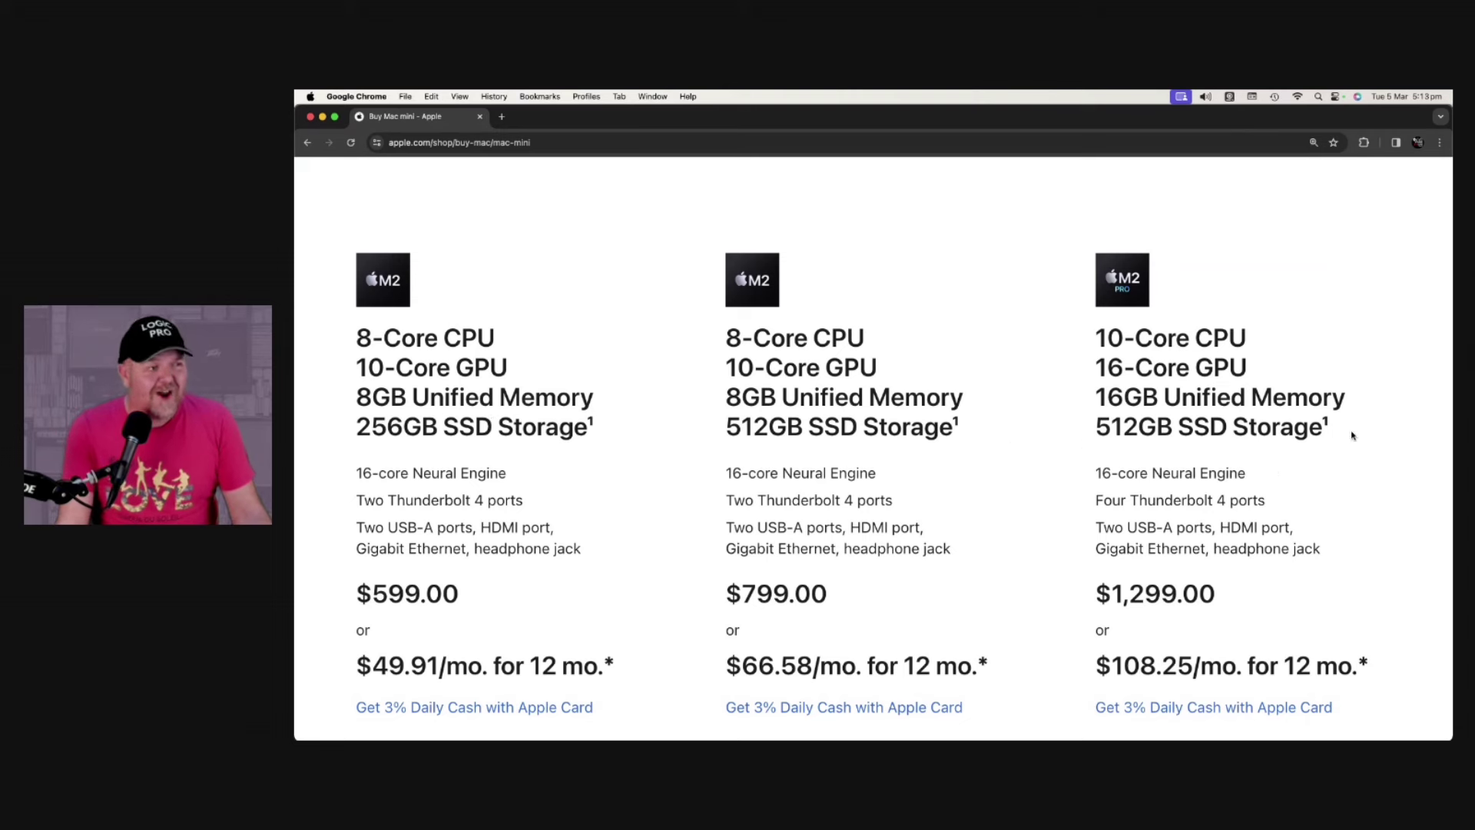
pyautogui.moveTo(1338, 433); pyautogui.dragTo(1095, 337)
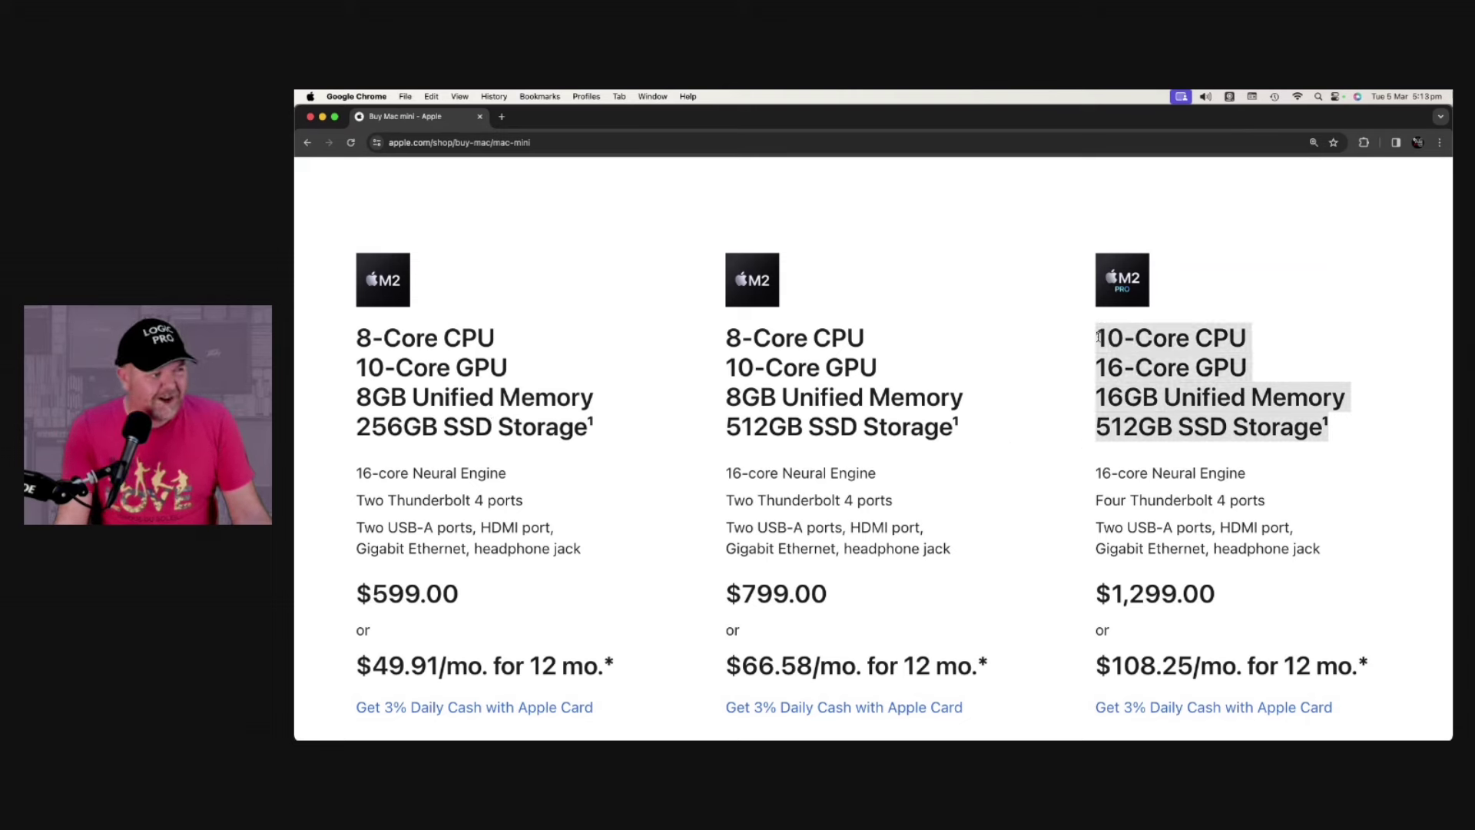
pyautogui.moveTo(969, 435); pyautogui.dragTo(729, 341)
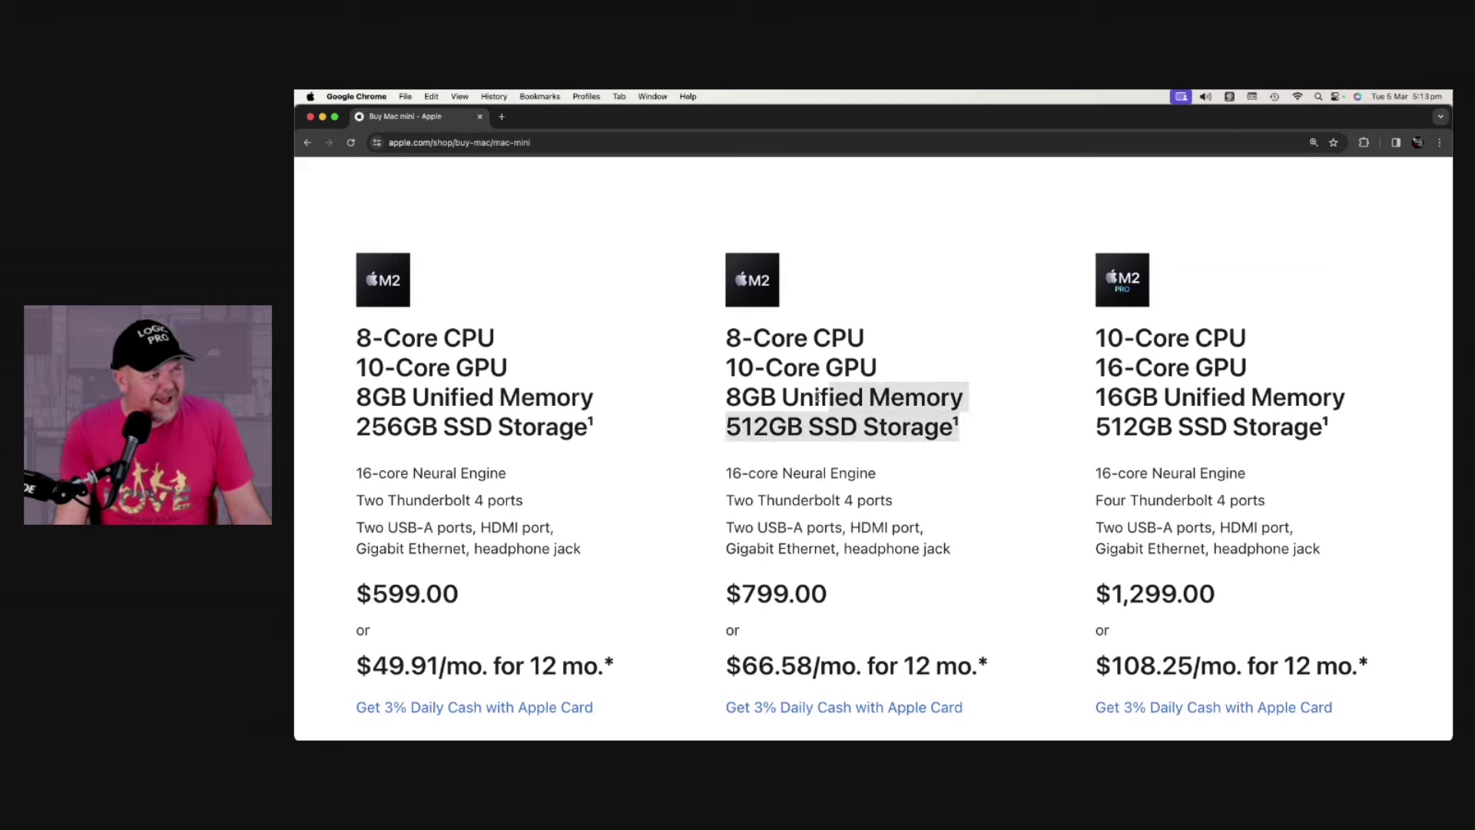
pyautogui.click(1154, 431)
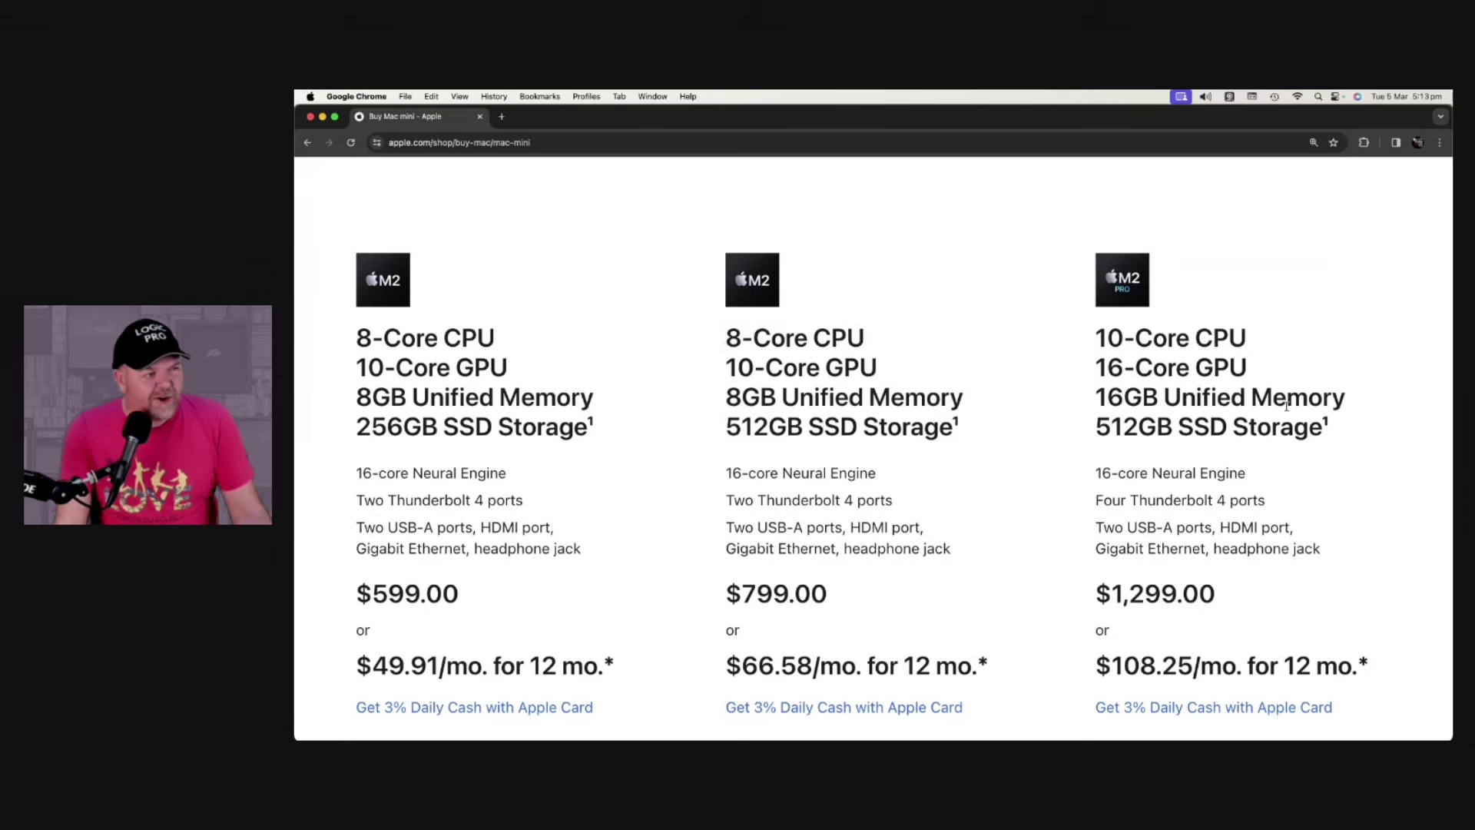
pyautogui.moveTo(1351, 425); pyautogui.dragTo(1097, 337)
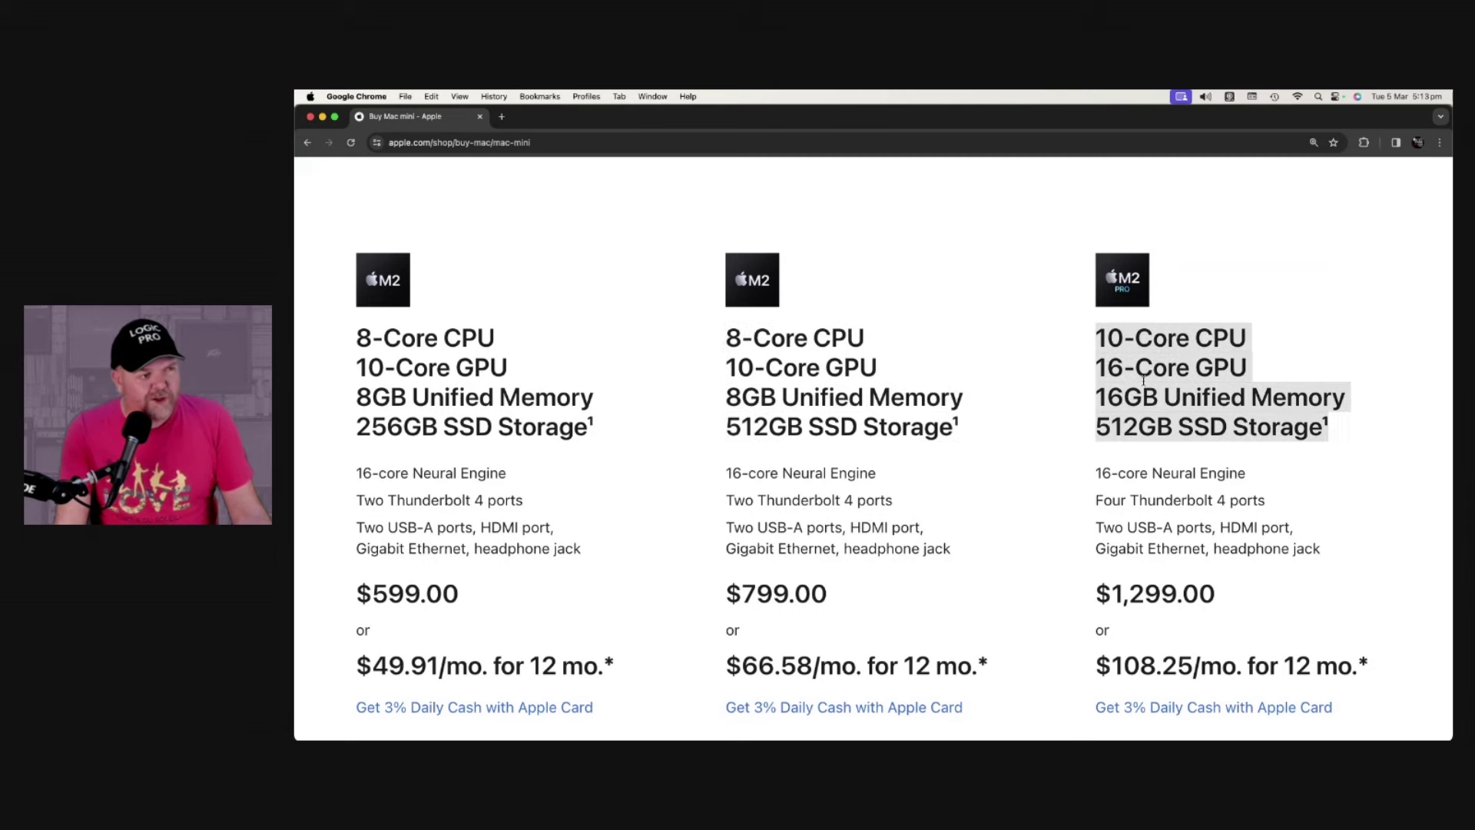
pyautogui.scroll(-2, 769, 346)
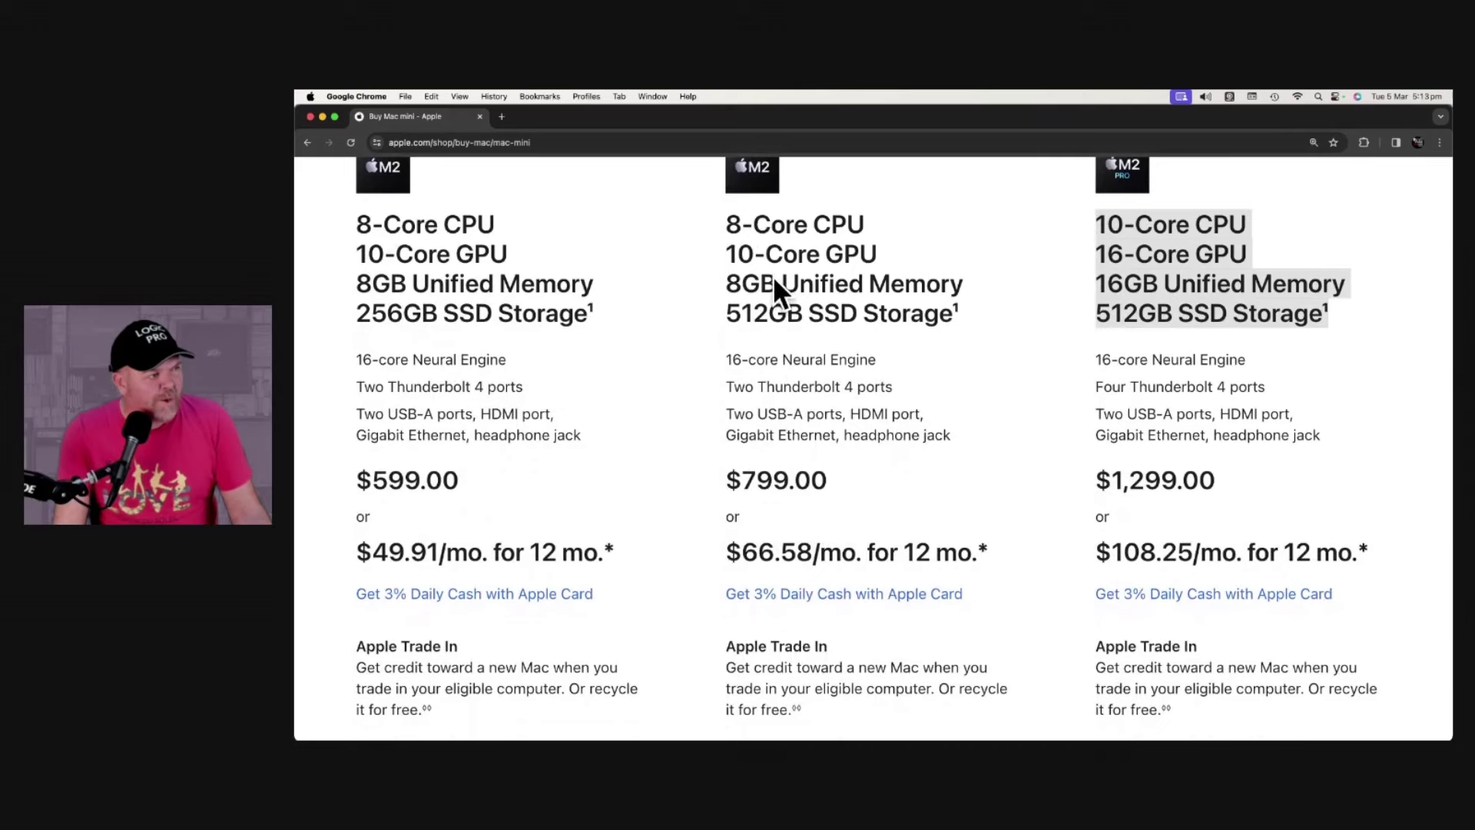
pyautogui.scroll(-4, 796, 311)
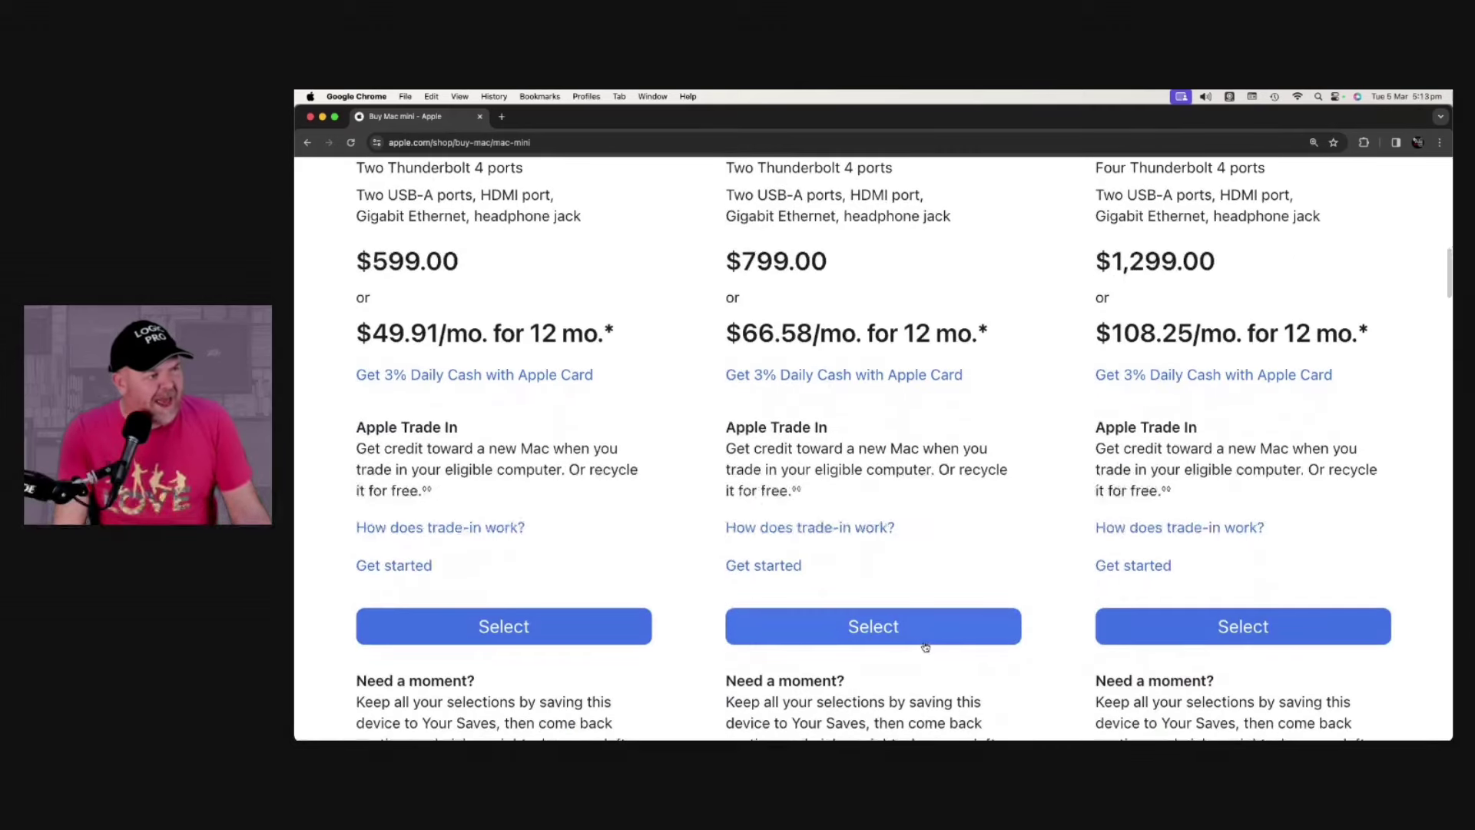
pyautogui.click(920, 636)
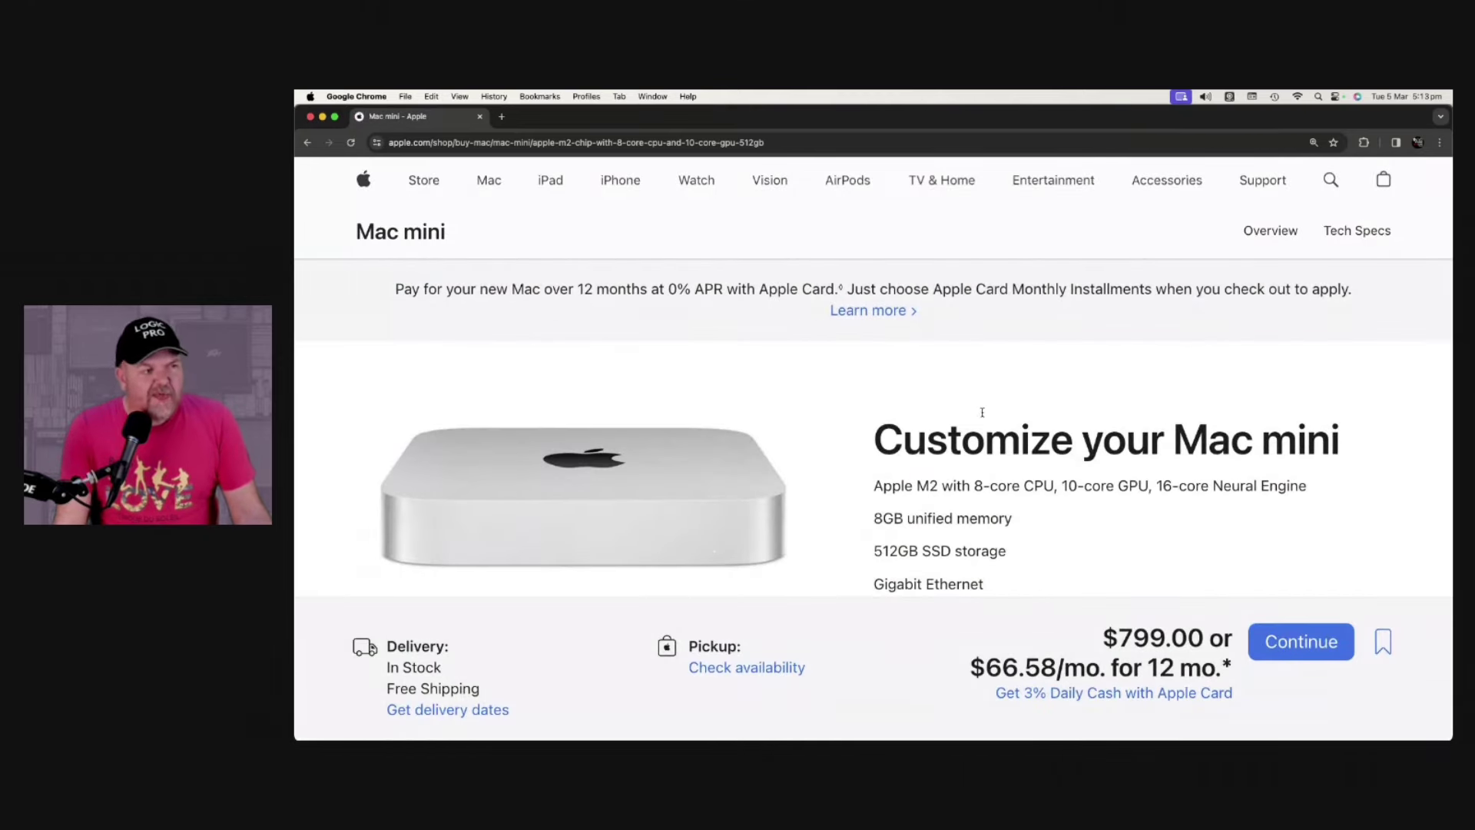
pyautogui.scroll(-3, 974, 408)
pyautogui.scroll(-2, 951, 388)
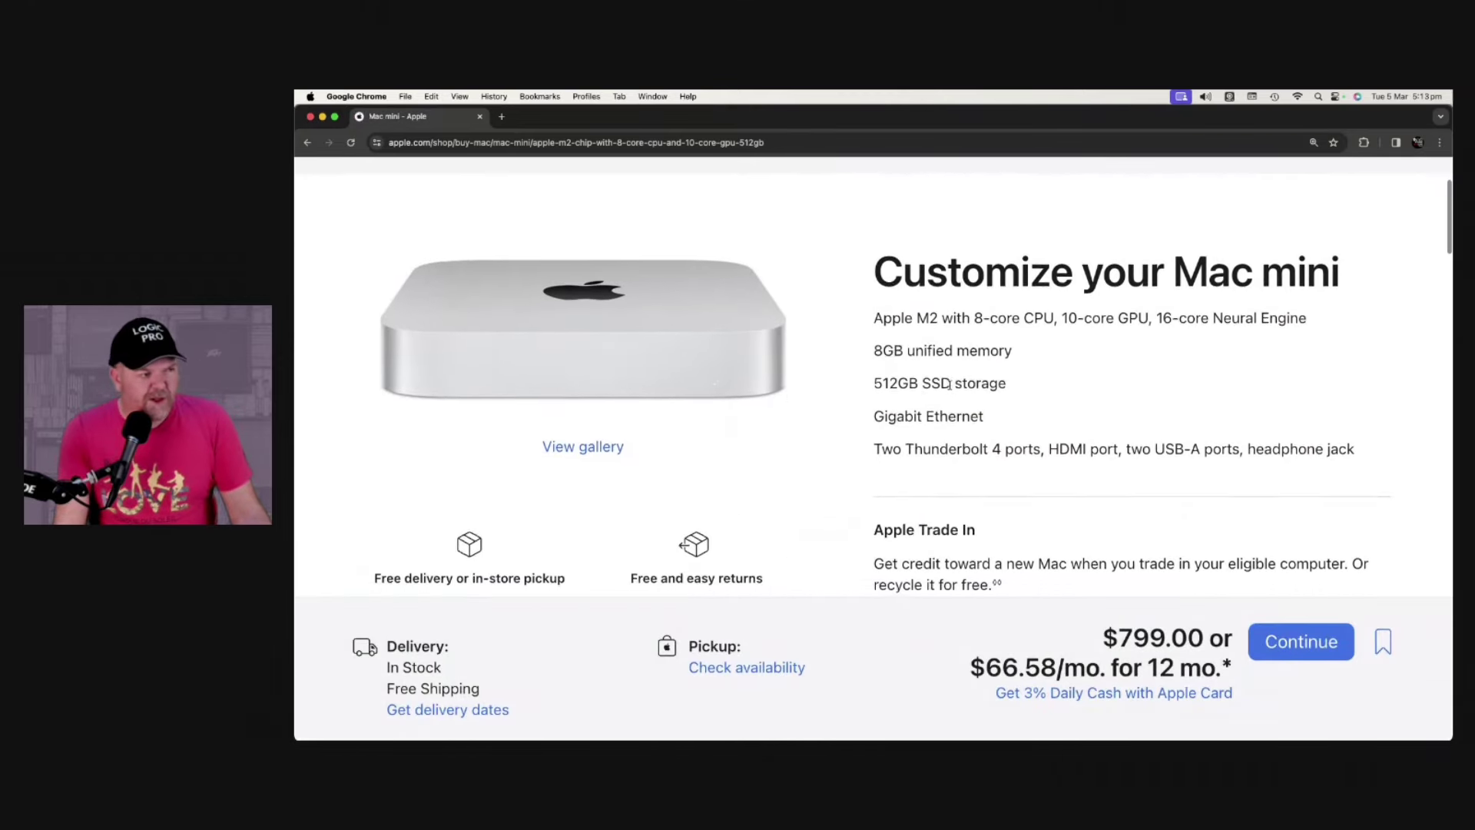
pyautogui.scroll(-4, 967, 389)
pyautogui.scroll(-4, 979, 389)
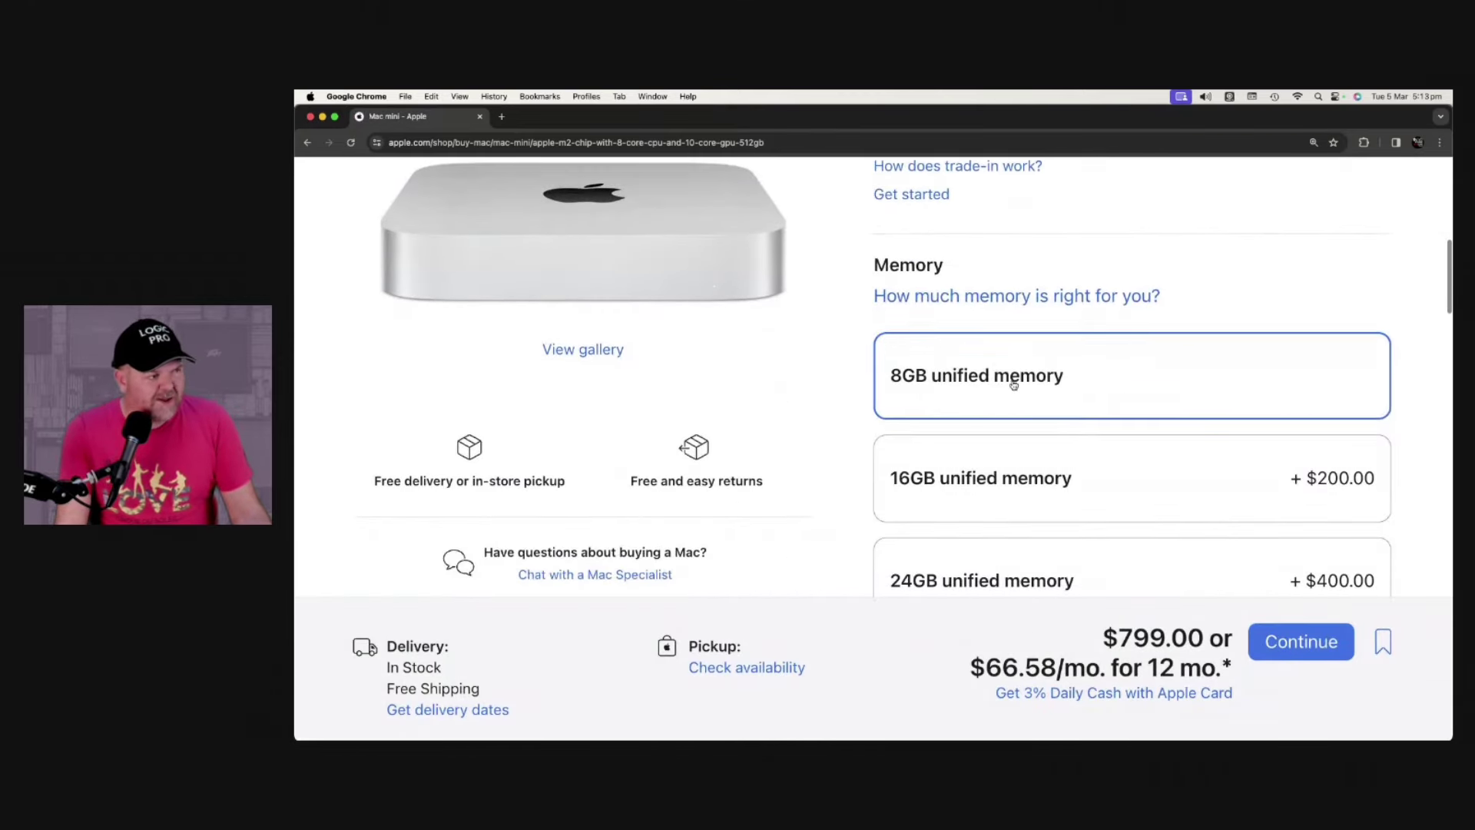
pyautogui.scroll(4, 985, 388)
pyautogui.scroll(6, 981, 380)
pyautogui.scroll(-3, 962, 369)
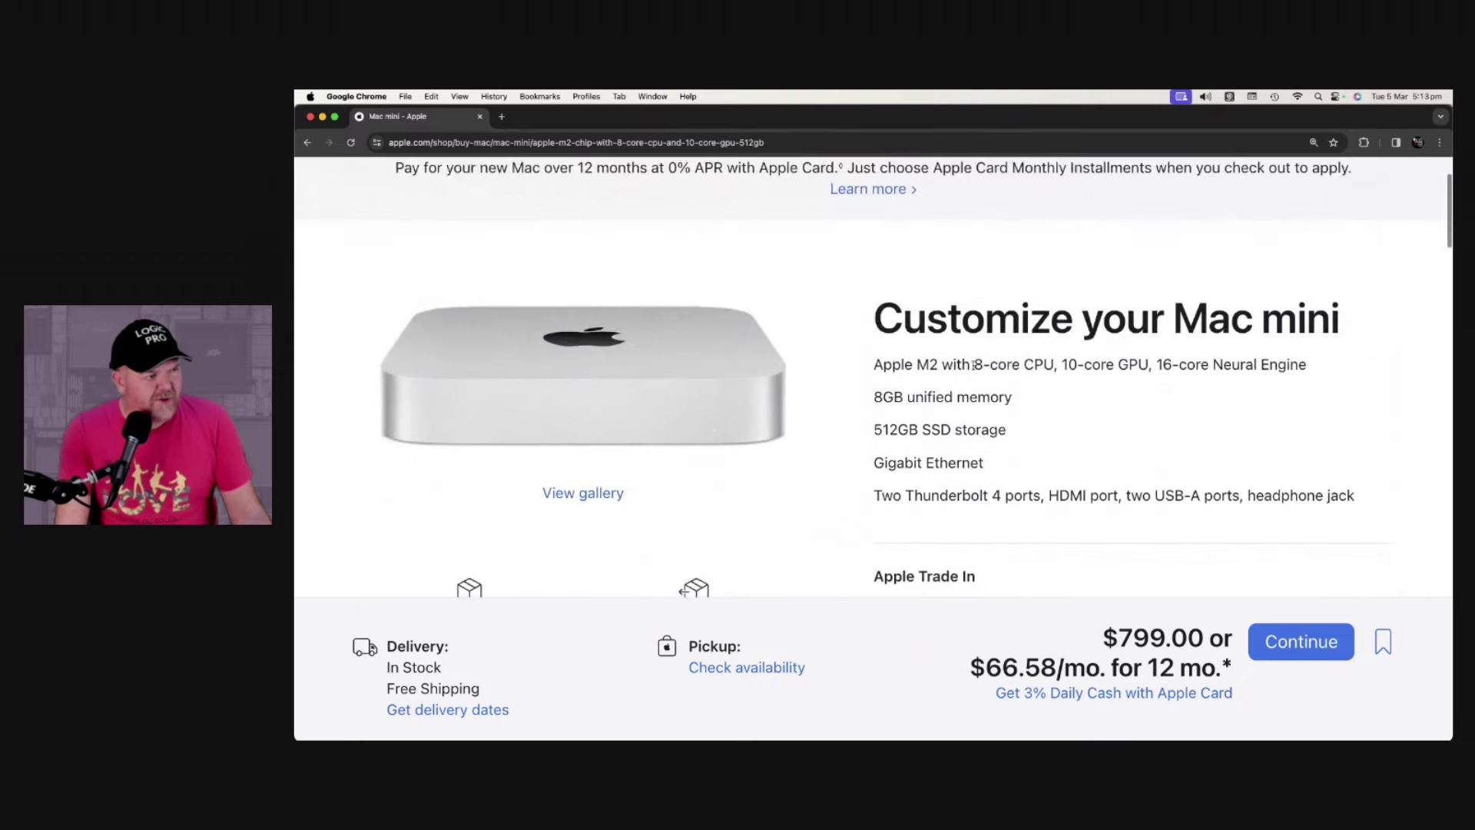
pyautogui.scroll(-4, 990, 393)
pyautogui.scroll(-3, 995, 371)
pyautogui.scroll(-1, 1014, 380)
# Upgrade the Mac mini to 16GB memory ($999.00), then go back to the Mac overview page
pyautogui.click(1060, 451)
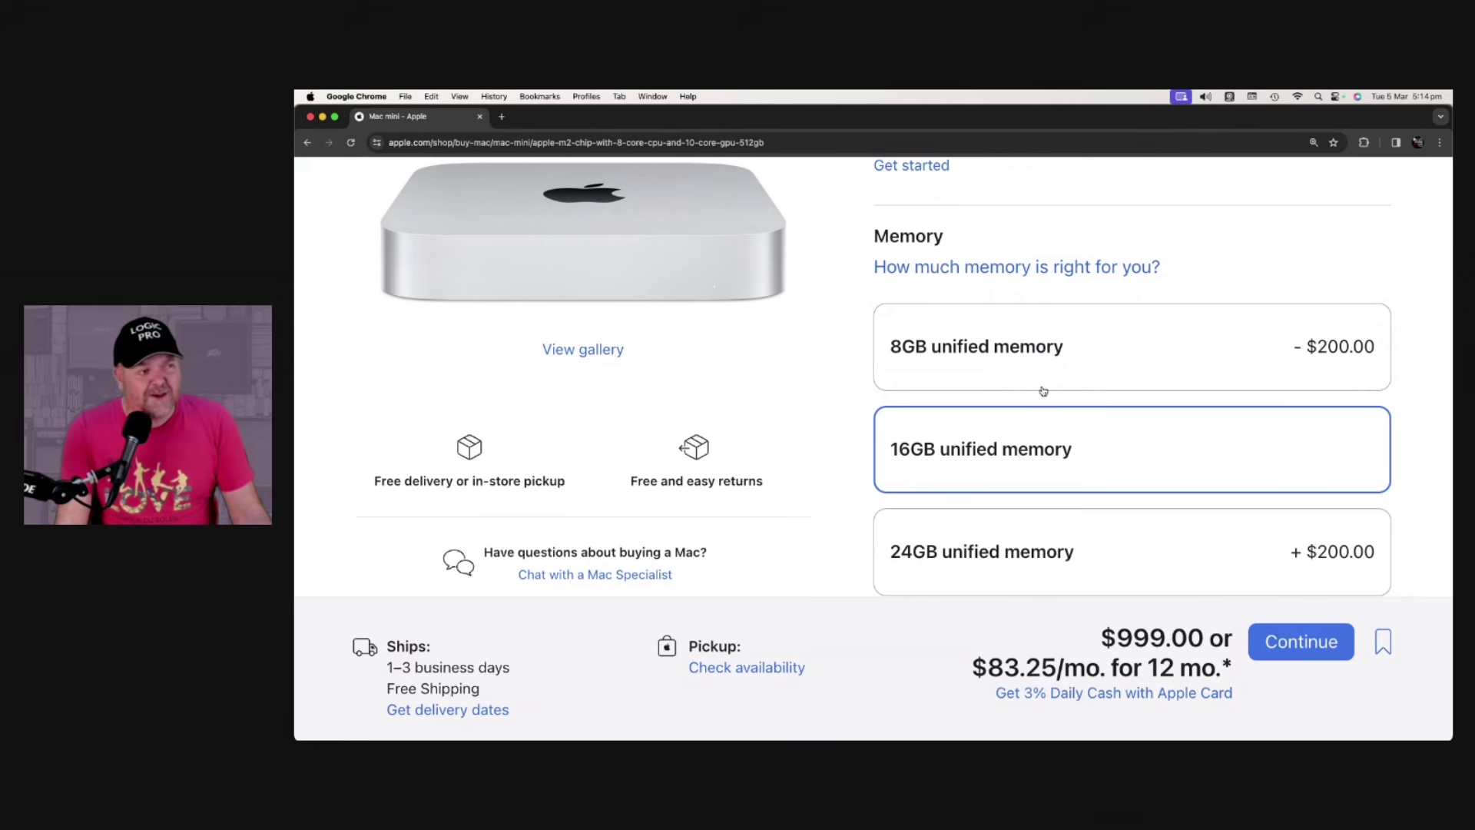
pyautogui.scroll(-3, 1021, 454)
pyautogui.scroll(-3, 1021, 454)
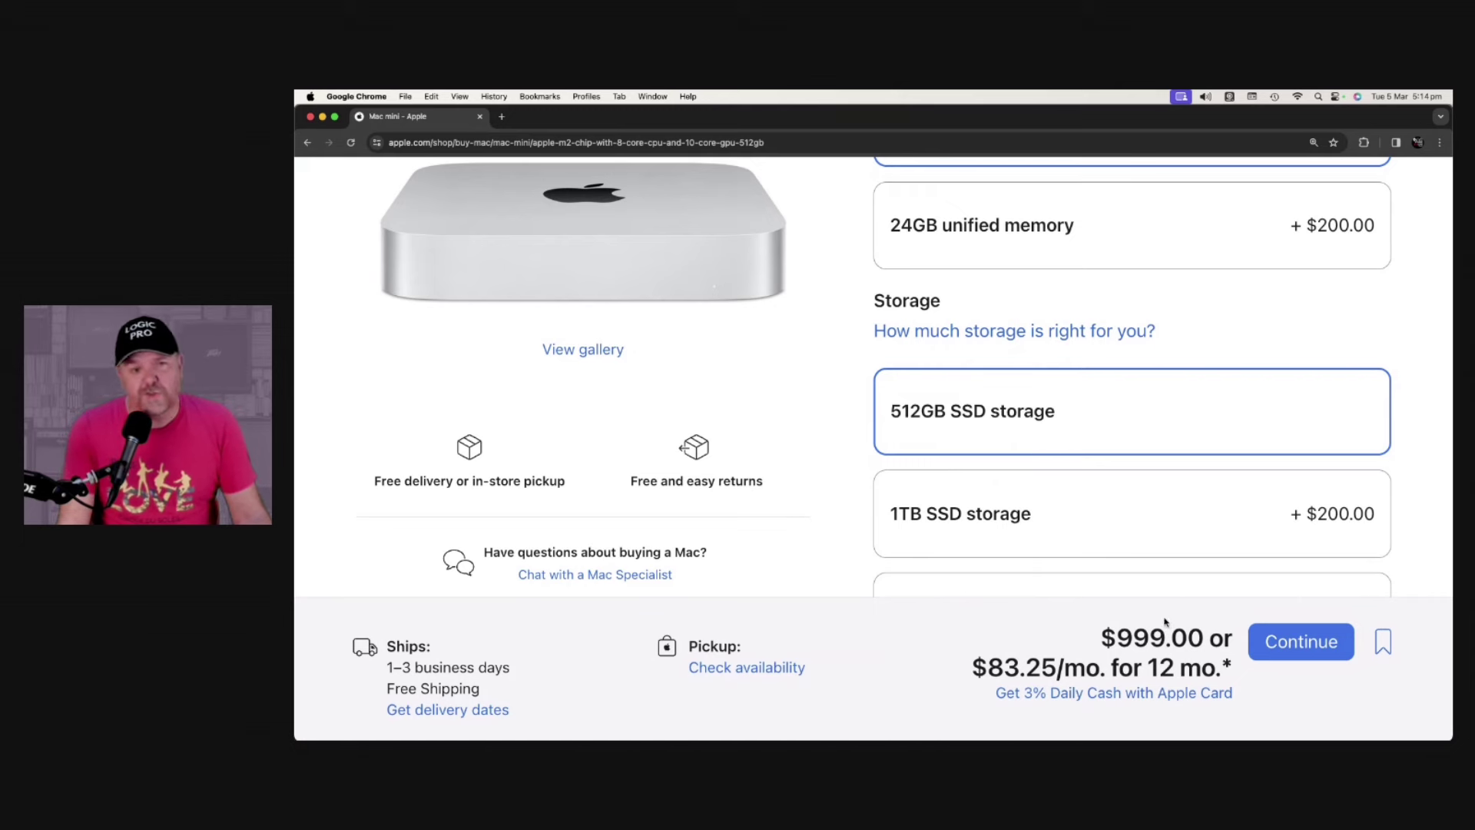
pyautogui.scroll(10, 808, 394)
pyautogui.scroll(10, 807, 396)
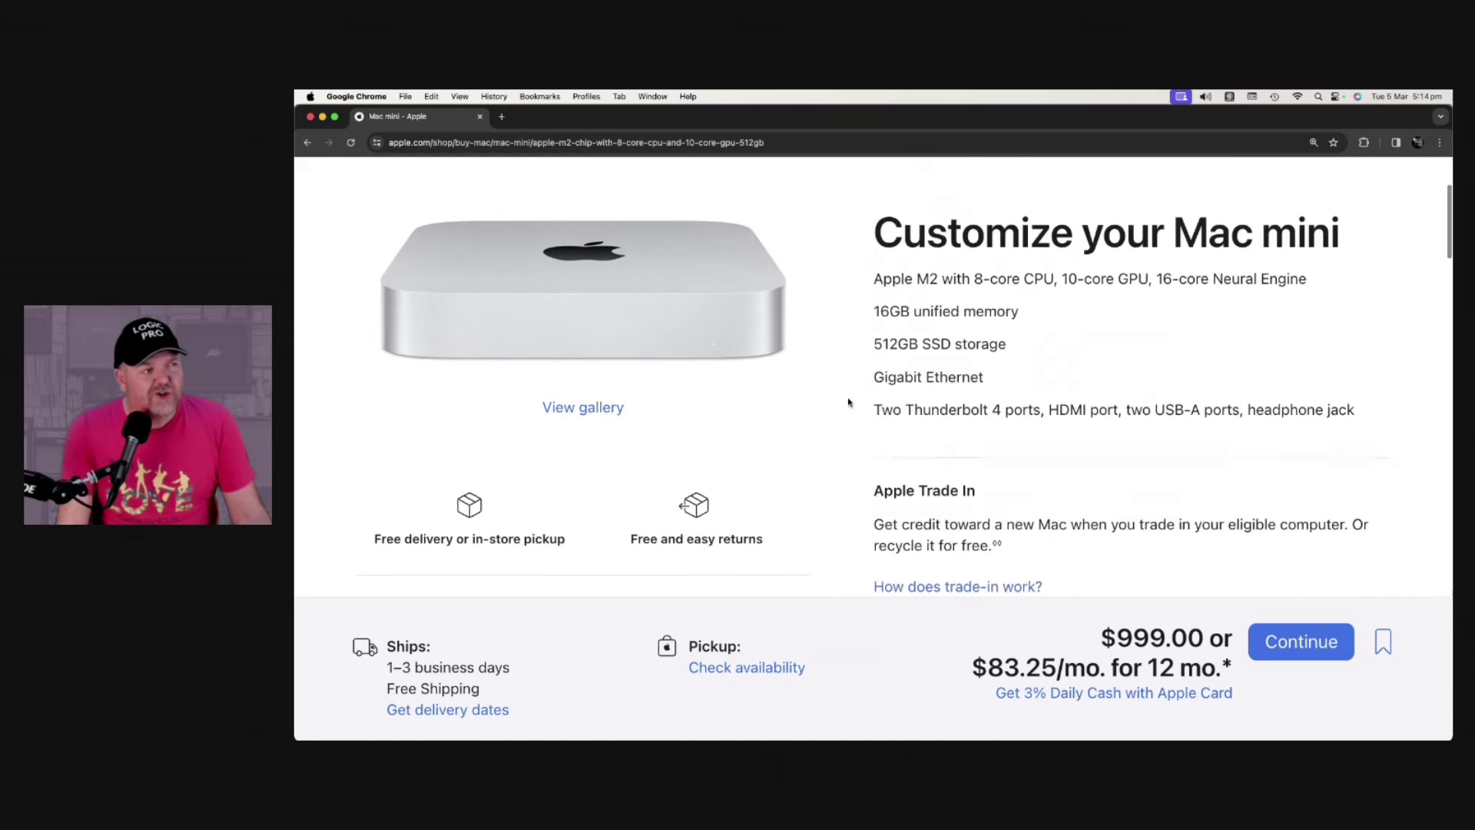
pyautogui.scroll(-3, 851, 396)
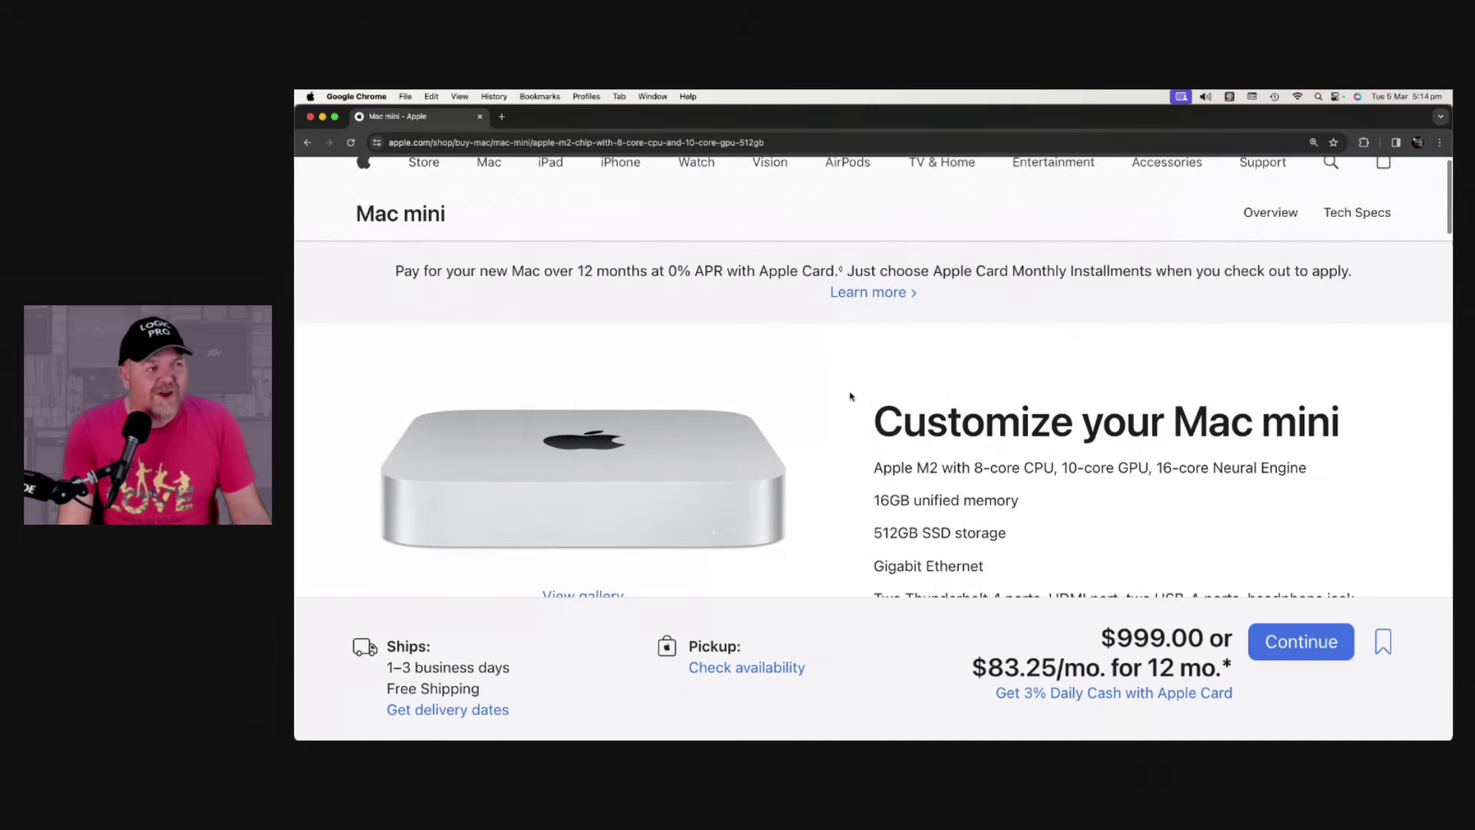
pyautogui.scroll(-3, 850, 396)
pyautogui.scroll(-2, 851, 396)
pyautogui.scroll(-2, 851, 396)
pyautogui.scroll(-1, 852, 398)
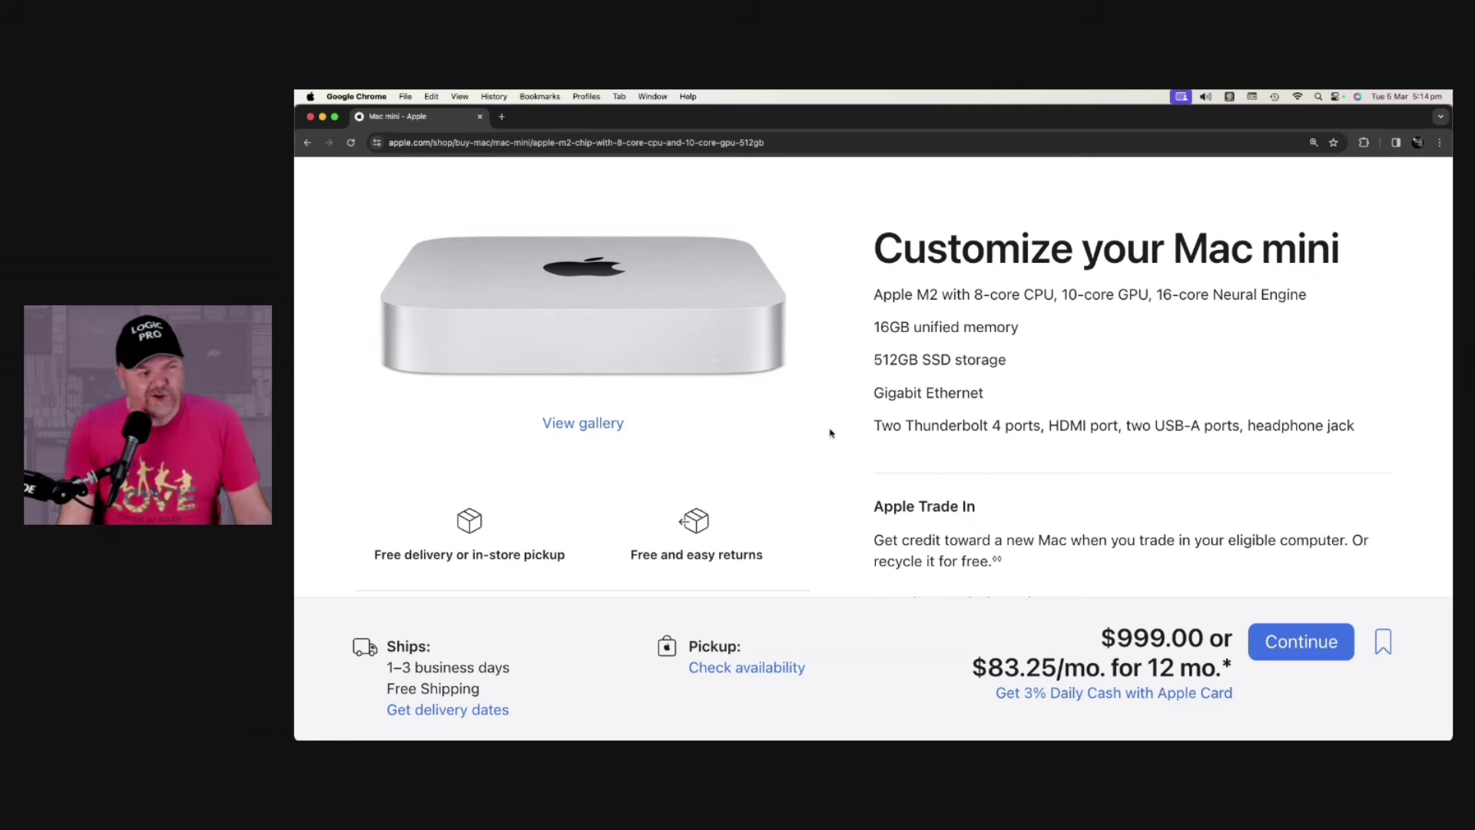
pyautogui.scroll(5, 833, 454)
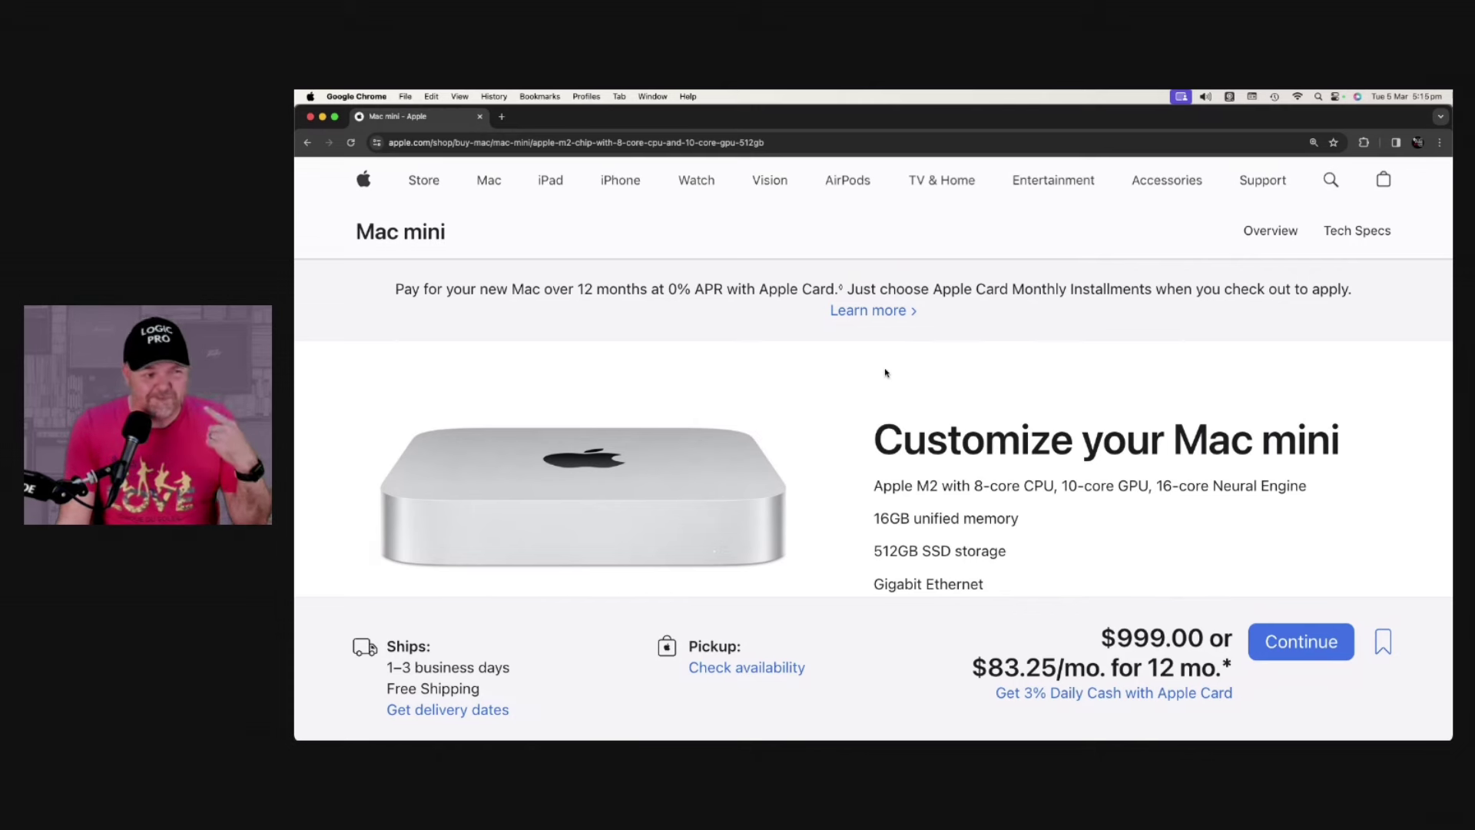
pyautogui.click(490, 180)
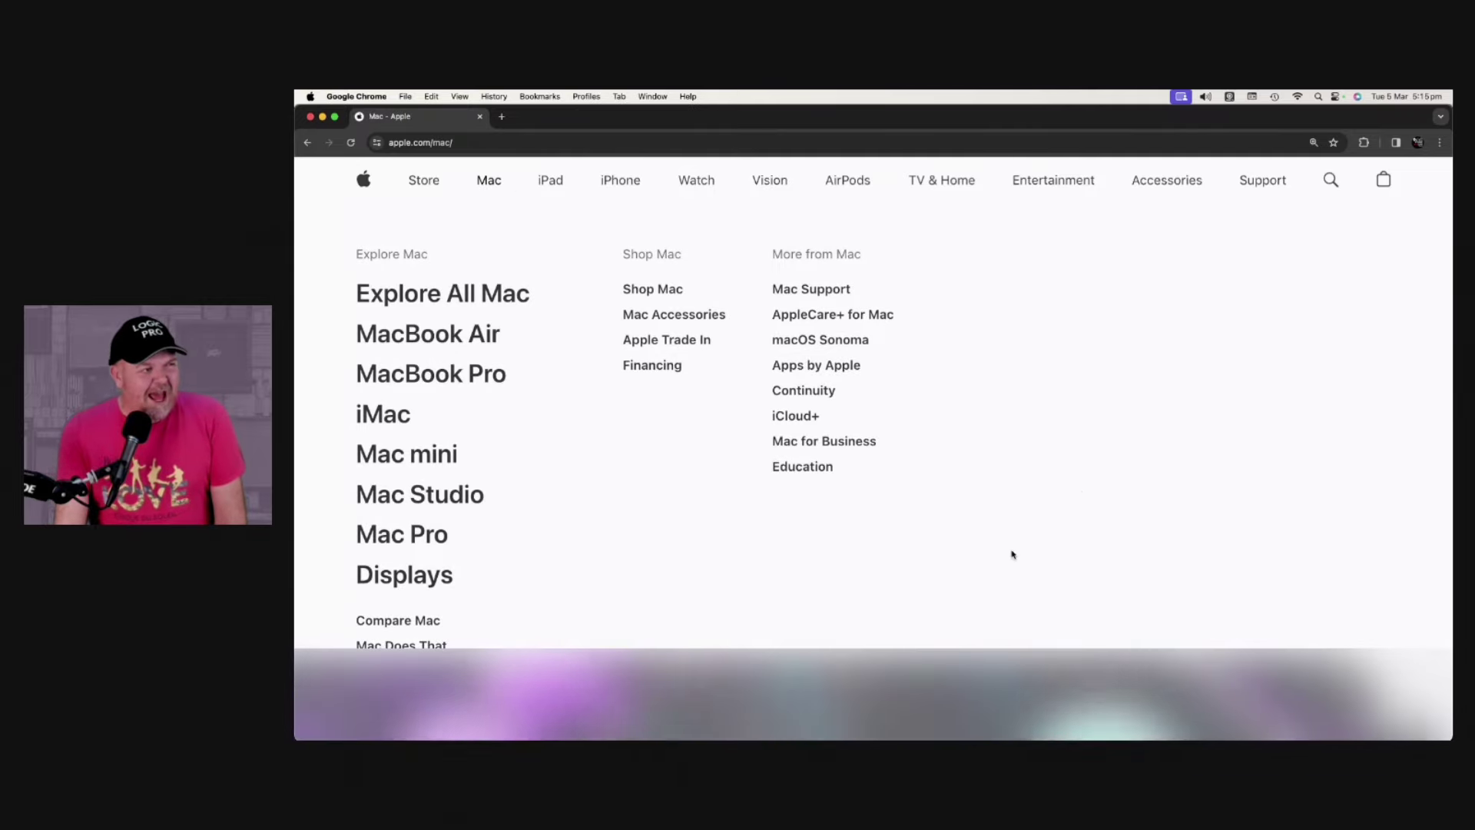
# Open the Mac Studio overview page, read it, and head to its Buy page
pyautogui.click(490, 180)
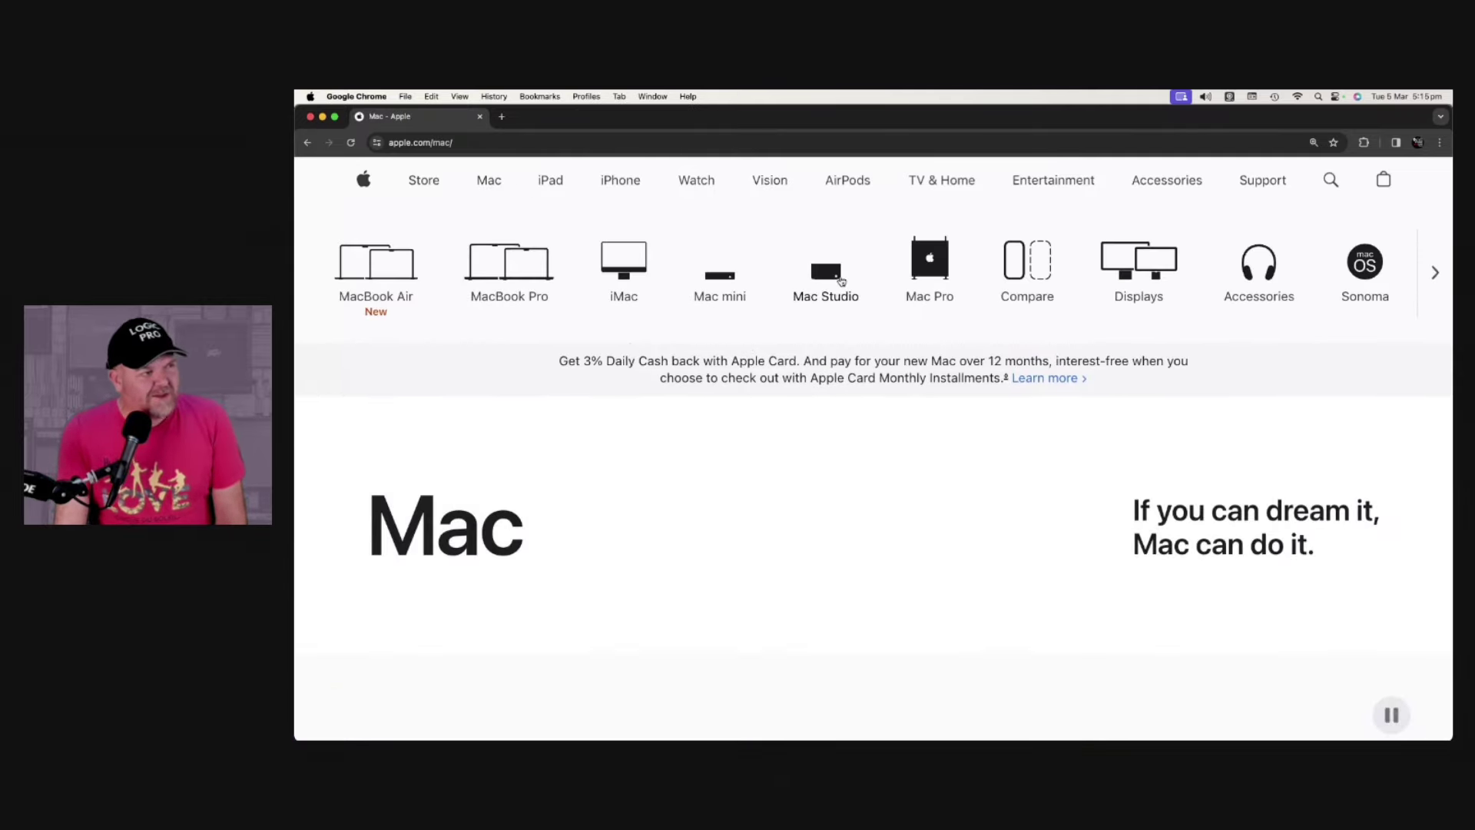
pyautogui.click(837, 278)
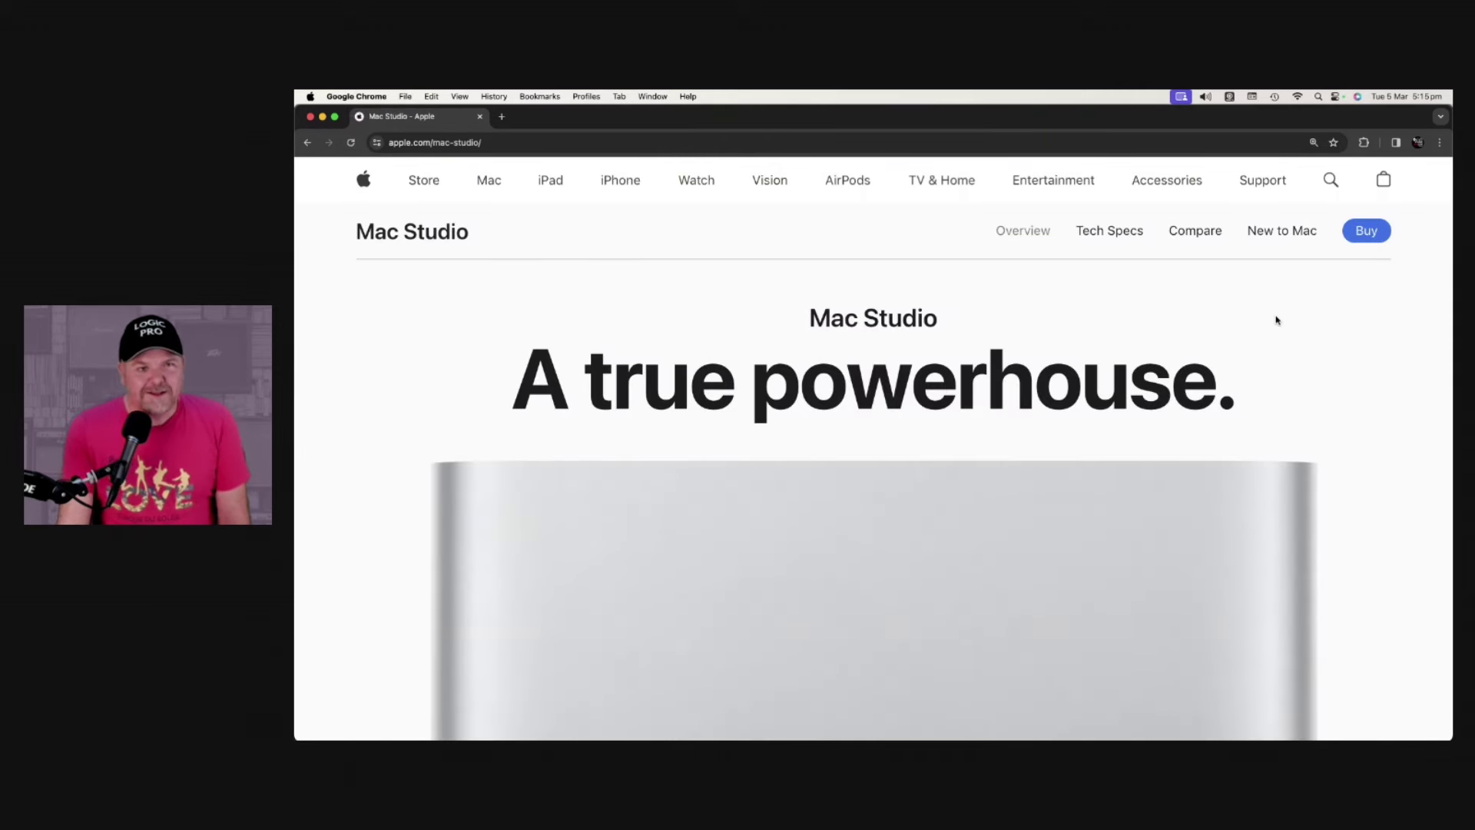
pyautogui.scroll(-5, 1317, 296)
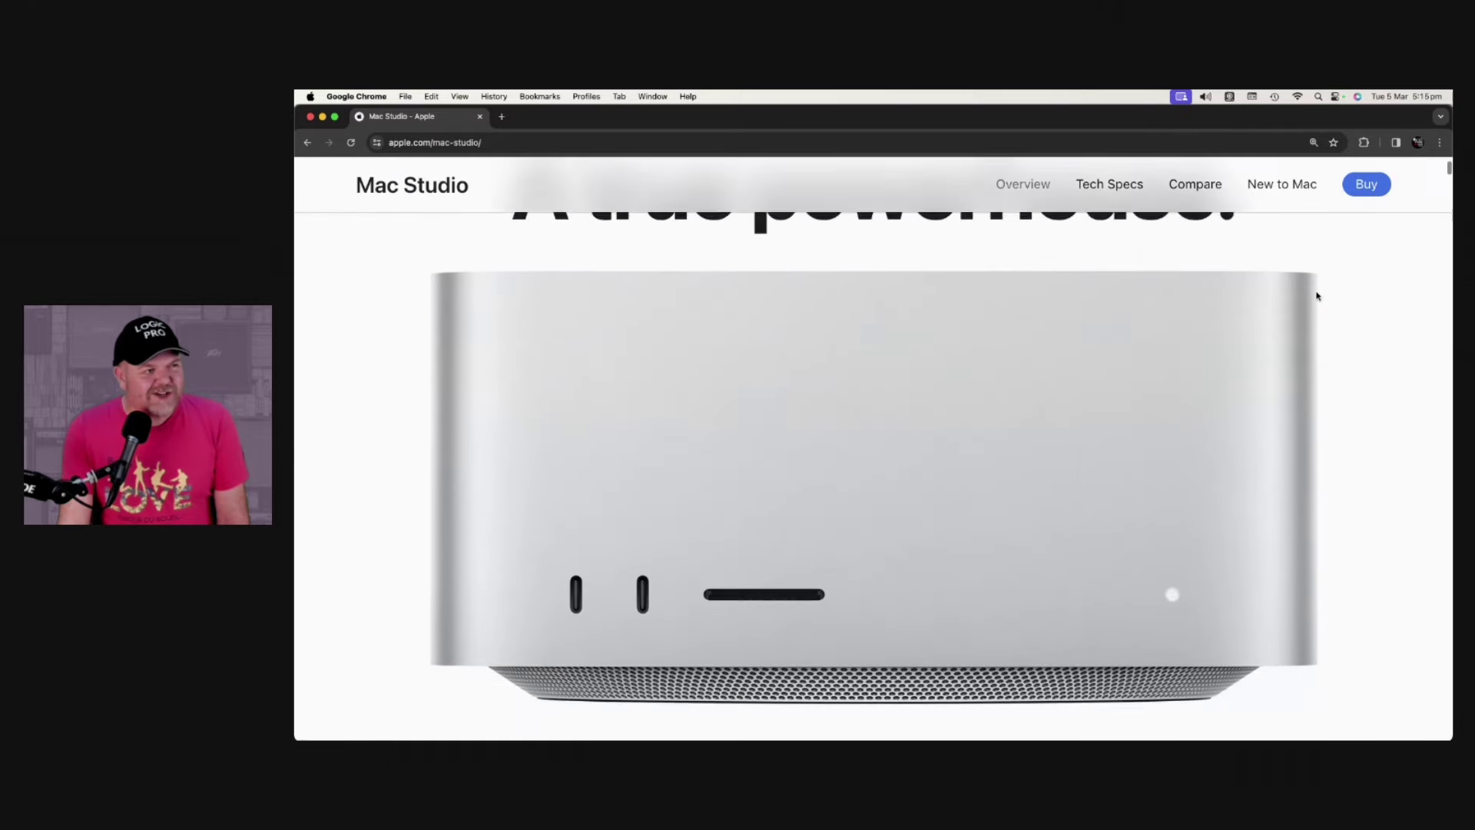
pyautogui.scroll(1, 1317, 296)
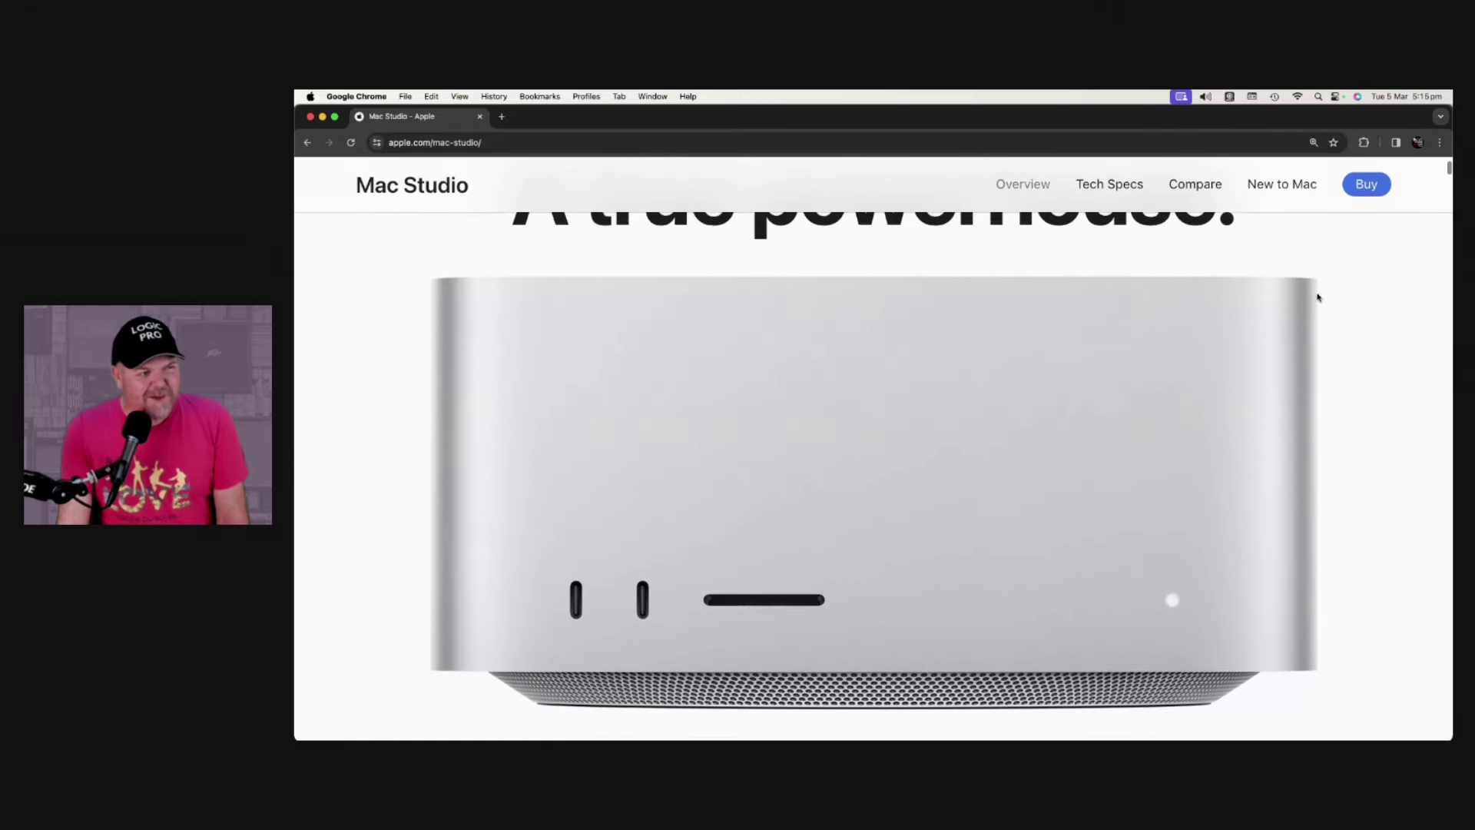
pyautogui.scroll(-1, 1318, 296)
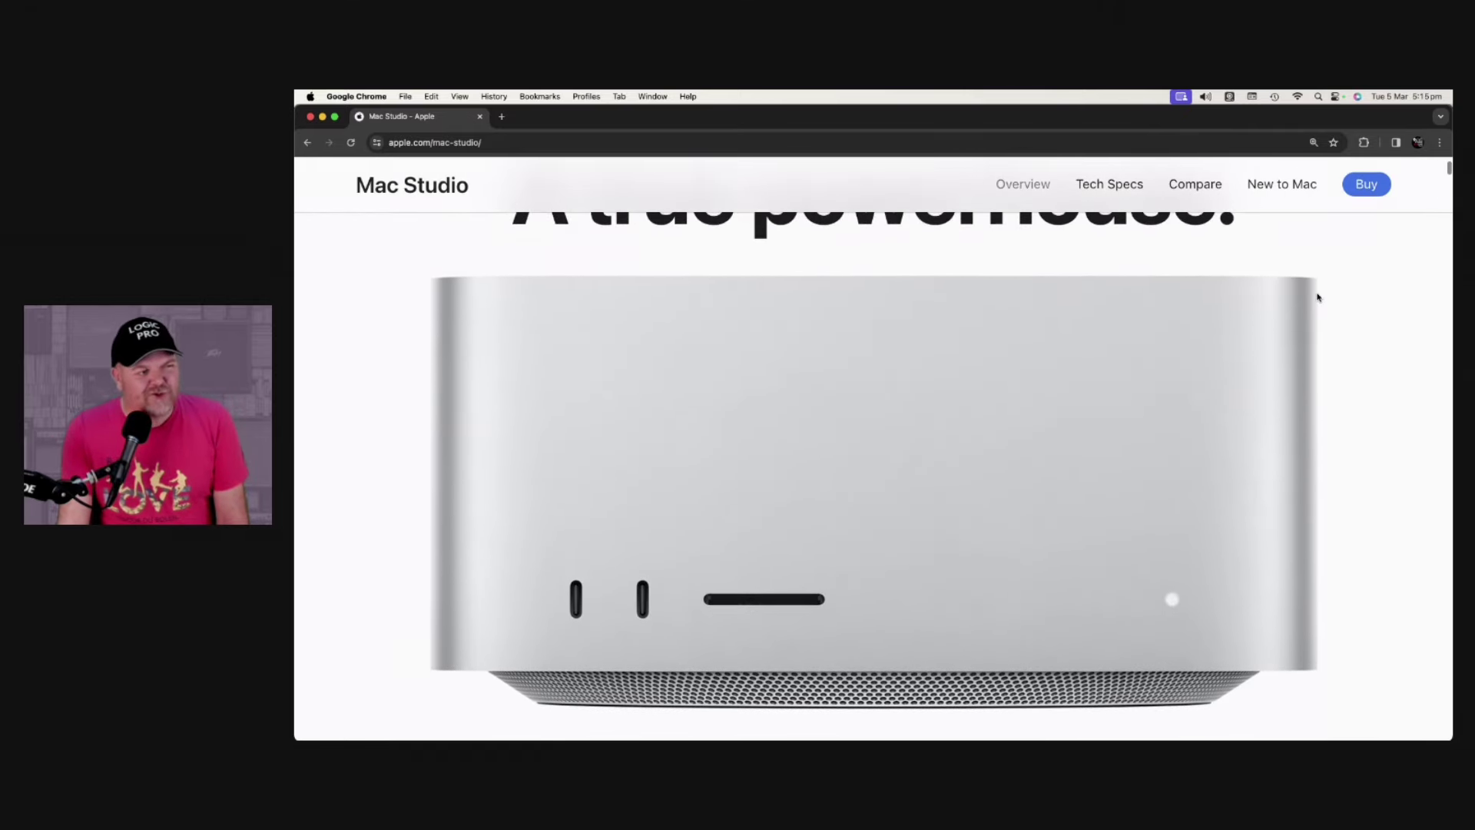
pyautogui.scroll(-4, 1318, 296)
pyautogui.scroll(-3, 1318, 297)
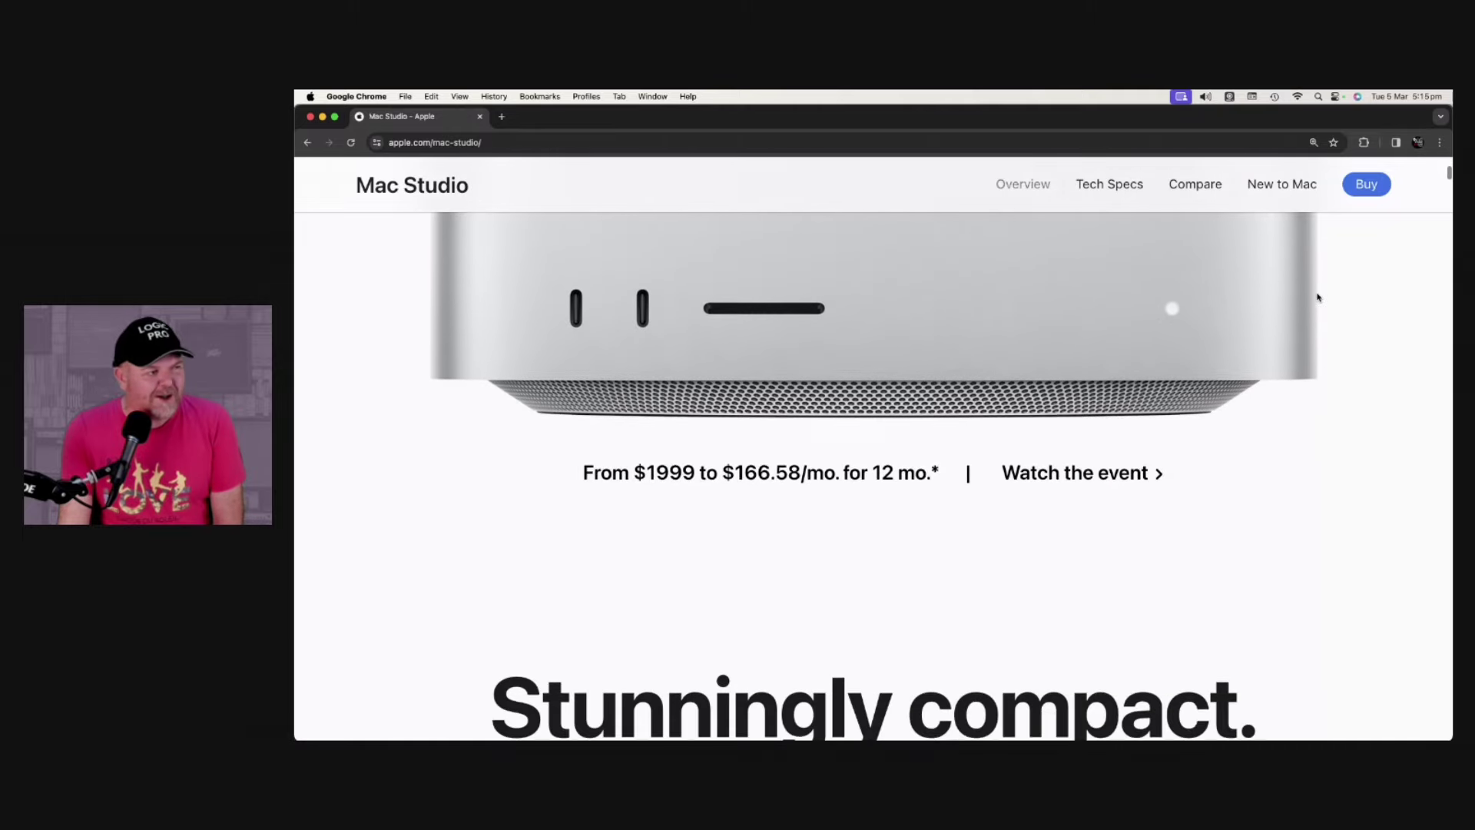
pyautogui.scroll(-2, 1318, 297)
pyautogui.scroll(-3, 1317, 297)
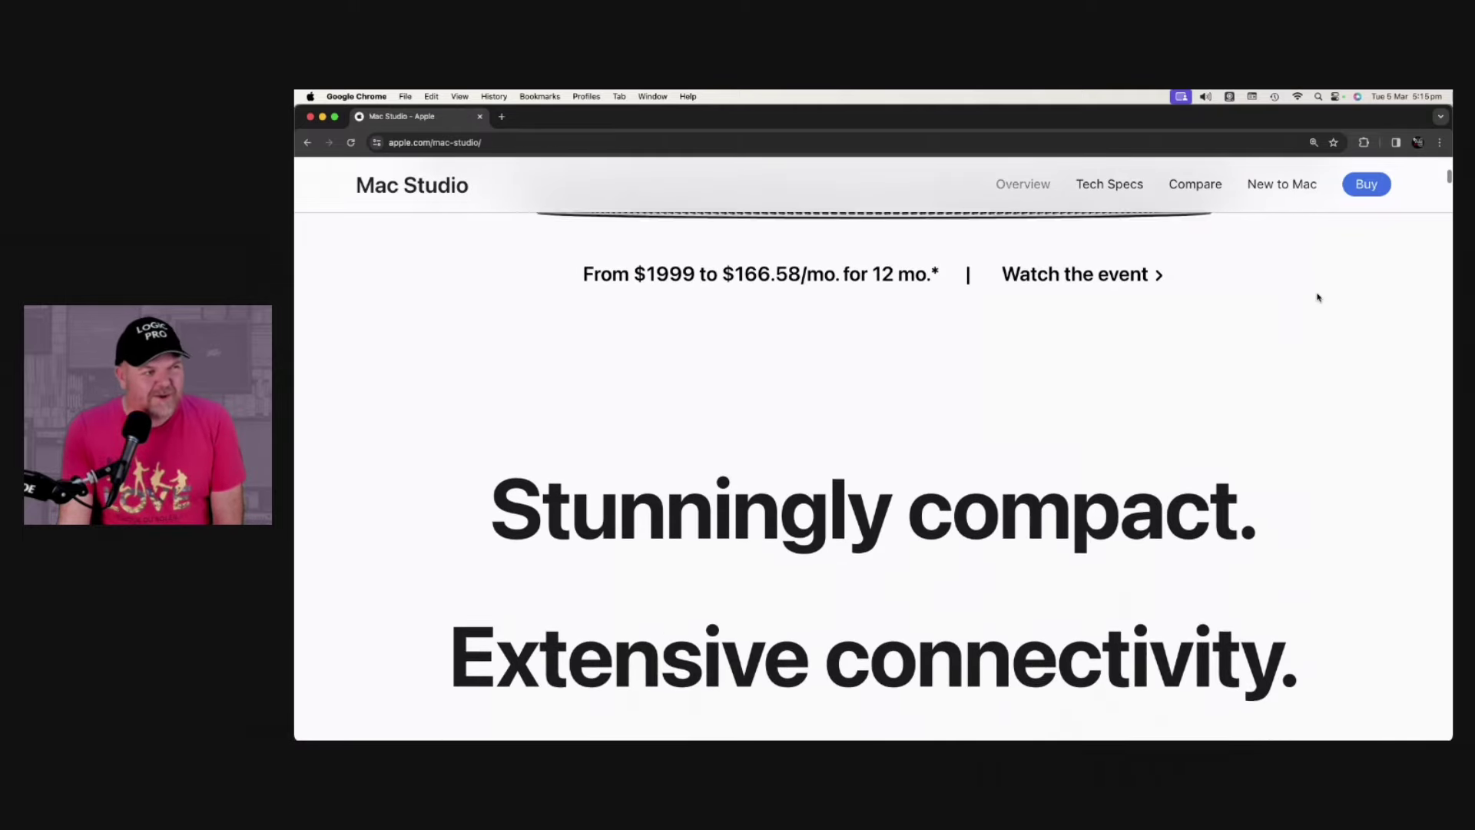
pyautogui.scroll(-1, 1317, 296)
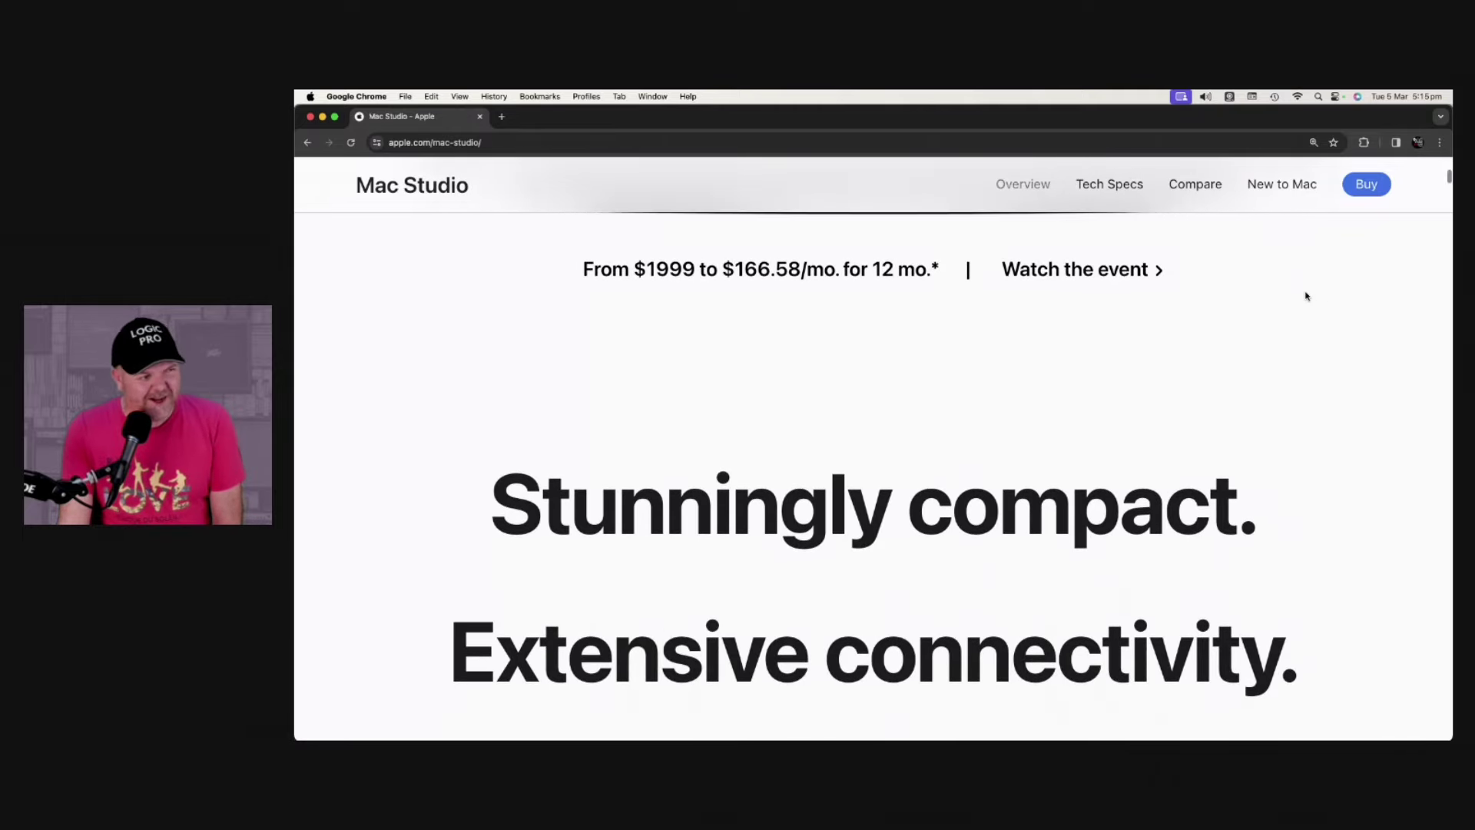
pyautogui.scroll(-3, 782, 319)
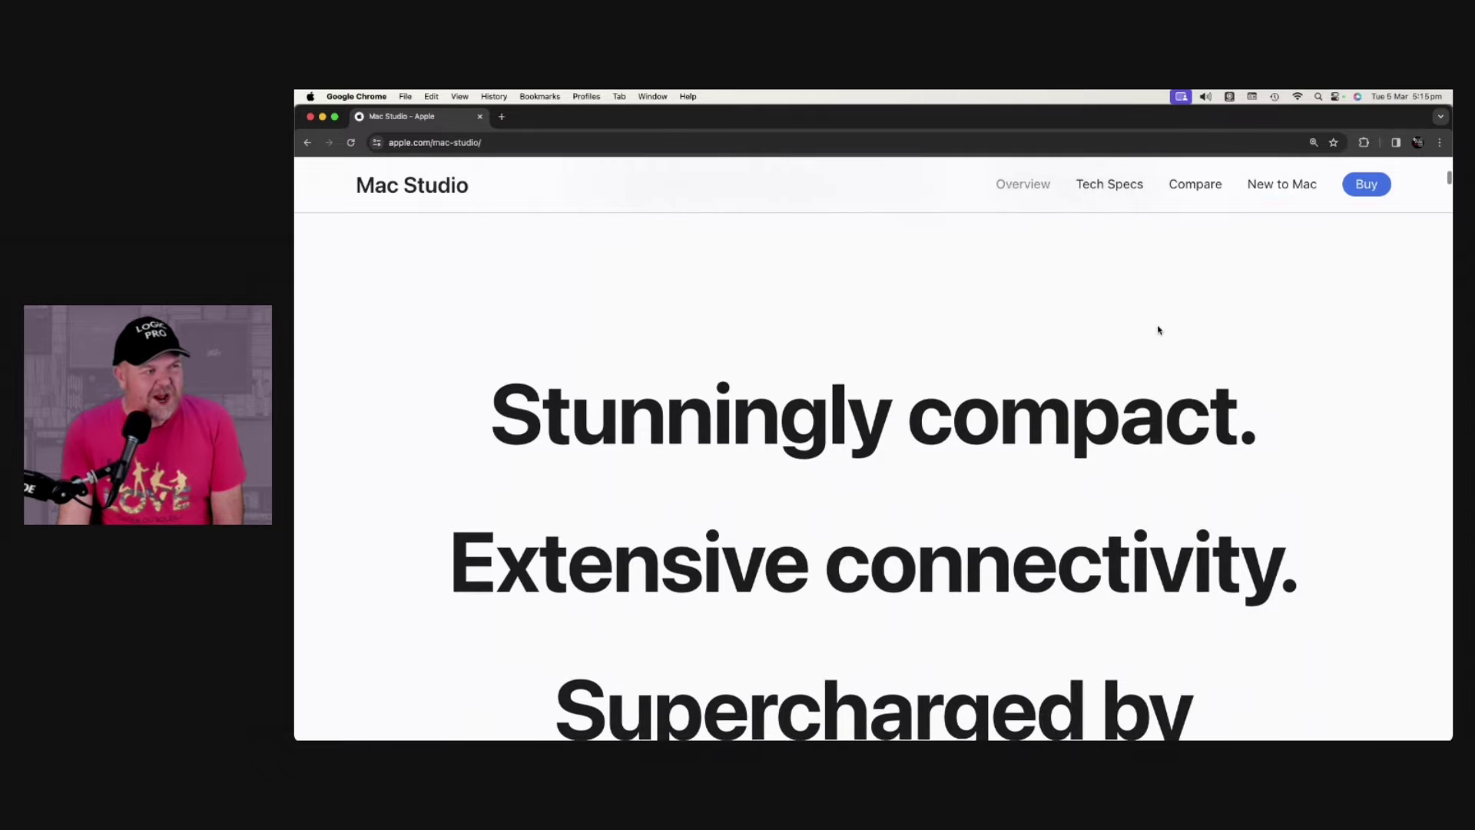
pyautogui.scroll(-2, 1204, 321)
pyautogui.scroll(-1, 1203, 320)
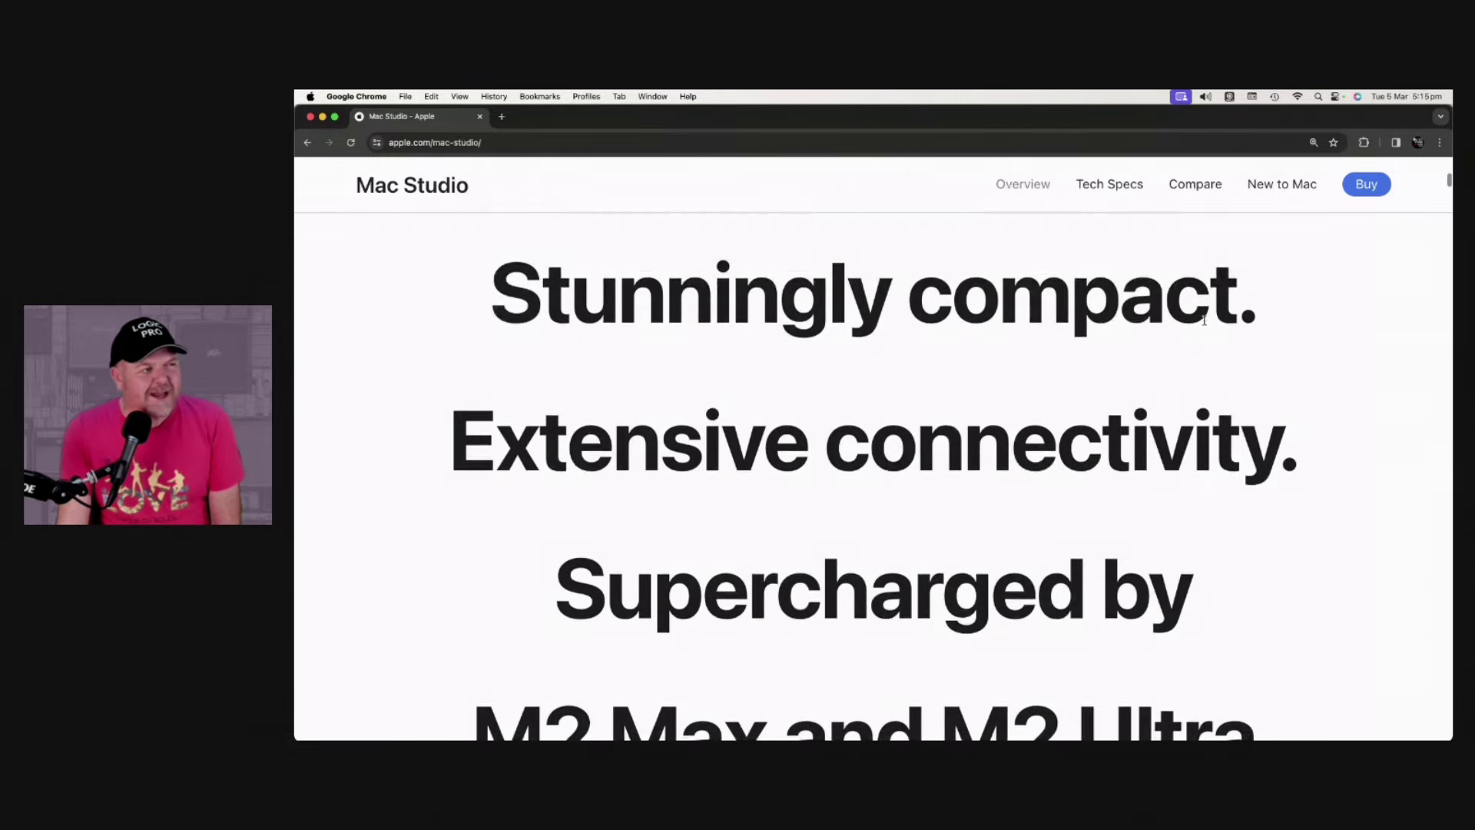
pyautogui.scroll(-3, 1204, 322)
pyautogui.scroll(-3, 1204, 324)
pyautogui.scroll(-3, 1205, 324)
pyautogui.scroll(-2, 1205, 323)
pyautogui.scroll(-1, 1204, 323)
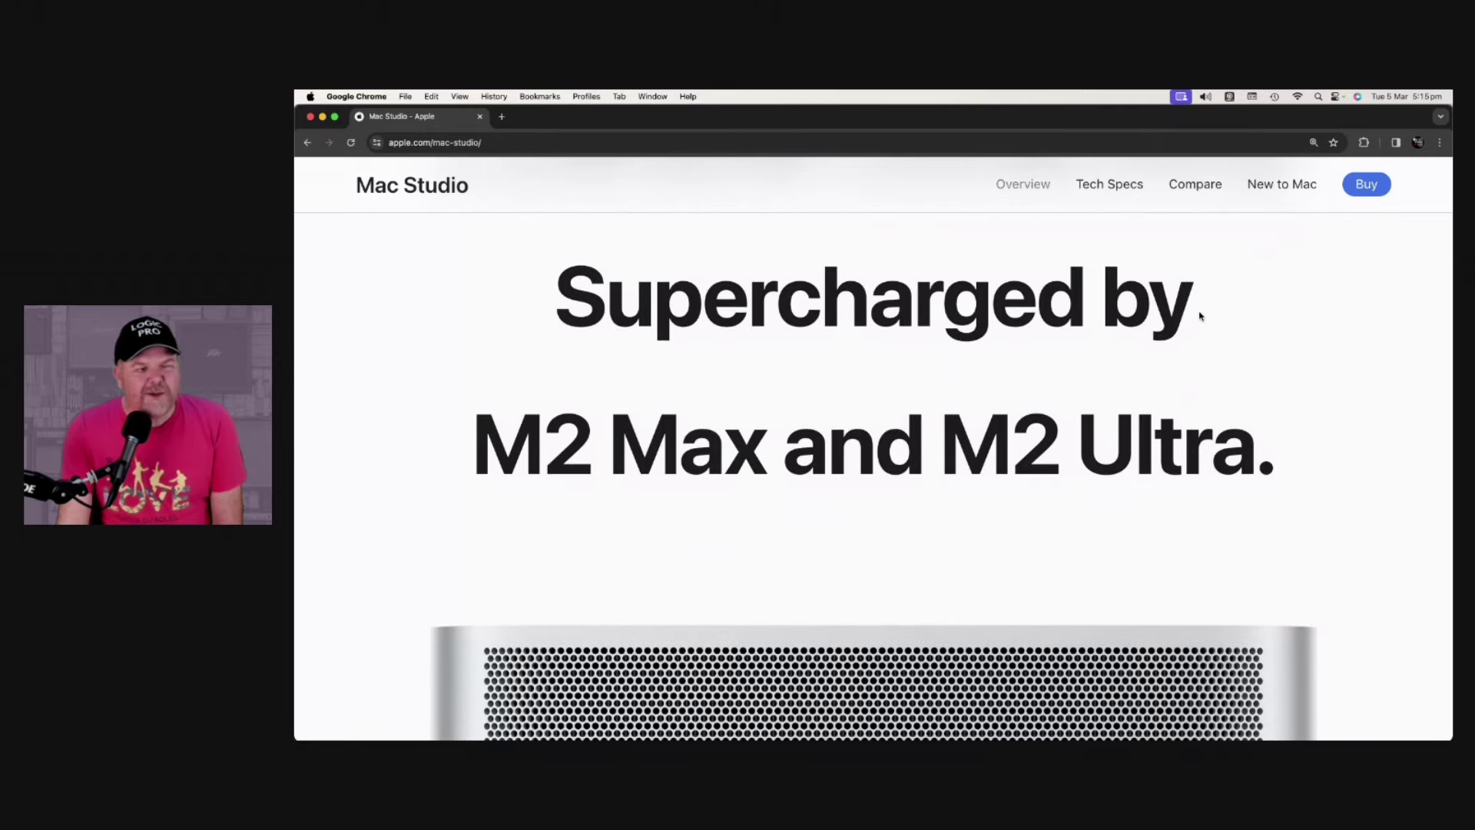
pyautogui.scroll(-1, 1204, 317)
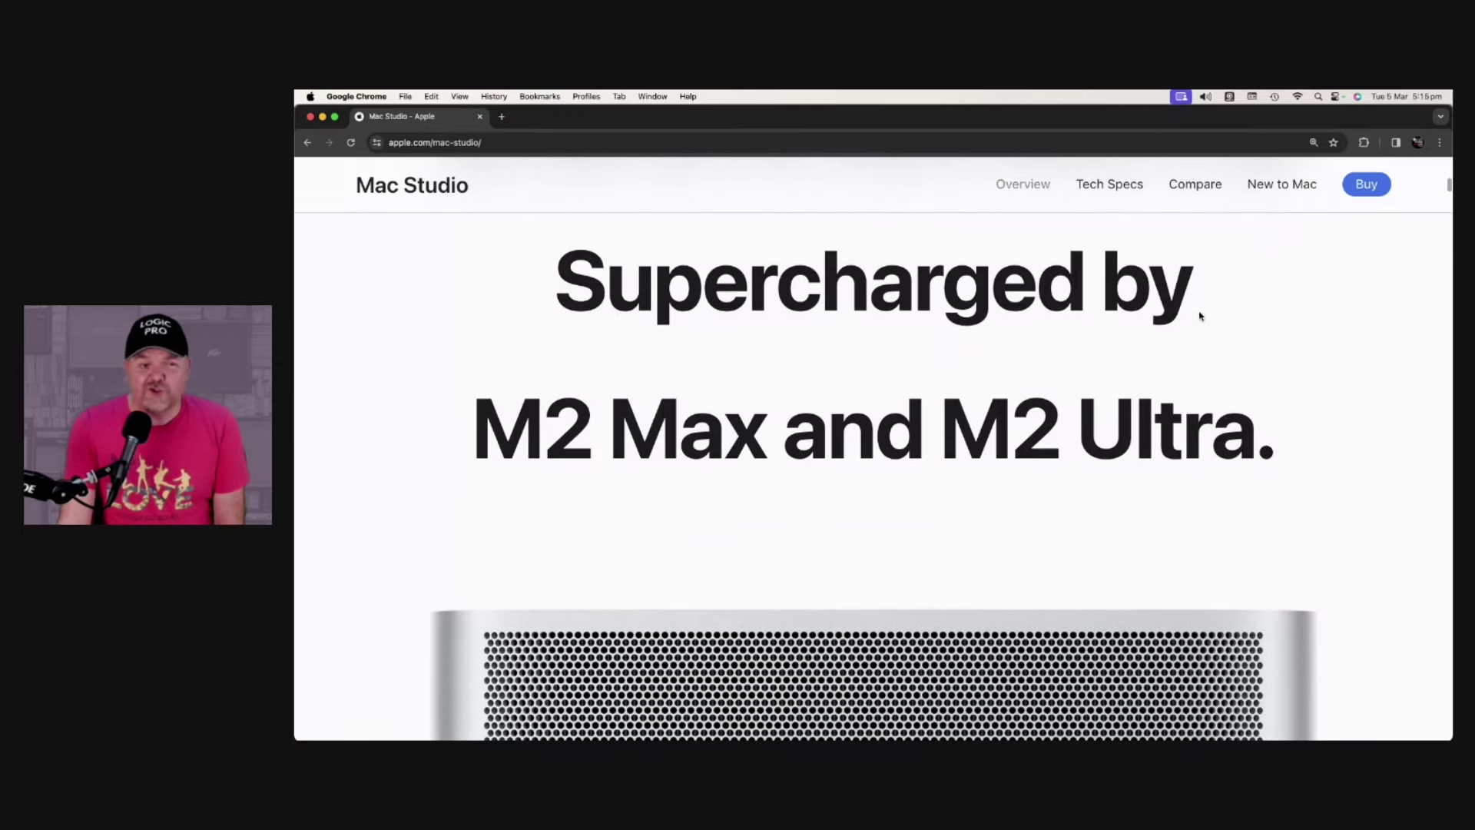
pyautogui.scroll(-3, 1204, 317)
pyautogui.scroll(-1, 1204, 317)
pyautogui.scroll(-3, 1205, 317)
pyautogui.scroll(-3, 1204, 317)
pyautogui.scroll(-2, 1204, 316)
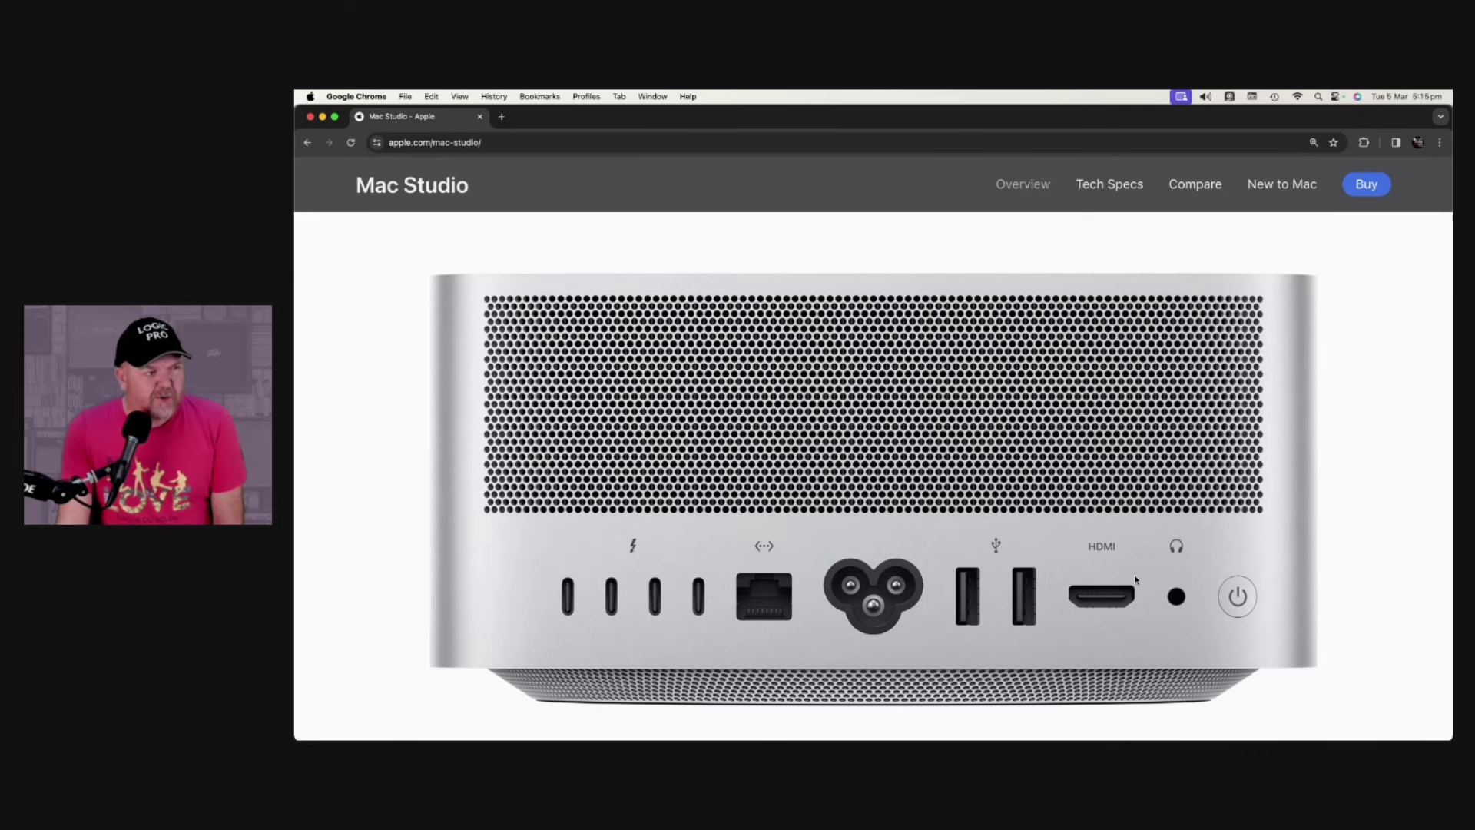
pyautogui.scroll(-5, 1240, 529)
pyautogui.scroll(-5, 1221, 525)
pyautogui.scroll(-5, 1210, 525)
pyautogui.scroll(-3, 1203, 523)
pyautogui.scroll(-5, 1203, 525)
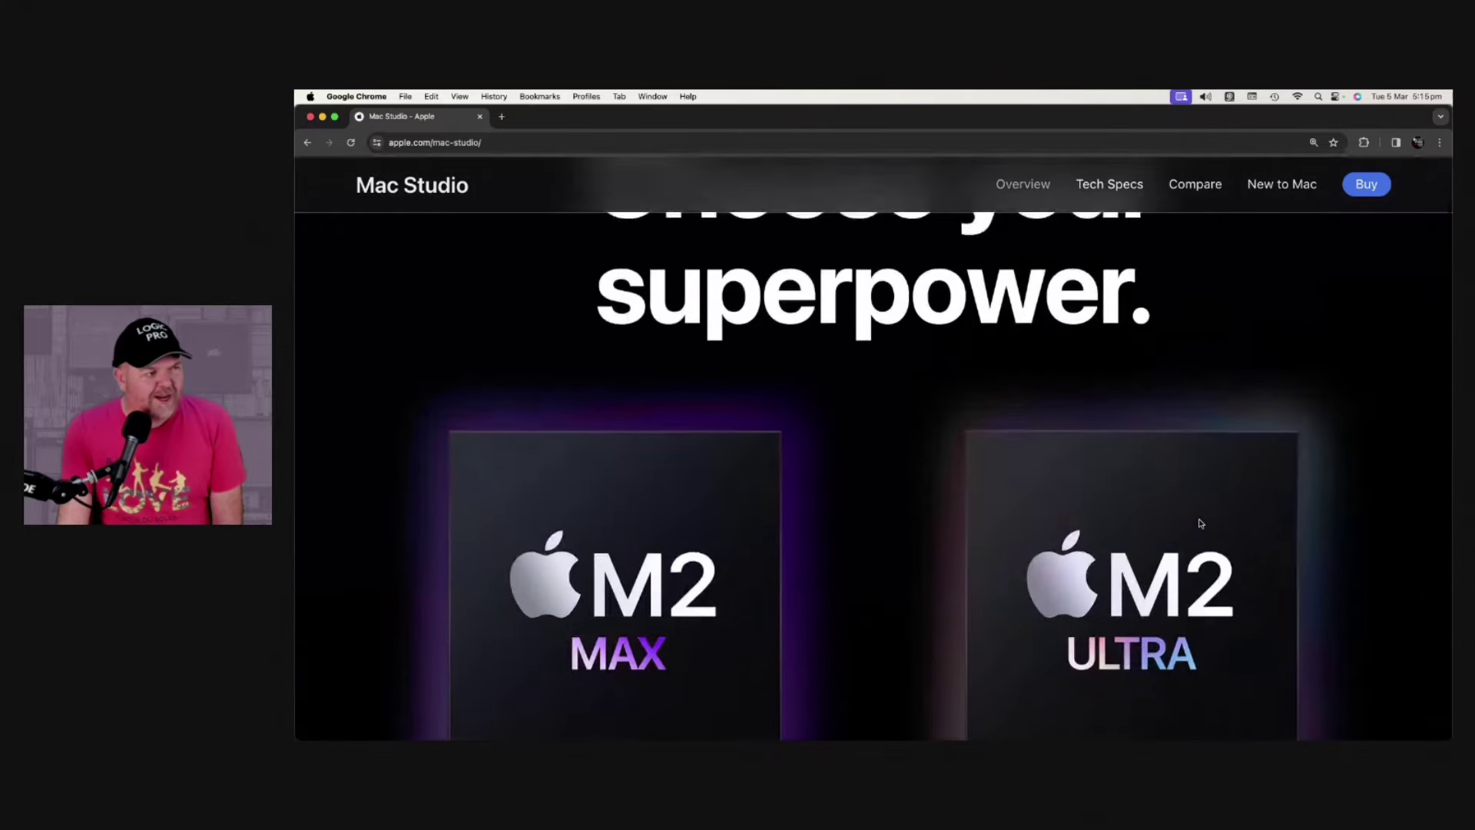
pyautogui.scroll(-5, 1153, 525)
pyautogui.scroll(-3, 991, 521)
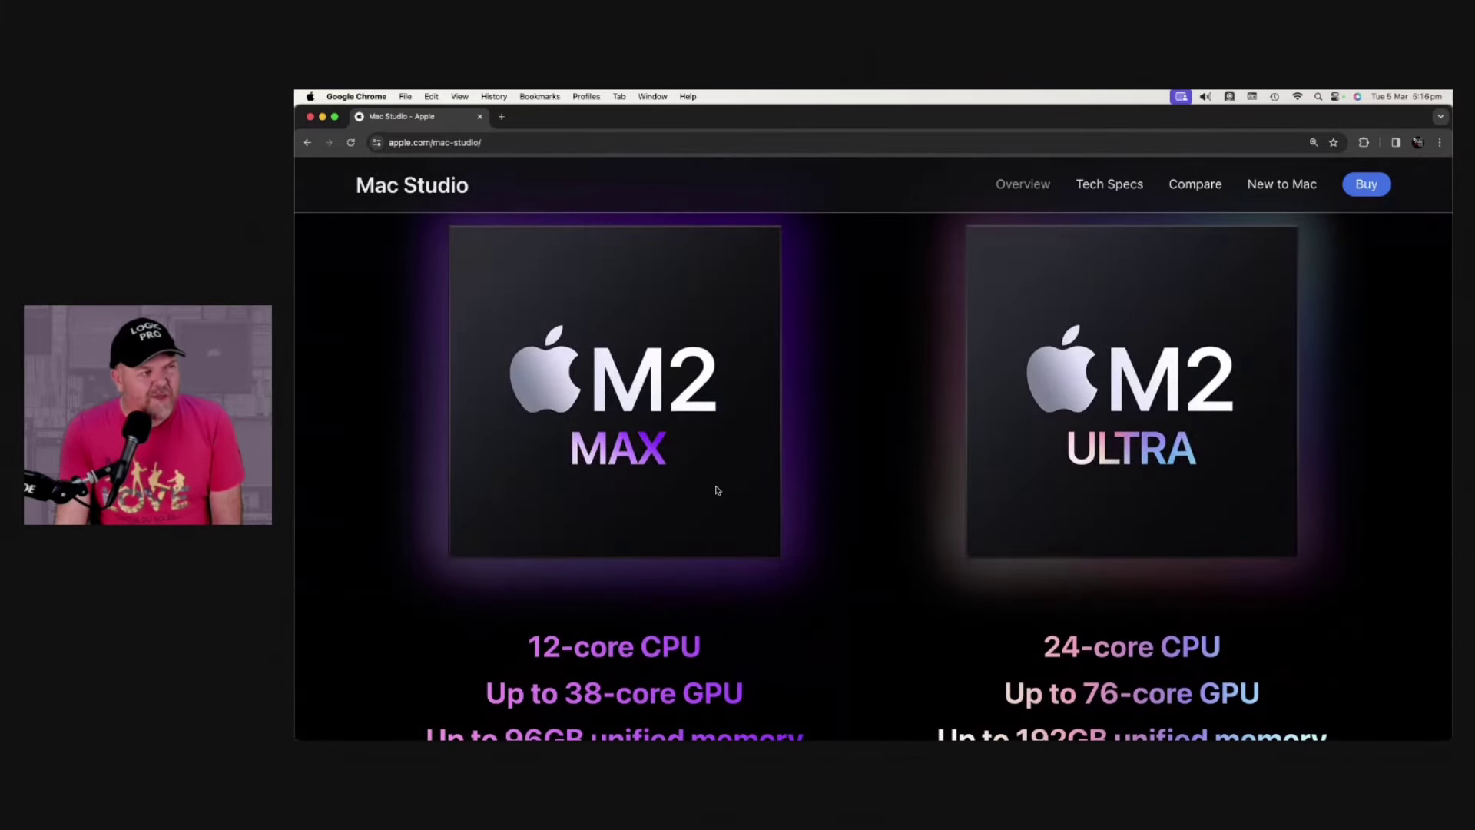
pyautogui.scroll(-5, 940, 463)
pyautogui.scroll(-5, 935, 466)
pyautogui.scroll(-3, 929, 466)
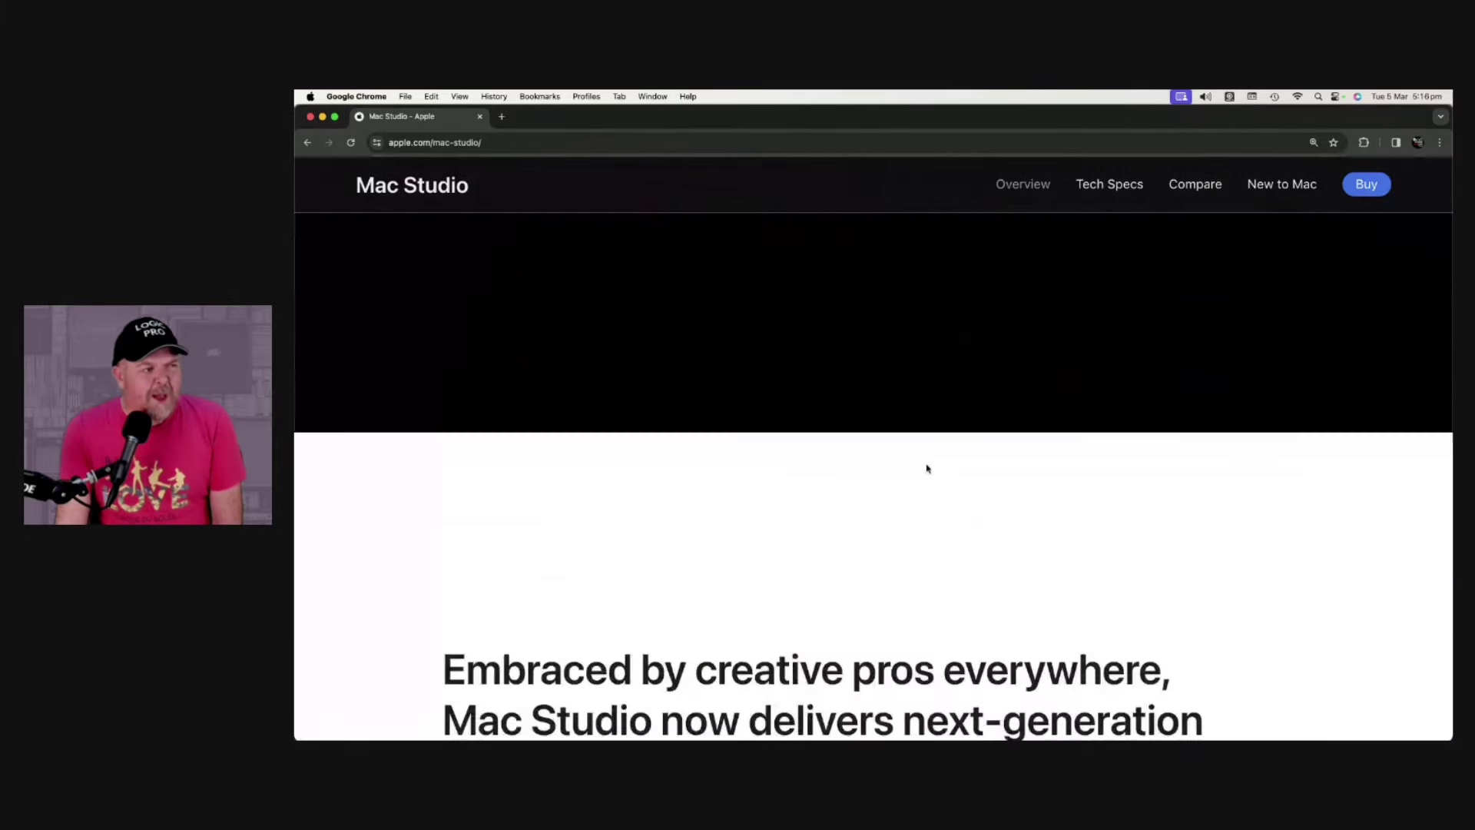
pyautogui.scroll(-3, 926, 469)
pyautogui.scroll(-4, 926, 468)
pyautogui.scroll(-2, 926, 468)
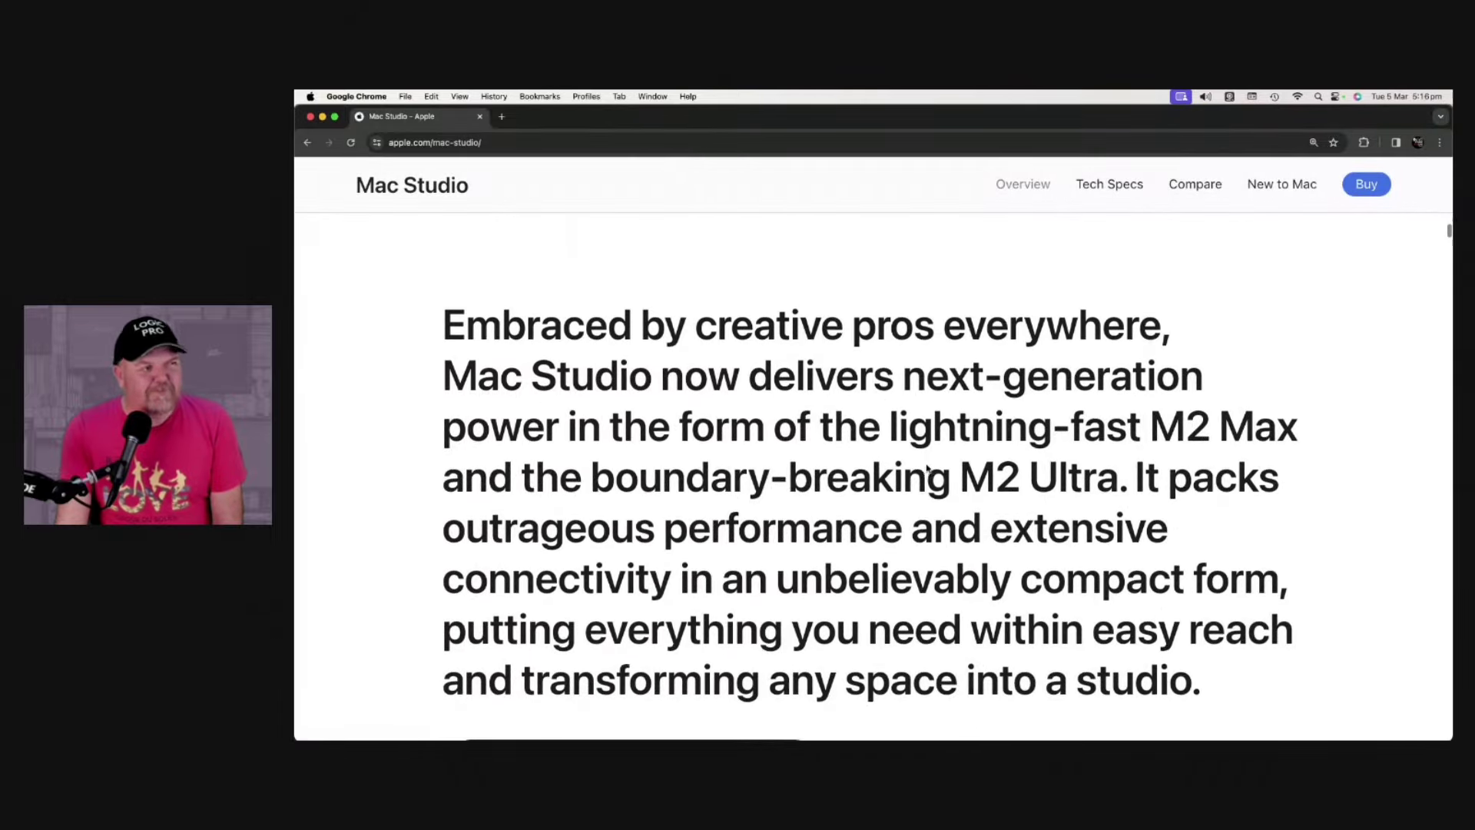
pyautogui.scroll(-2, 926, 468)
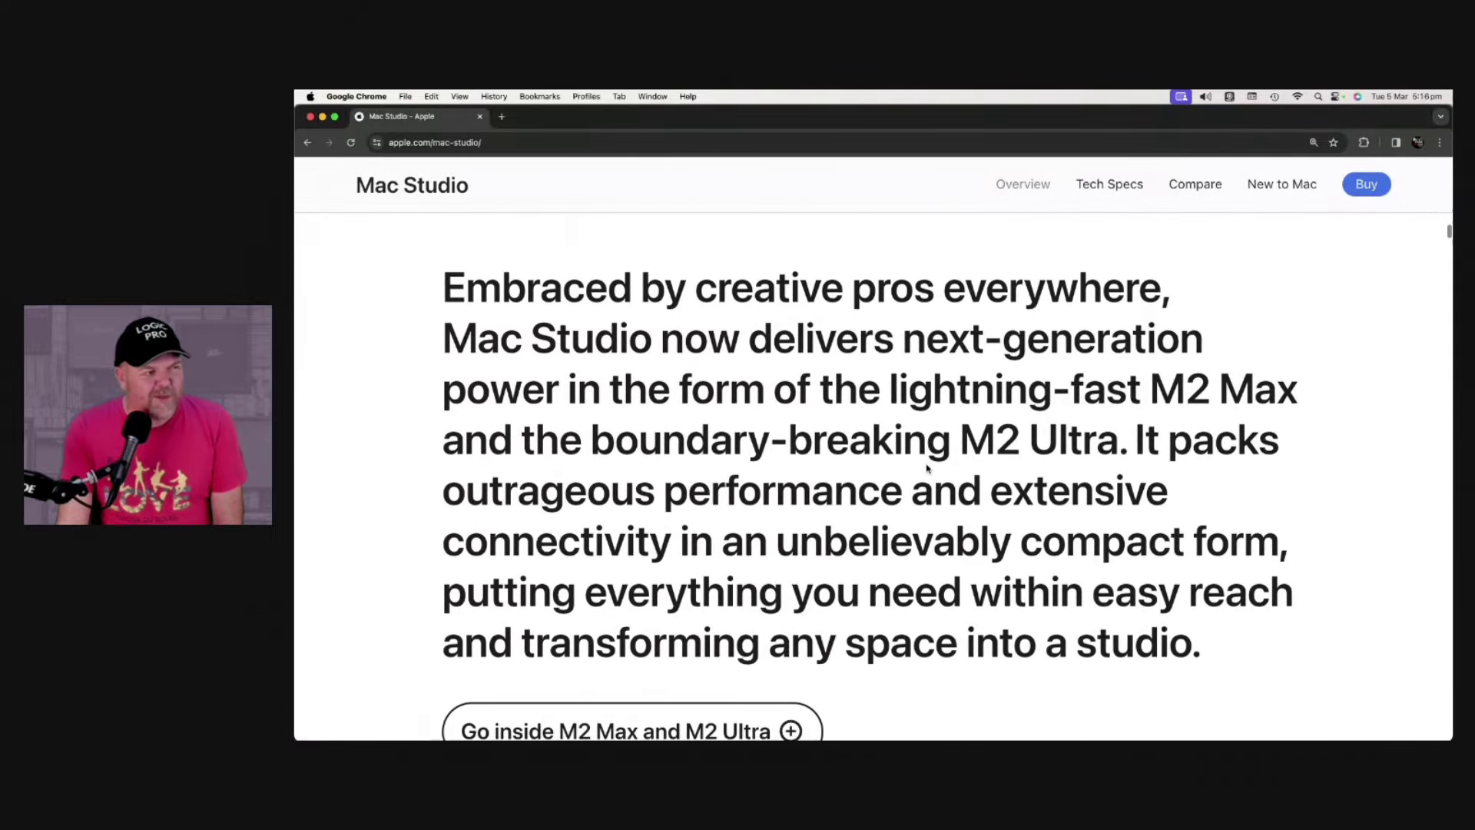
pyautogui.scroll(-1, 927, 468)
pyautogui.scroll(-1, 926, 467)
pyautogui.scroll(-1, 926, 468)
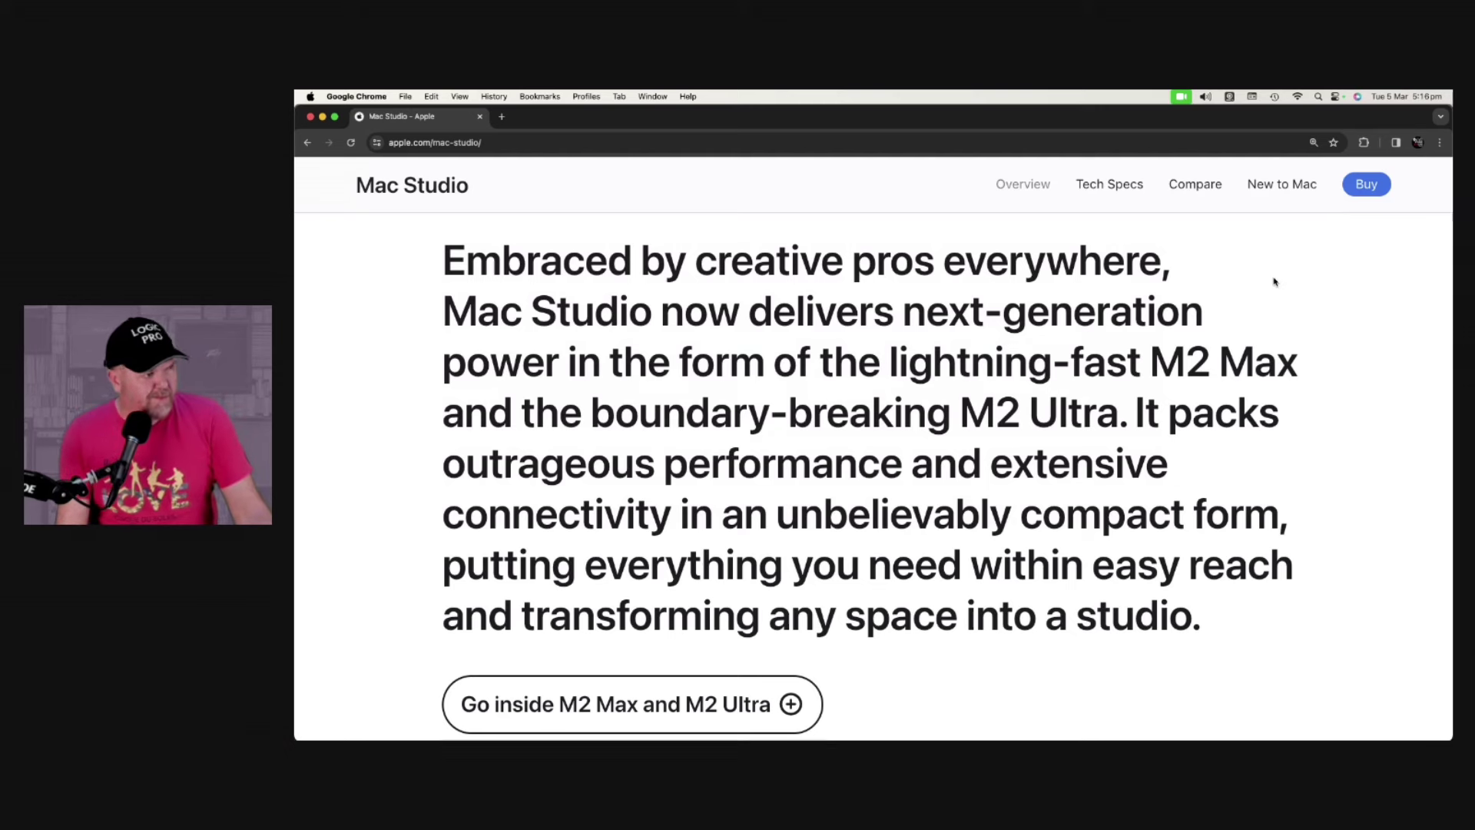
pyautogui.click(1366, 185)
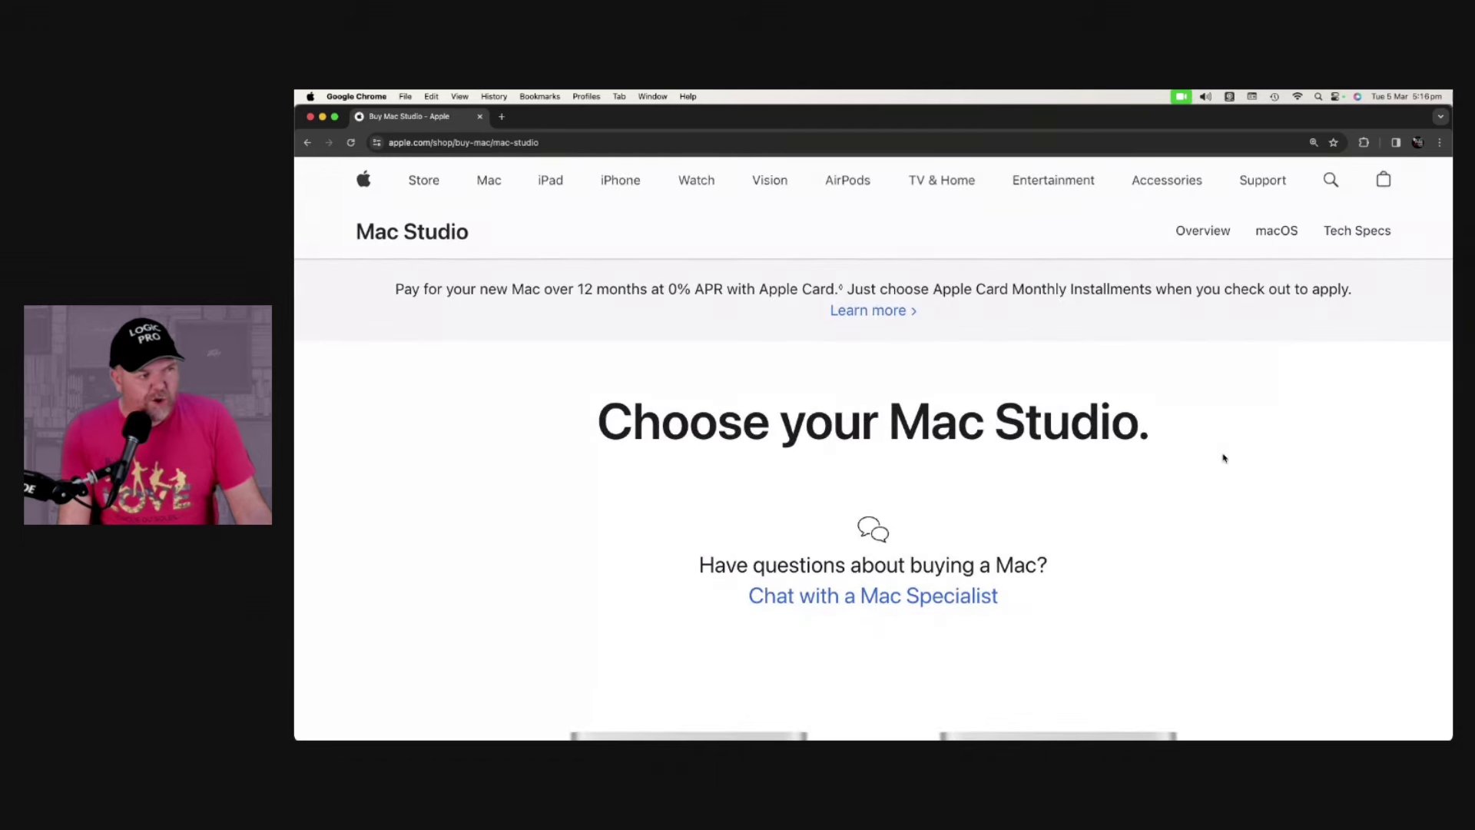
pyautogui.scroll(-4, 1106, 438)
pyautogui.scroll(-6, 1129, 427)
pyautogui.scroll(-4, 1130, 427)
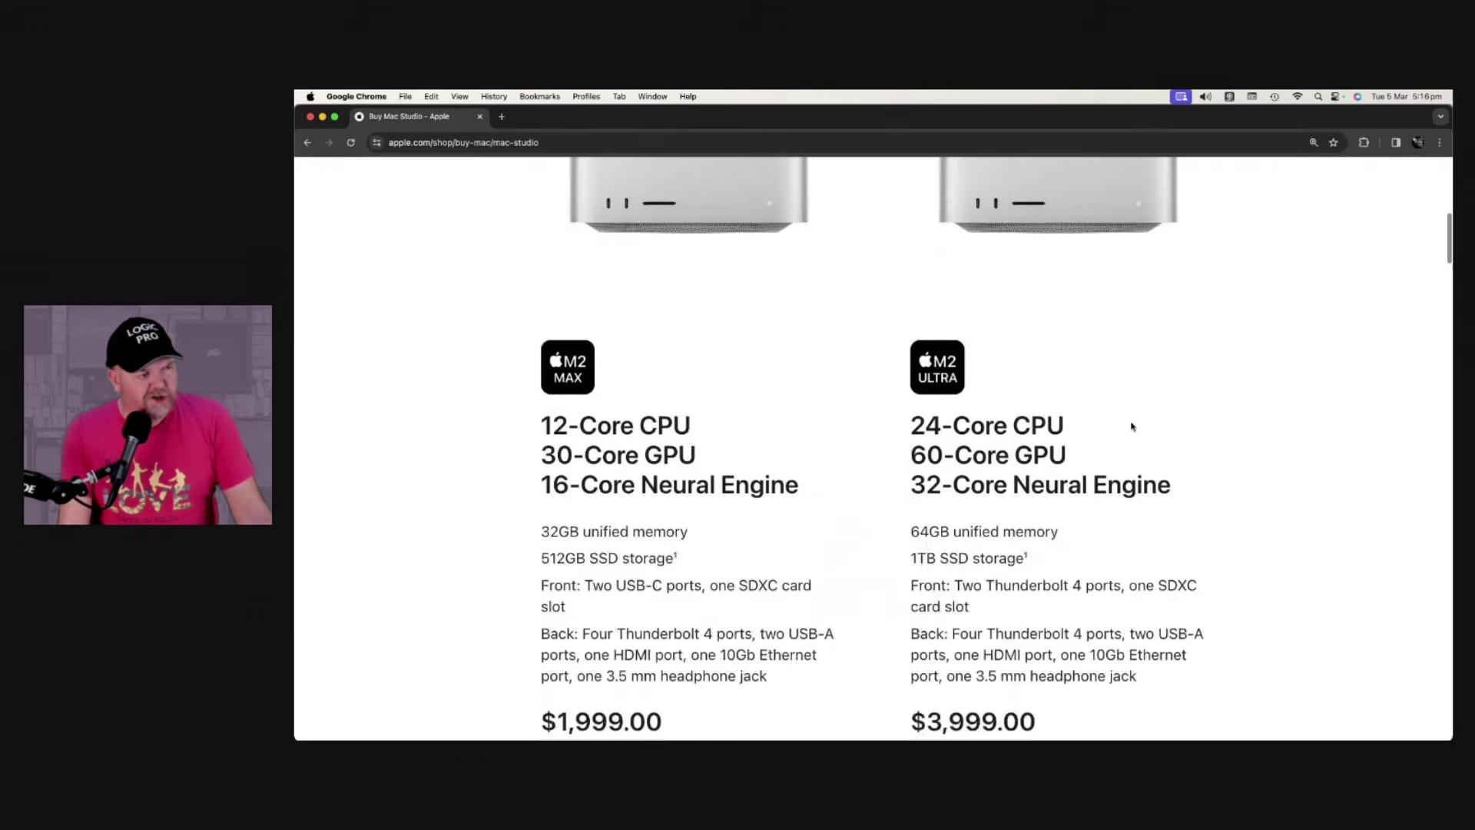
pyautogui.scroll(-1, 620, 424)
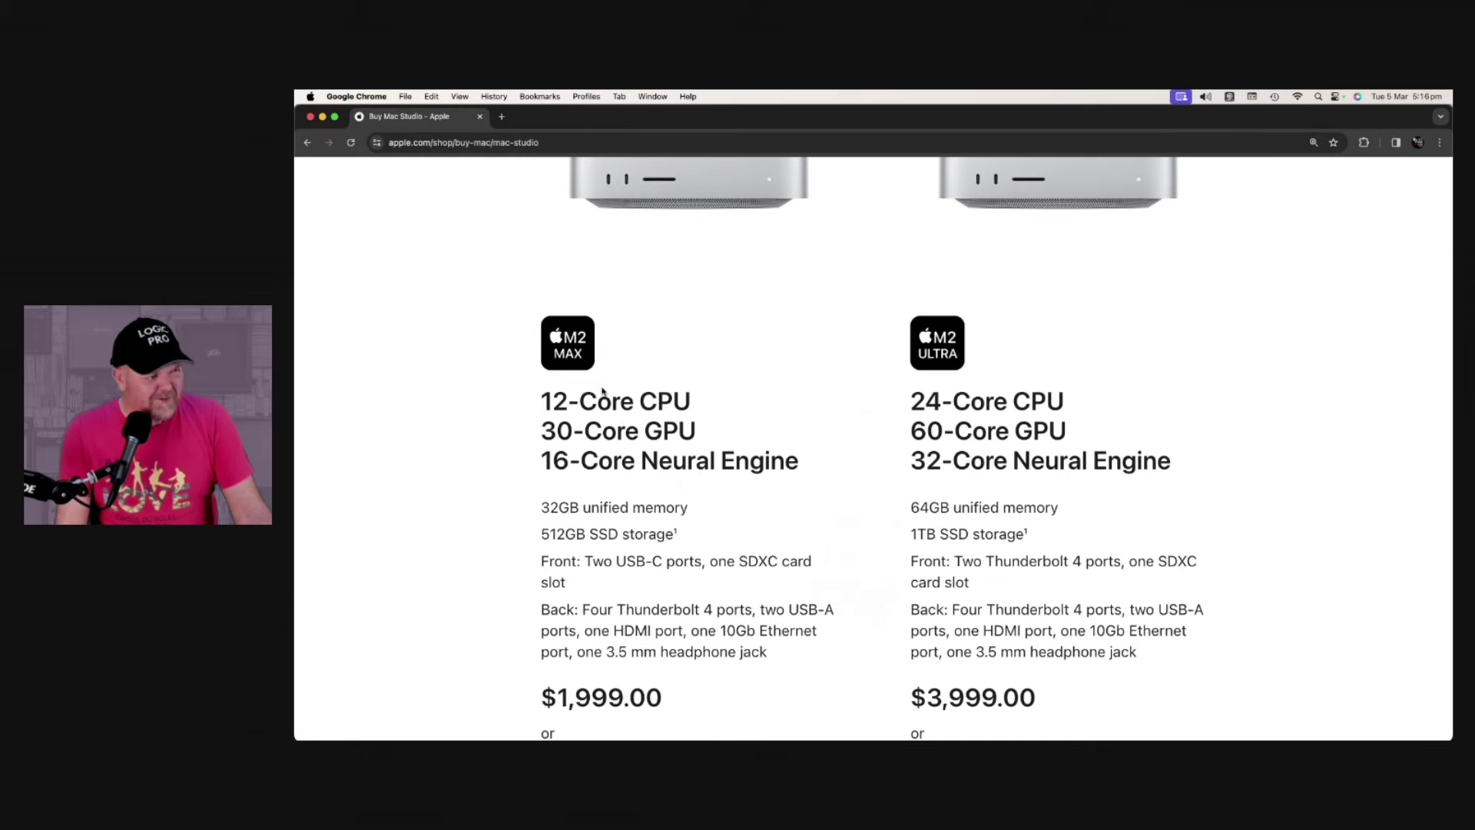
pyautogui.scroll(-1, 611, 432)
pyautogui.scroll(-2, 656, 556)
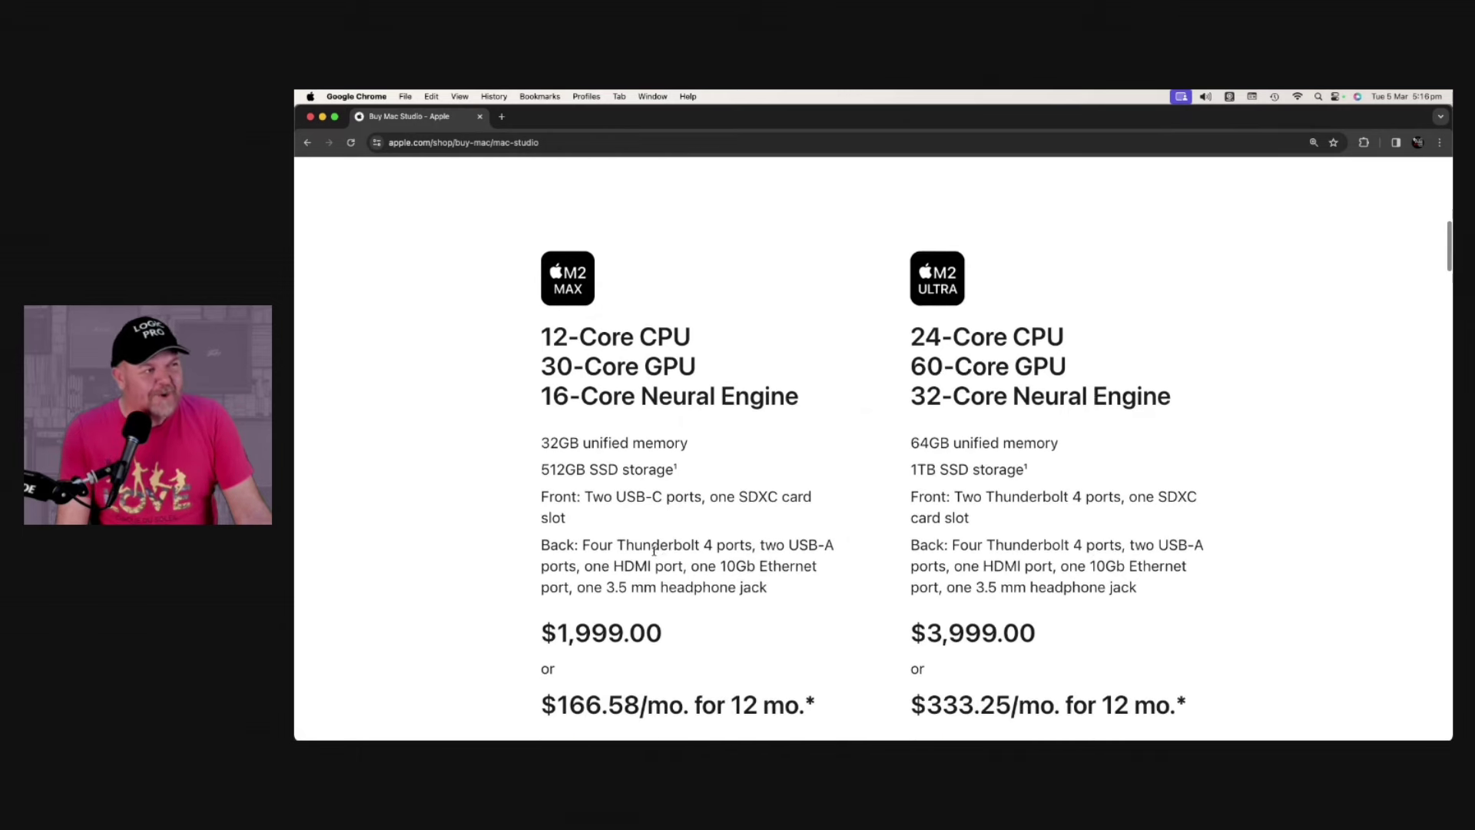
pyautogui.scroll(-1, 655, 555)
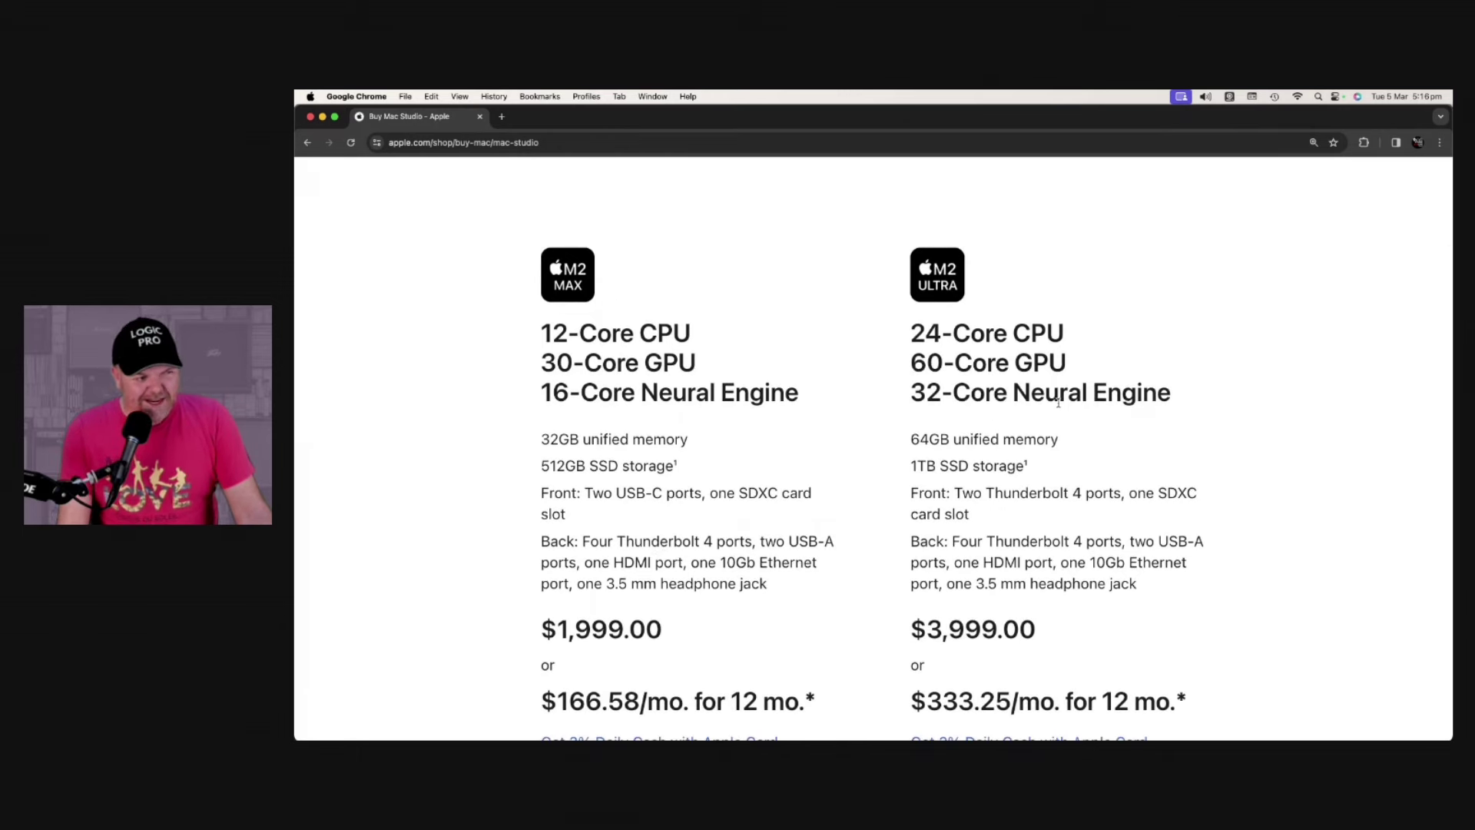
# Highlight Mac Studio specs: Ultra's 64GB and 1TB, M2 Max's $1,999.00 and 512GB SSD
pyautogui.doubleClick(917, 439)
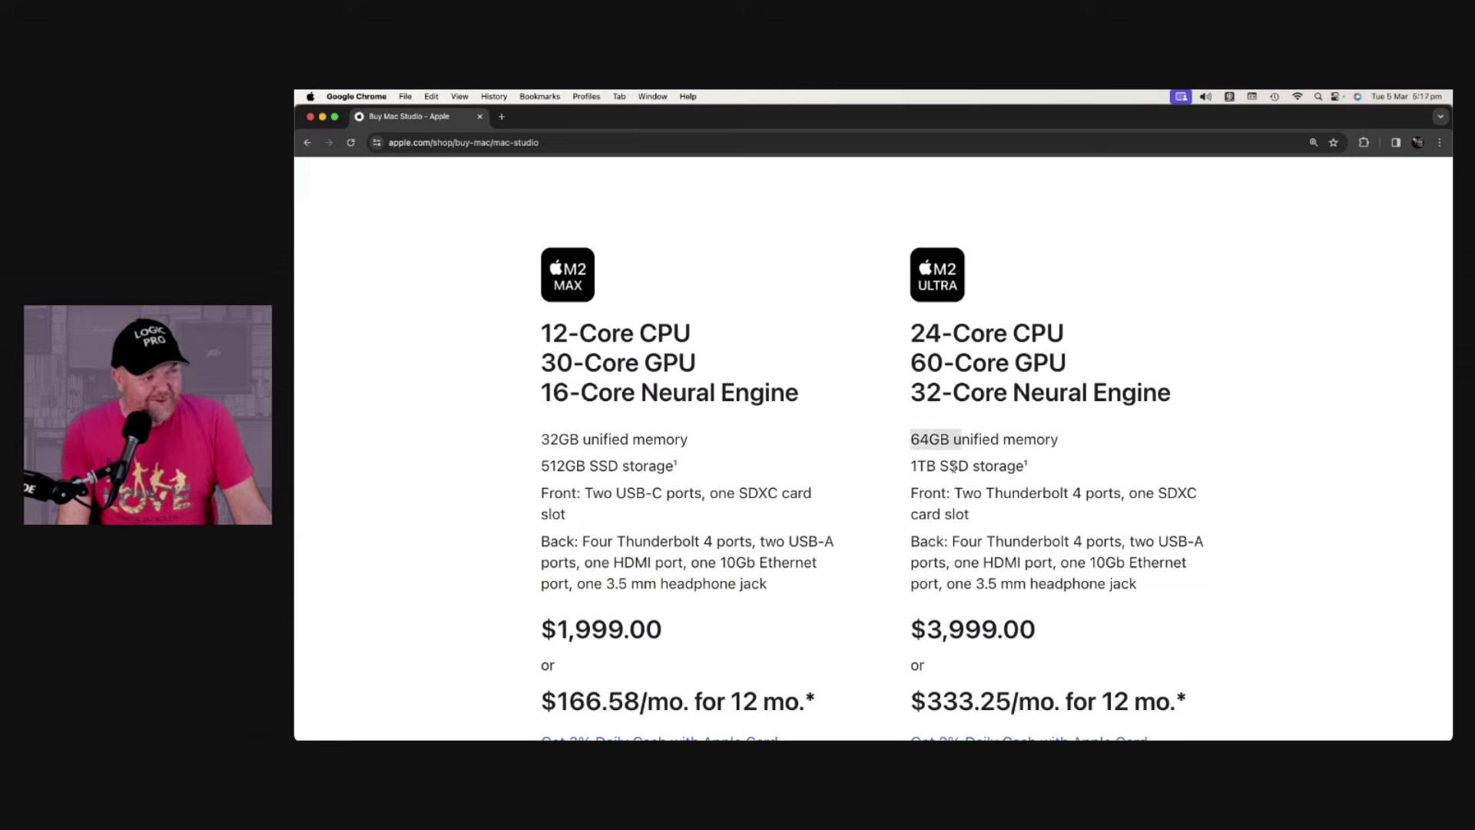
pyautogui.moveTo(914, 465); pyautogui.dragTo(966, 466)
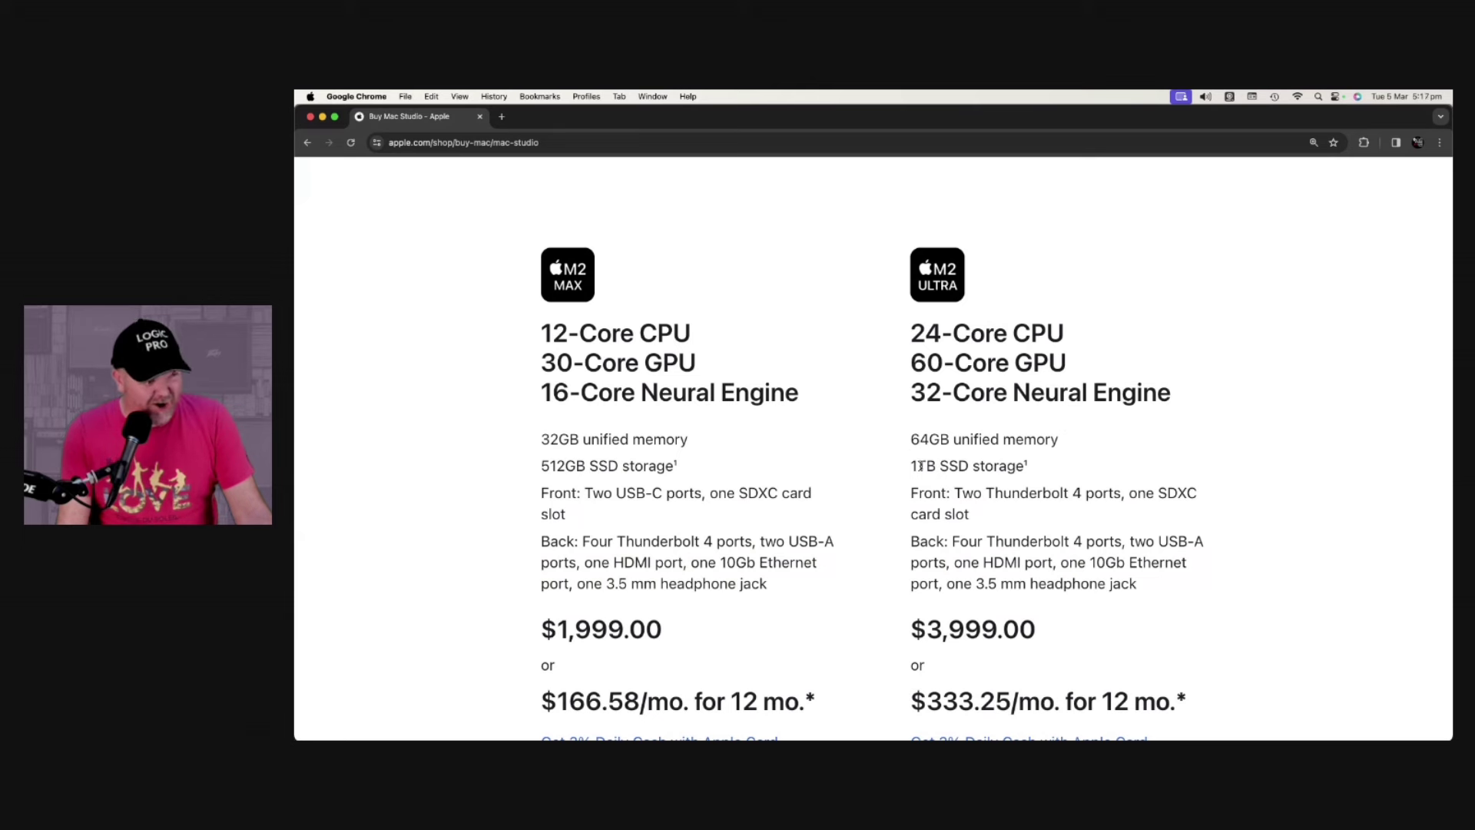
pyautogui.click(1083, 469)
pyautogui.scroll(-8, 1043, 473)
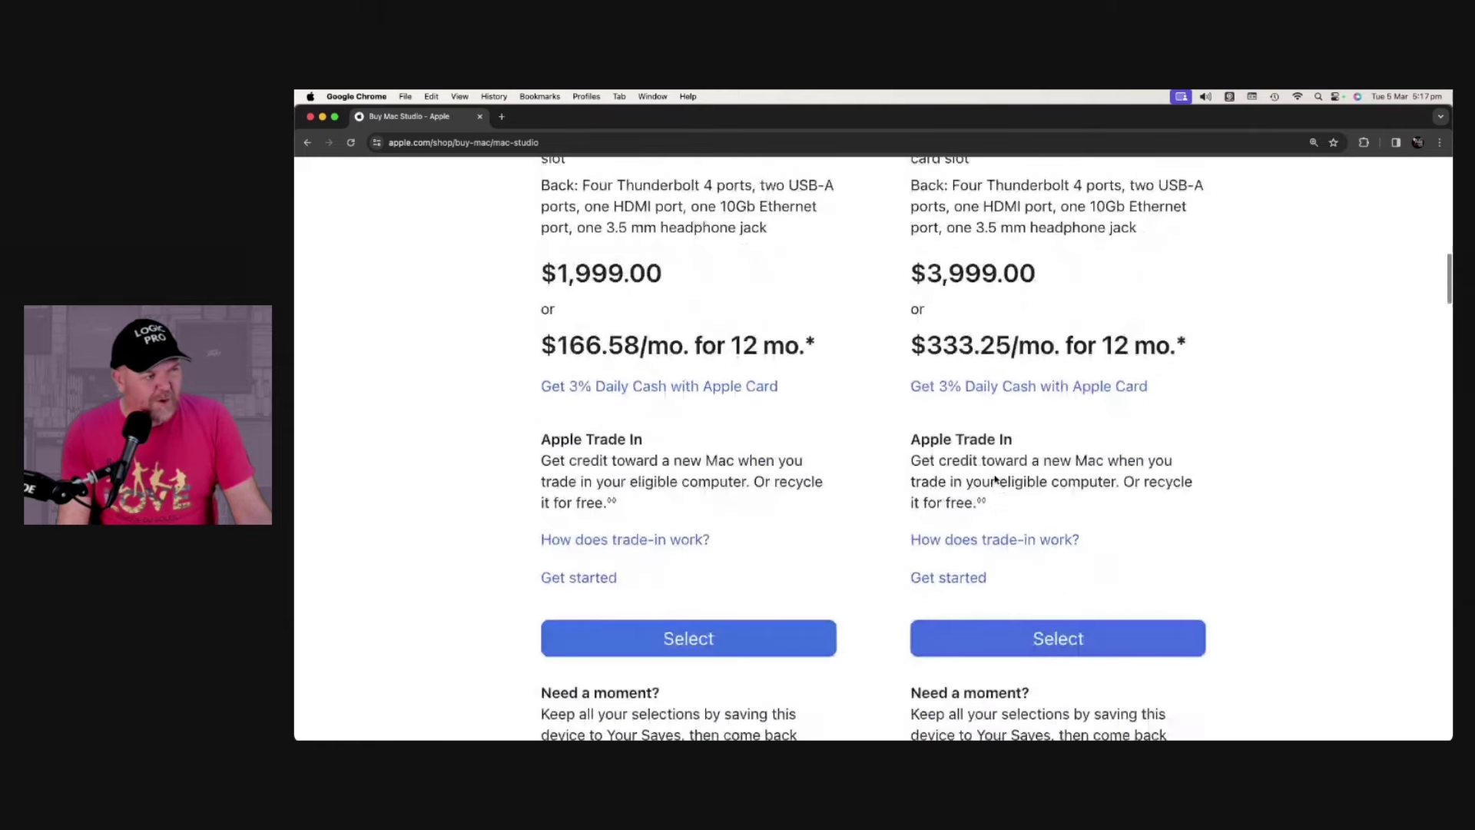
pyautogui.scroll(5, 996, 481)
pyautogui.scroll(1, 995, 481)
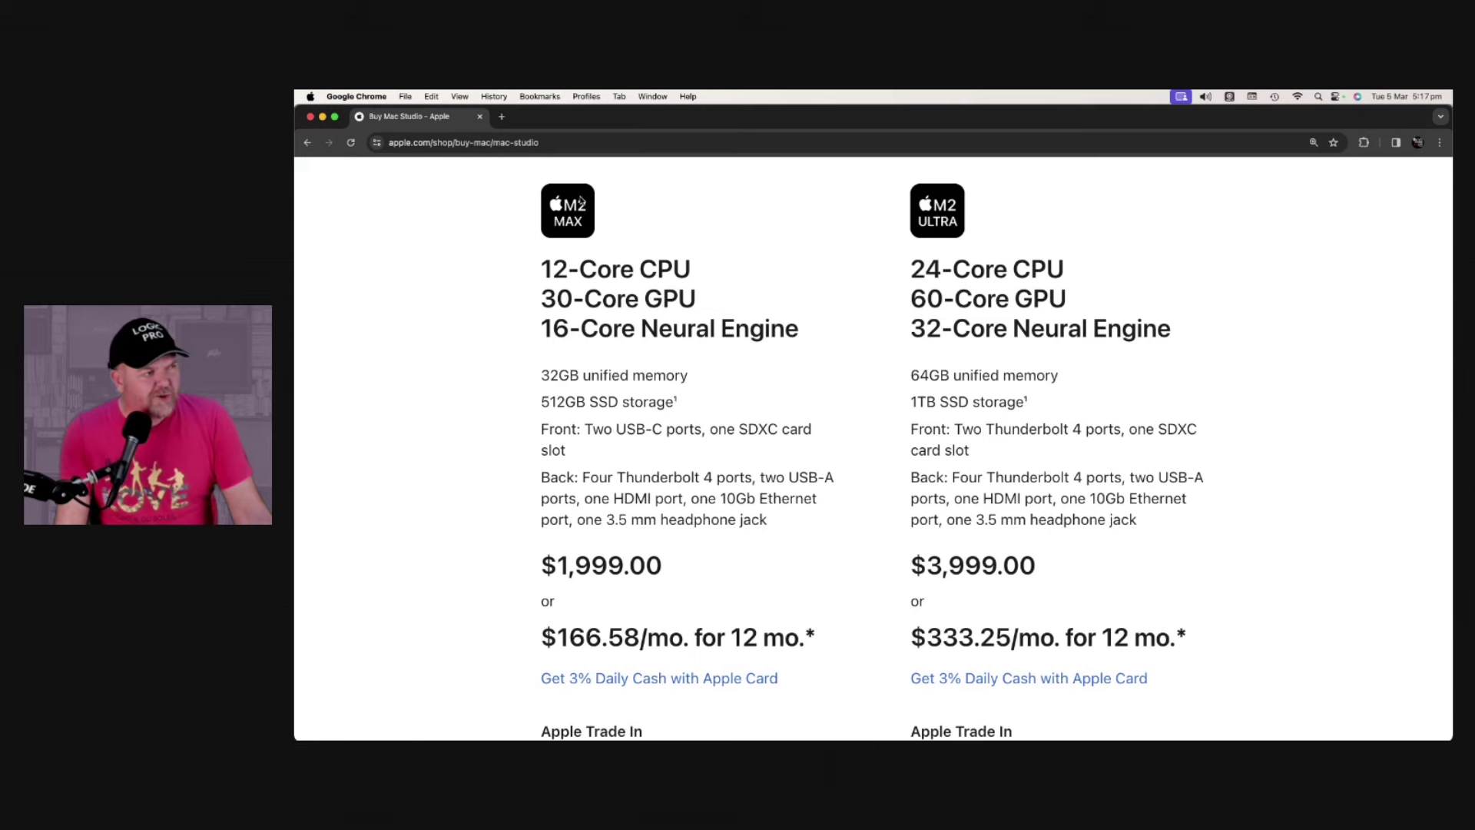
pyautogui.scroll(-2, 599, 277)
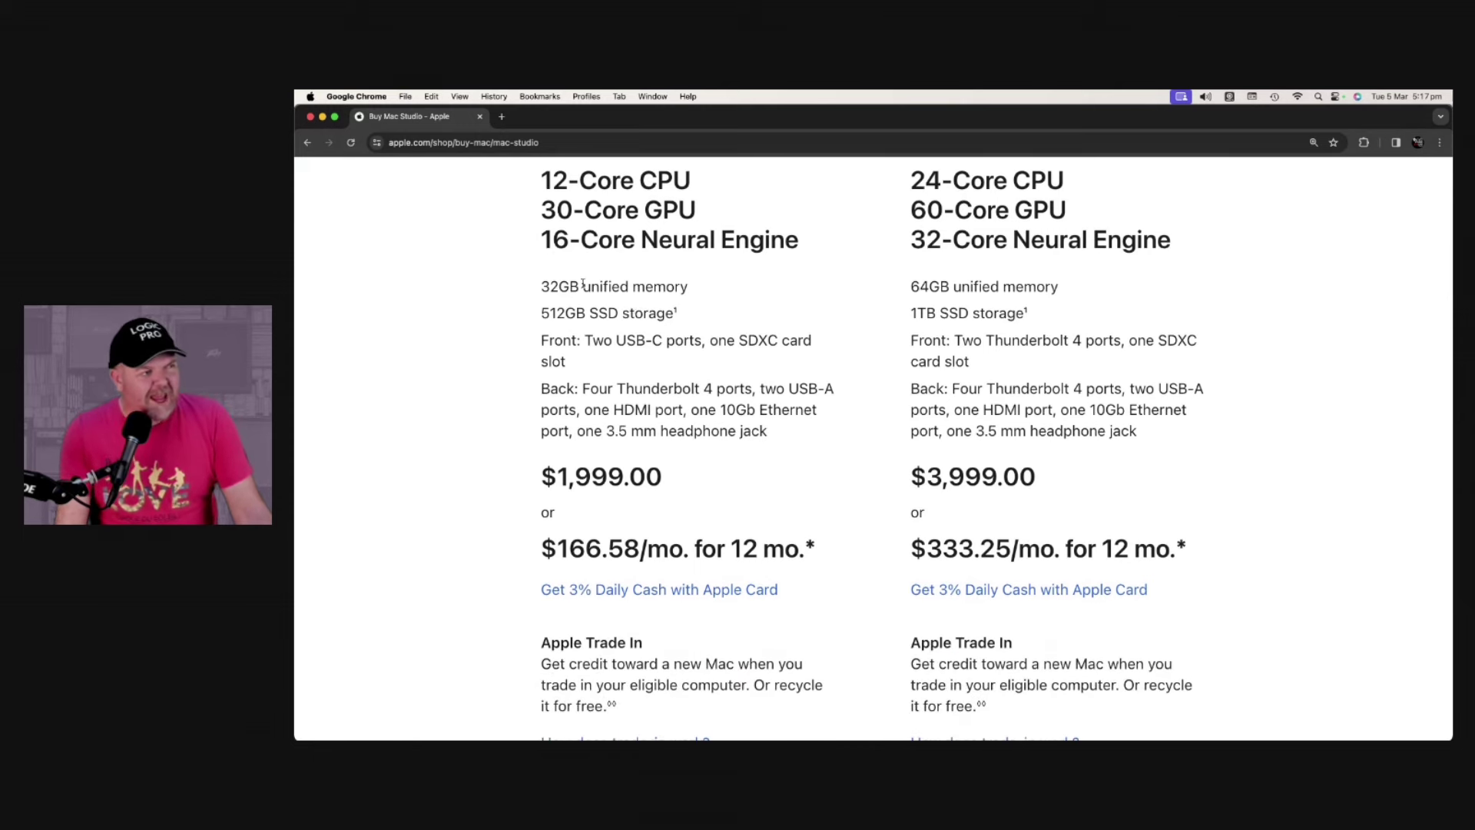
pyautogui.moveTo(669, 477); pyautogui.dragTo(556, 476)
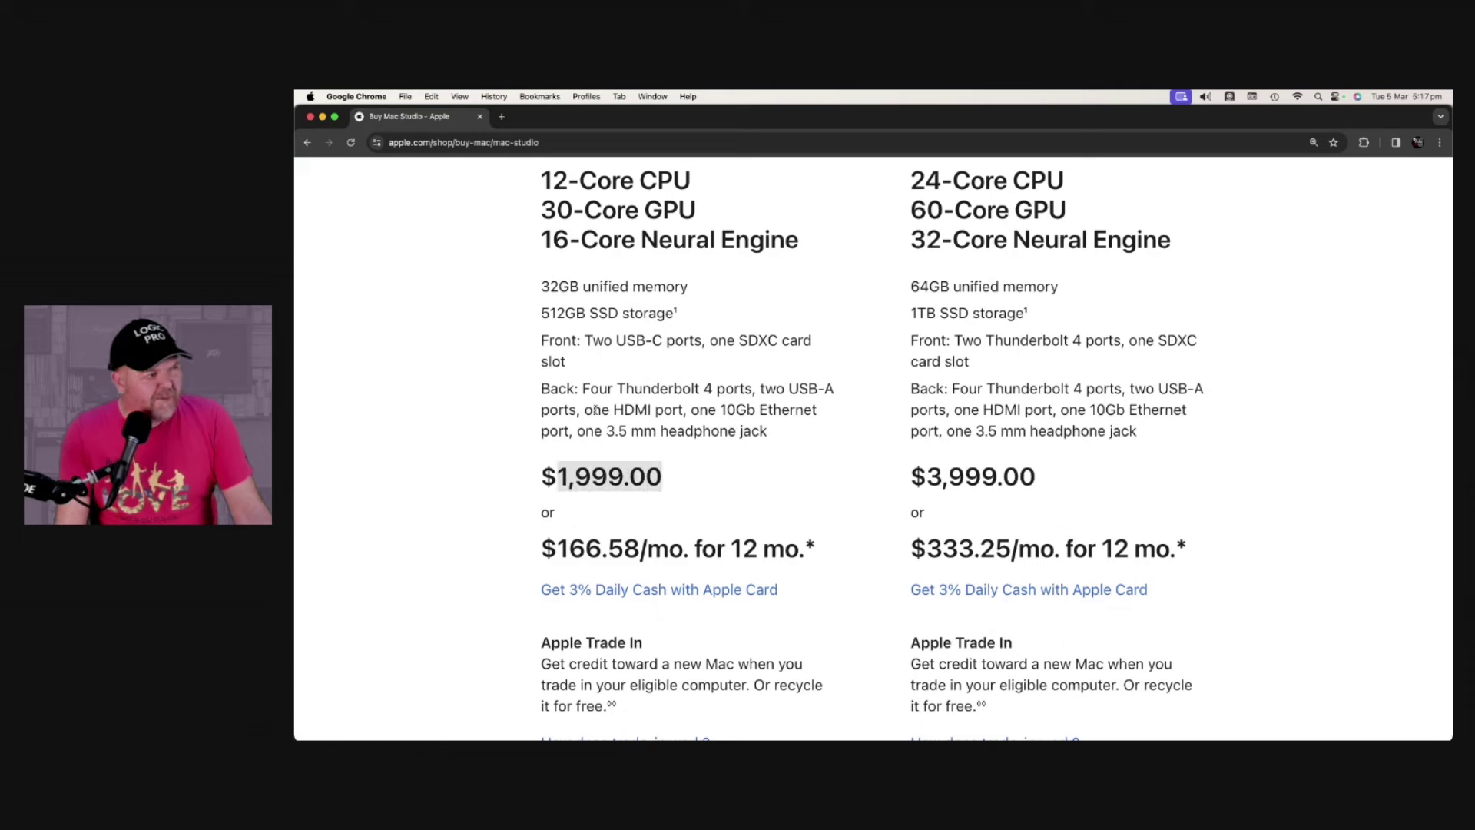
pyautogui.click(586, 281)
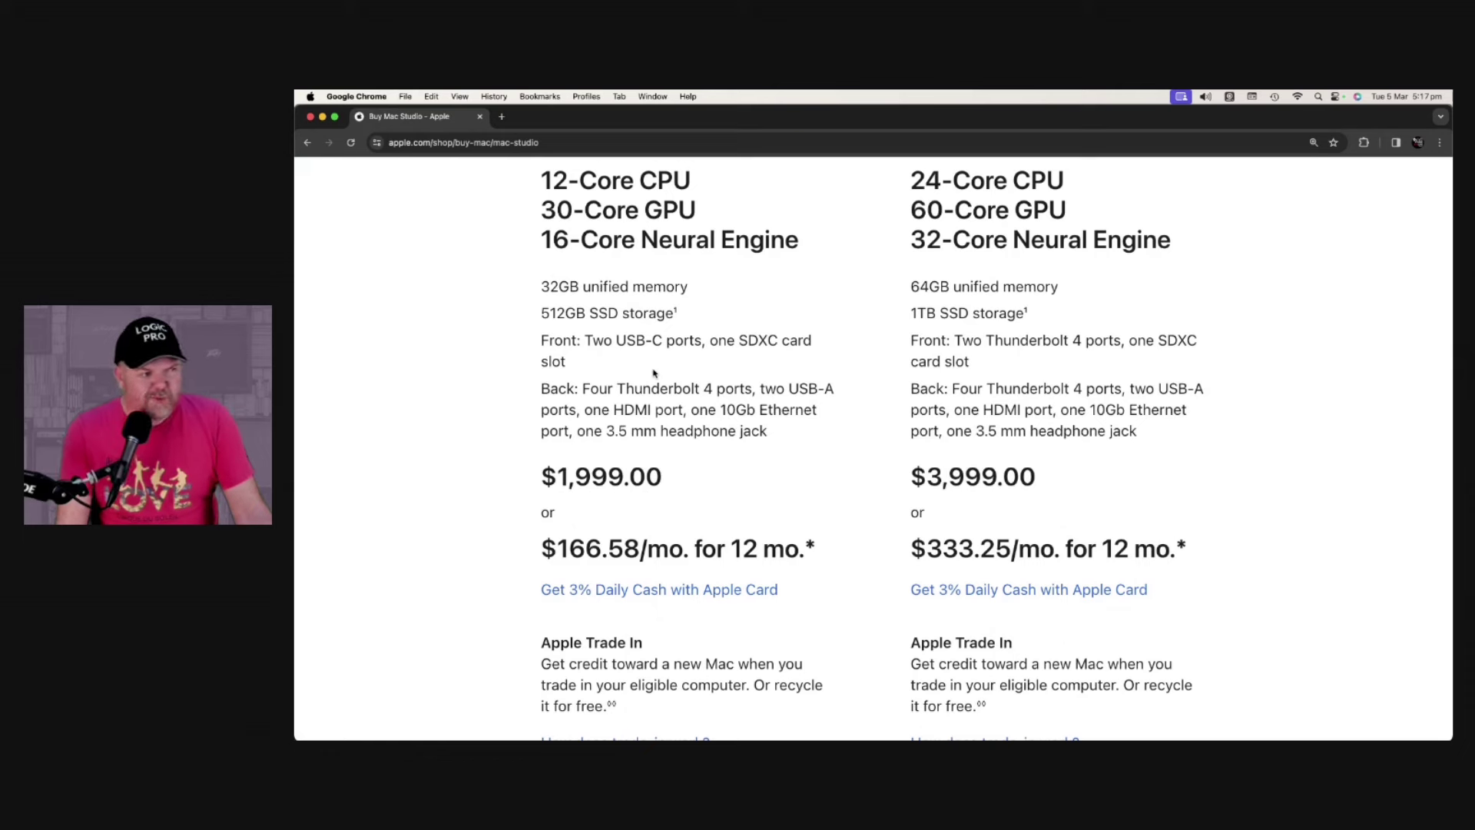
pyautogui.moveTo(681, 314); pyautogui.dragTo(535, 313)
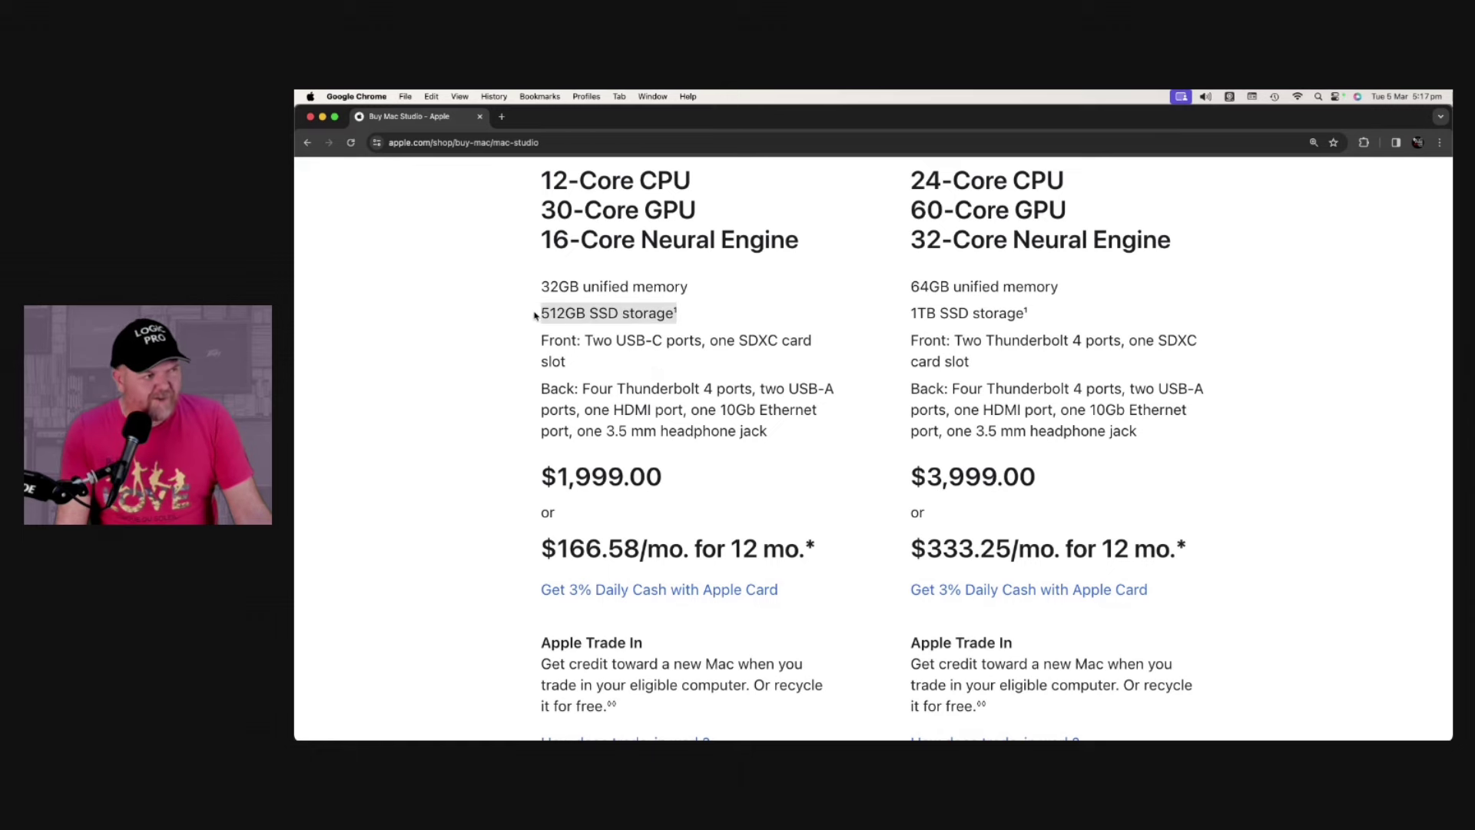
pyautogui.click(692, 321)
pyautogui.scroll(-5, 693, 404)
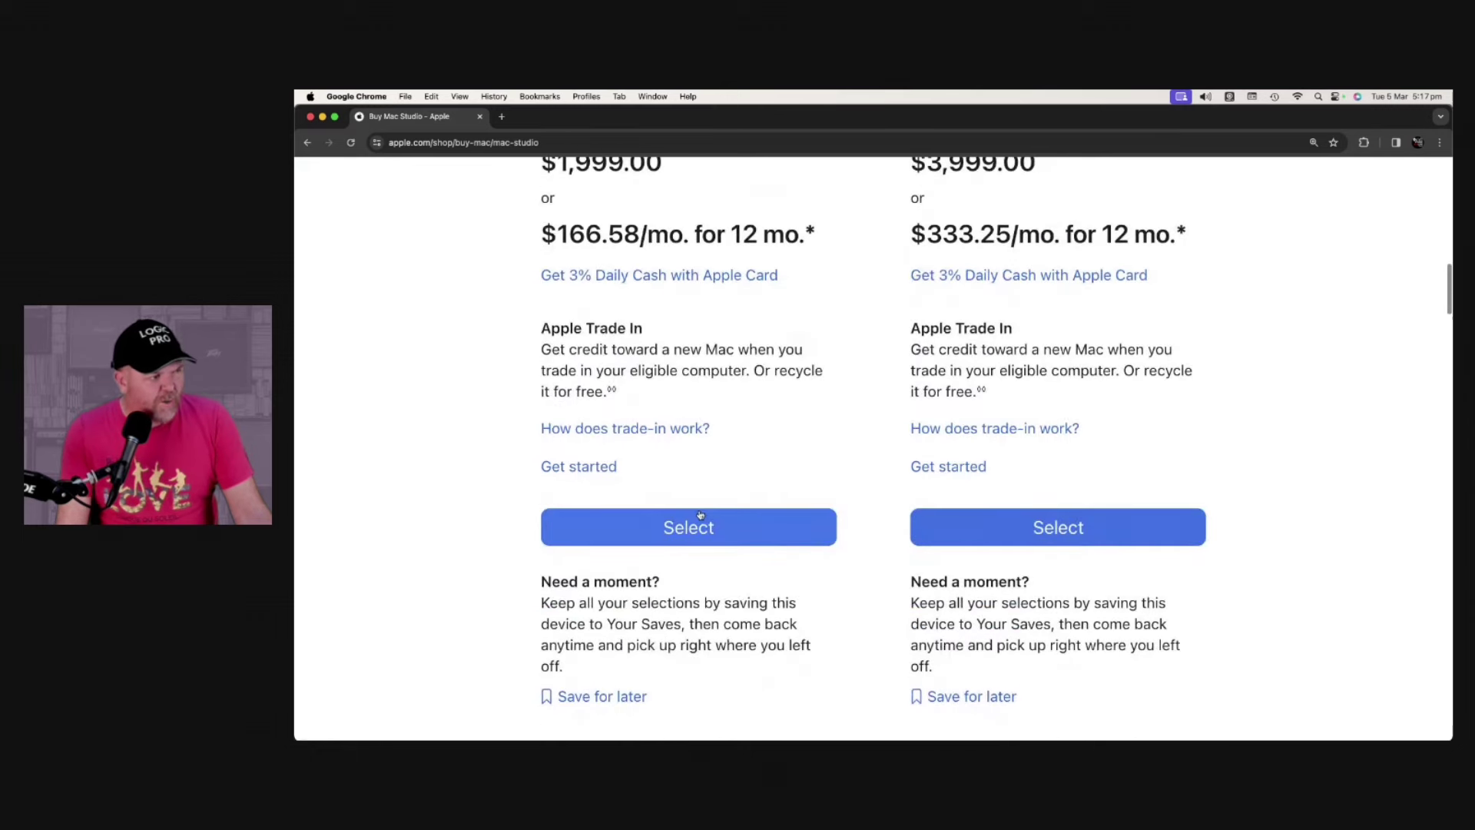
# Customize the M2 Max Mac Studio with a 1TB SSD, then return to the Mac overview
pyautogui.click(723, 539)
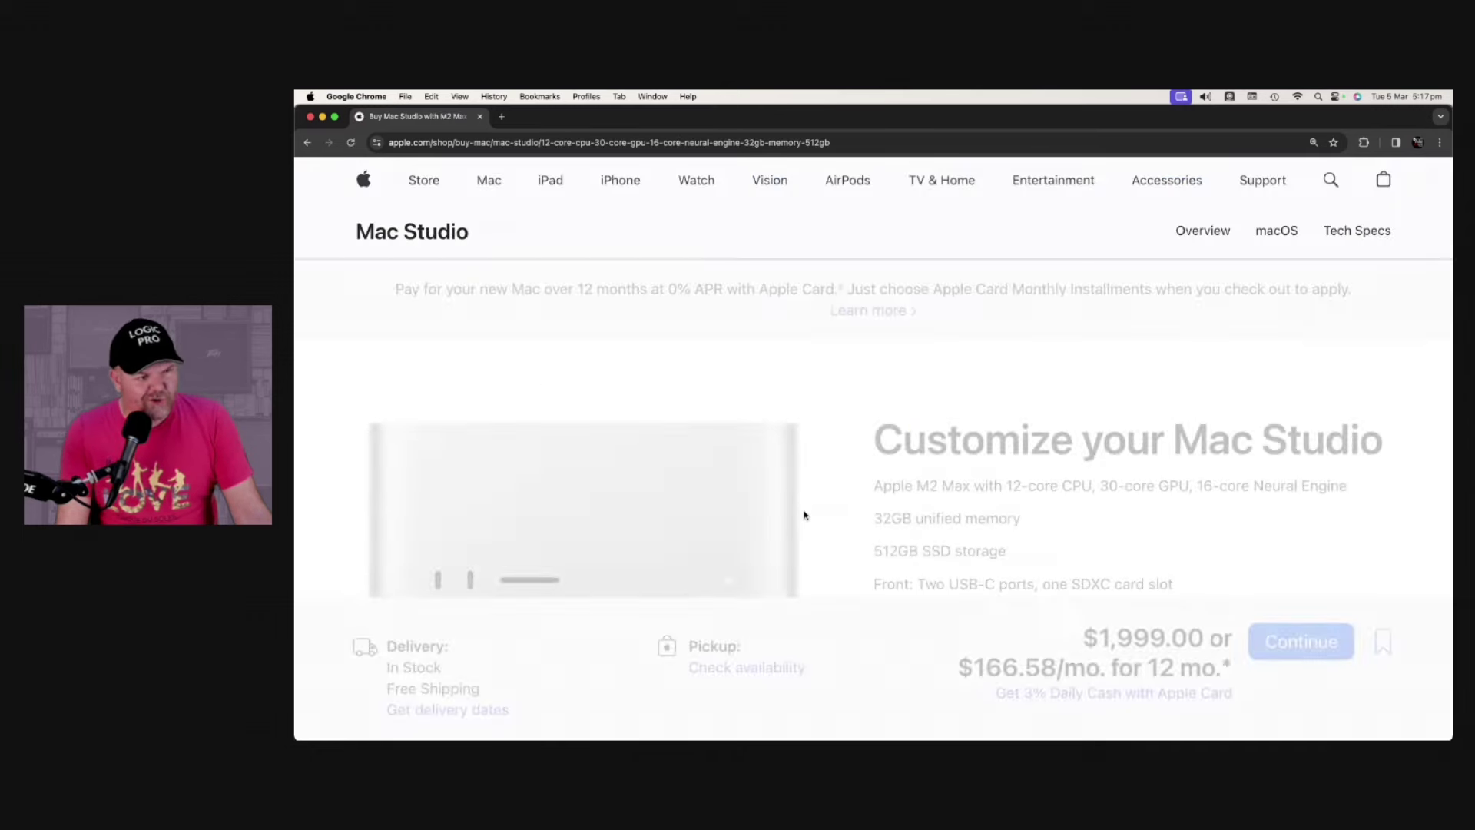
pyautogui.scroll(-5, 1074, 461)
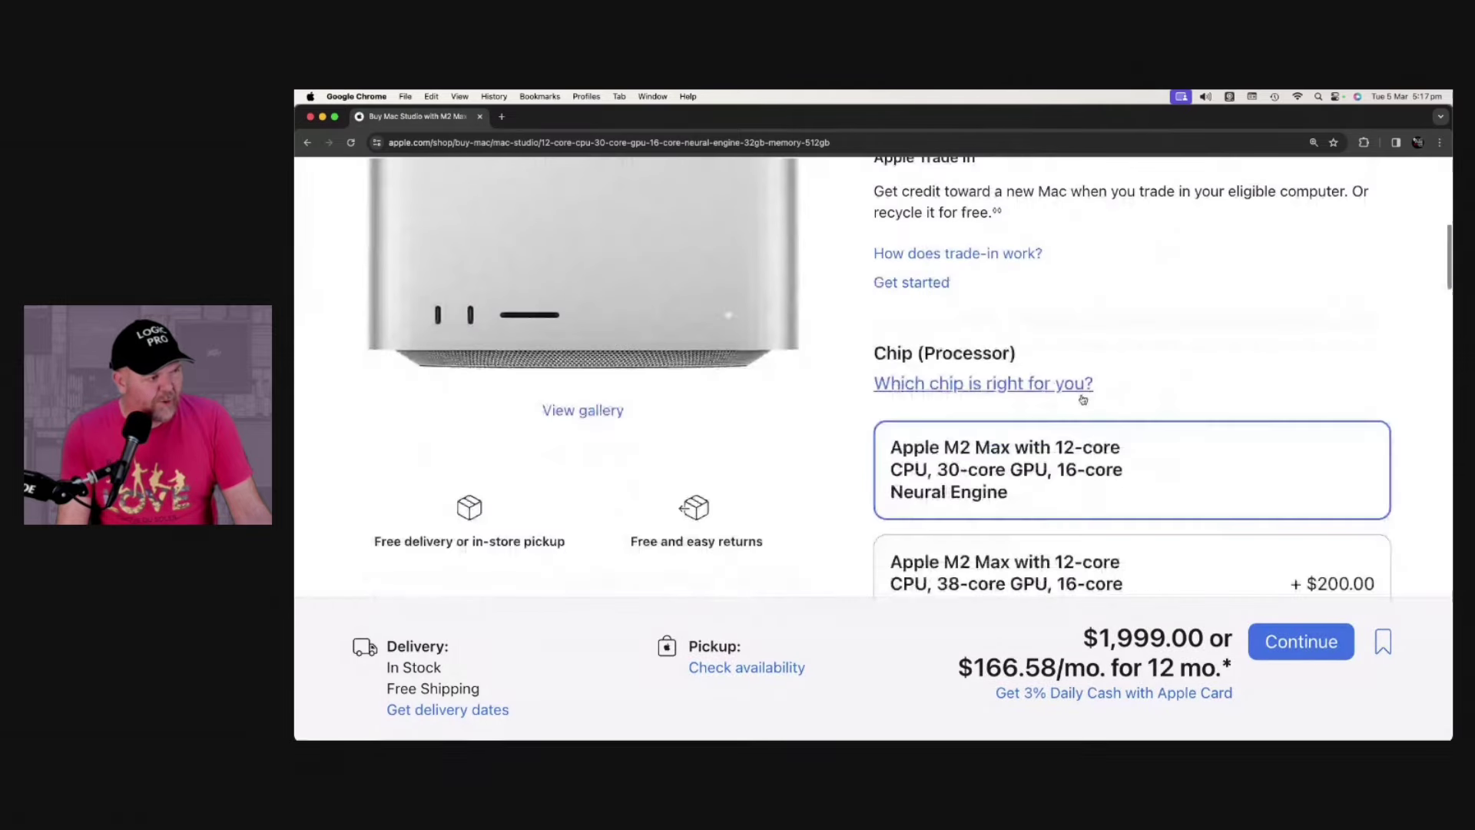
pyautogui.scroll(-5, 1082, 438)
pyautogui.scroll(-3, 1084, 399)
pyautogui.scroll(-5, 1083, 399)
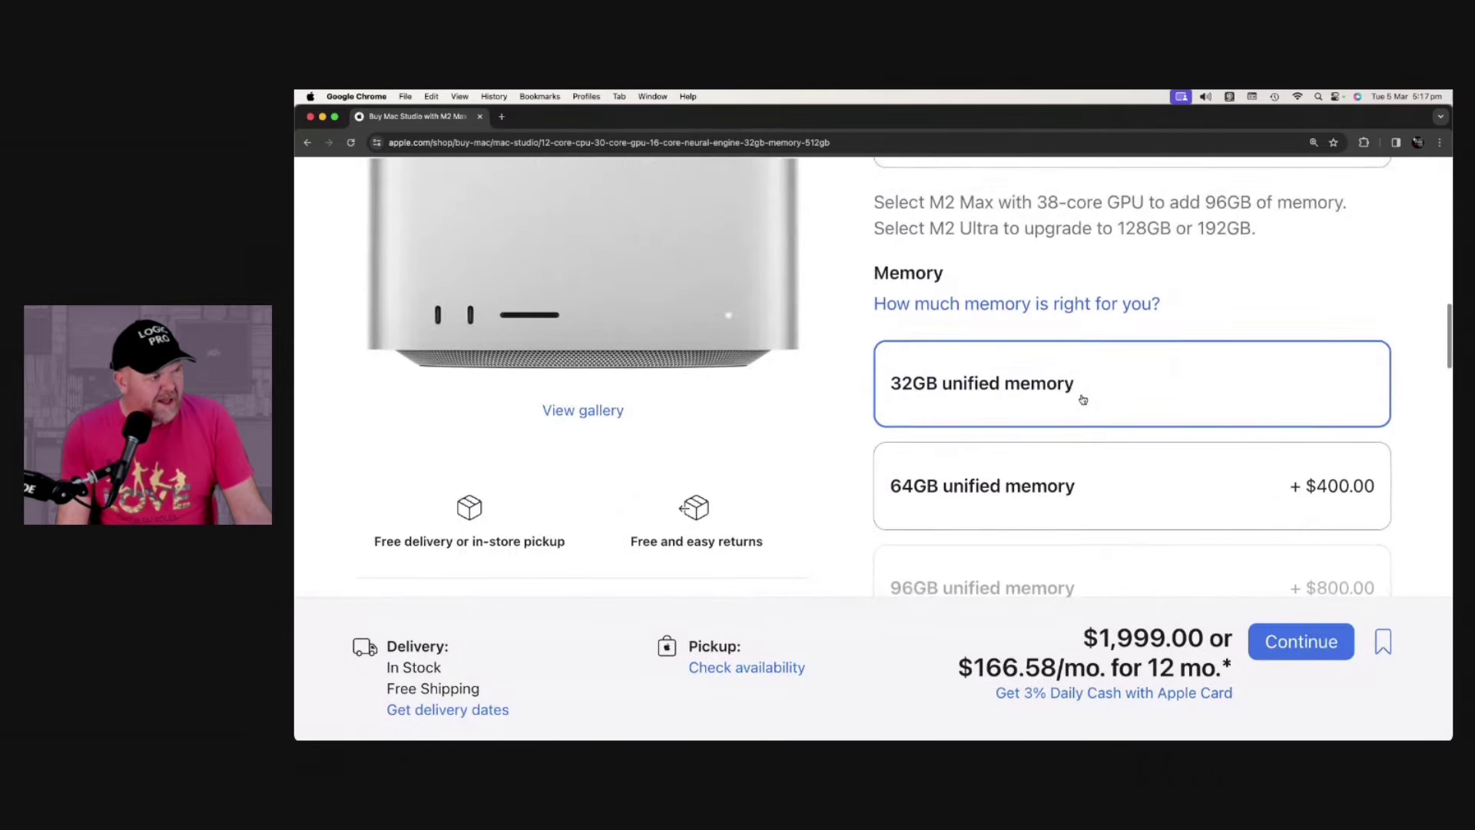
pyautogui.scroll(-2, 1095, 404)
pyautogui.scroll(-3, 1138, 429)
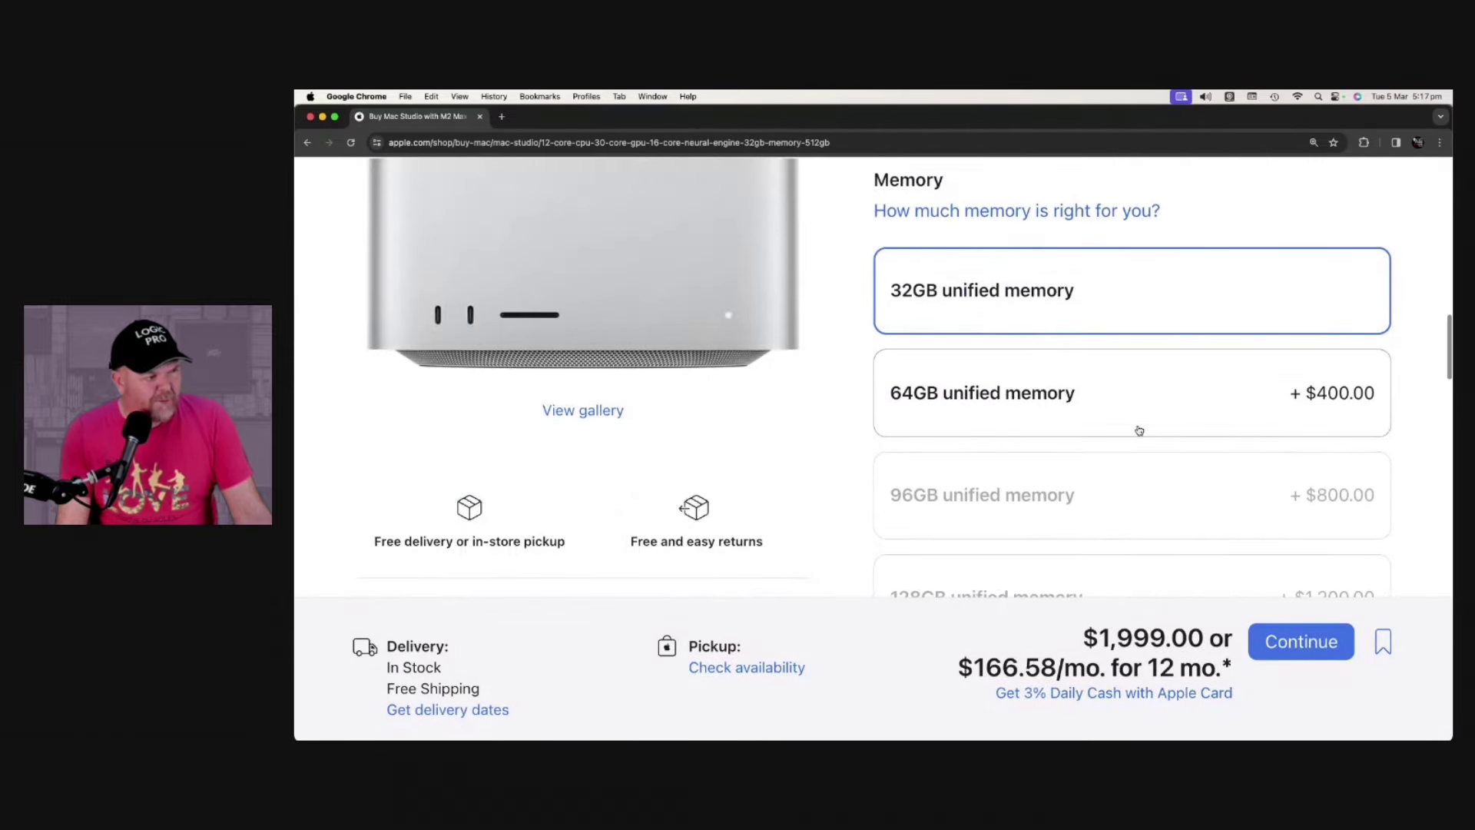
pyautogui.scroll(-5, 1139, 430)
pyautogui.scroll(-3, 1140, 430)
pyautogui.click(1159, 432)
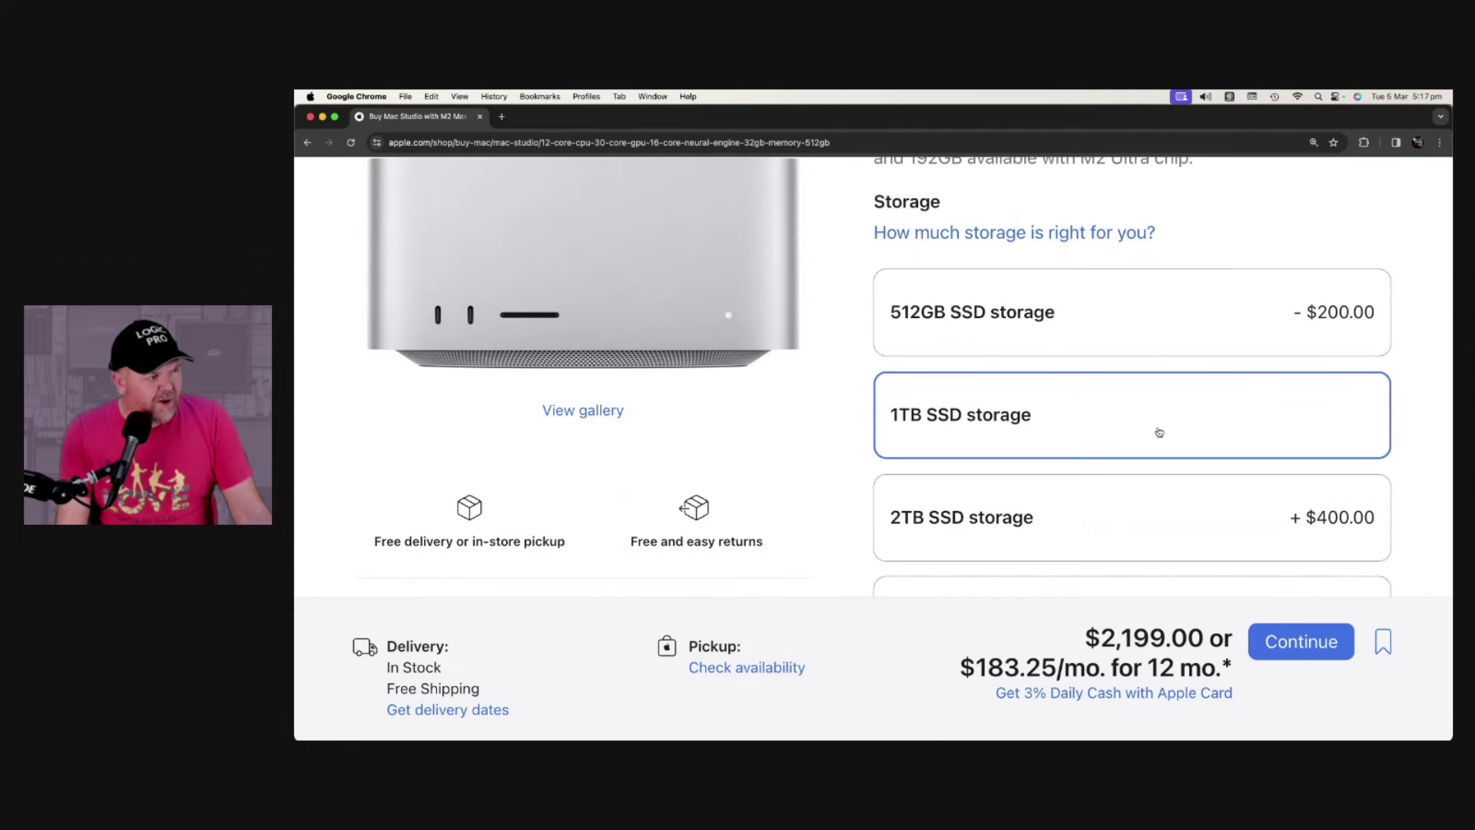
pyautogui.scroll(4, 900, 461)
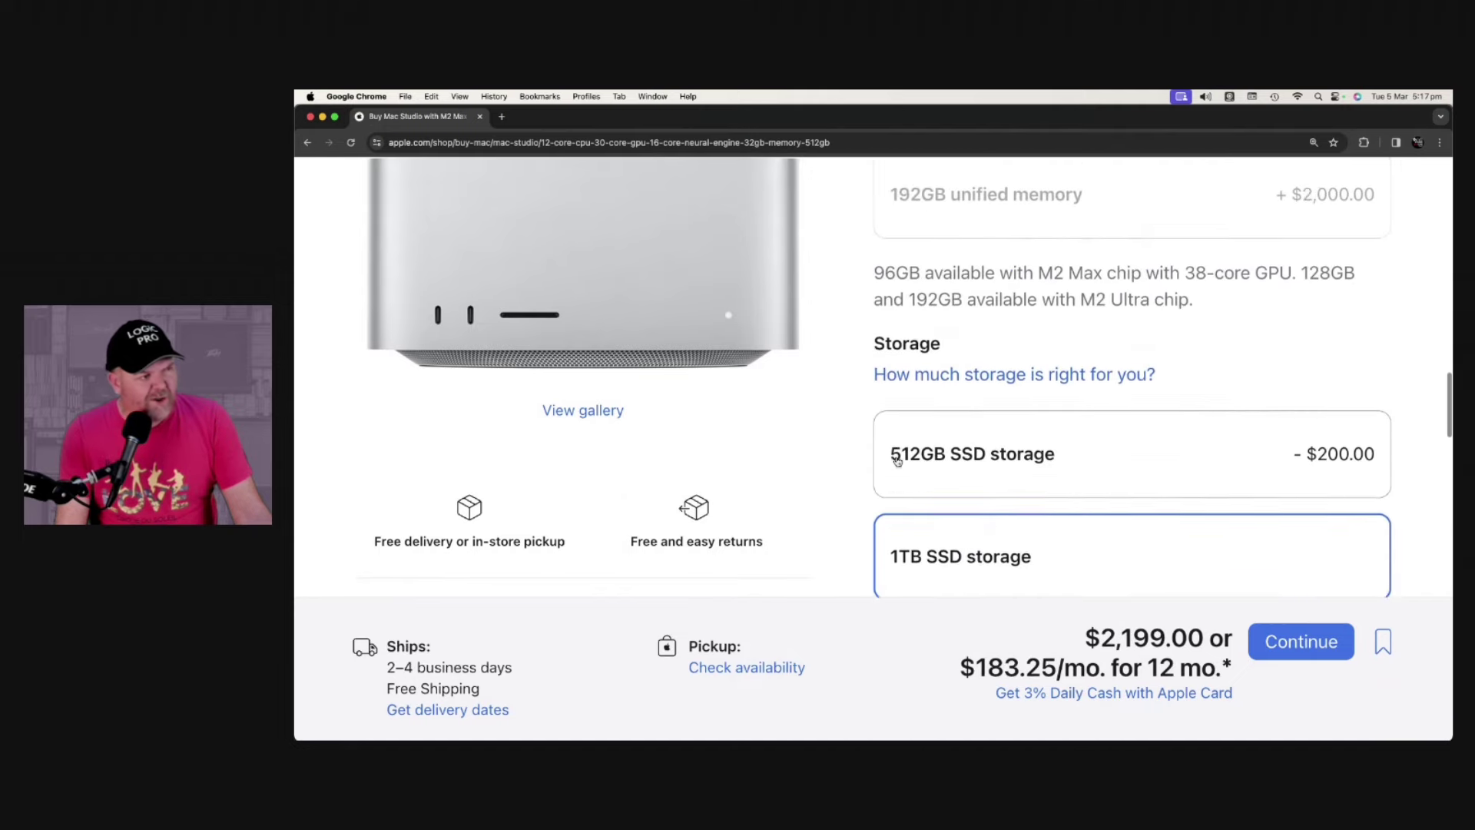
pyautogui.scroll(5, 888, 456)
pyautogui.scroll(6, 853, 449)
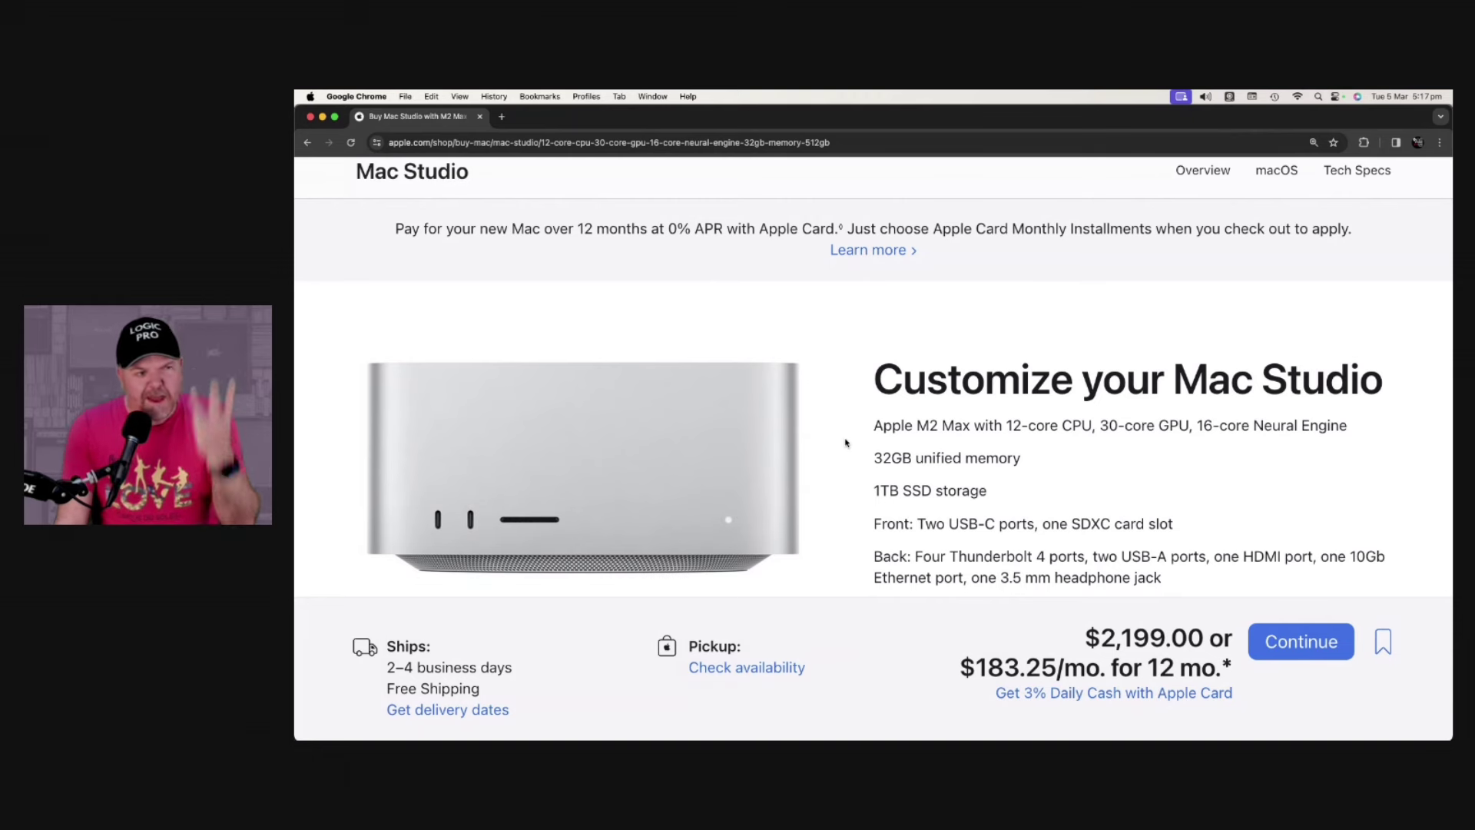
pyautogui.scroll(2, 949, 365)
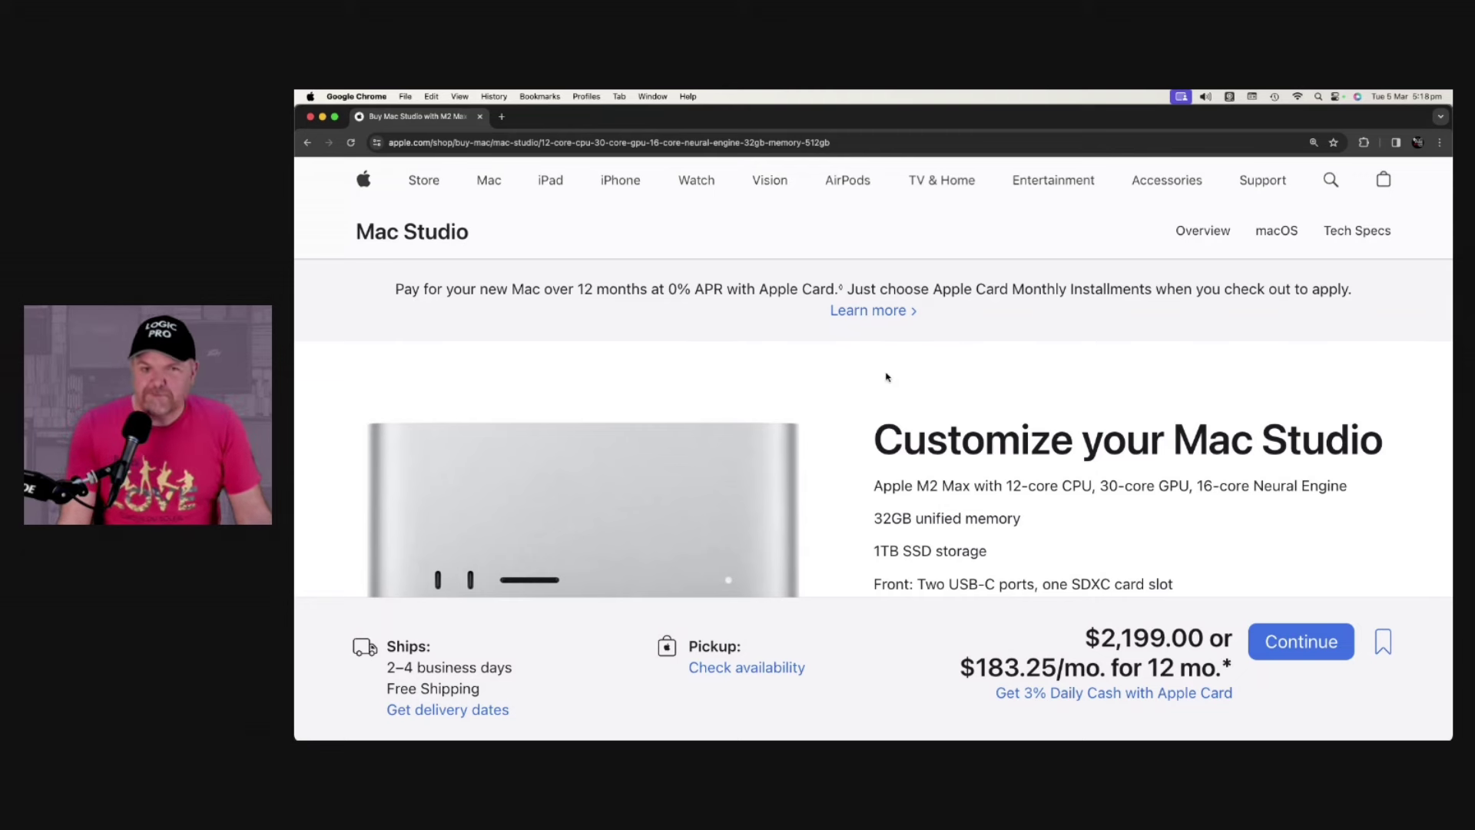
pyautogui.click(489, 179)
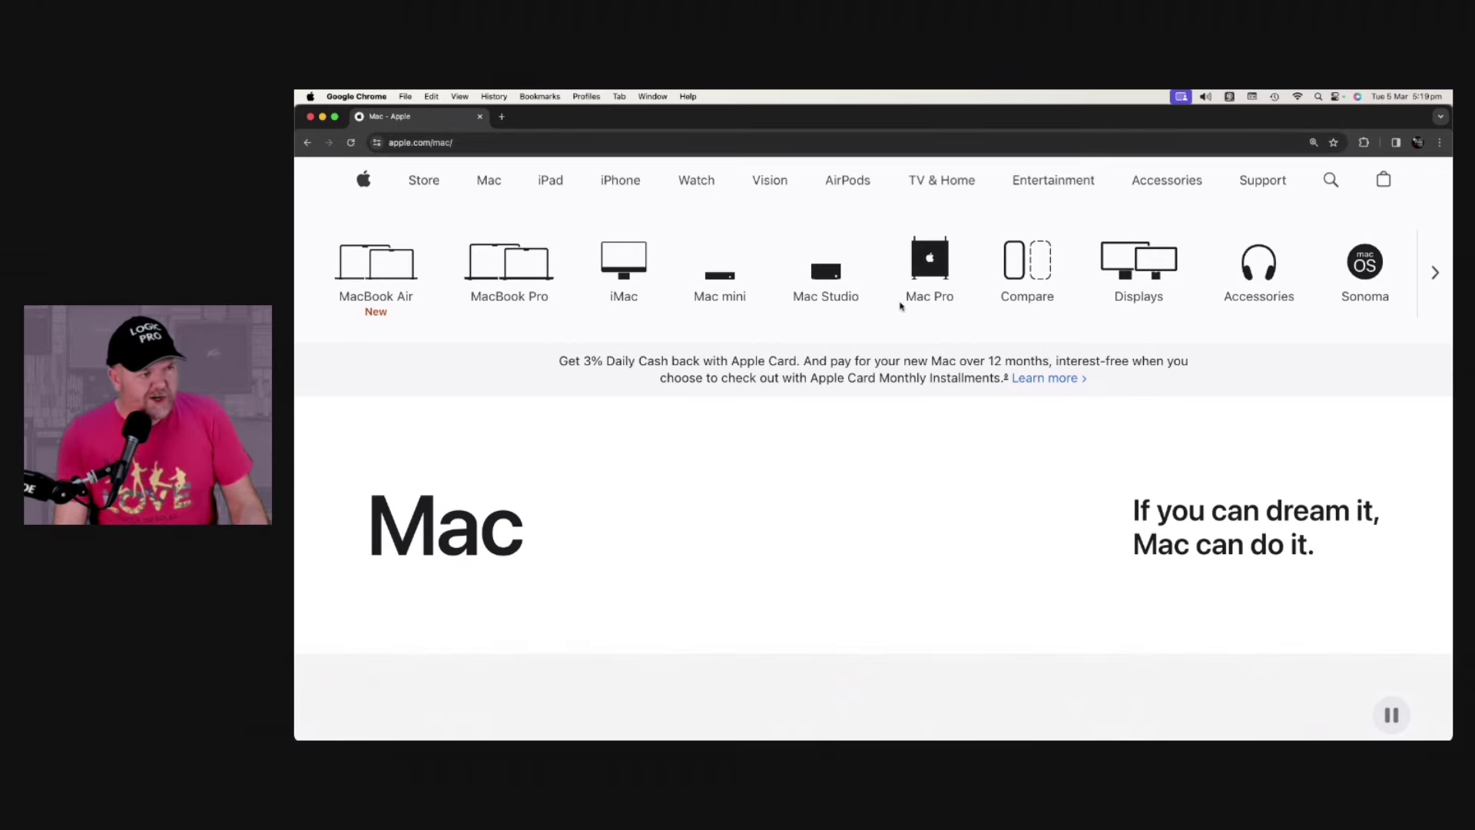
pyautogui.click(932, 262)
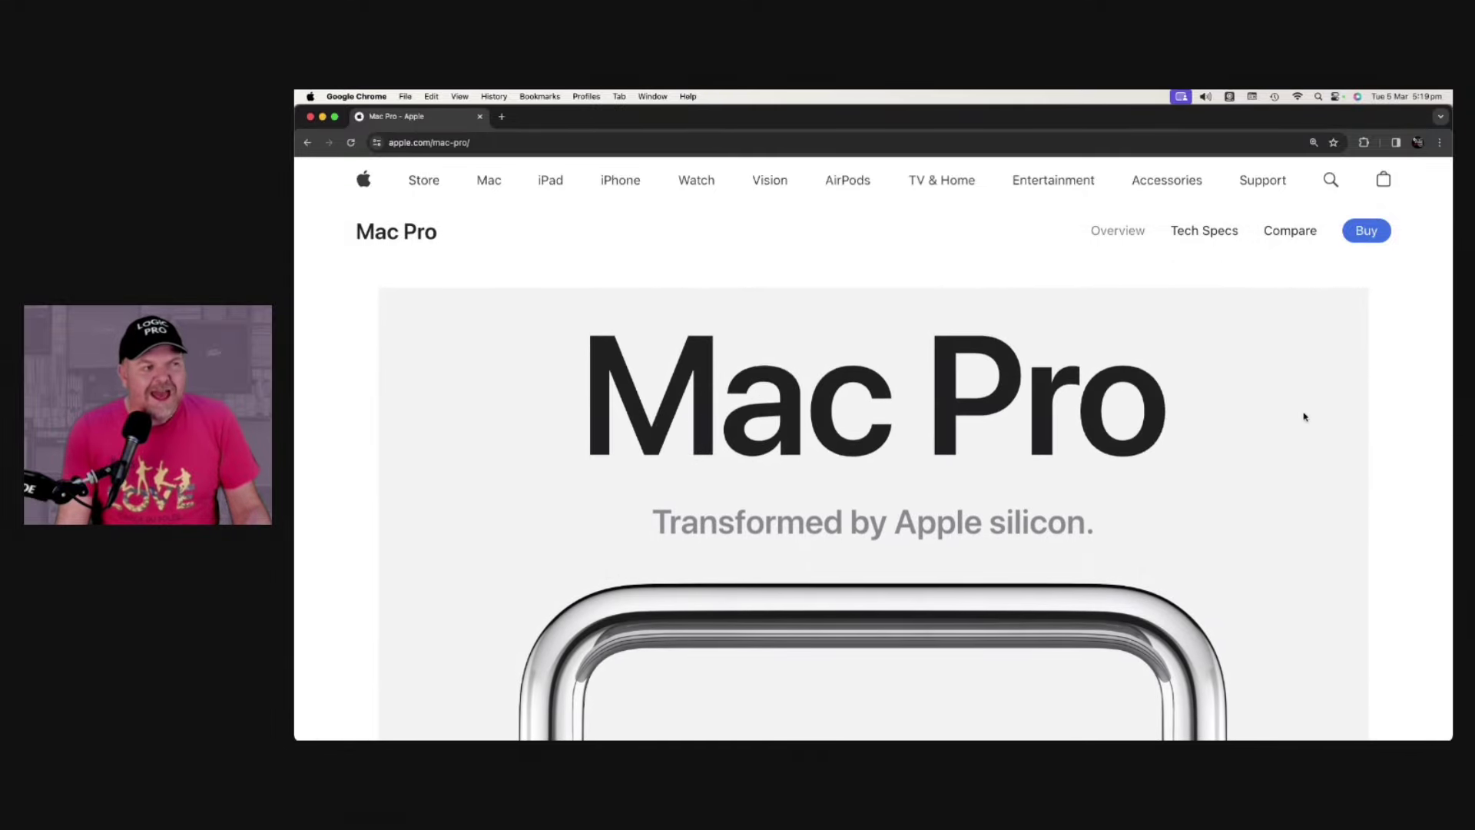
pyautogui.scroll(-5, 1314, 407)
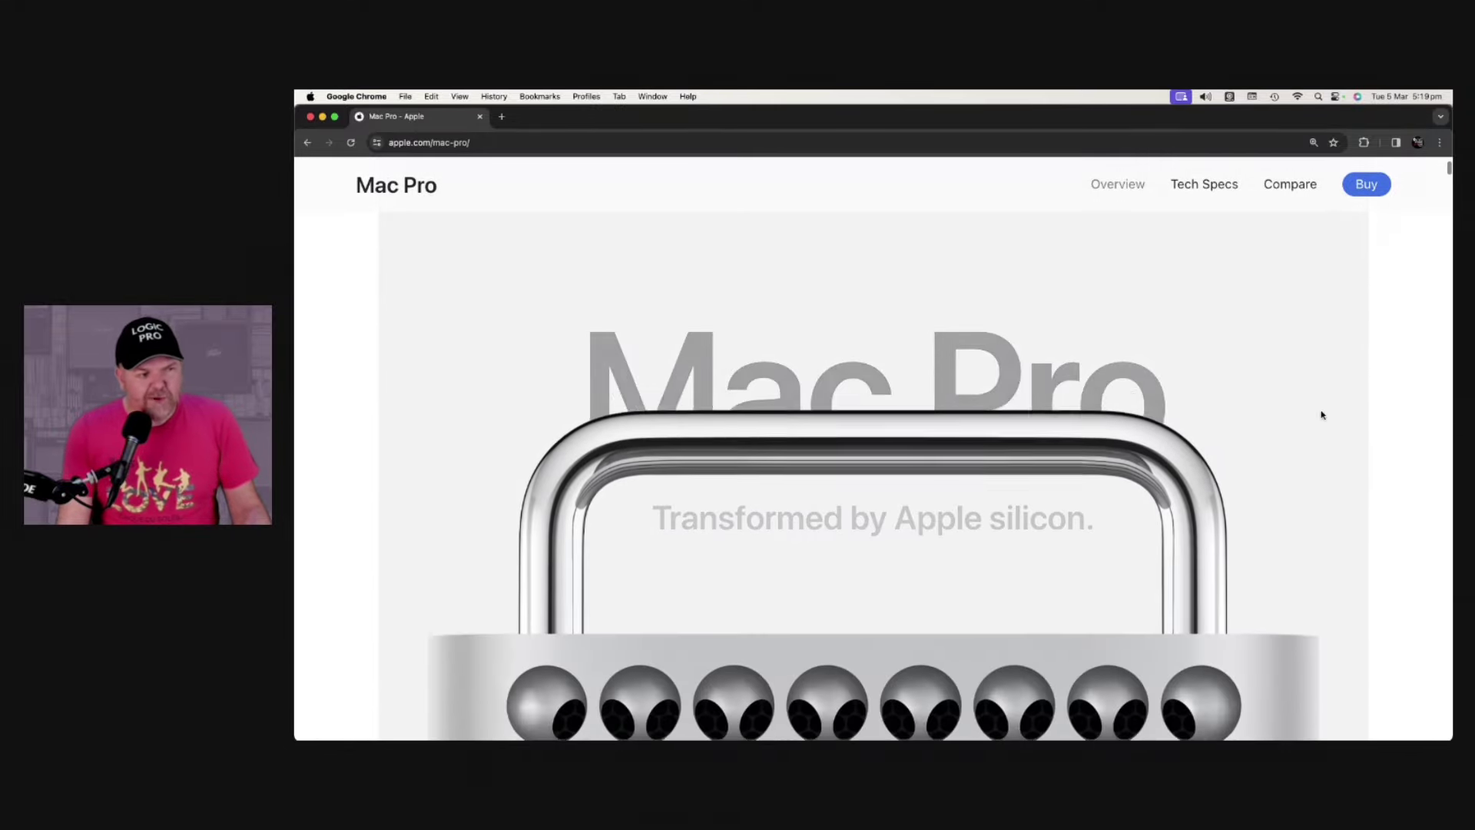
pyautogui.scroll(-5, 1311, 411)
pyautogui.scroll(-4, 1309, 413)
pyautogui.scroll(-4, 1309, 413)
pyautogui.scroll(-3, 1310, 413)
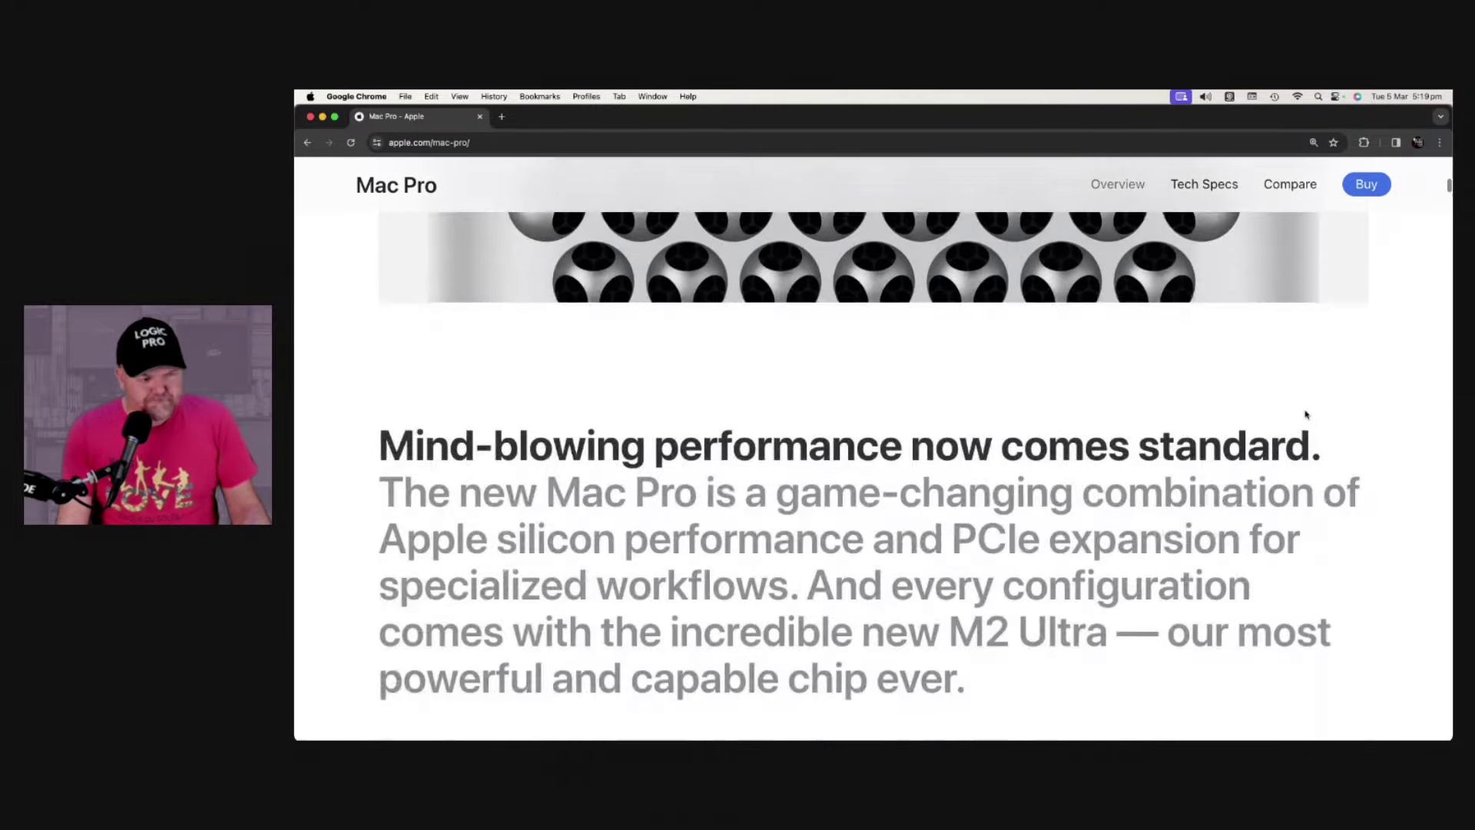
pyautogui.scroll(-2, 1306, 412)
pyautogui.scroll(-2, 1307, 411)
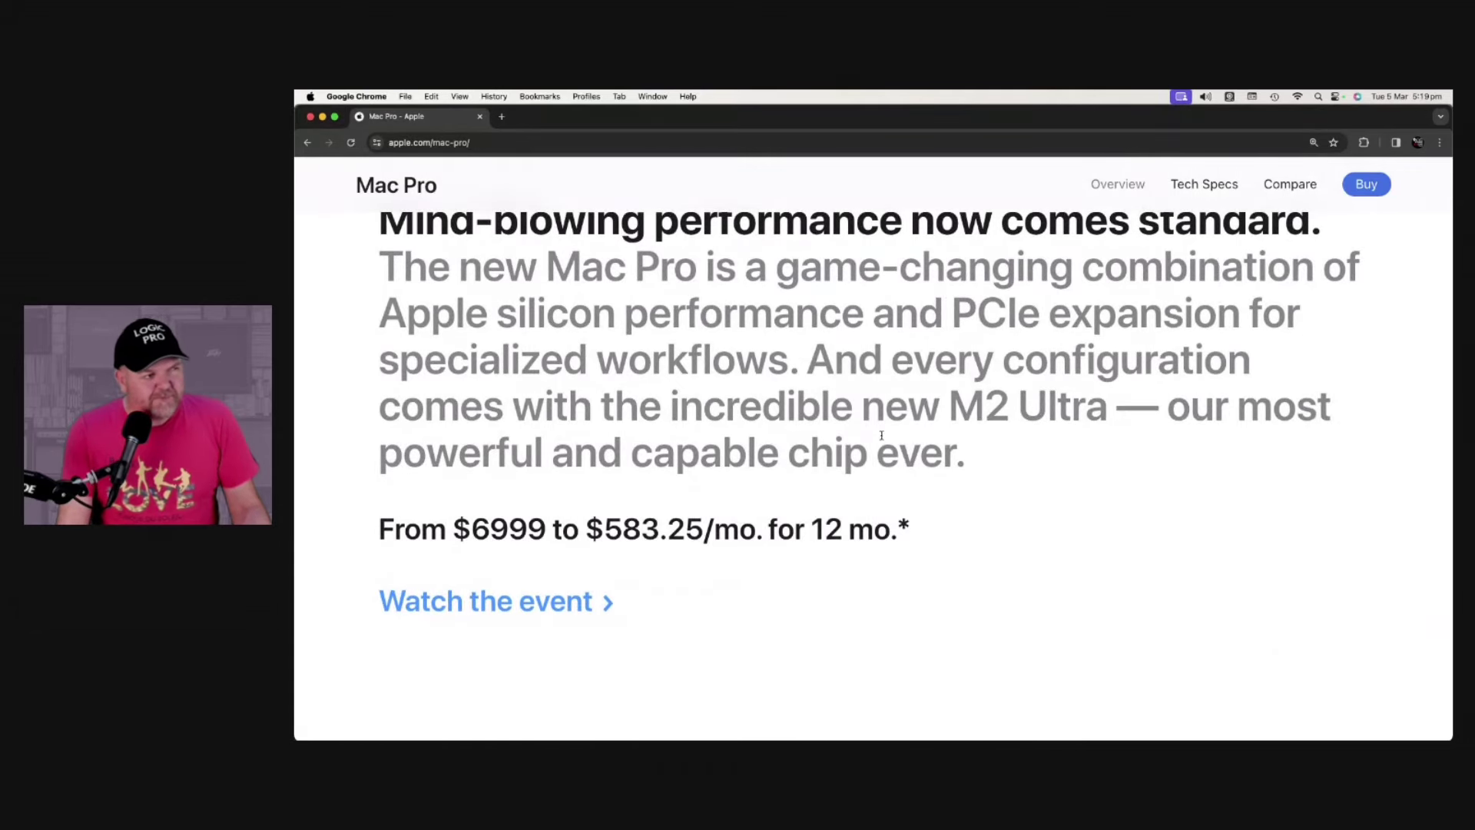
pyautogui.scroll(1, 1140, 452)
pyautogui.scroll(1, 1140, 451)
pyautogui.scroll(1, 1139, 452)
pyautogui.scroll(2, 1139, 453)
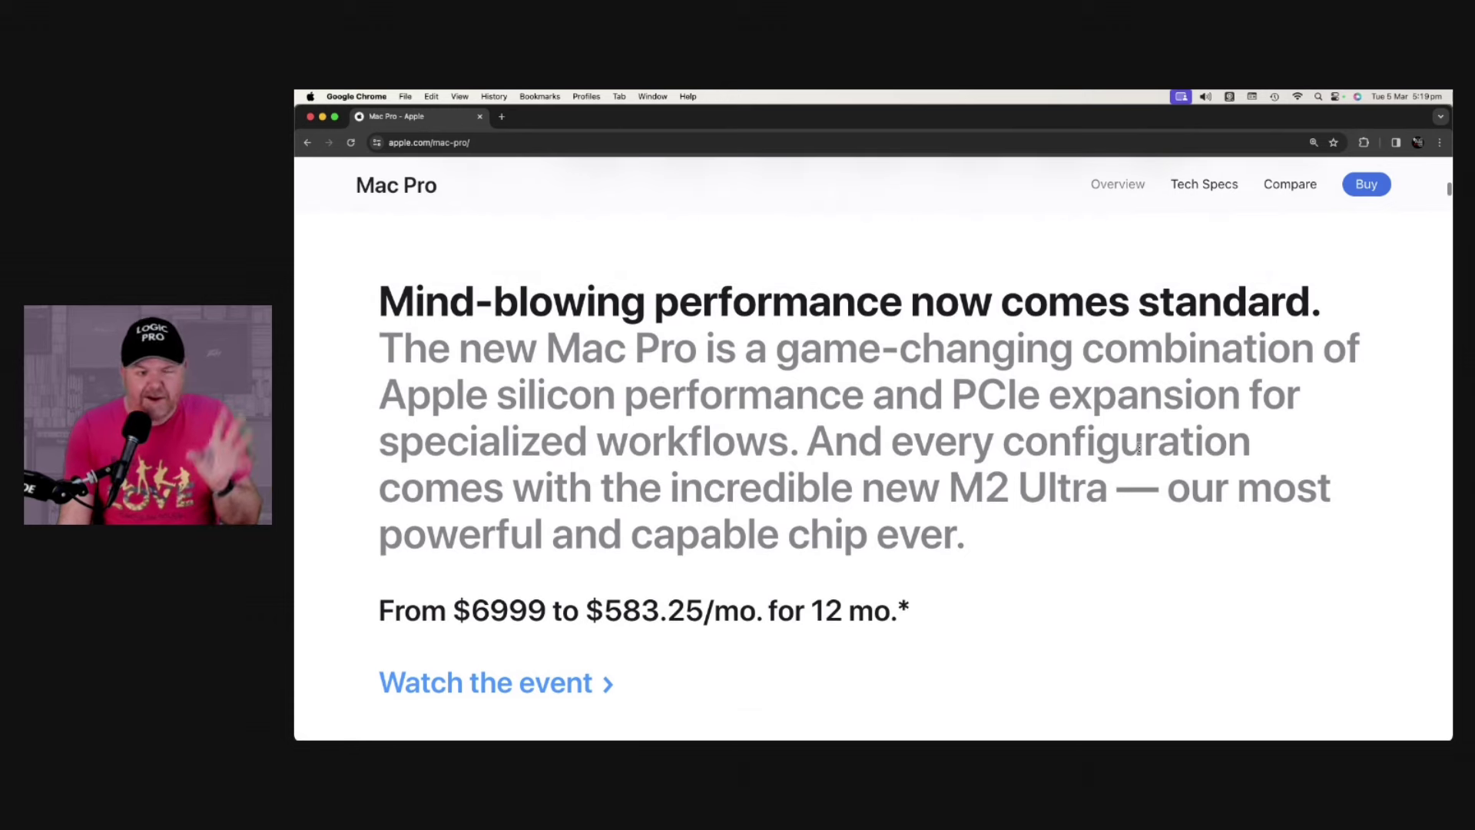
pyautogui.scroll(-1, 1140, 452)
pyautogui.scroll(-1, 1139, 453)
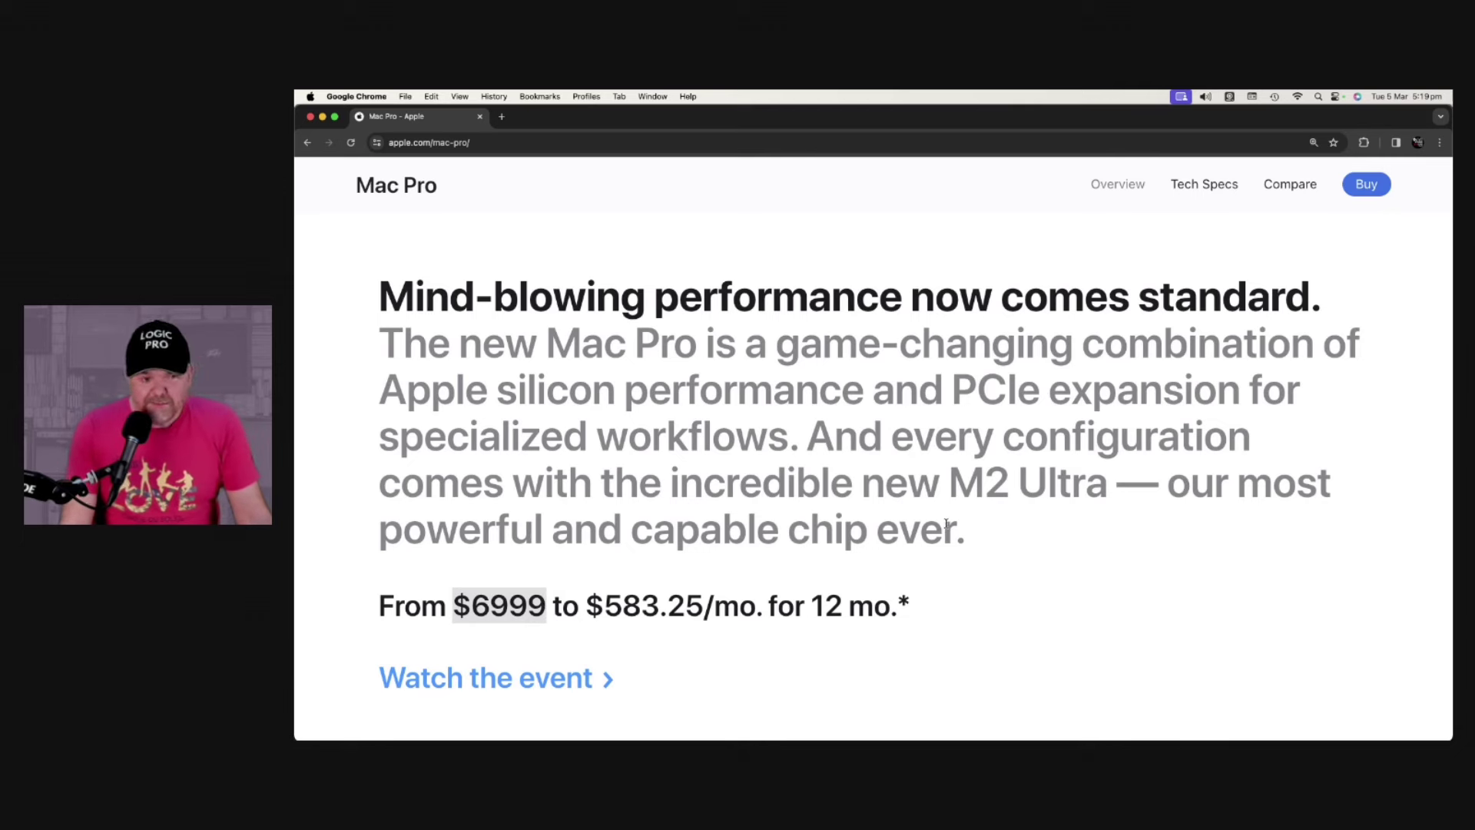
pyautogui.scroll(10, 947, 526)
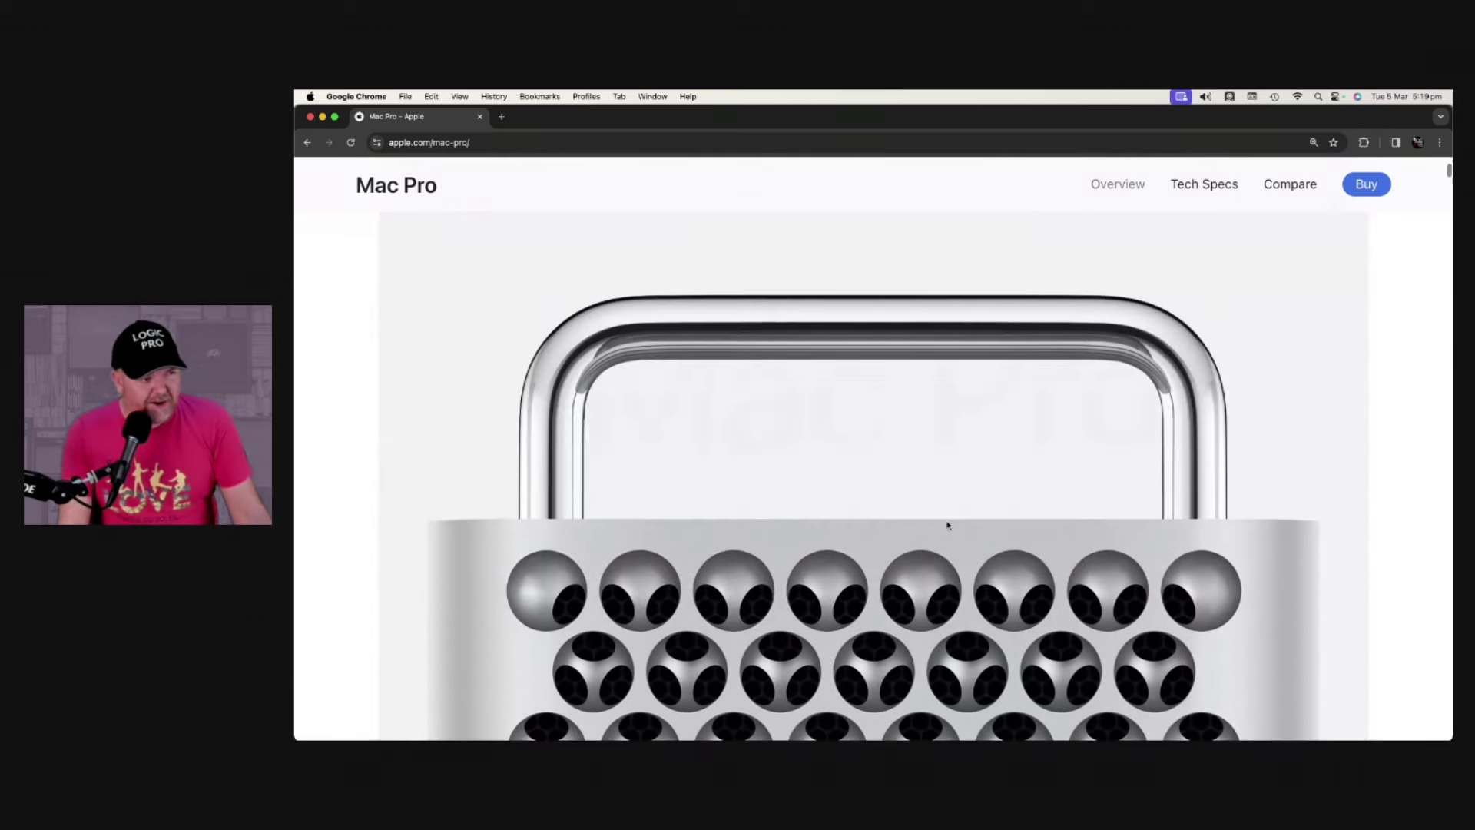
pyautogui.scroll(6, 948, 525)
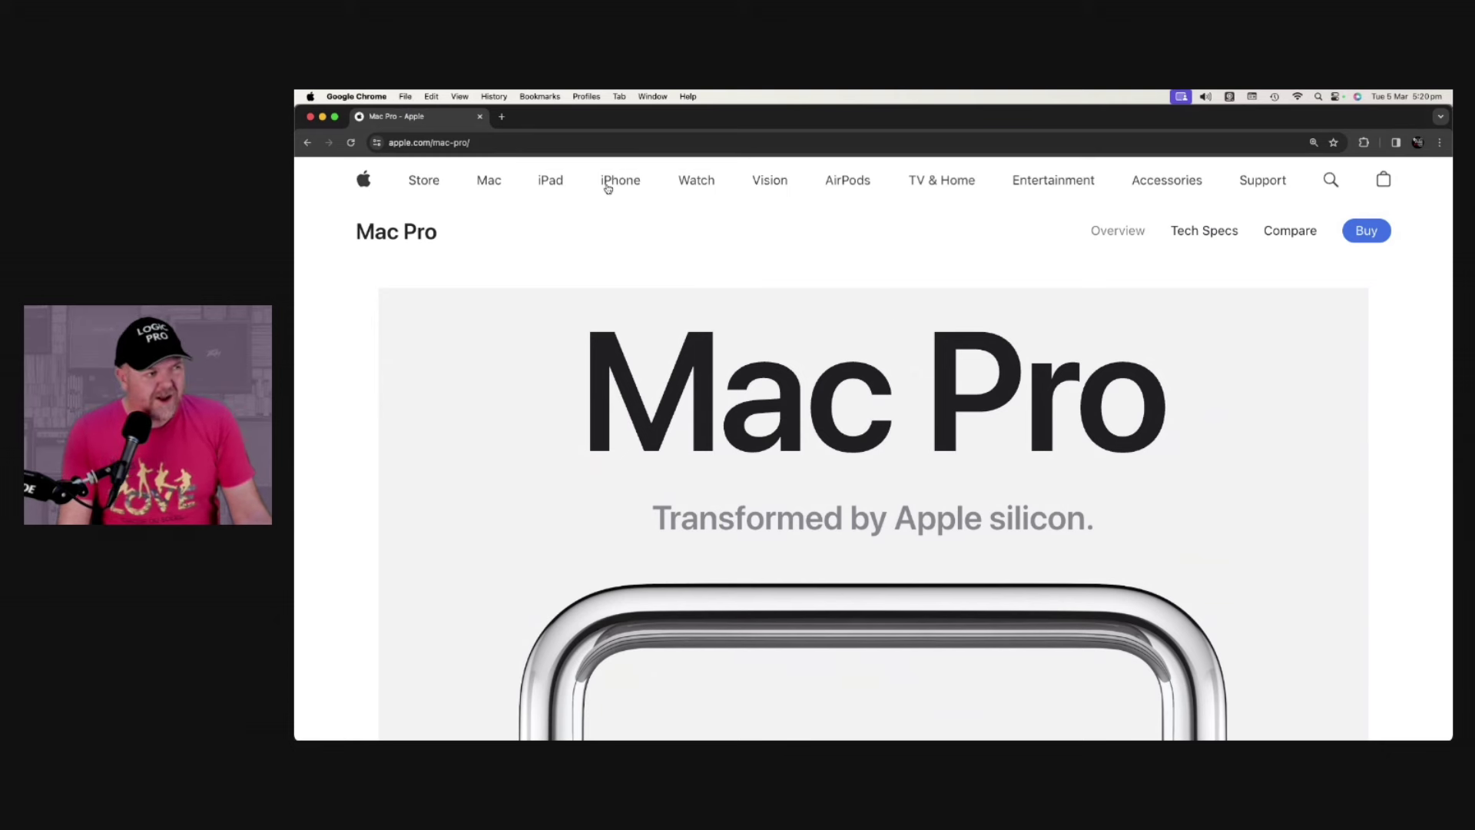
pyautogui.click(483, 184)
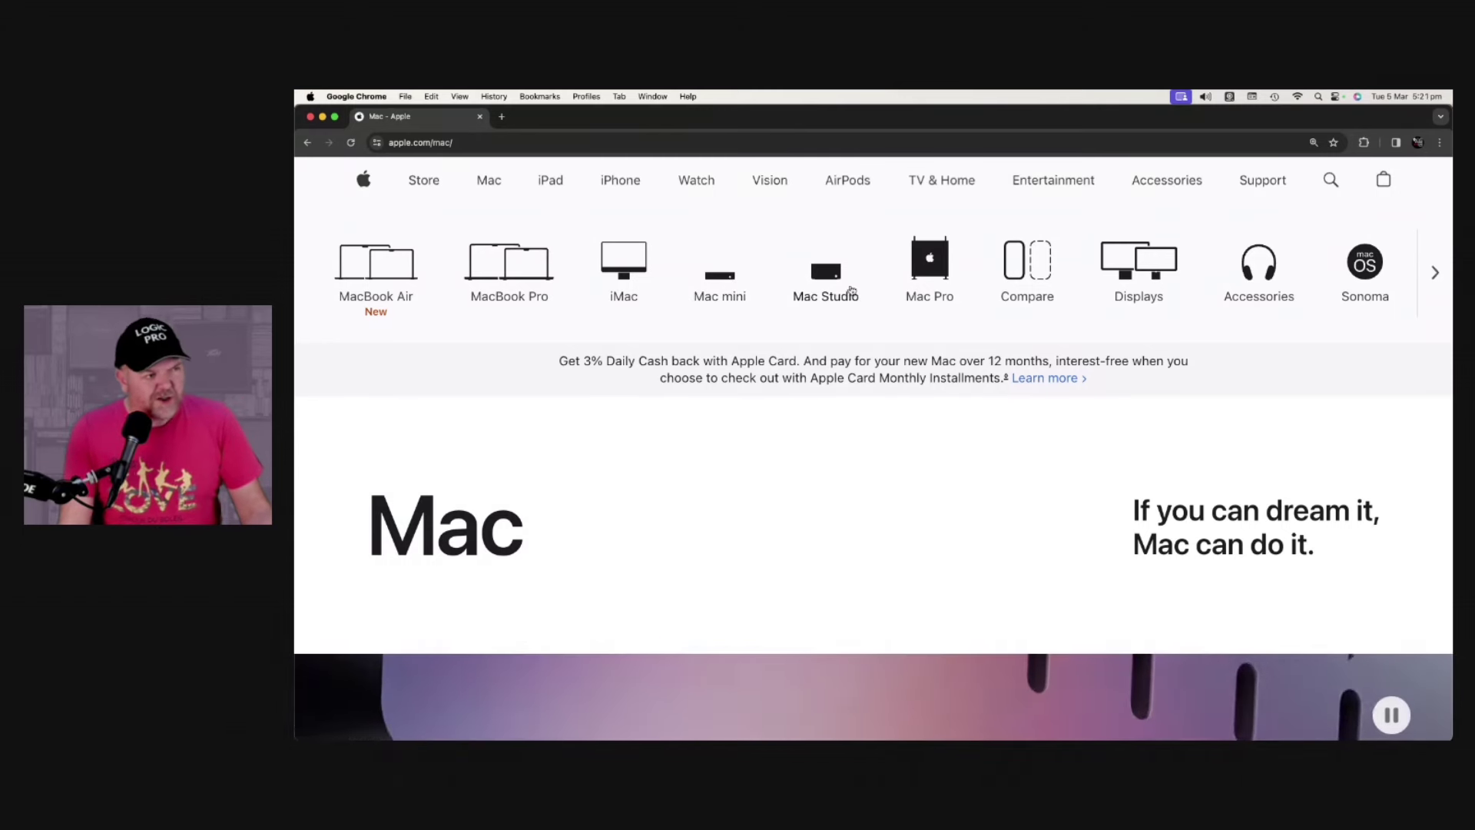
# Open the Compare Mac models page and try the first column's model list
pyautogui.click(1034, 269)
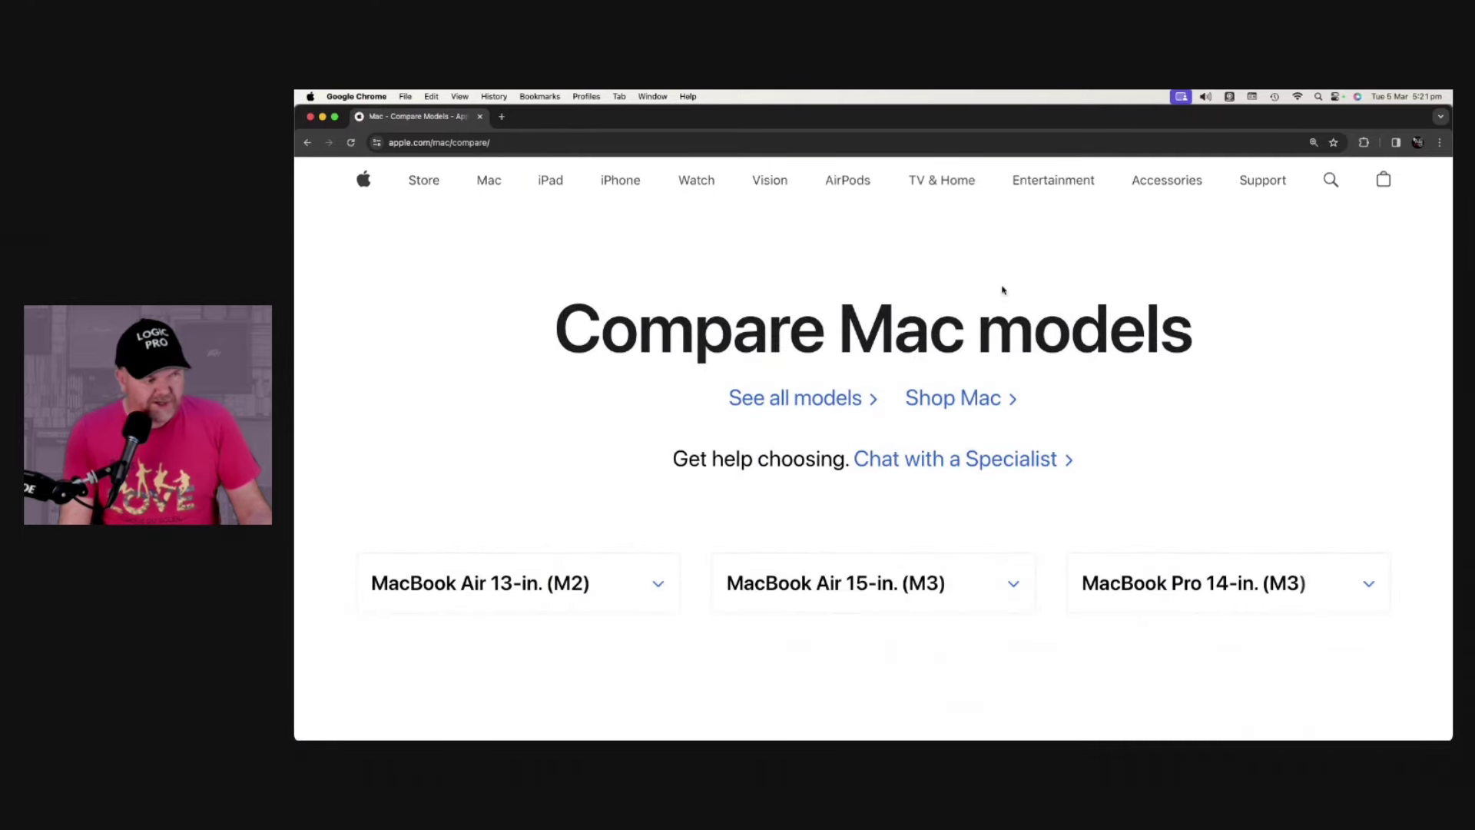
pyautogui.scroll(-4, 997, 288)
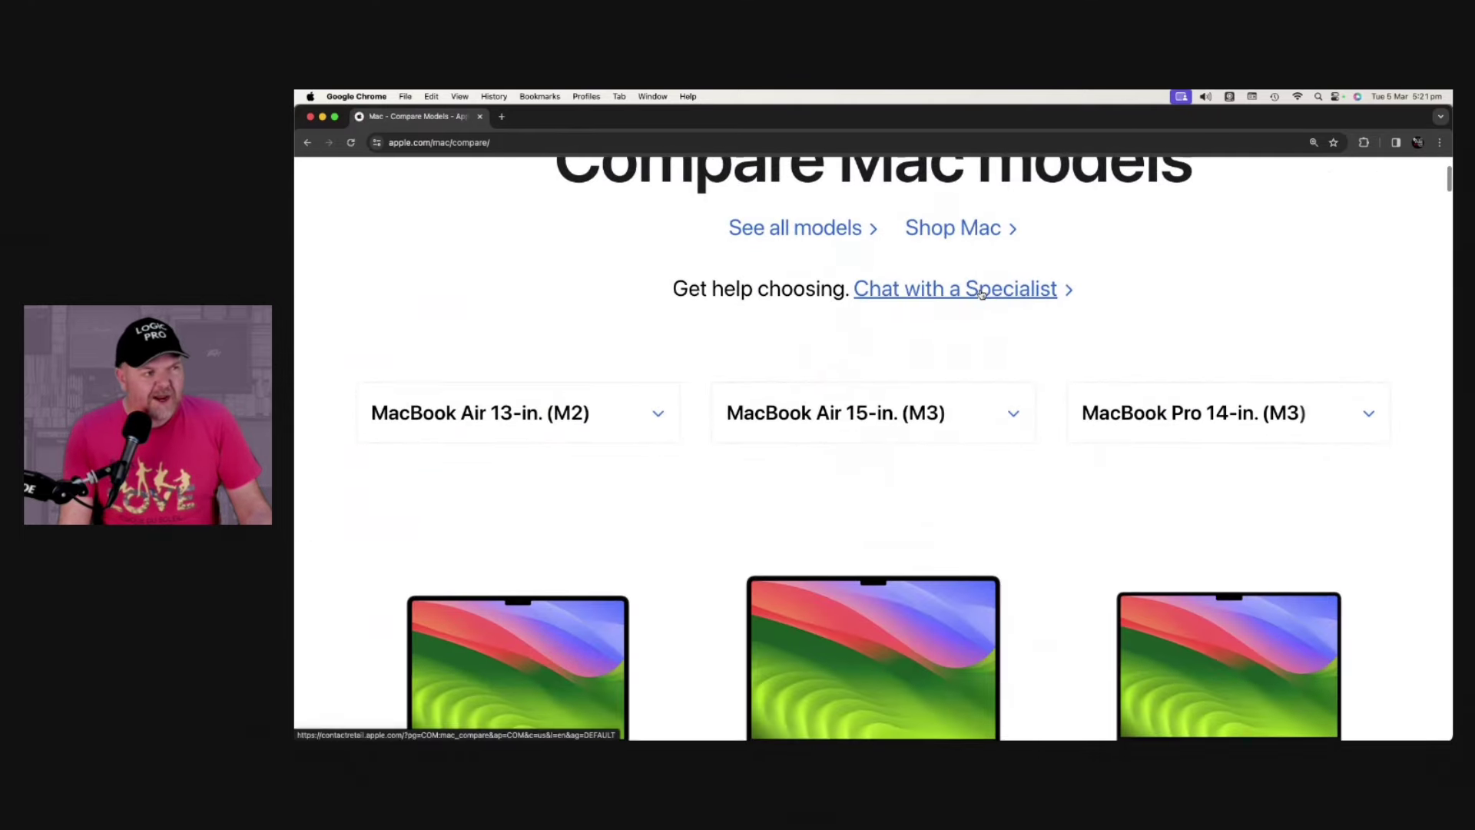
pyautogui.scroll(-4, 980, 293)
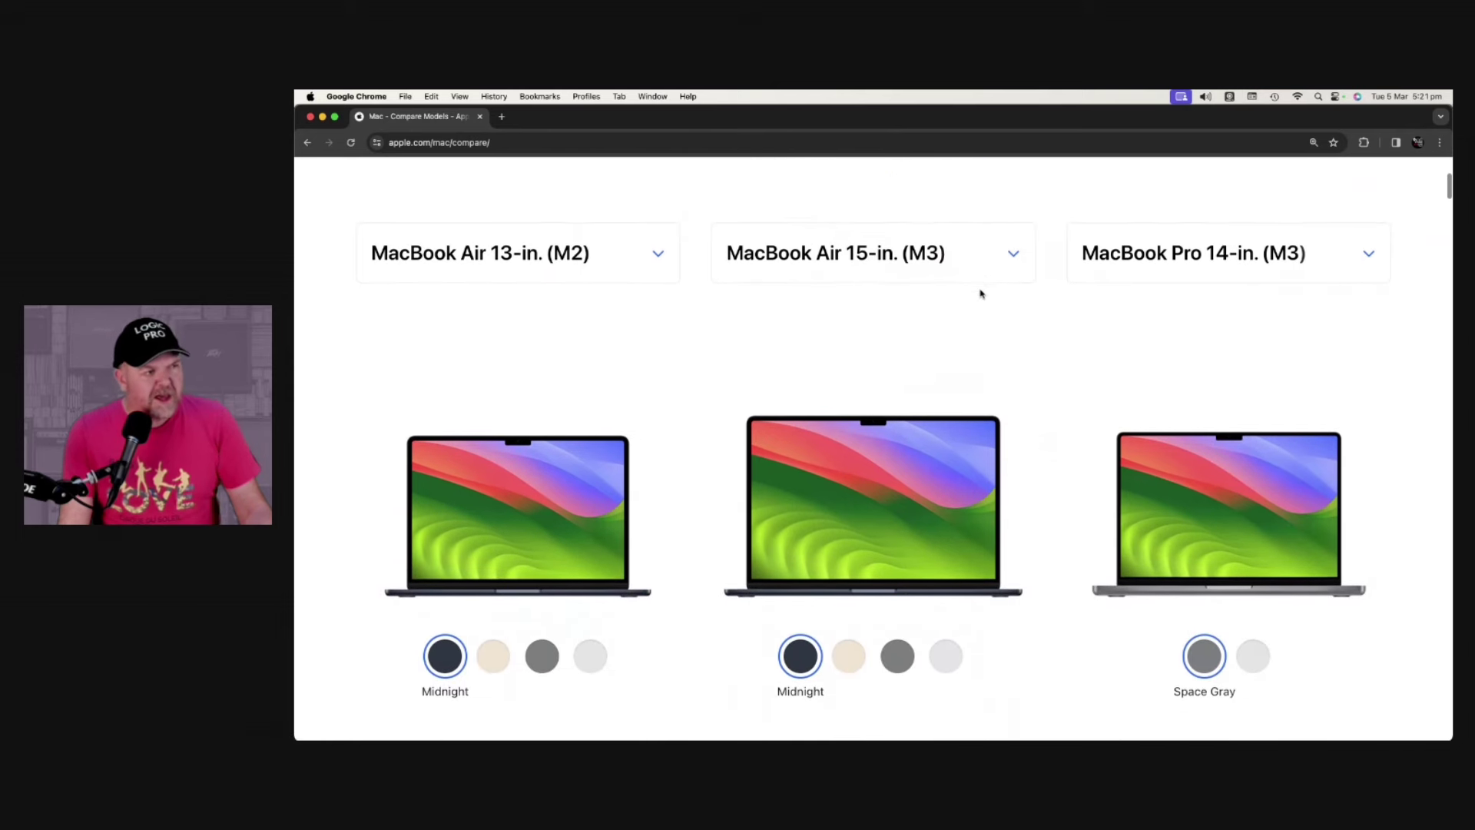
pyautogui.scroll(-1, 980, 293)
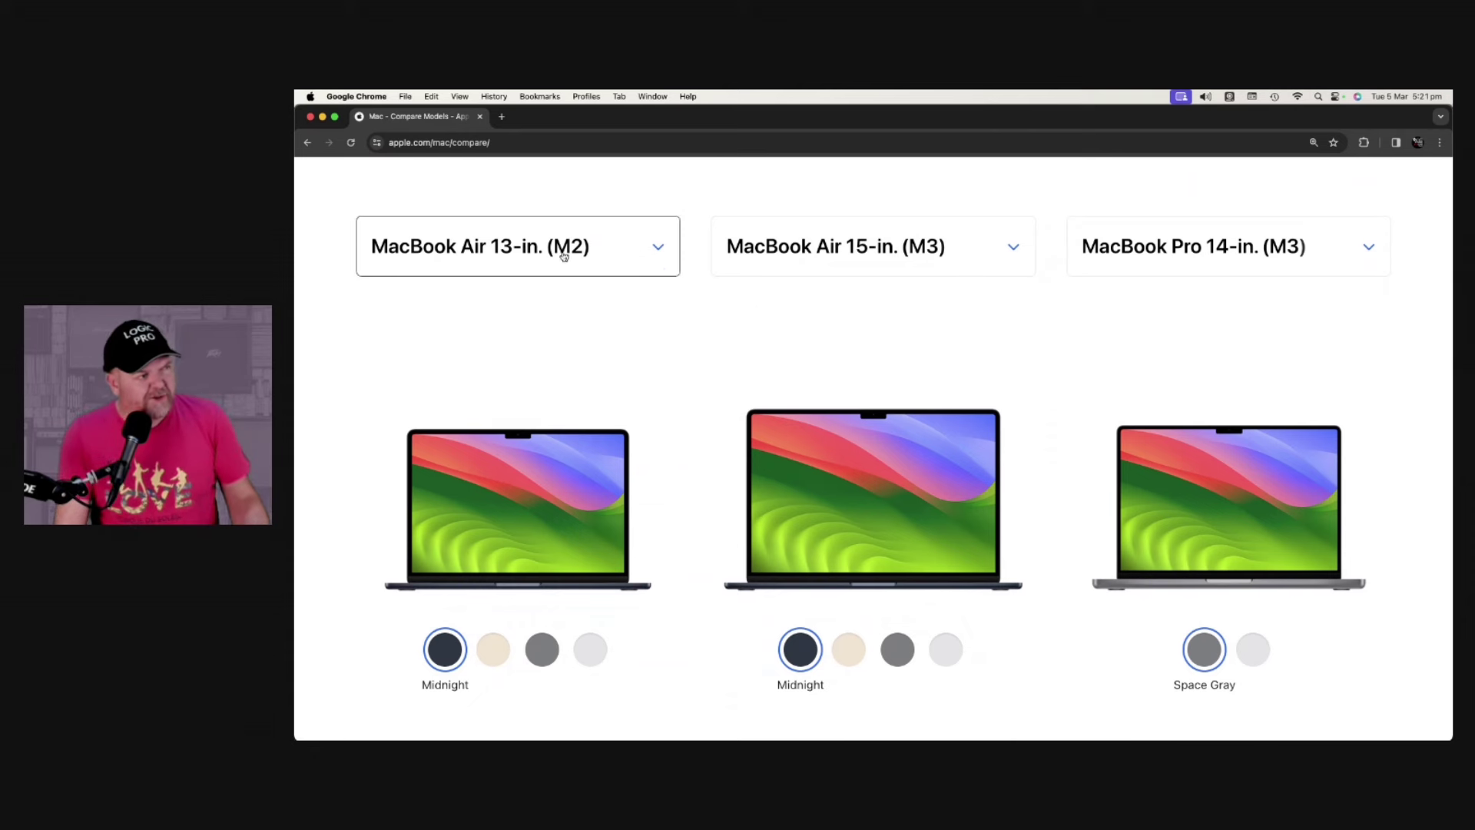
pyautogui.click(655, 249)
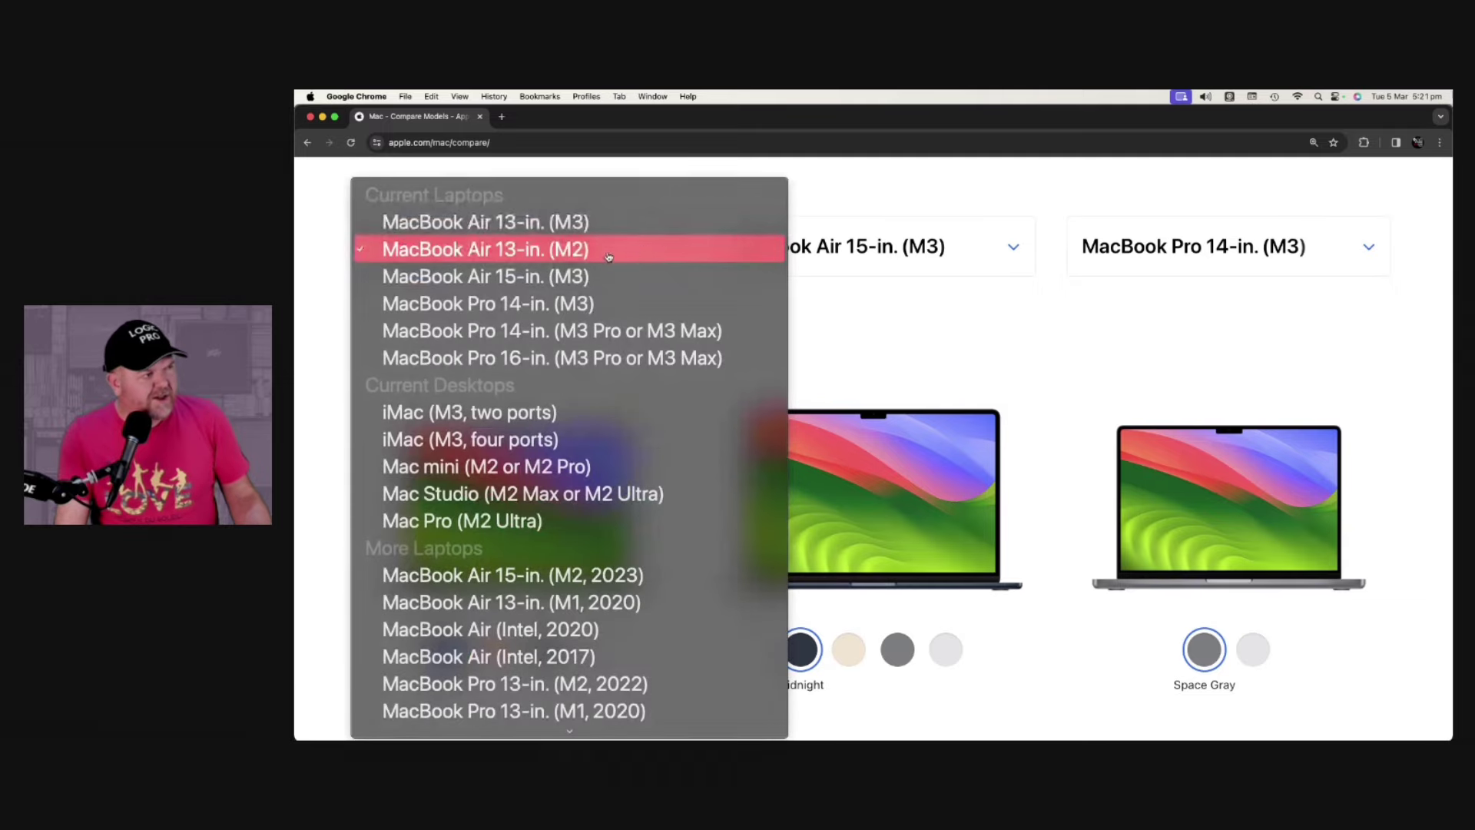
pyautogui.click(887, 311)
pyautogui.click(659, 242)
pyautogui.scroll(-2, 543, 346)
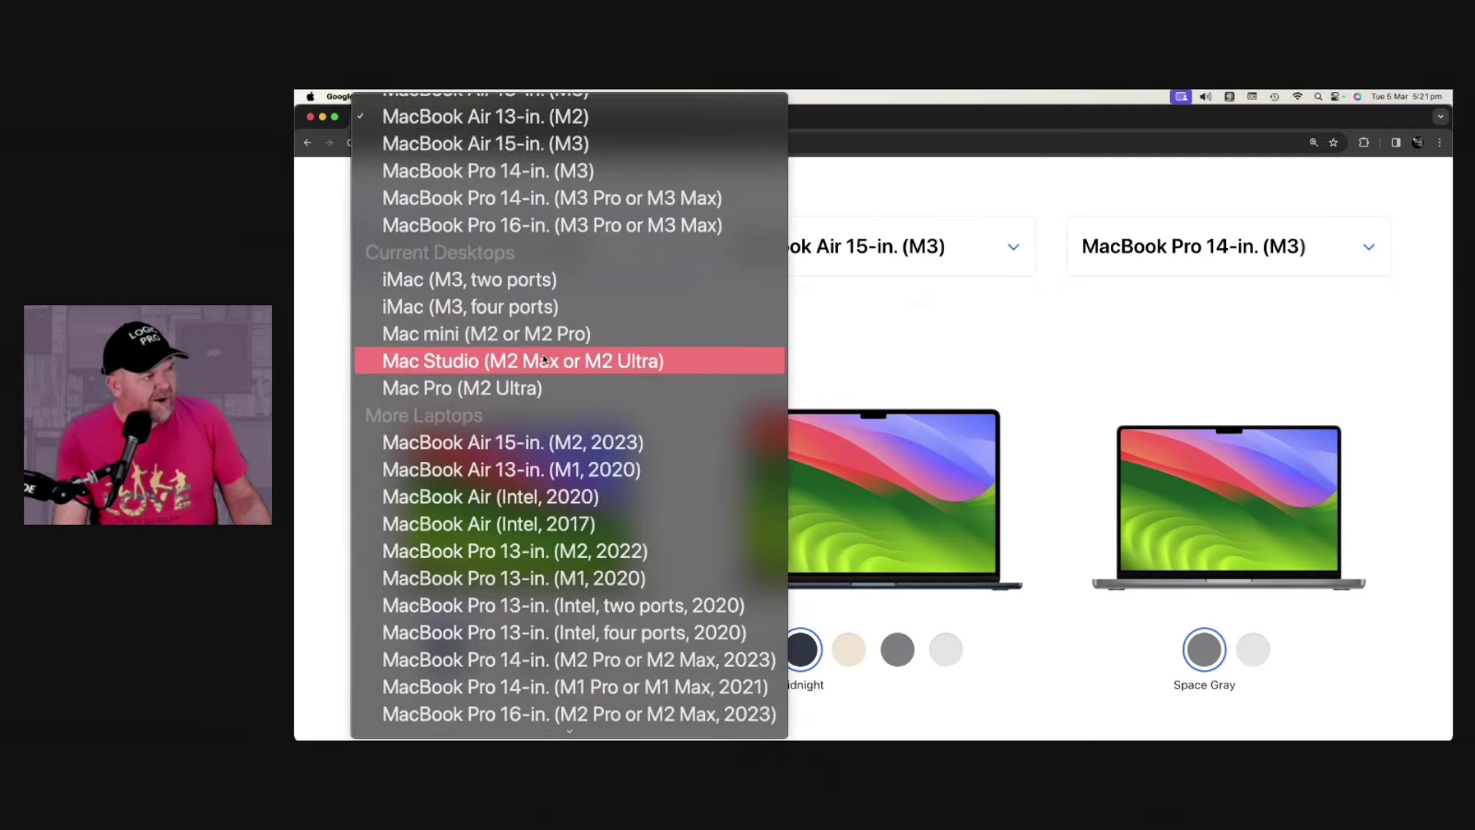
pyautogui.scroll(-2, 542, 361)
pyautogui.scroll(-2, 543, 361)
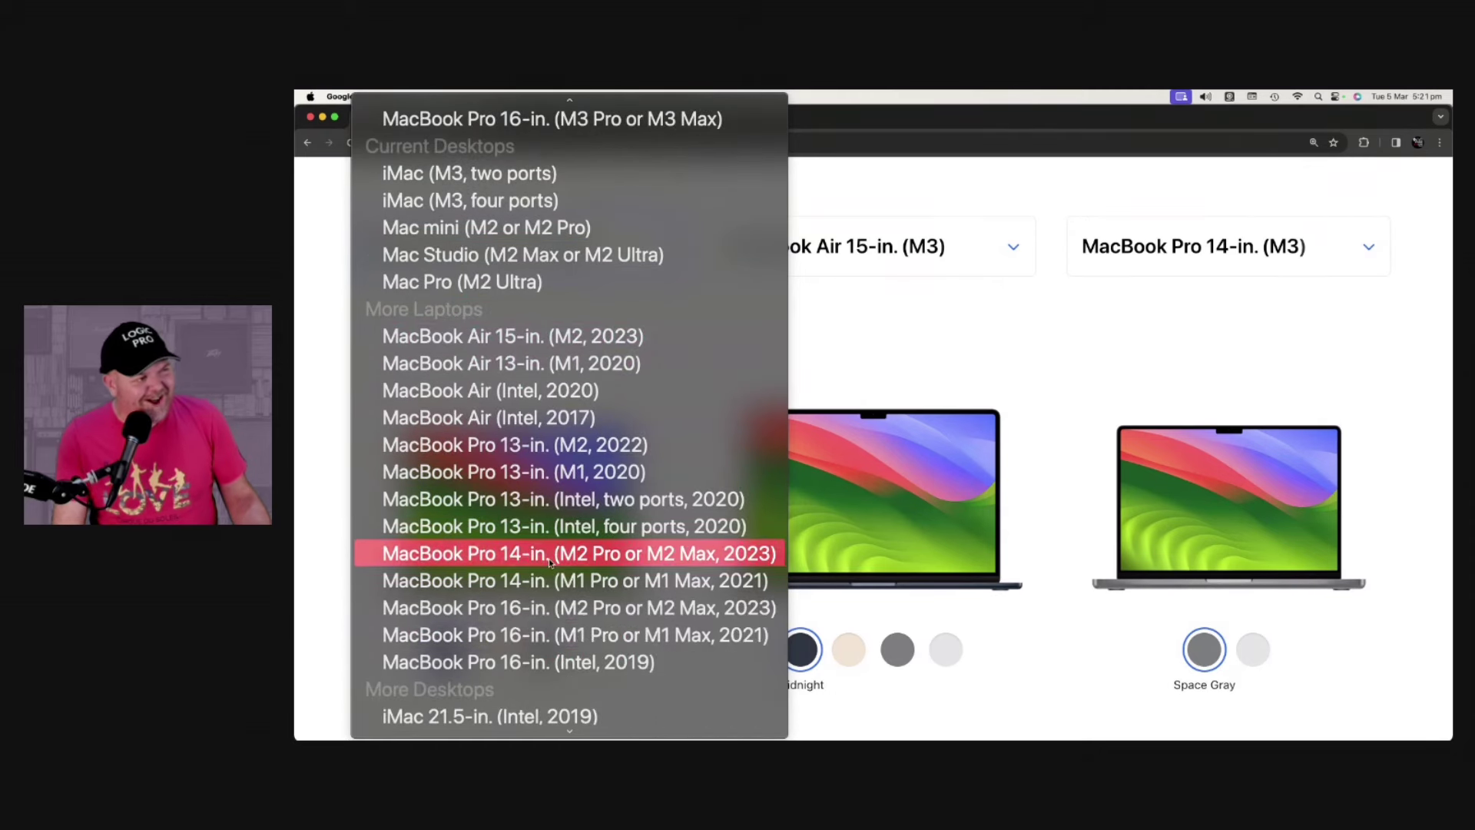
pyautogui.scroll(-1, 551, 561)
pyautogui.scroll(-4, 551, 562)
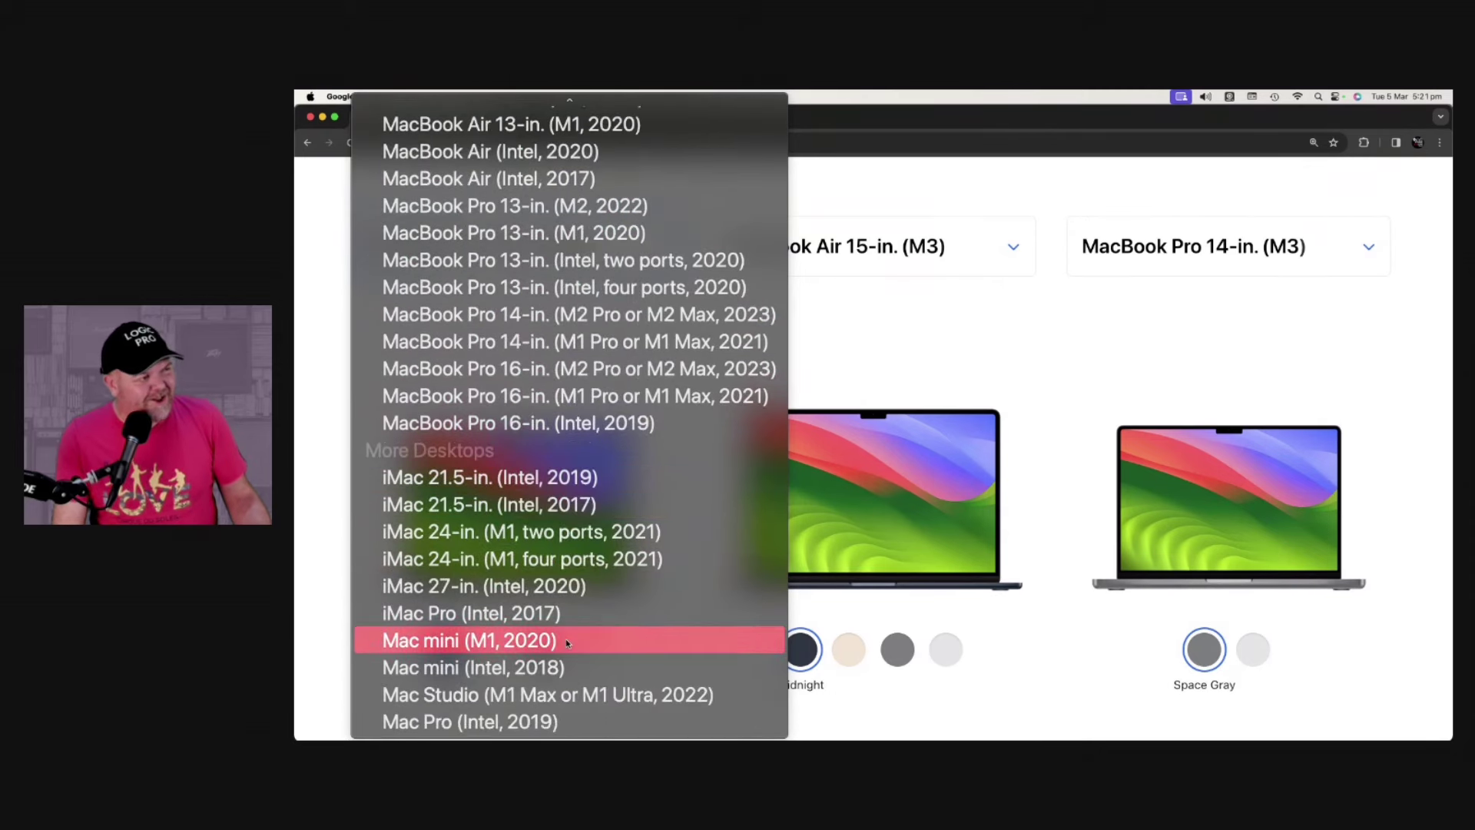
pyautogui.scroll(8, 542, 645)
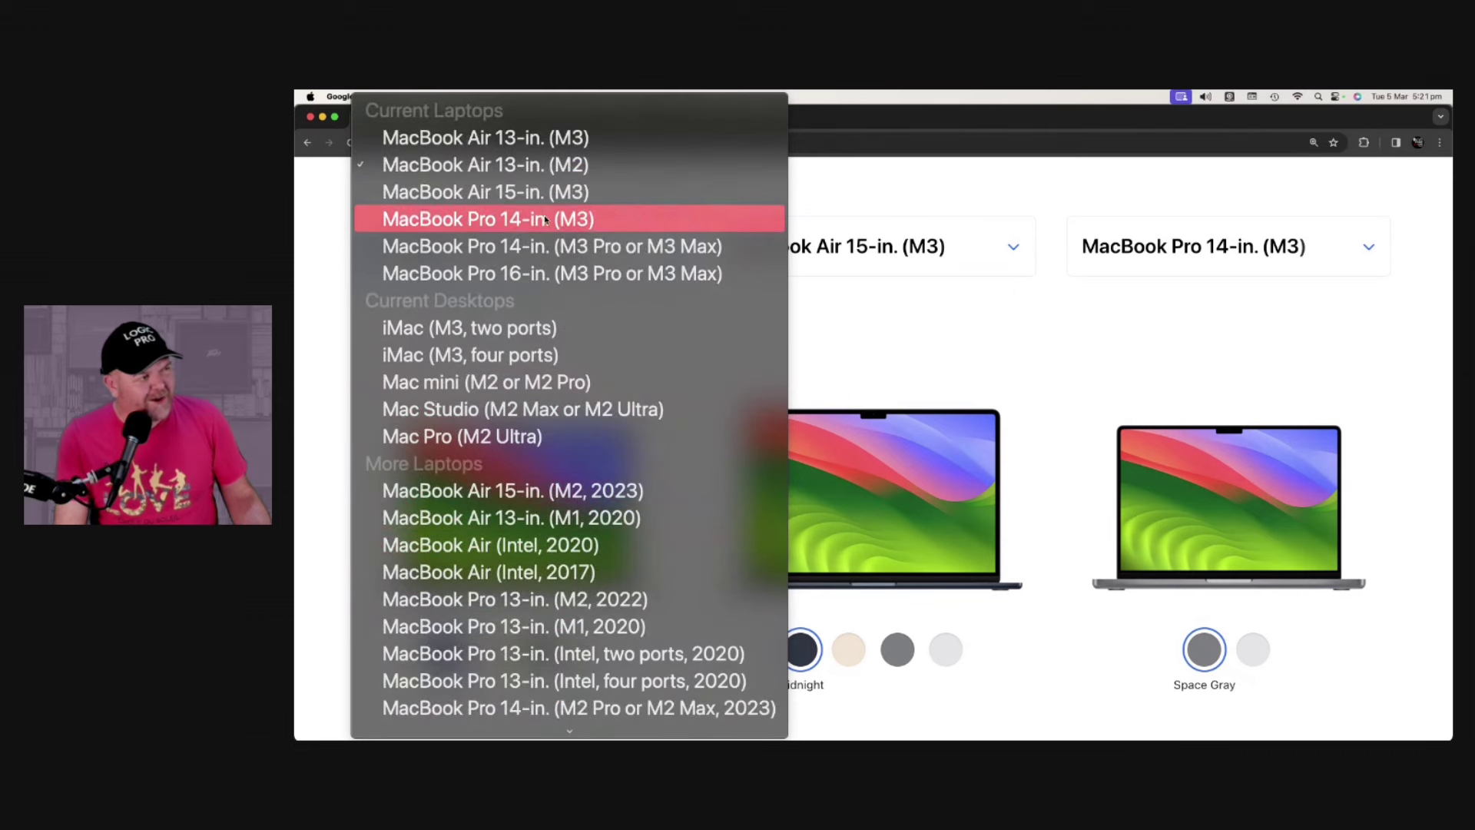
pyautogui.scroll(-3, 553, 323)
pyautogui.scroll(-3, 557, 335)
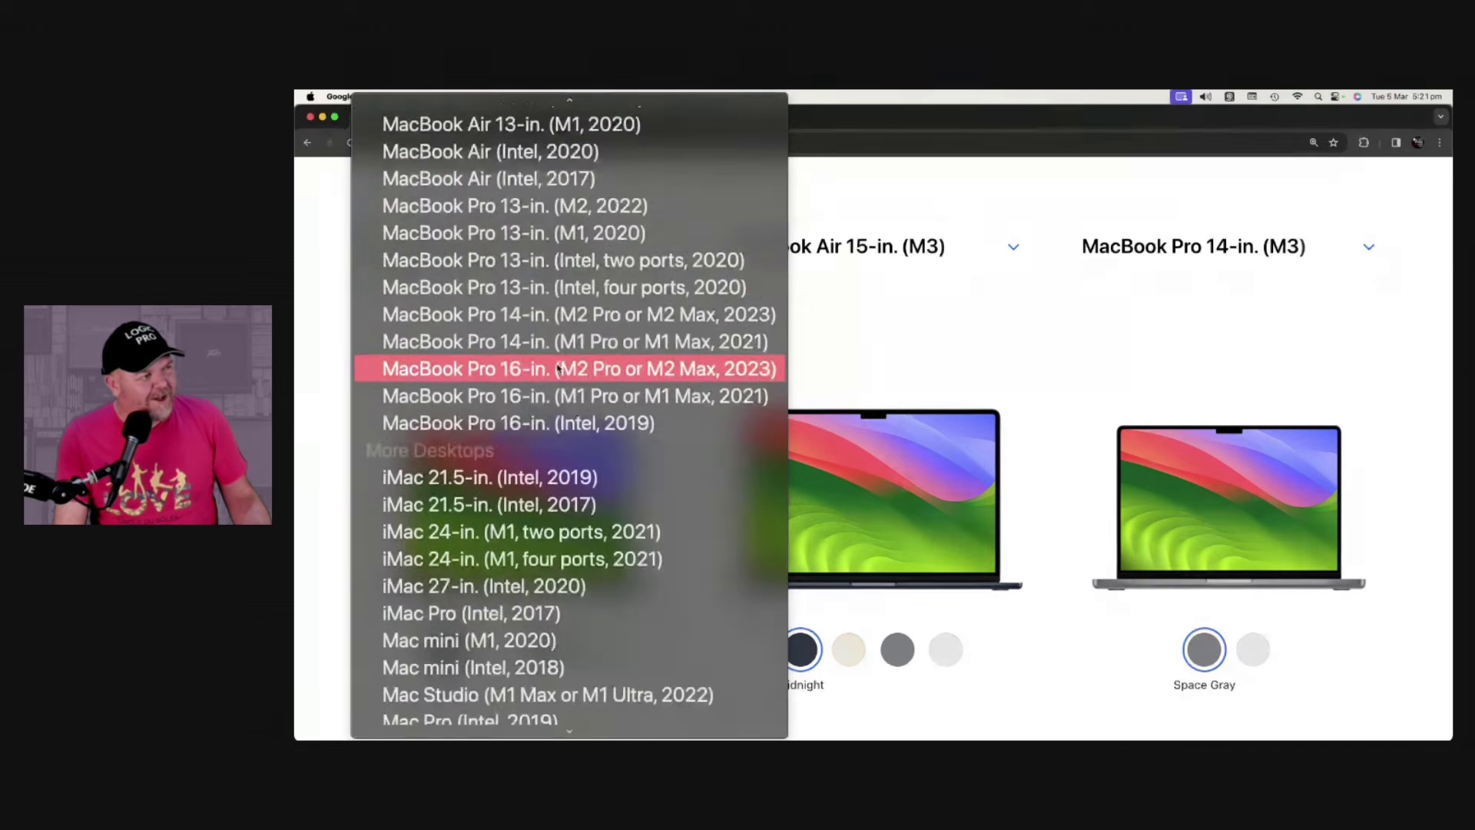
pyautogui.scroll(8, 556, 334)
pyautogui.click(838, 254)
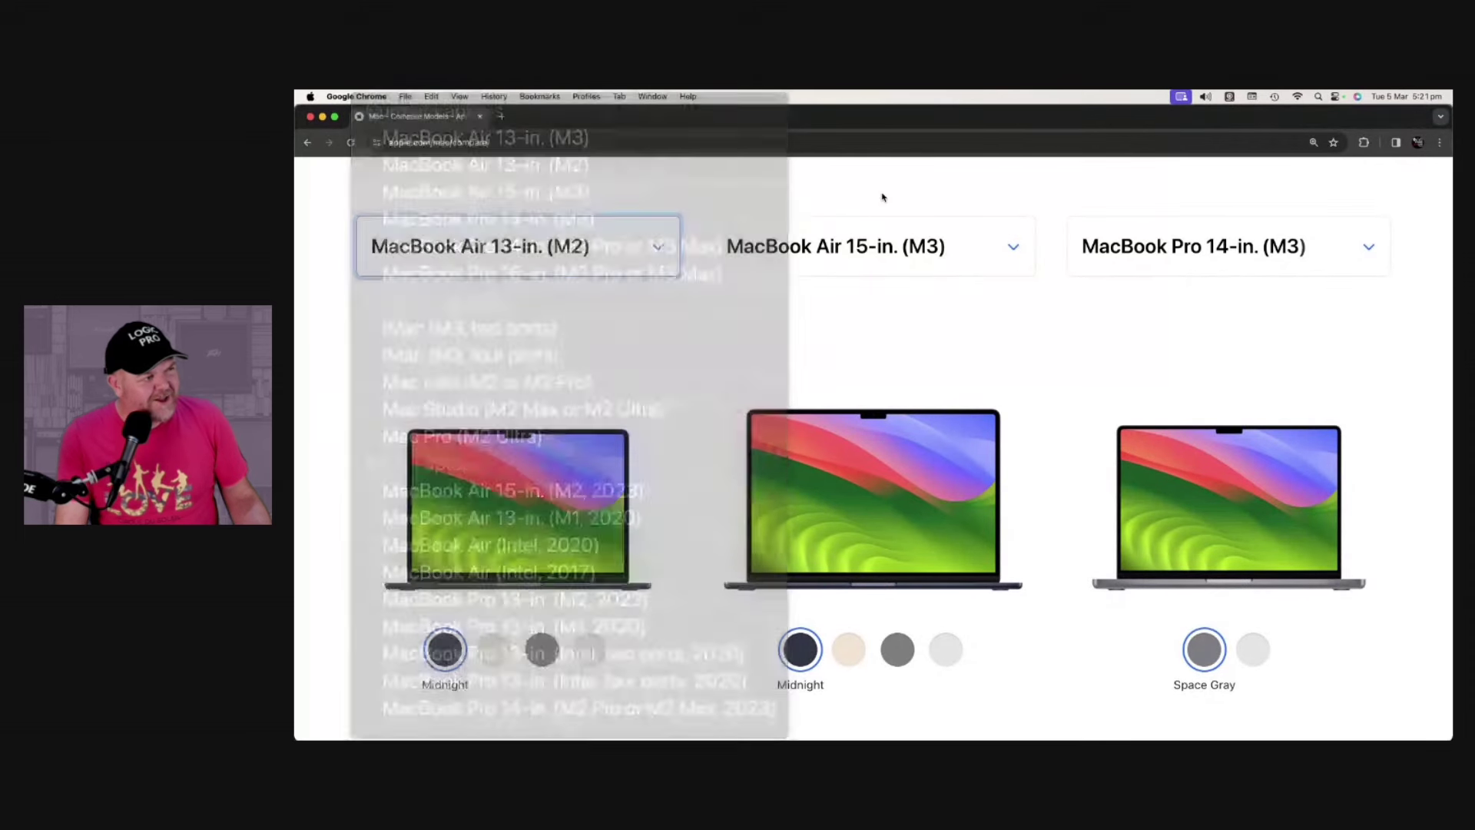
# Set the columns to MacBook Air 13-in. M3, M2 and M1 (2020)
pyautogui.click(646, 245)
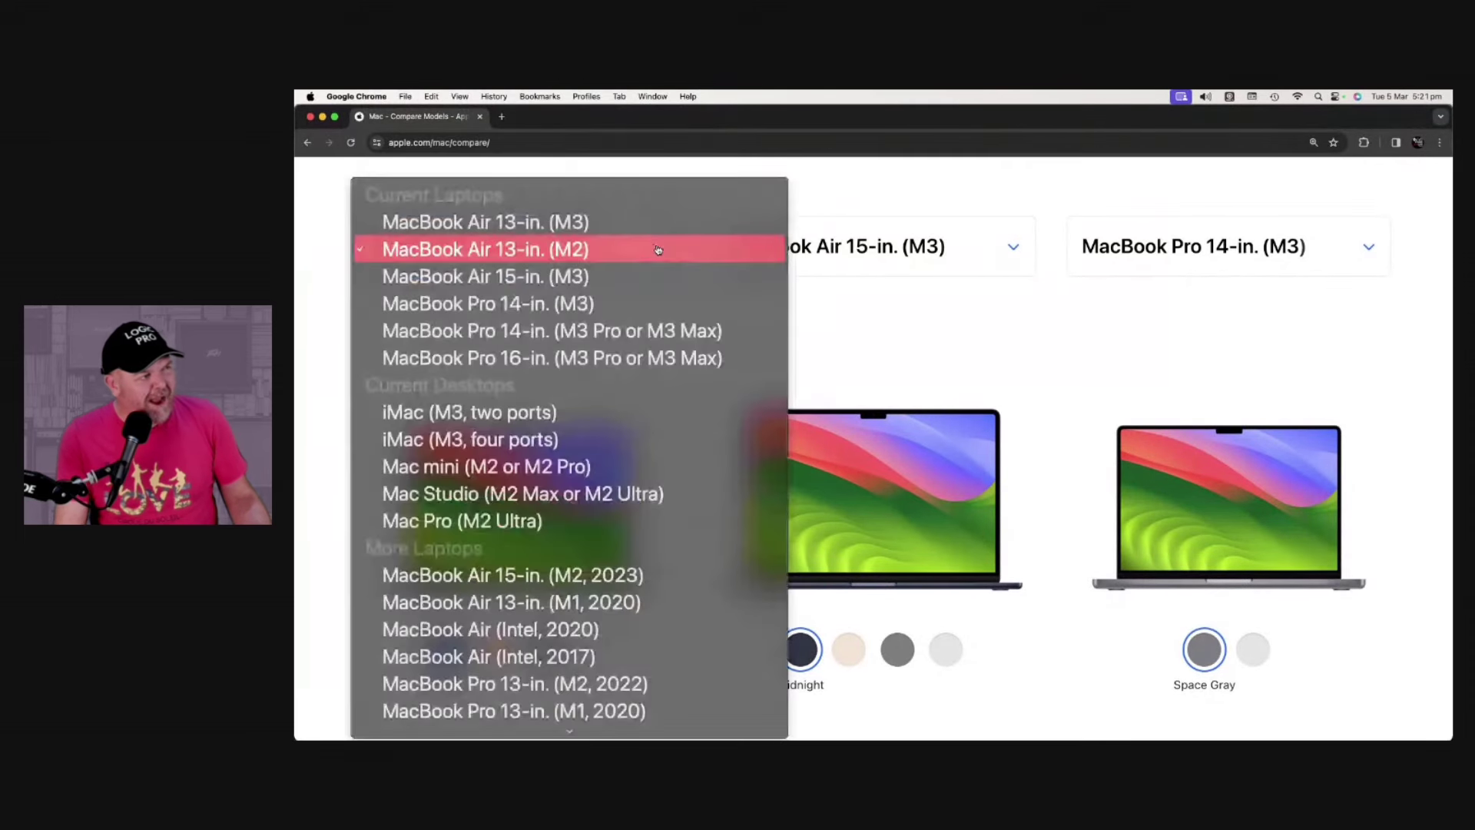
pyautogui.click(592, 225)
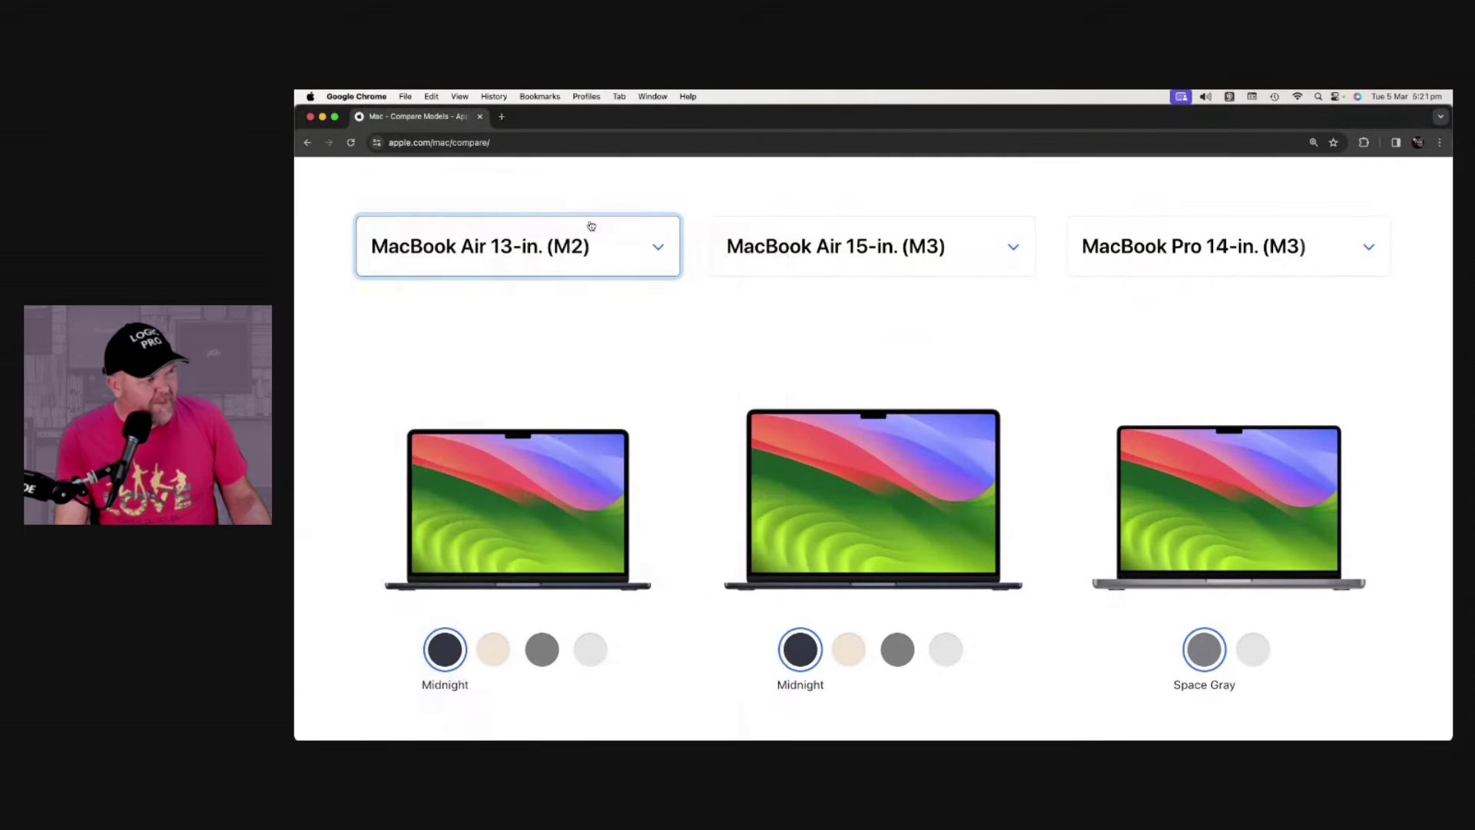
pyautogui.click(880, 245)
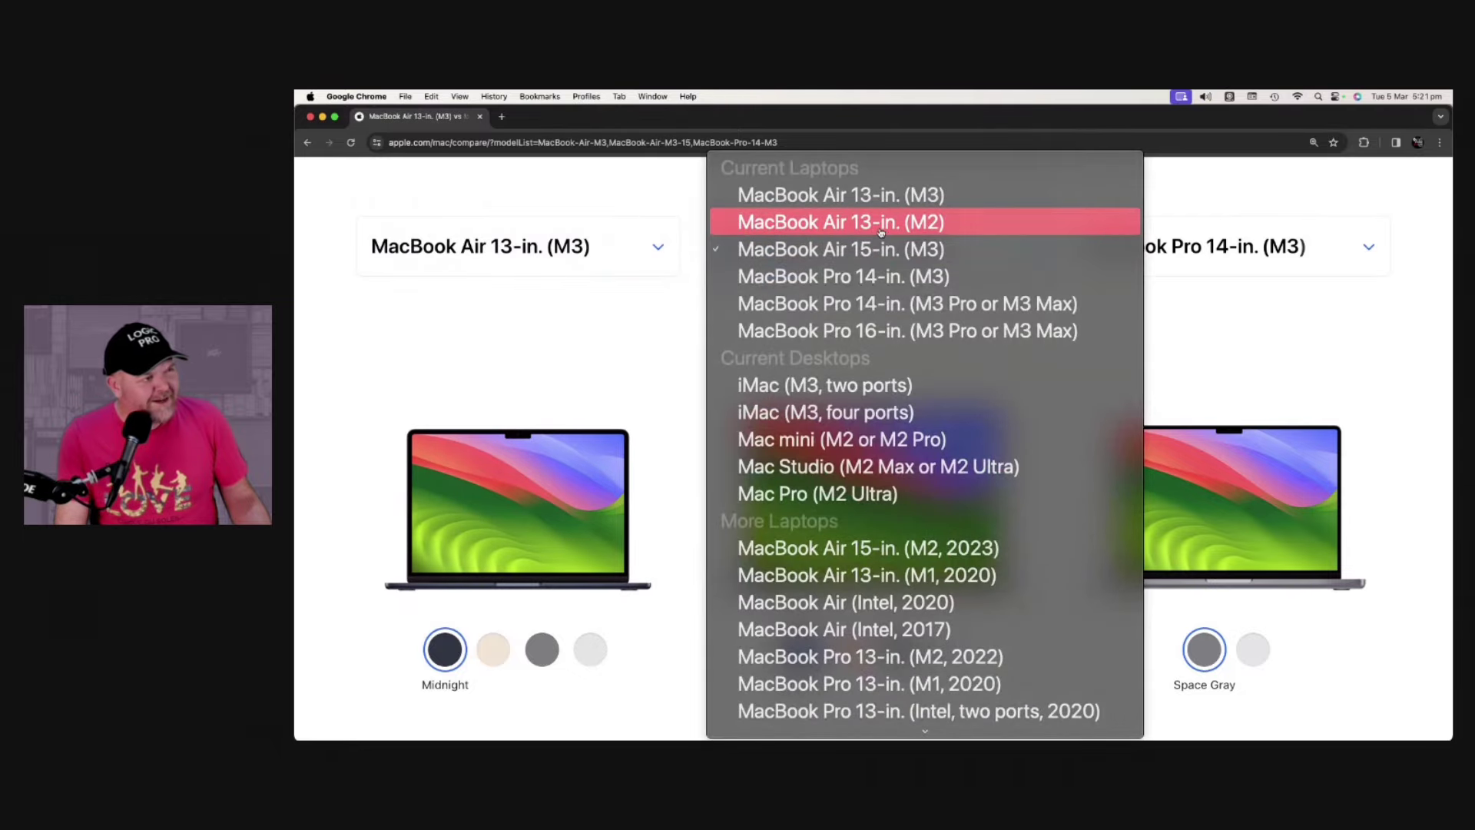
pyautogui.click(881, 223)
pyautogui.click(1264, 256)
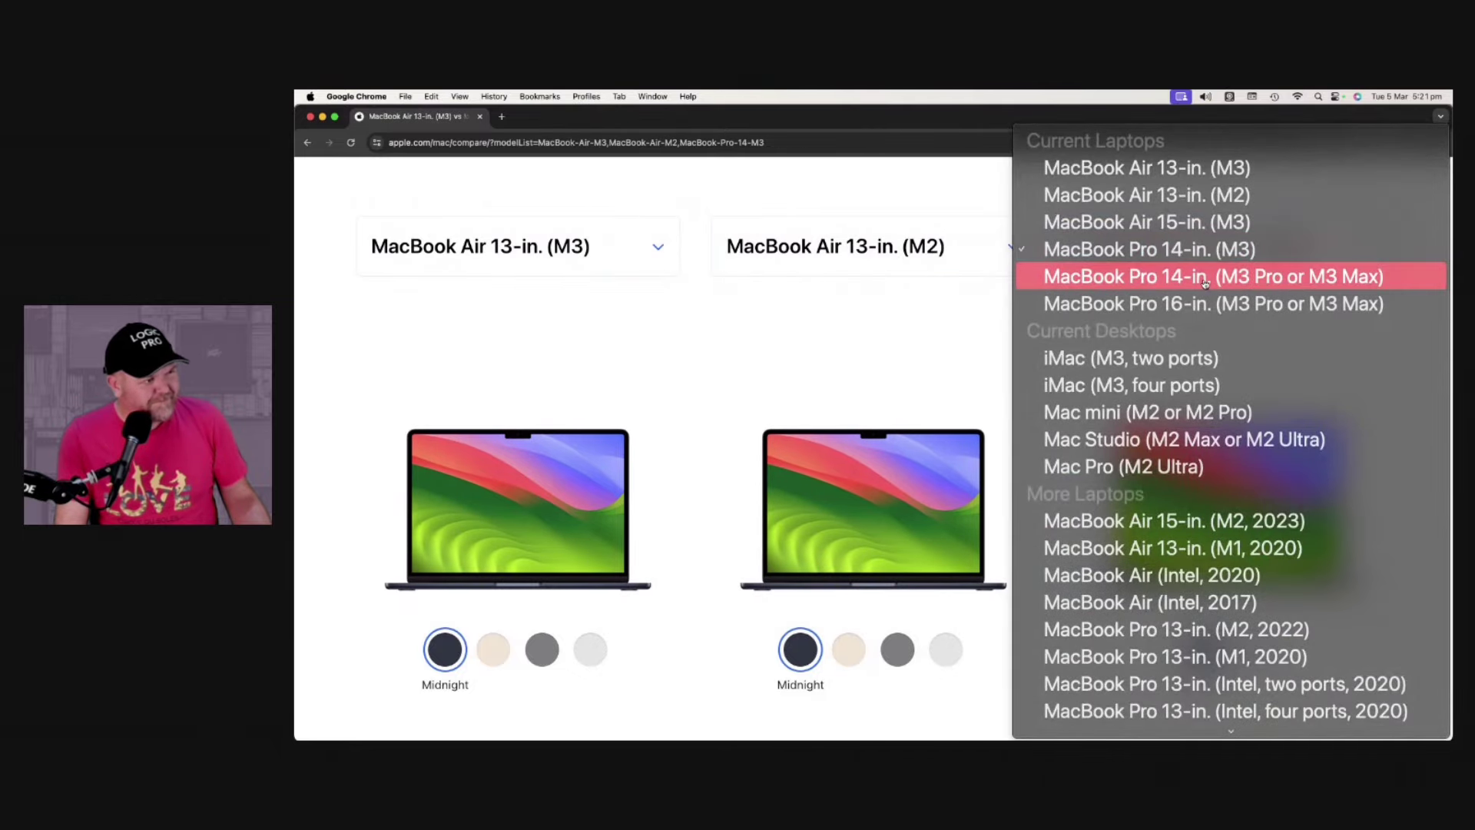
pyautogui.scroll(-5, 1199, 276)
pyautogui.scroll(-3, 1199, 278)
pyautogui.scroll(-3, 1199, 283)
pyautogui.scroll(5, 1199, 288)
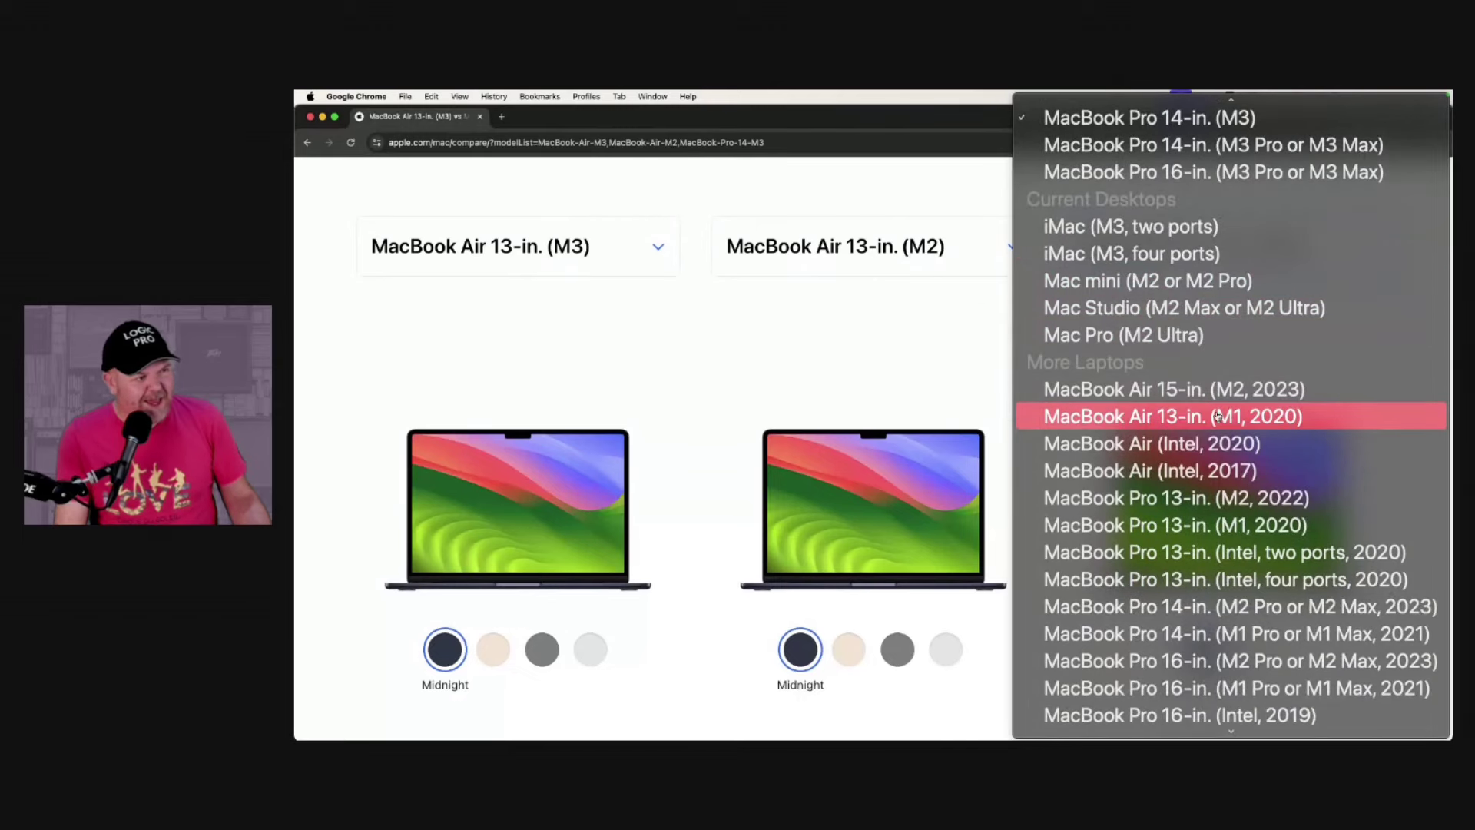
pyautogui.click(1213, 423)
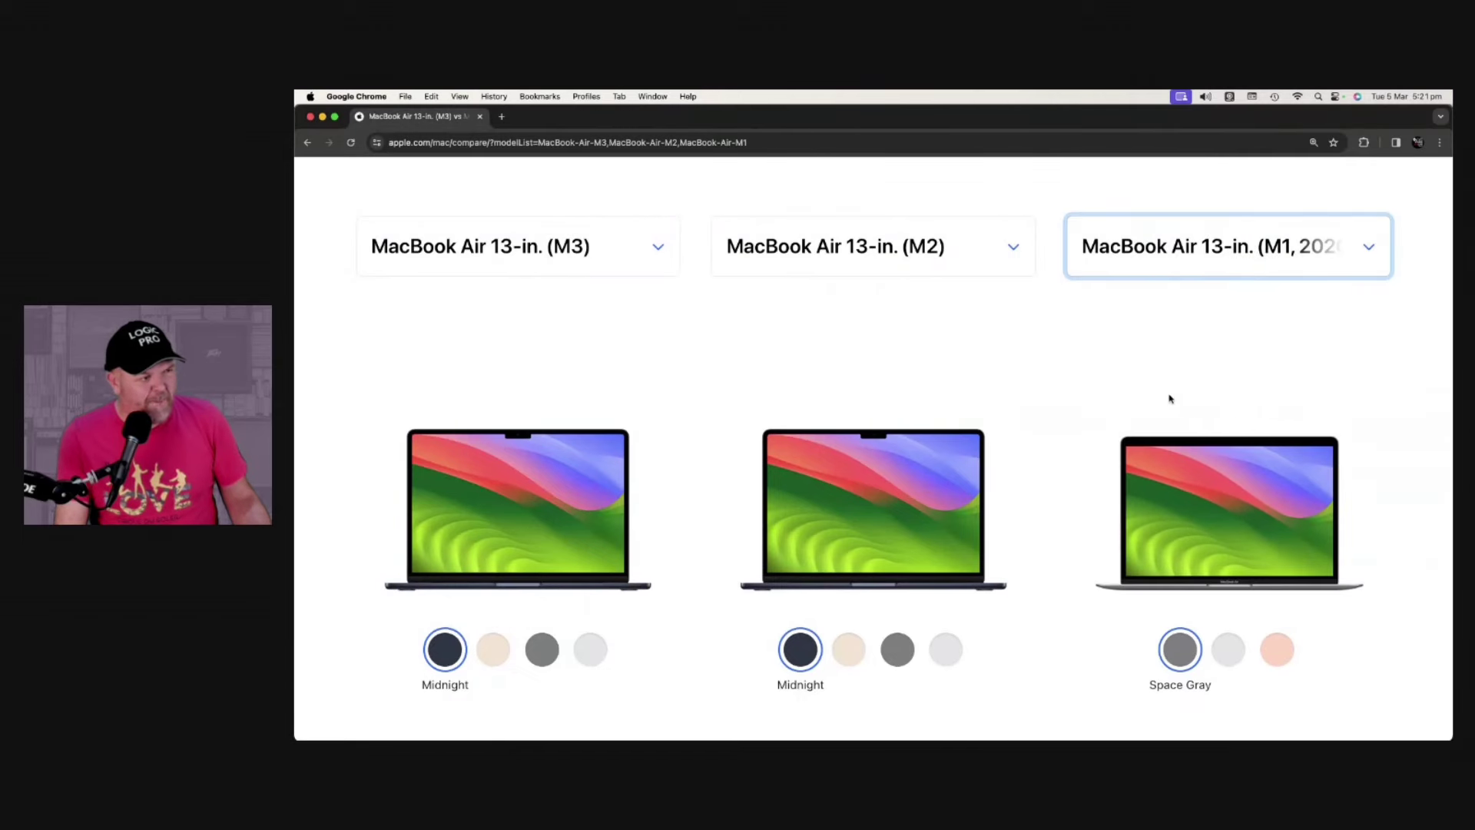
pyautogui.scroll(-2, 926, 355)
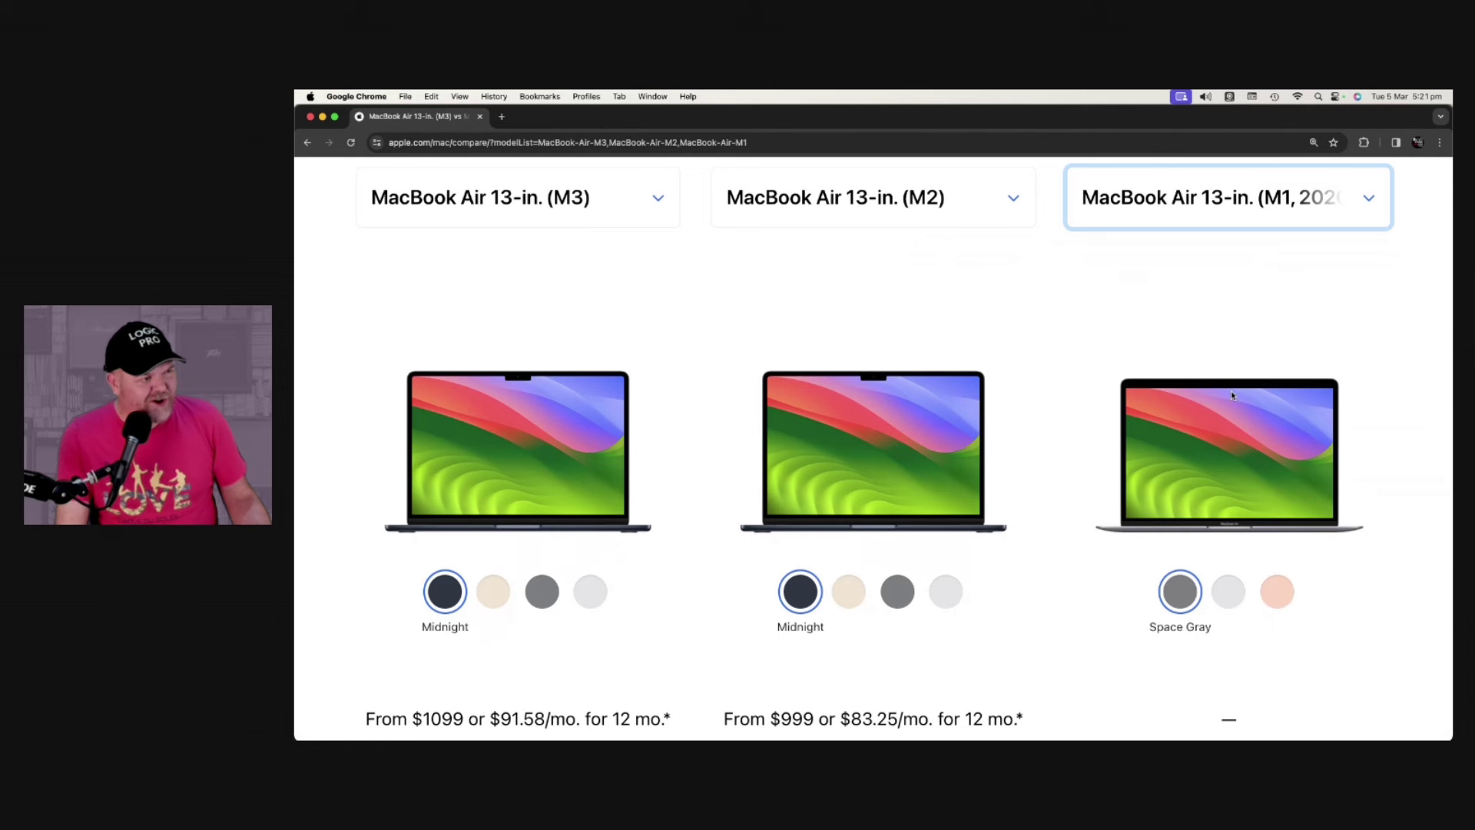
pyautogui.scroll(-5, 925, 399)
pyautogui.scroll(-3, 878, 410)
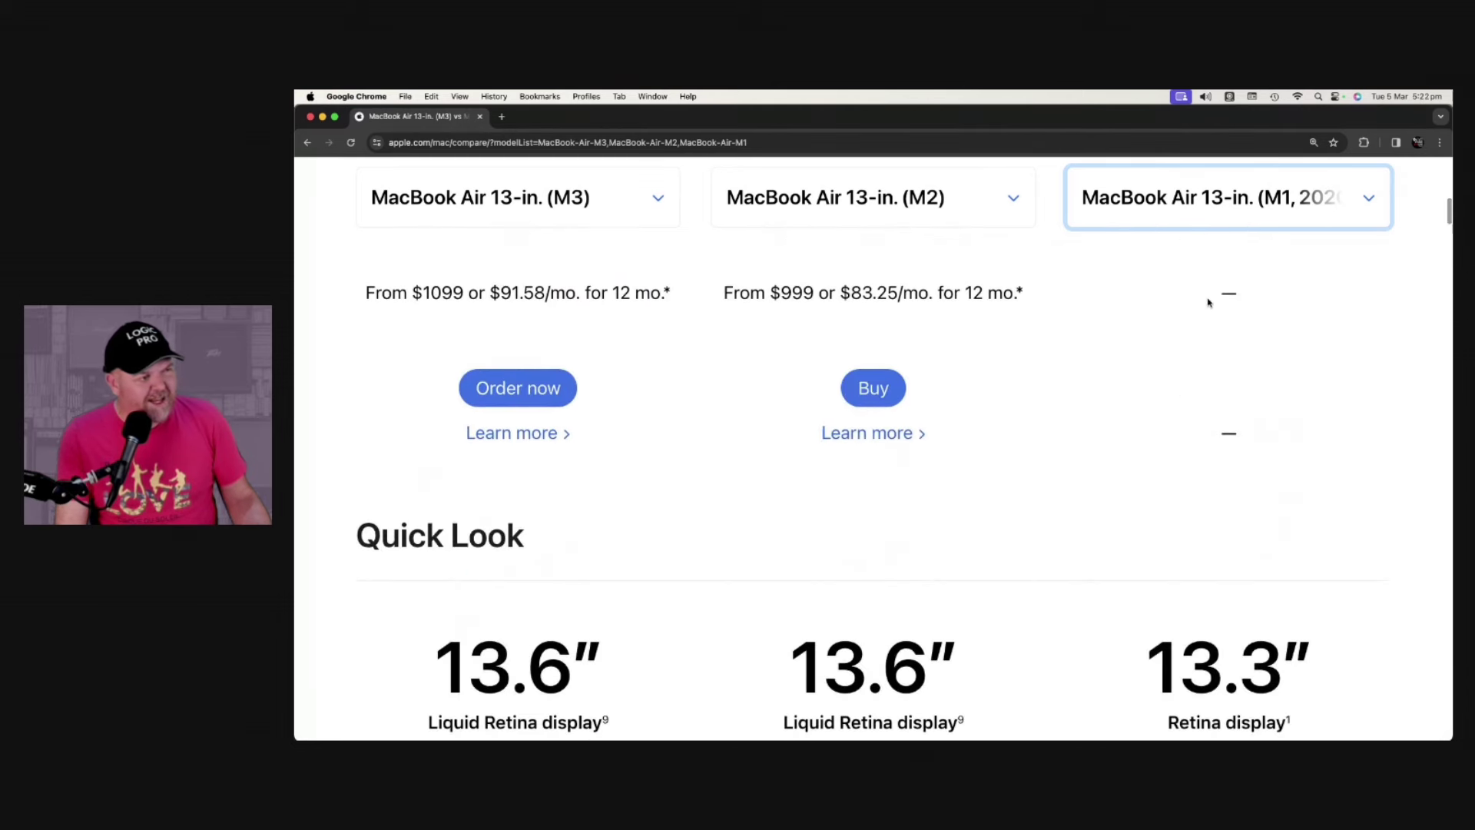
pyautogui.scroll(-2, 927, 395)
pyautogui.scroll(-3, 859, 511)
pyautogui.scroll(-4, 858, 510)
pyautogui.scroll(3, 1051, 366)
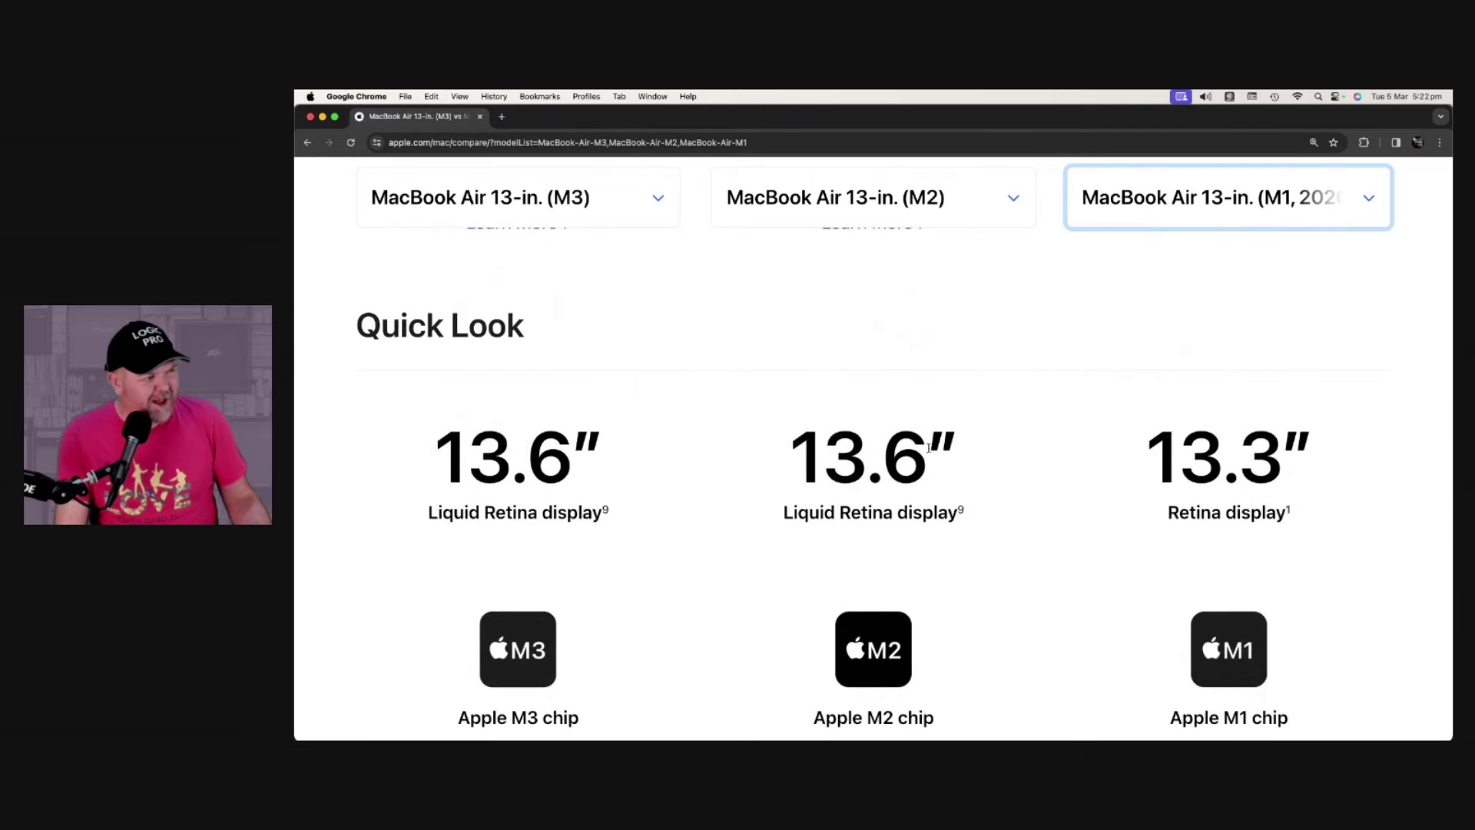
pyautogui.scroll(-3, 928, 438)
pyautogui.scroll(-2, 859, 473)
pyautogui.scroll(-2, 752, 516)
pyautogui.scroll(-3, 751, 516)
pyautogui.scroll(-1, 784, 478)
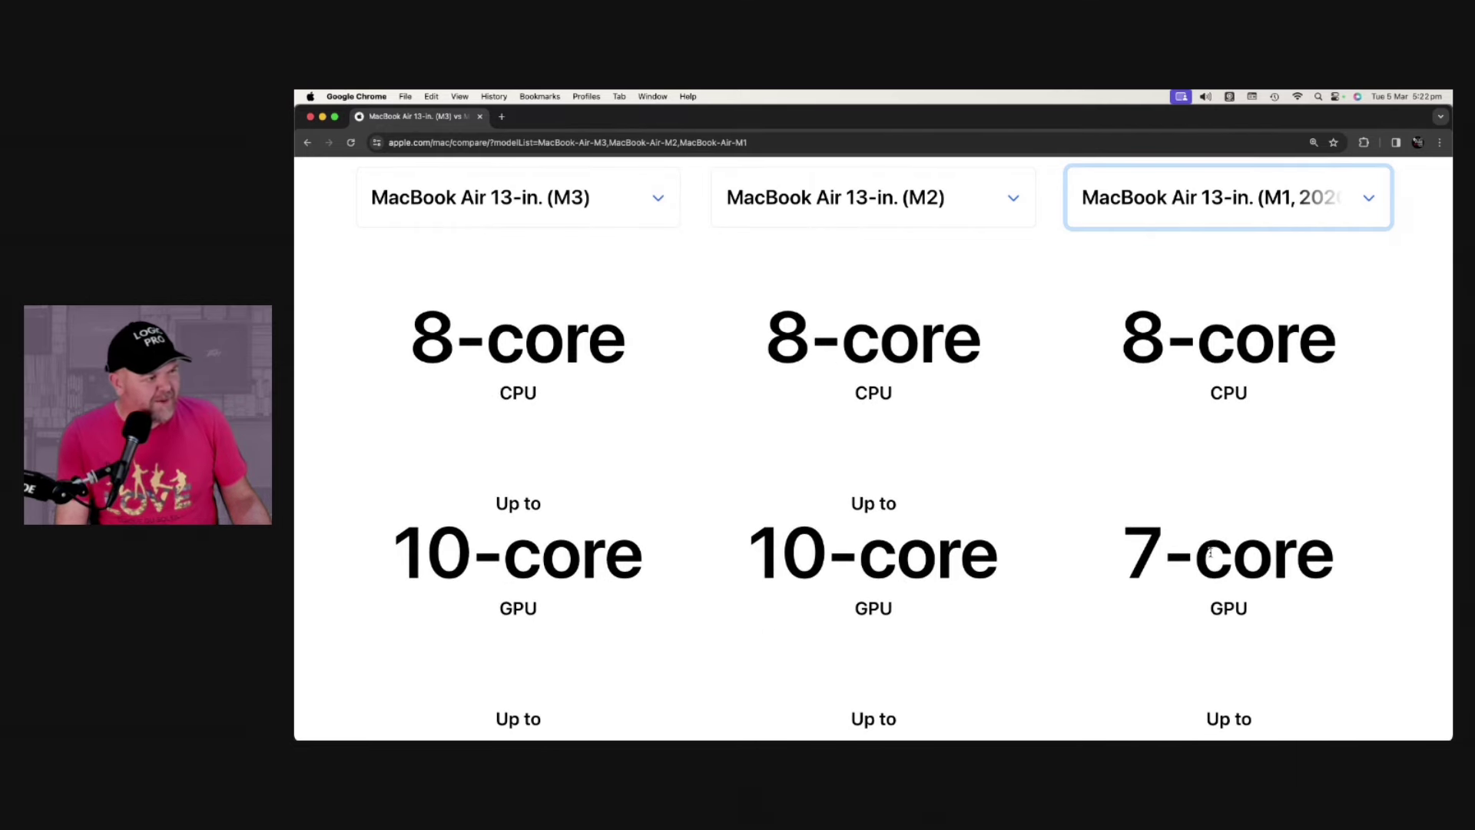
pyautogui.scroll(-2, 899, 459)
pyautogui.scroll(-2, 887, 456)
pyautogui.scroll(-1, 885, 451)
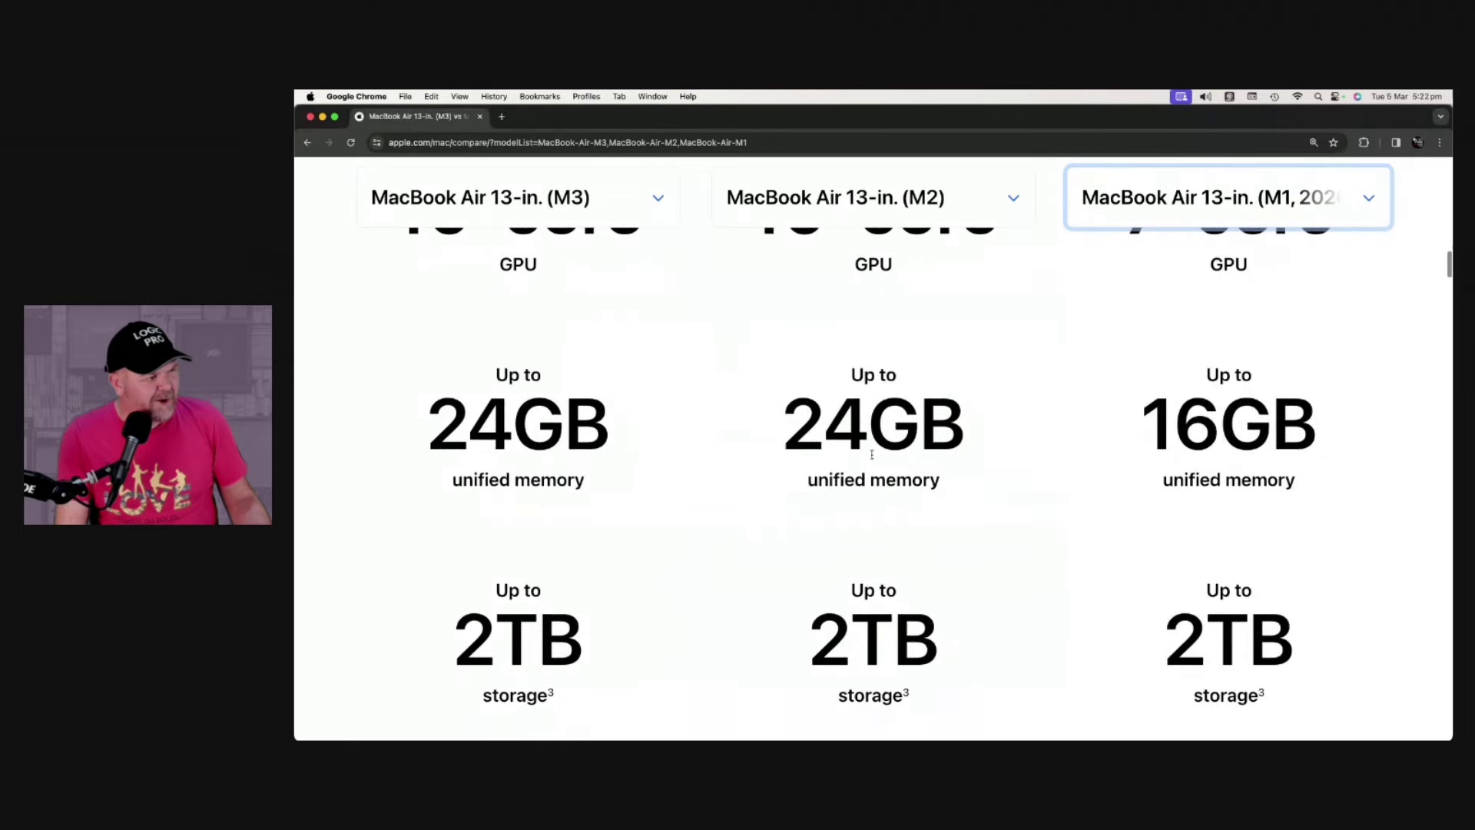
pyautogui.scroll(-3, 610, 491)
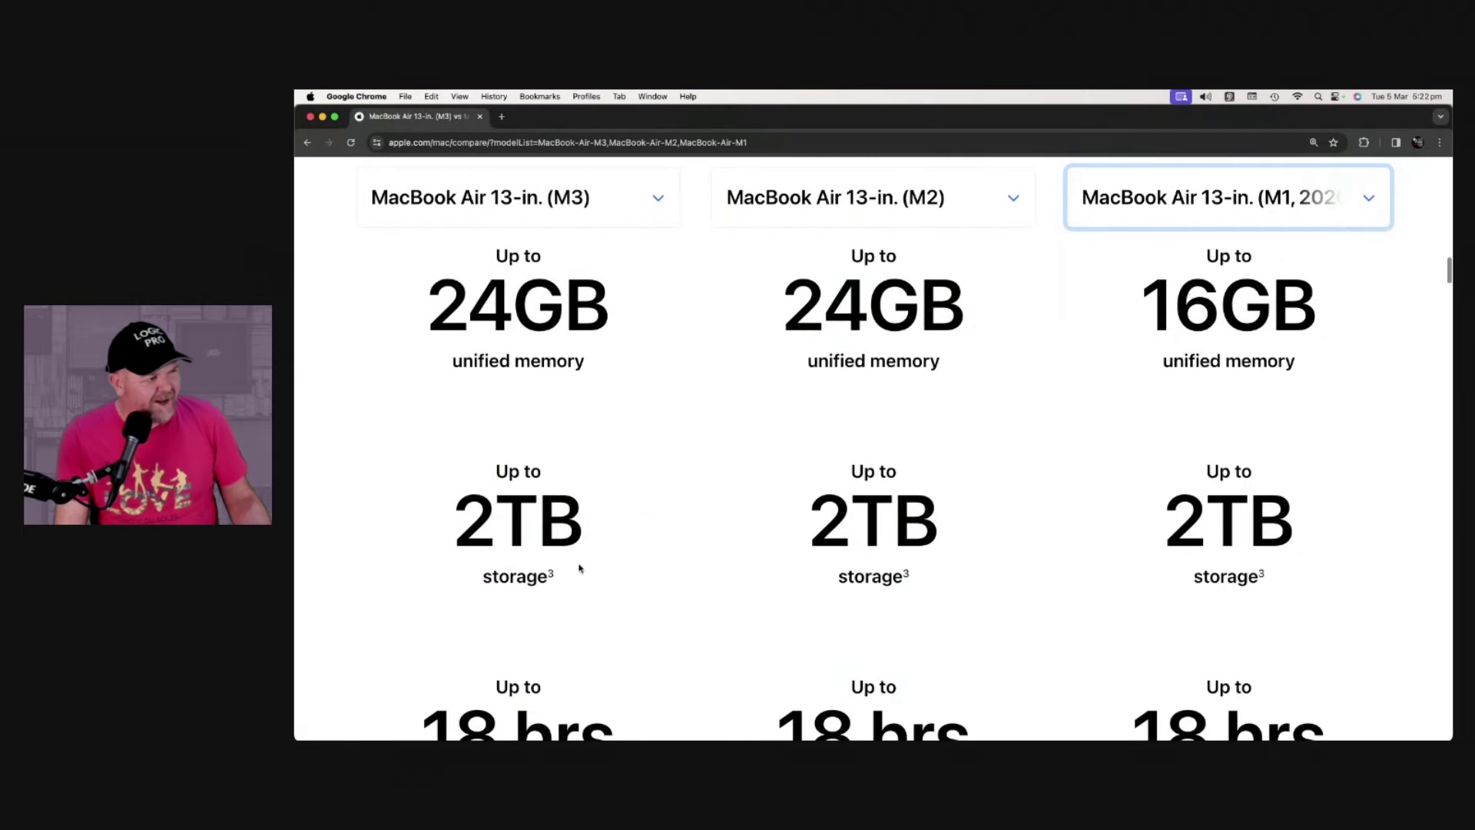
pyautogui.scroll(-4, 784, 542)
pyautogui.scroll(-3, 863, 452)
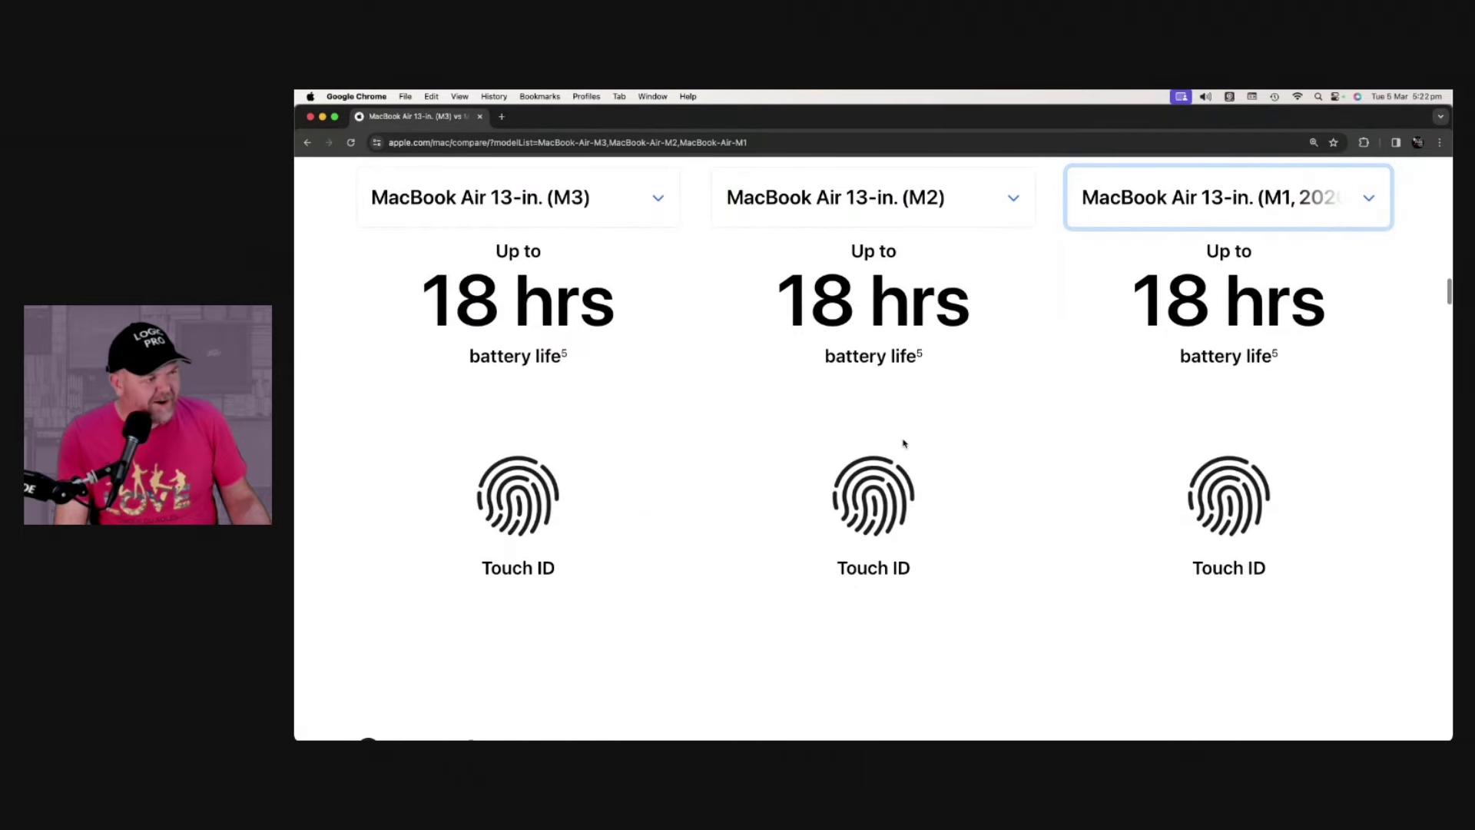
pyautogui.scroll(-4, 887, 444)
pyautogui.scroll(-3, 896, 441)
pyautogui.scroll(-3, 896, 441)
pyautogui.scroll(-2, 807, 414)
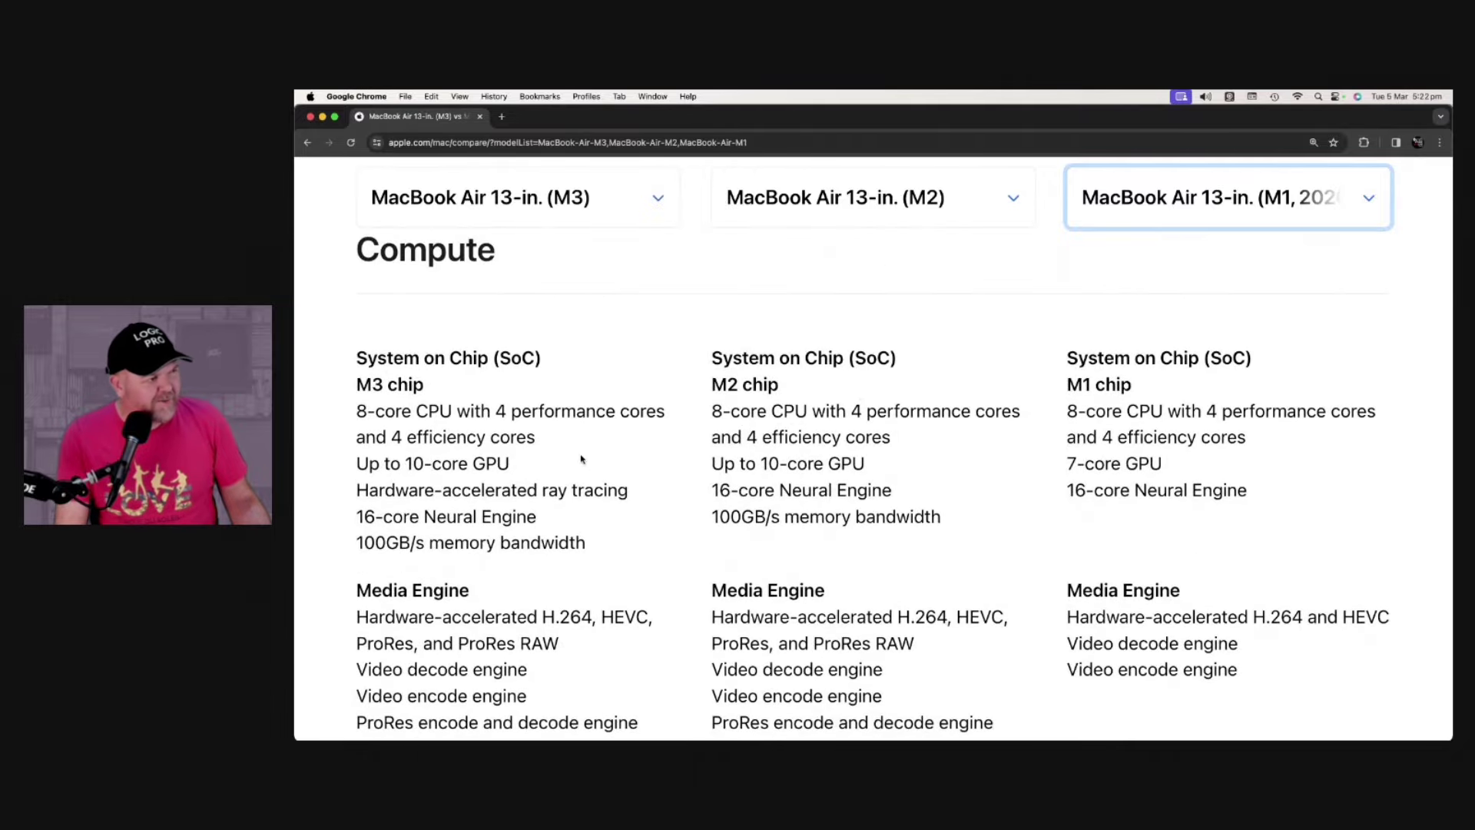
pyautogui.scroll(-2, 620, 448)
pyautogui.scroll(-4, 622, 448)
pyautogui.scroll(-3, 621, 447)
pyautogui.scroll(-2, 621, 448)
pyautogui.scroll(-3, 622, 447)
pyautogui.scroll(8, 677, 491)
pyautogui.scroll(8, 689, 488)
pyautogui.scroll(8, 688, 487)
pyautogui.scroll(-1, 688, 487)
pyautogui.scroll(-4, 686, 484)
pyautogui.scroll(-1, 683, 478)
pyautogui.scroll(5, 684, 478)
# Switch the comparison columns to Mac mini (M2 or M2 Pro), Mac Studio and Mac Pro (M2 Ultra)
pyautogui.click(647, 498)
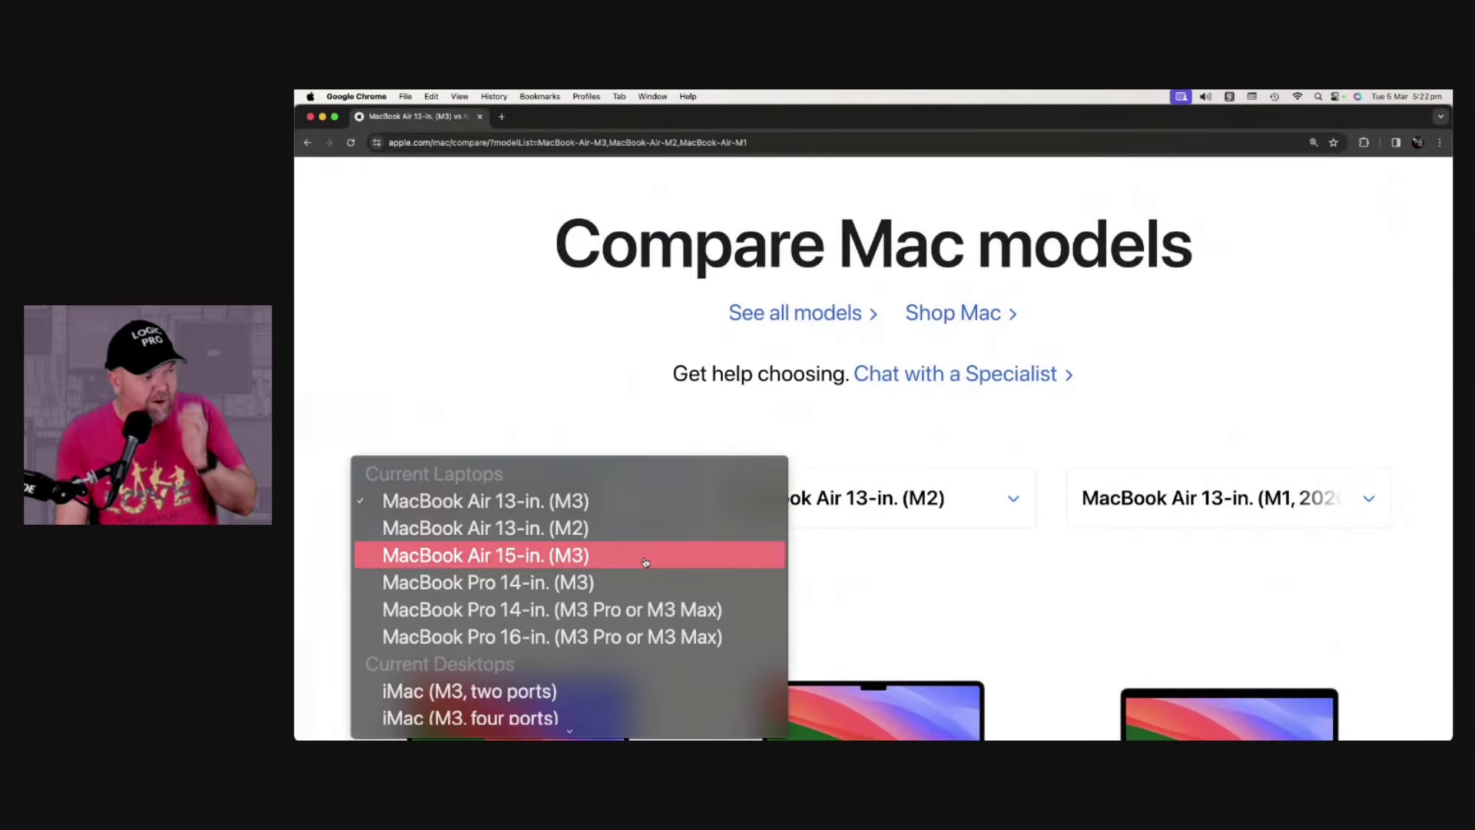
pyautogui.scroll(-2, 646, 563)
pyautogui.scroll(-2, 634, 530)
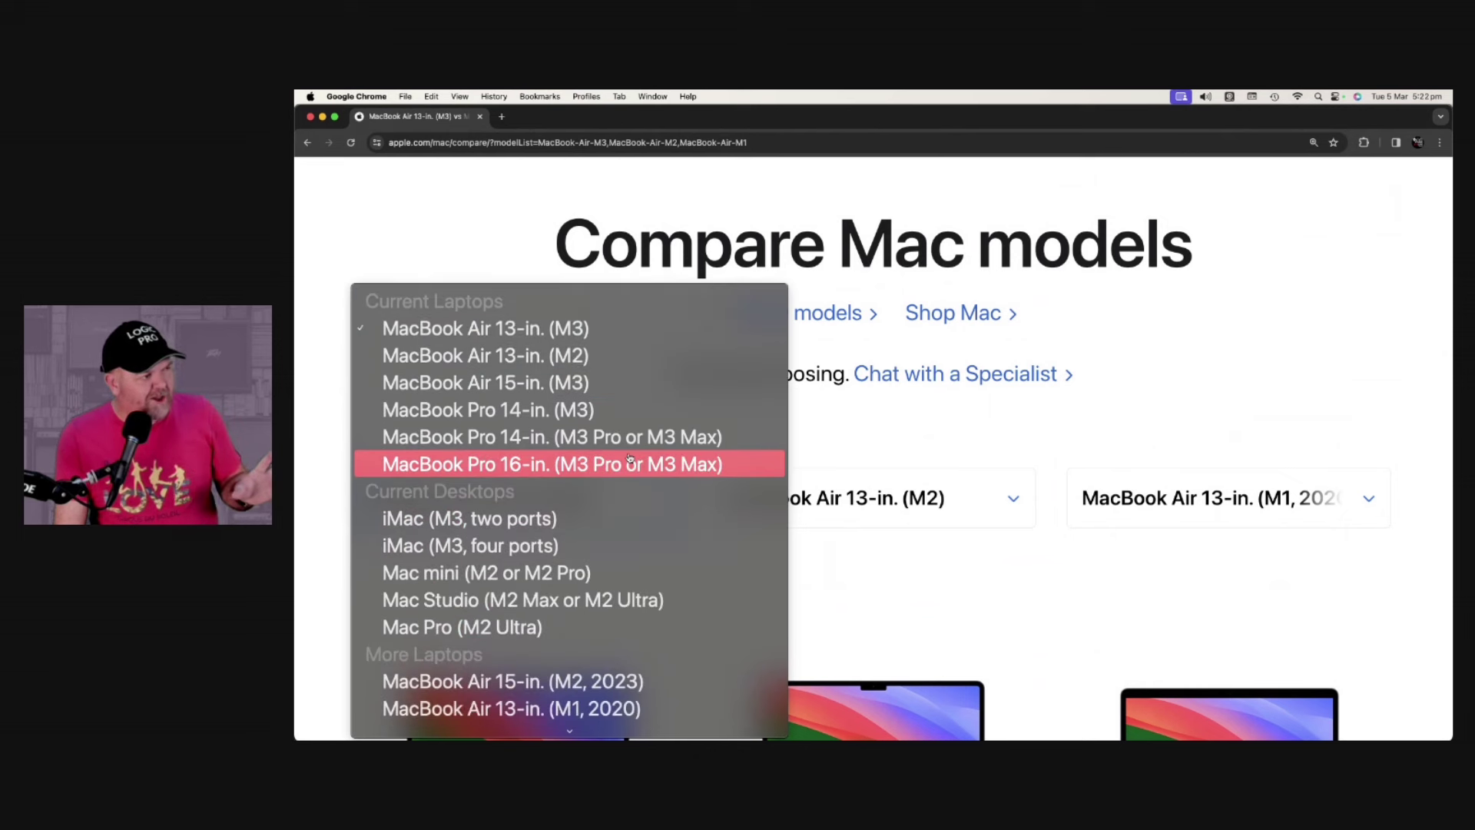
pyautogui.scroll(-1, 632, 461)
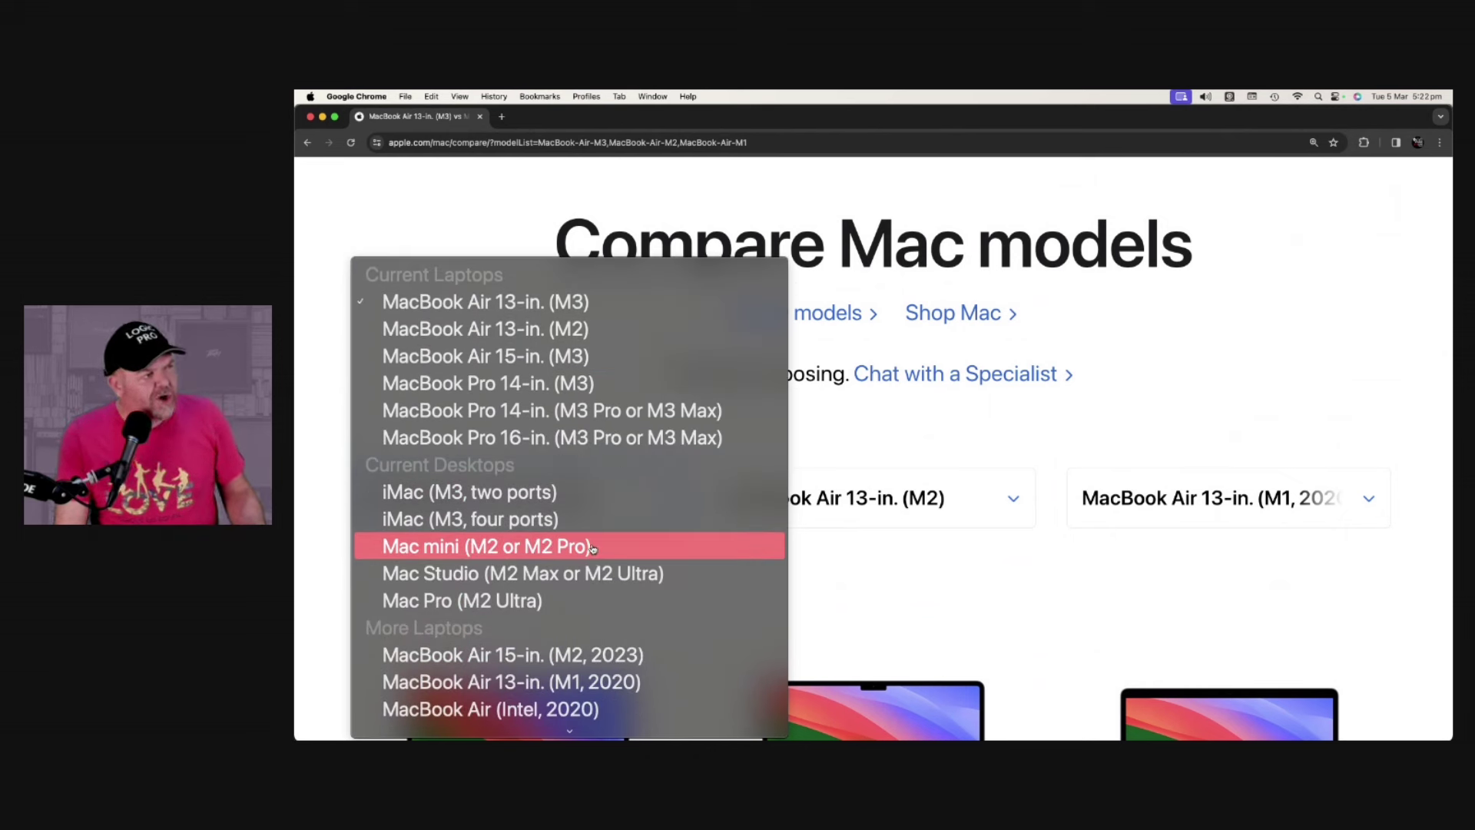
pyautogui.click(591, 550)
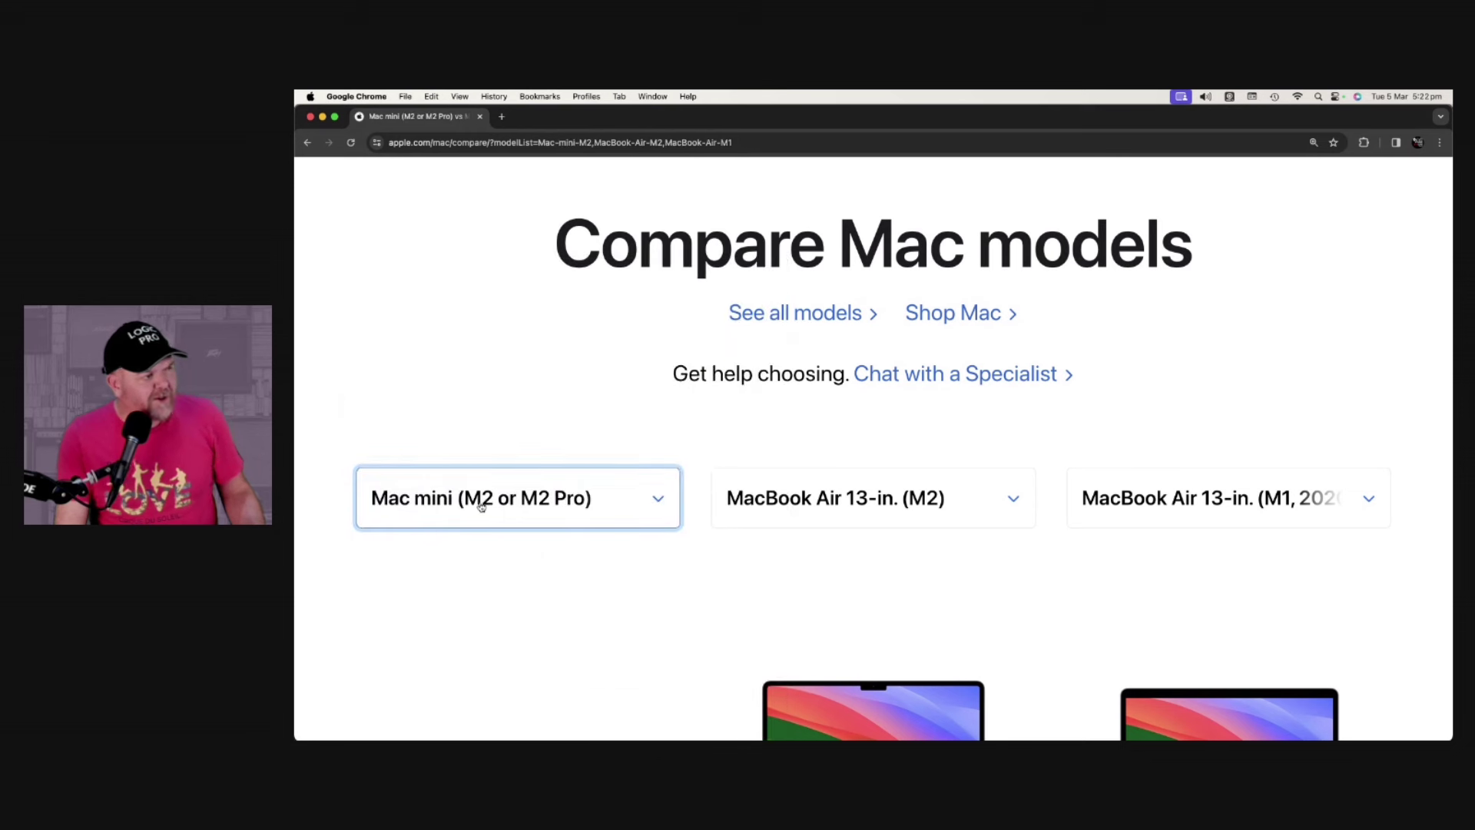
pyautogui.click(871, 499)
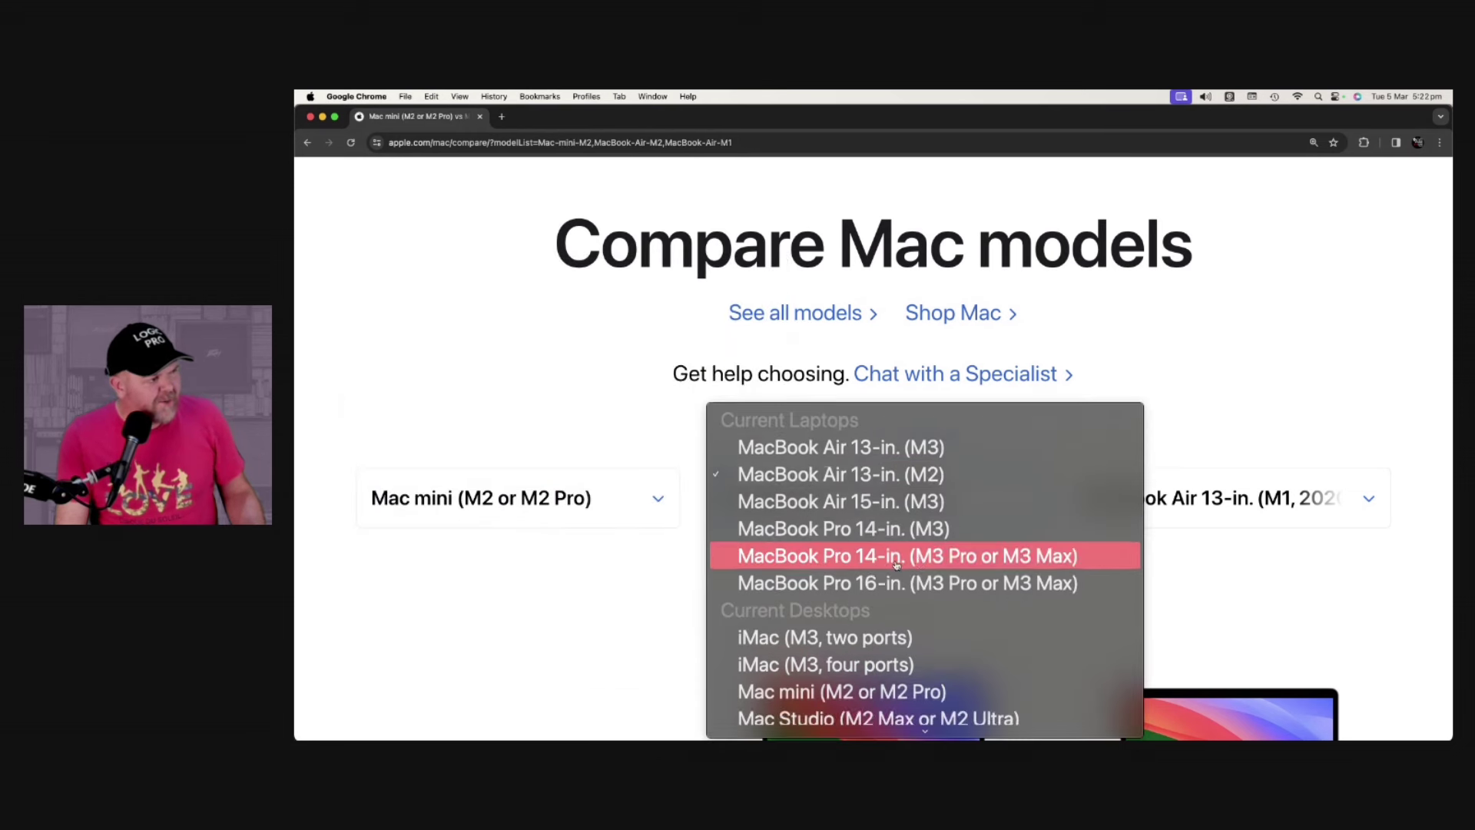
pyautogui.scroll(-2, 877, 553)
pyautogui.scroll(-1, 858, 622)
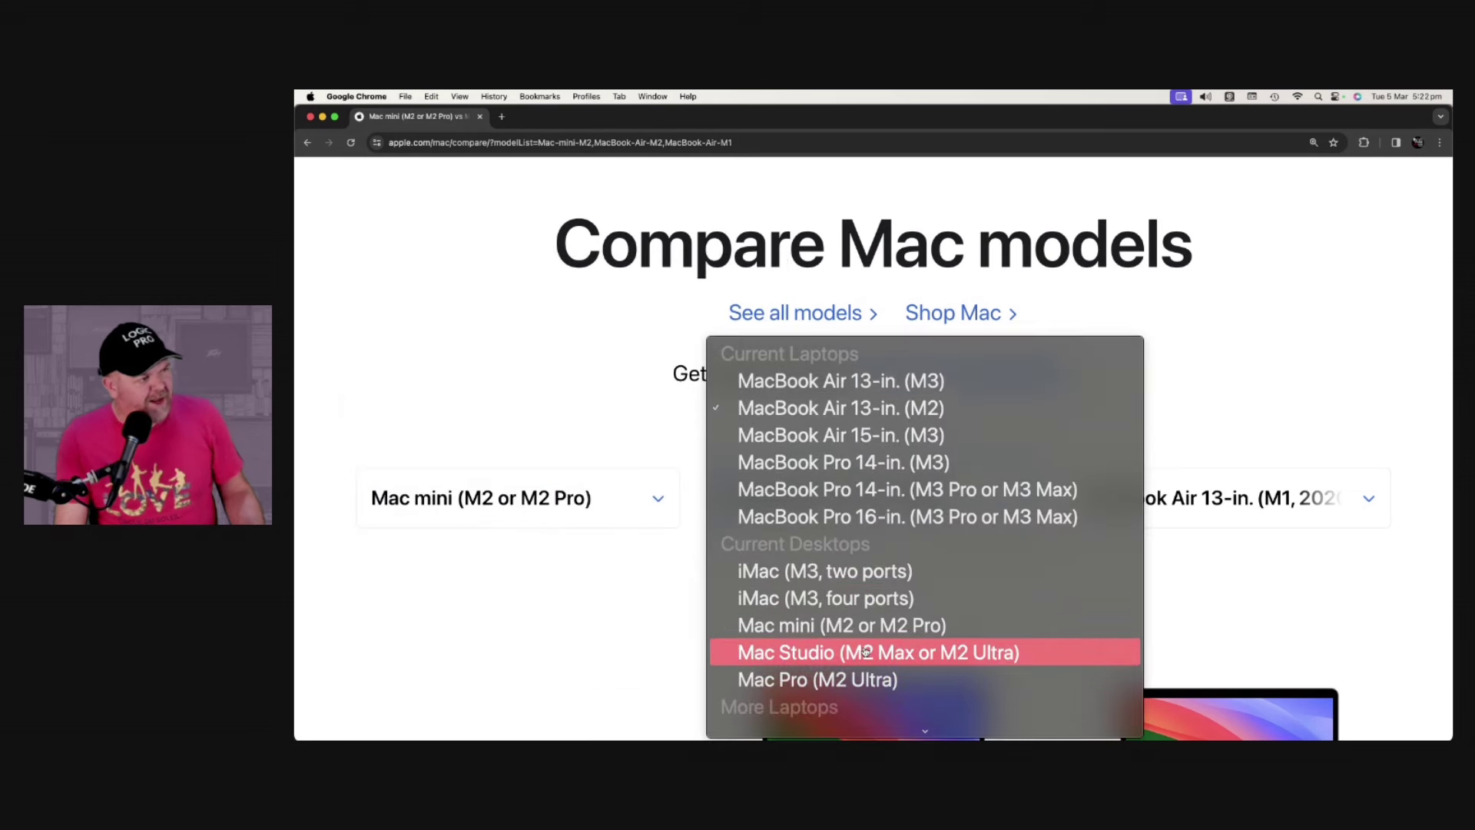
pyautogui.click(864, 653)
pyautogui.scroll(-1, 854, 639)
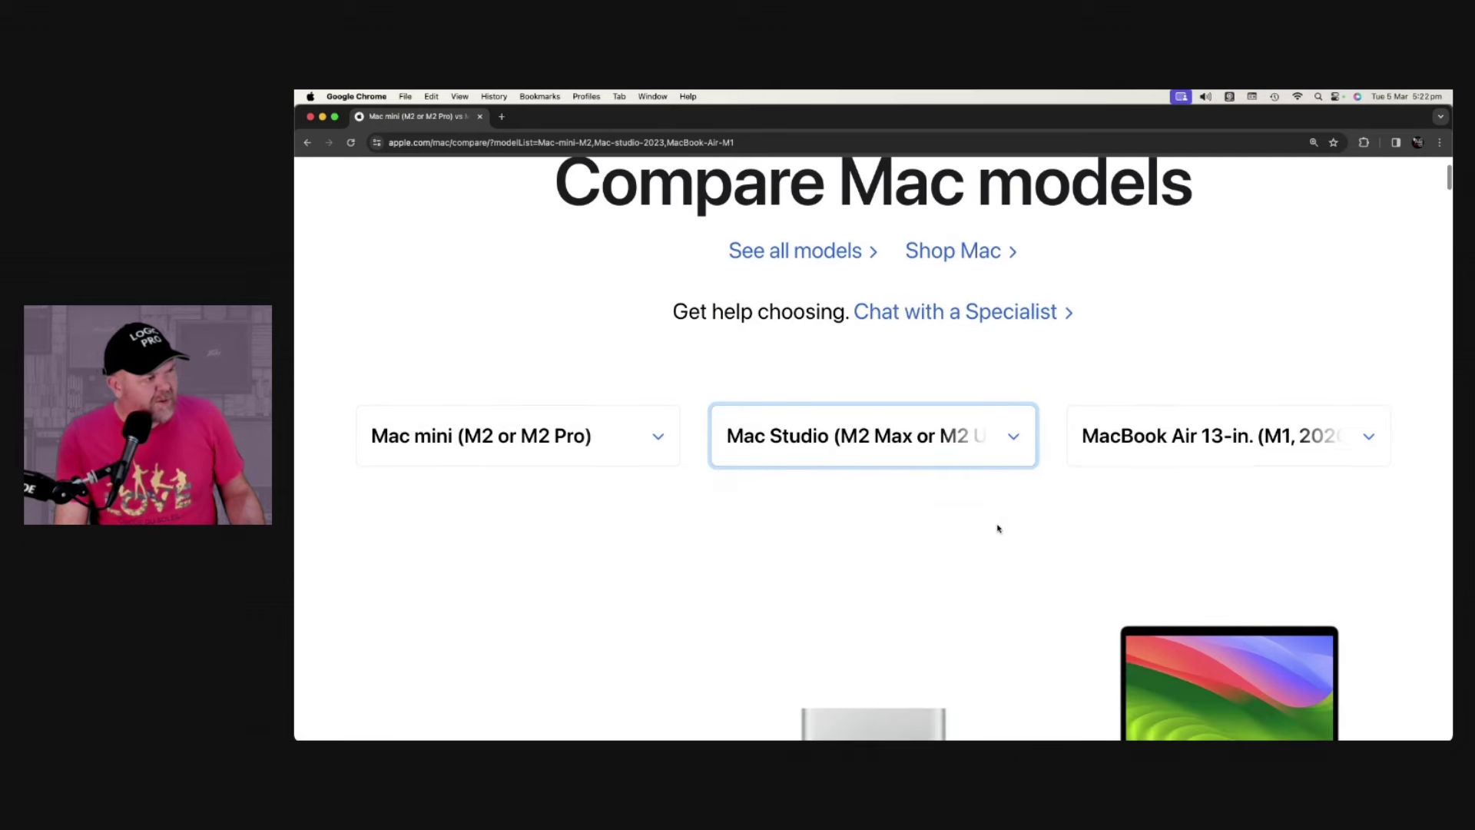
pyautogui.click(1187, 448)
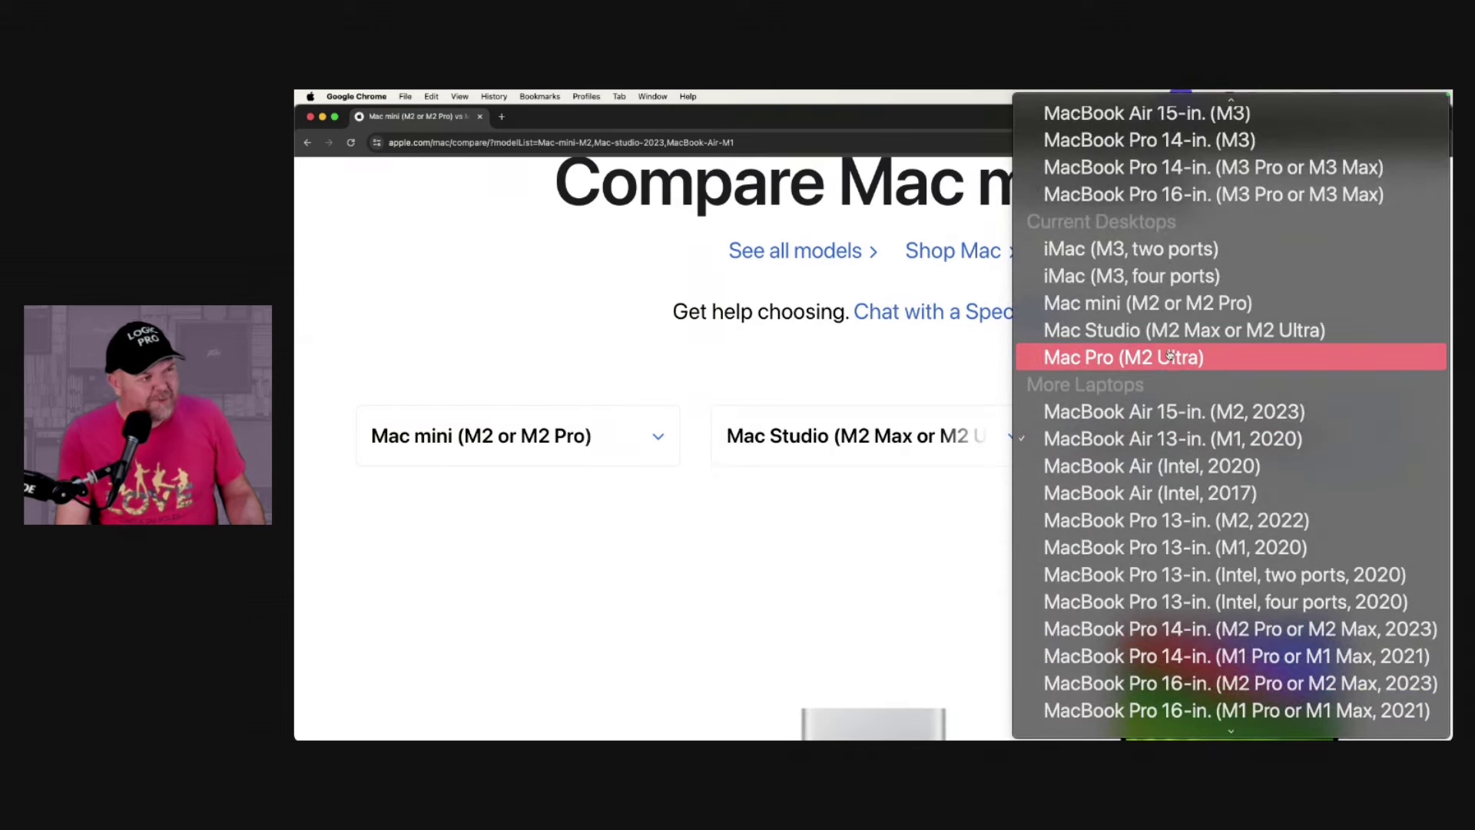
pyautogui.click(1175, 357)
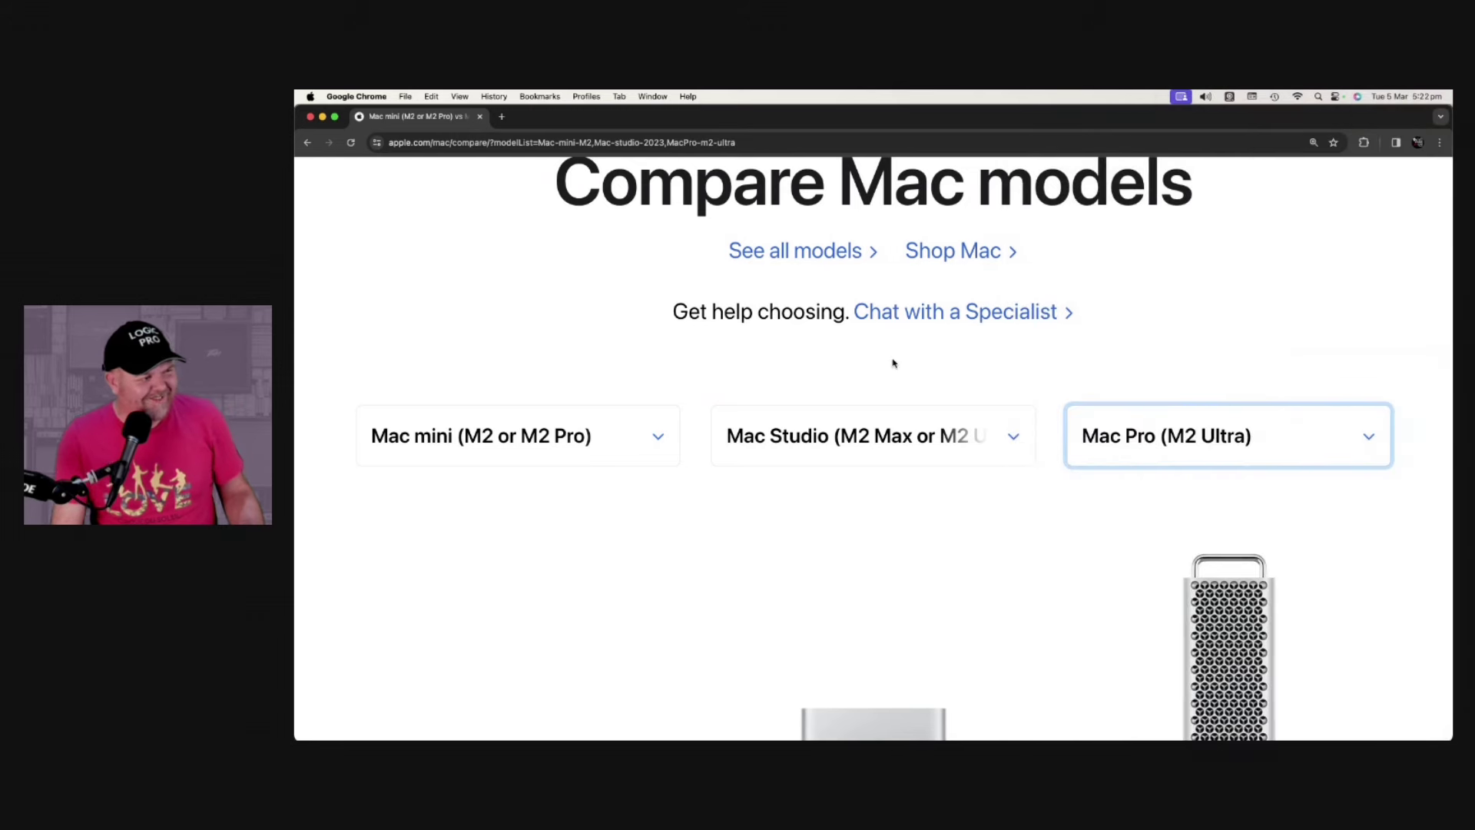
pyautogui.scroll(-5, 892, 363)
pyautogui.scroll(-5, 894, 364)
pyautogui.scroll(-4, 894, 363)
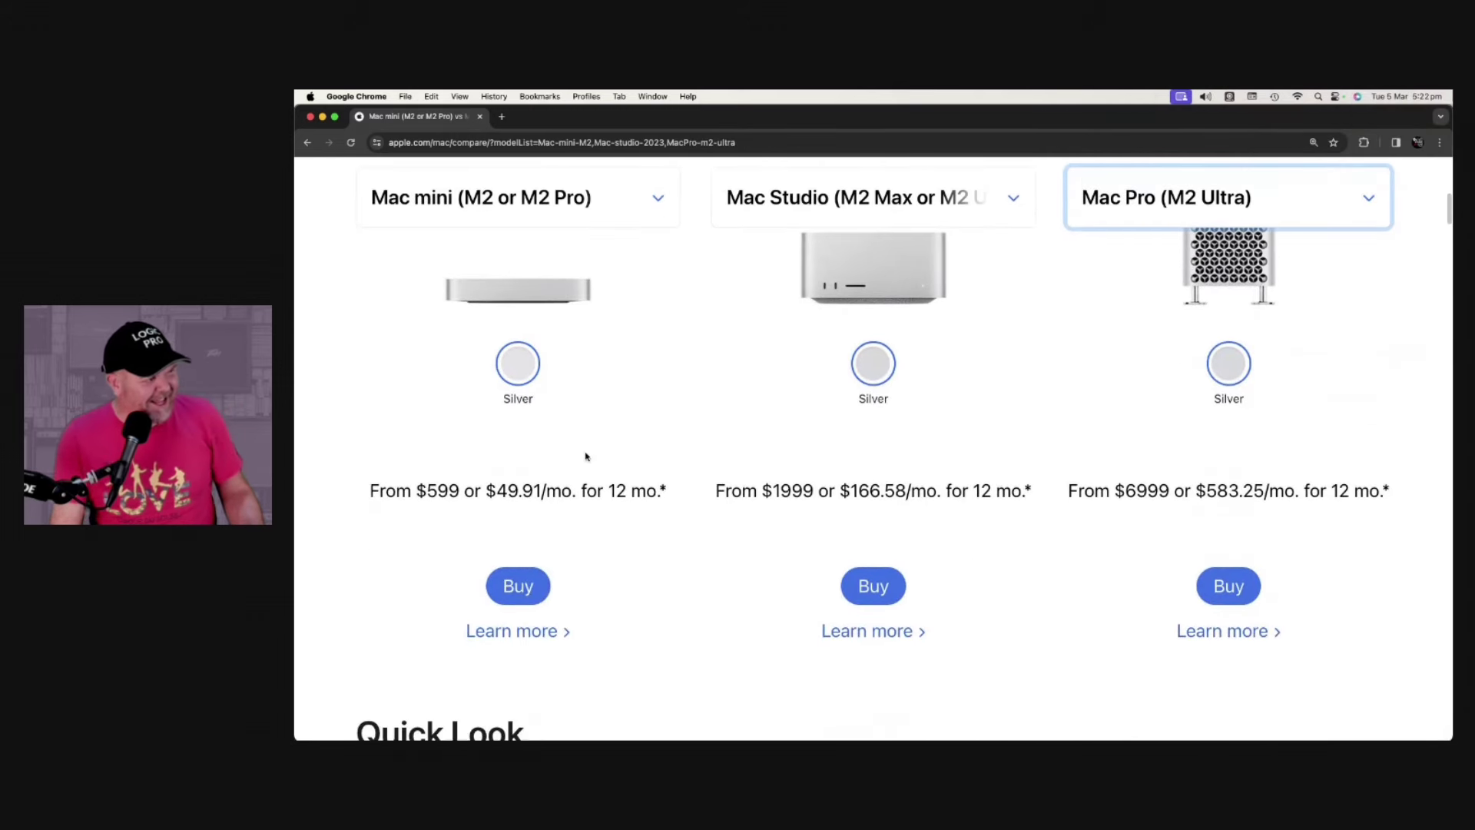
pyautogui.scroll(1, 811, 517)
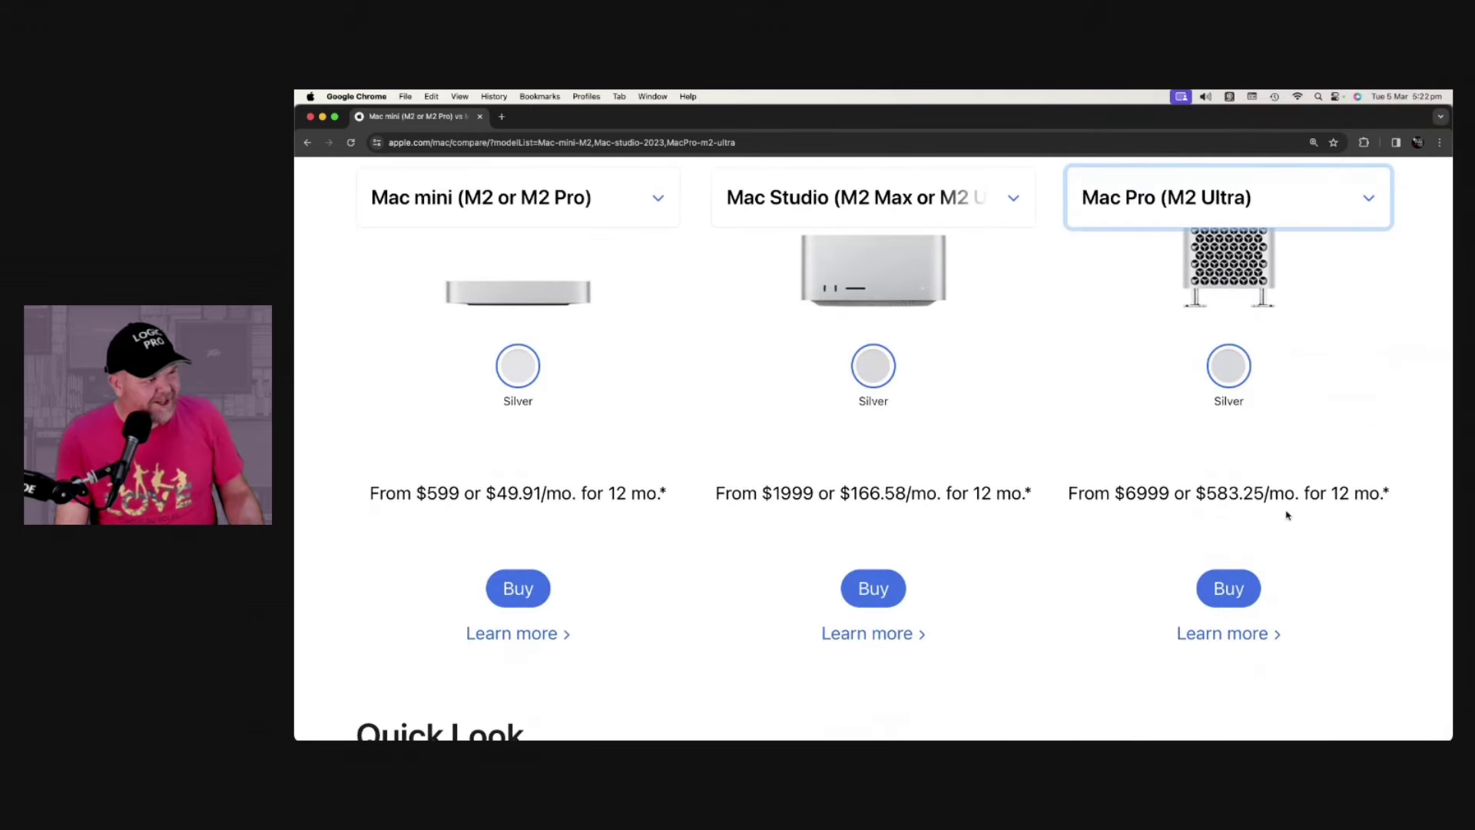
pyautogui.scroll(-4, 979, 507)
pyautogui.scroll(-4, 980, 508)
pyautogui.scroll(-4, 726, 557)
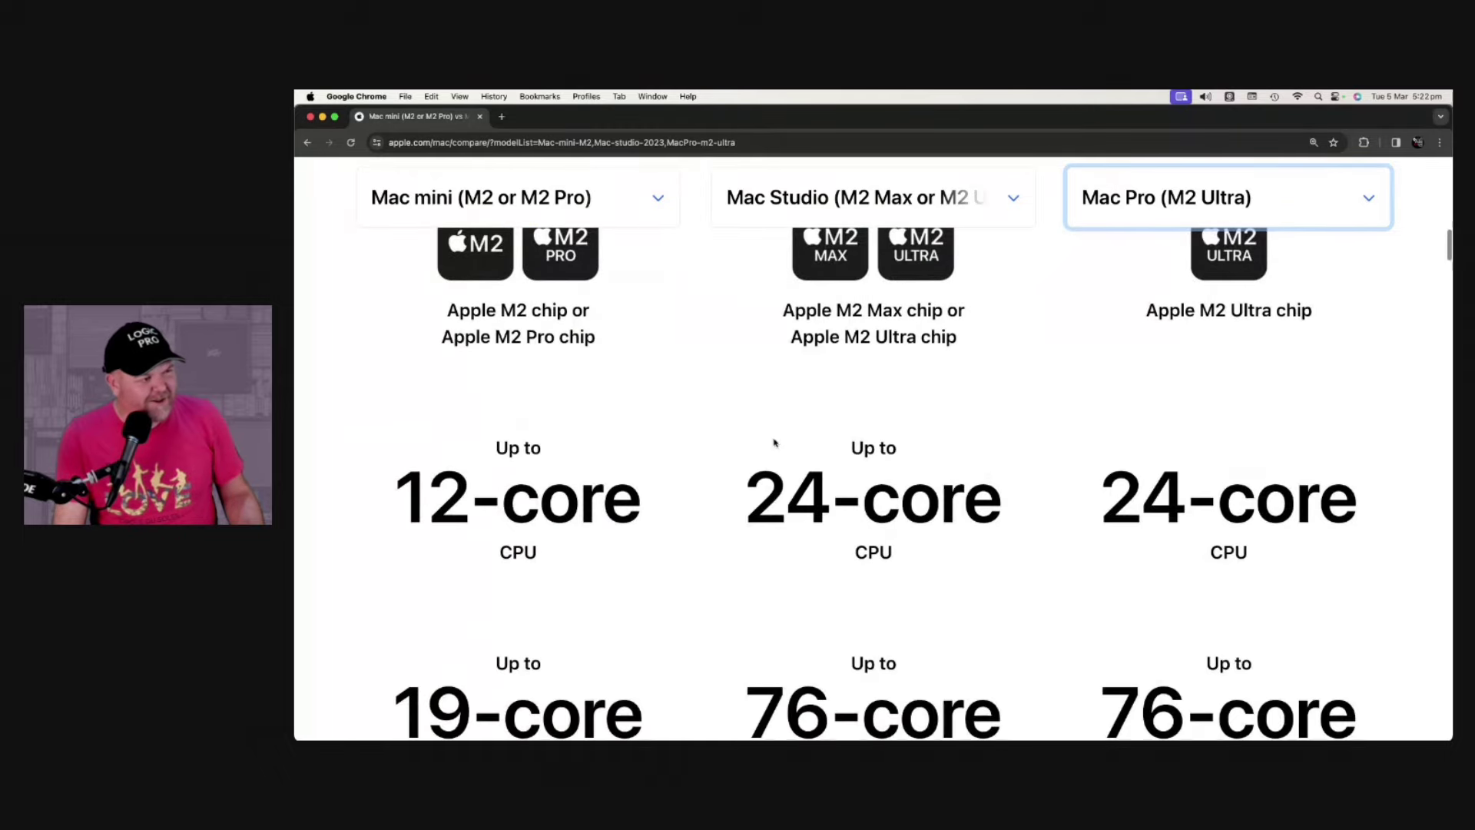
pyautogui.scroll(-4, 855, 447)
pyautogui.scroll(-4, 875, 444)
pyautogui.scroll(-3, 905, 439)
pyautogui.scroll(-3, 906, 439)
pyautogui.scroll(-3, 906, 438)
pyautogui.scroll(-2, 905, 437)
pyautogui.scroll(-3, 906, 437)
pyautogui.scroll(-5, 906, 438)
pyautogui.scroll(-2, 905, 438)
pyautogui.scroll(-2, 906, 438)
pyautogui.scroll(-4, 907, 438)
pyautogui.scroll(-5, 906, 443)
pyautogui.scroll(-4, 906, 444)
pyautogui.scroll(-4, 905, 444)
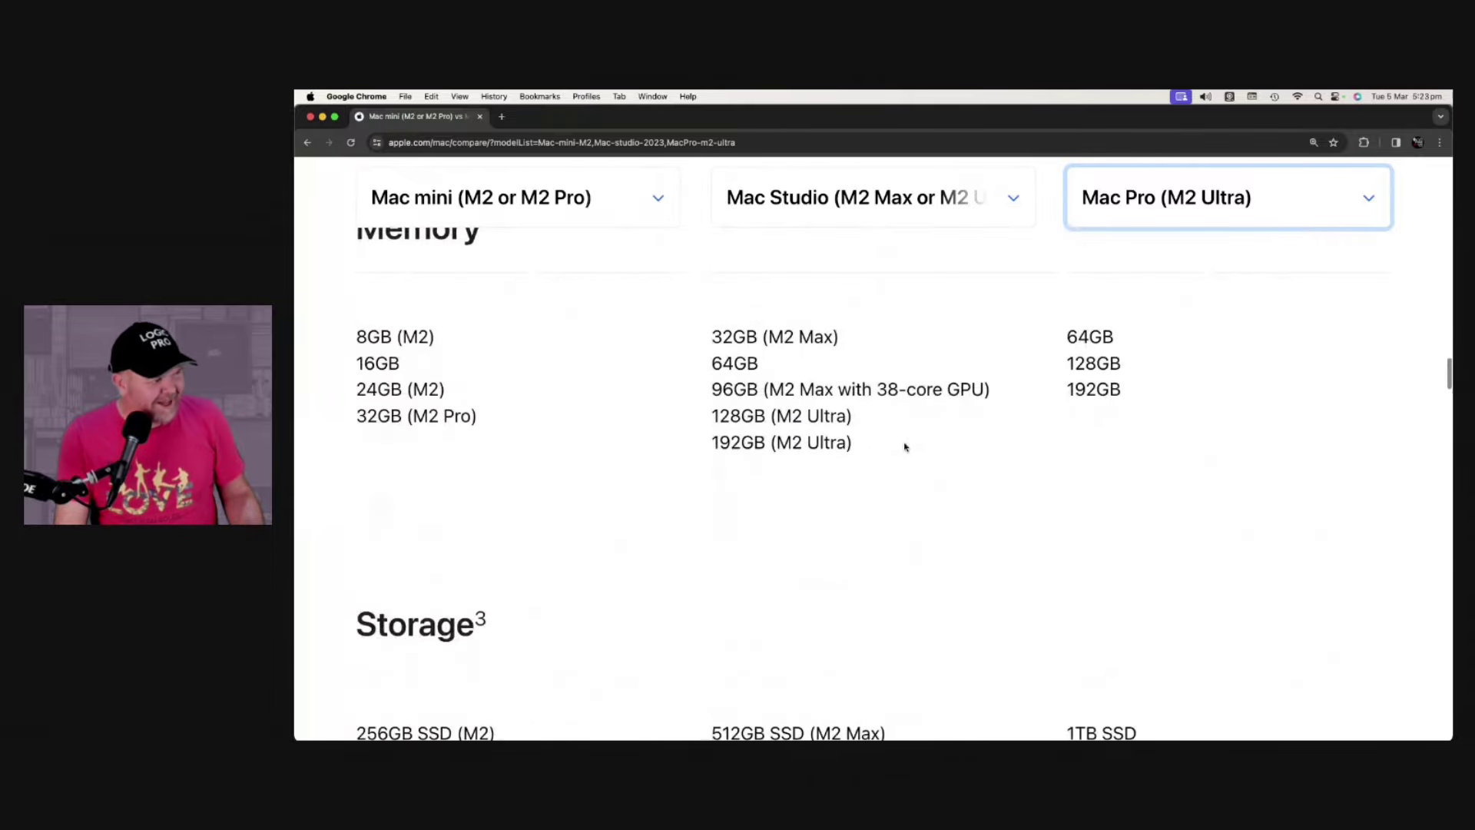
pyautogui.scroll(-4, 574, 379)
pyautogui.scroll(-2, 668, 426)
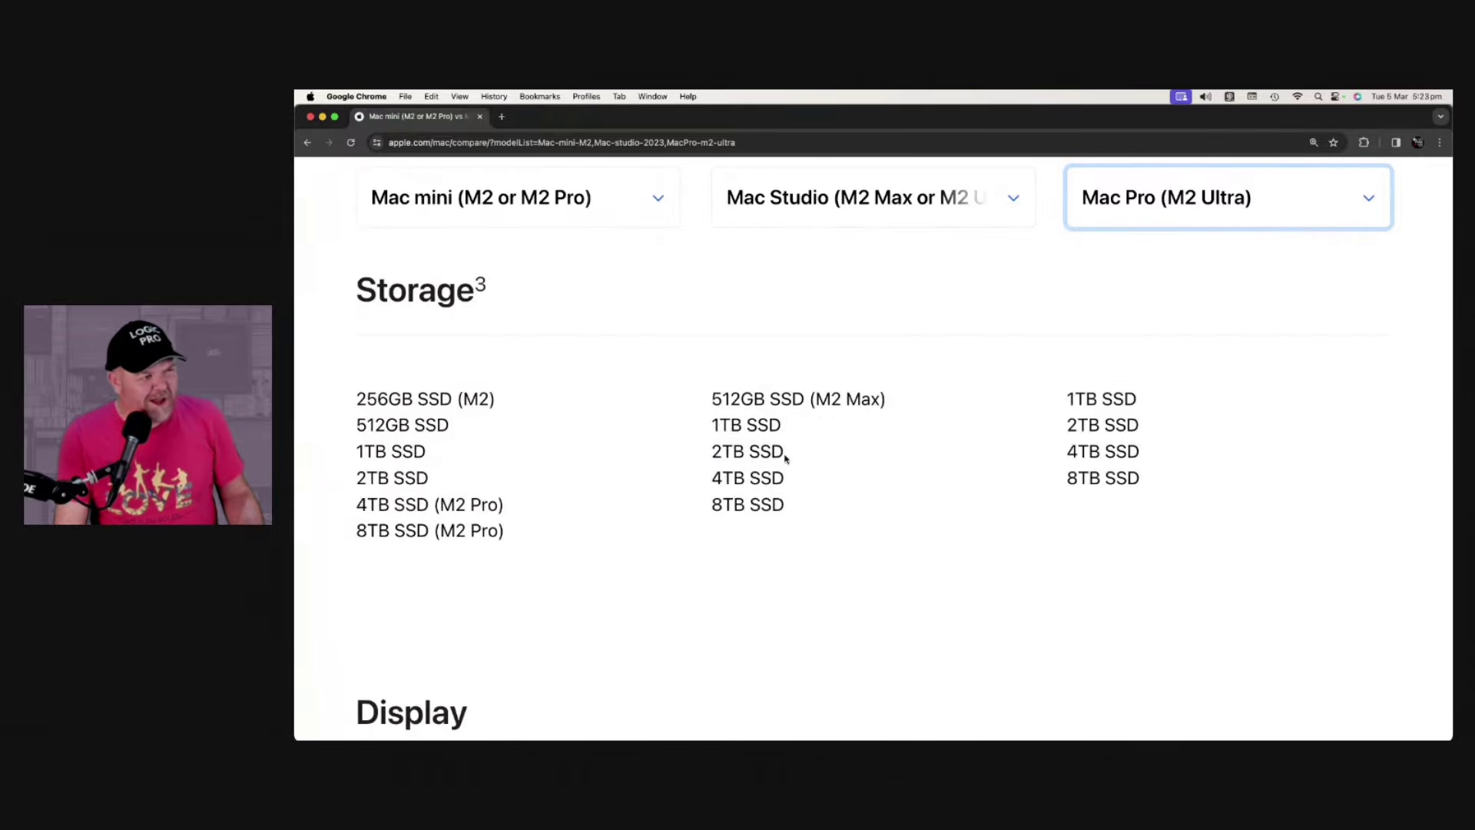
pyautogui.scroll(-3, 785, 463)
pyautogui.scroll(-4, 784, 464)
pyautogui.scroll(-2, 784, 463)
pyautogui.scroll(-1, 785, 464)
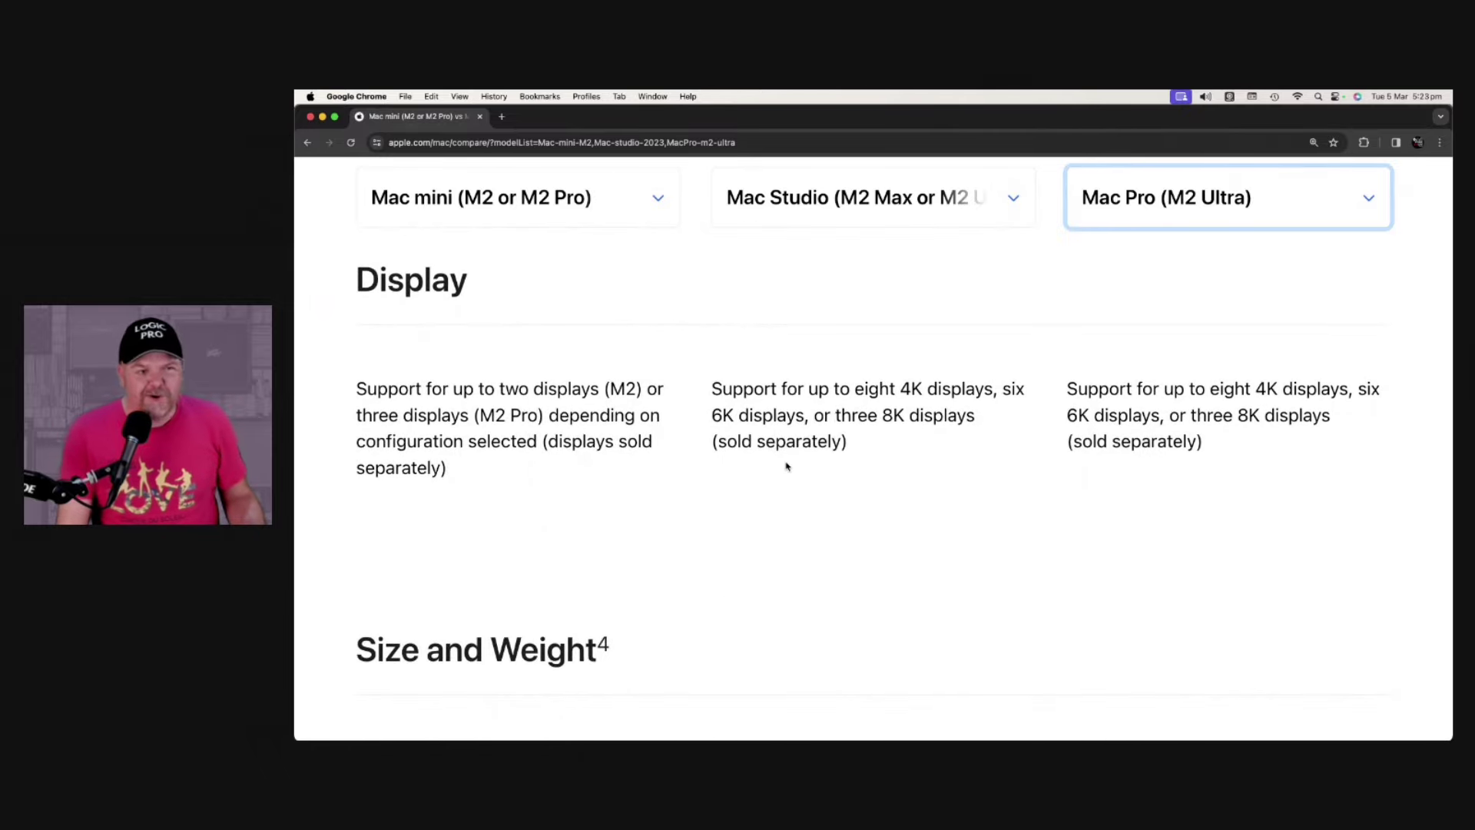
pyautogui.scroll(6, 764, 466)
pyautogui.scroll(5, 764, 466)
pyautogui.scroll(5, 772, 466)
pyautogui.scroll(5, 781, 467)
pyautogui.scroll(5, 780, 467)
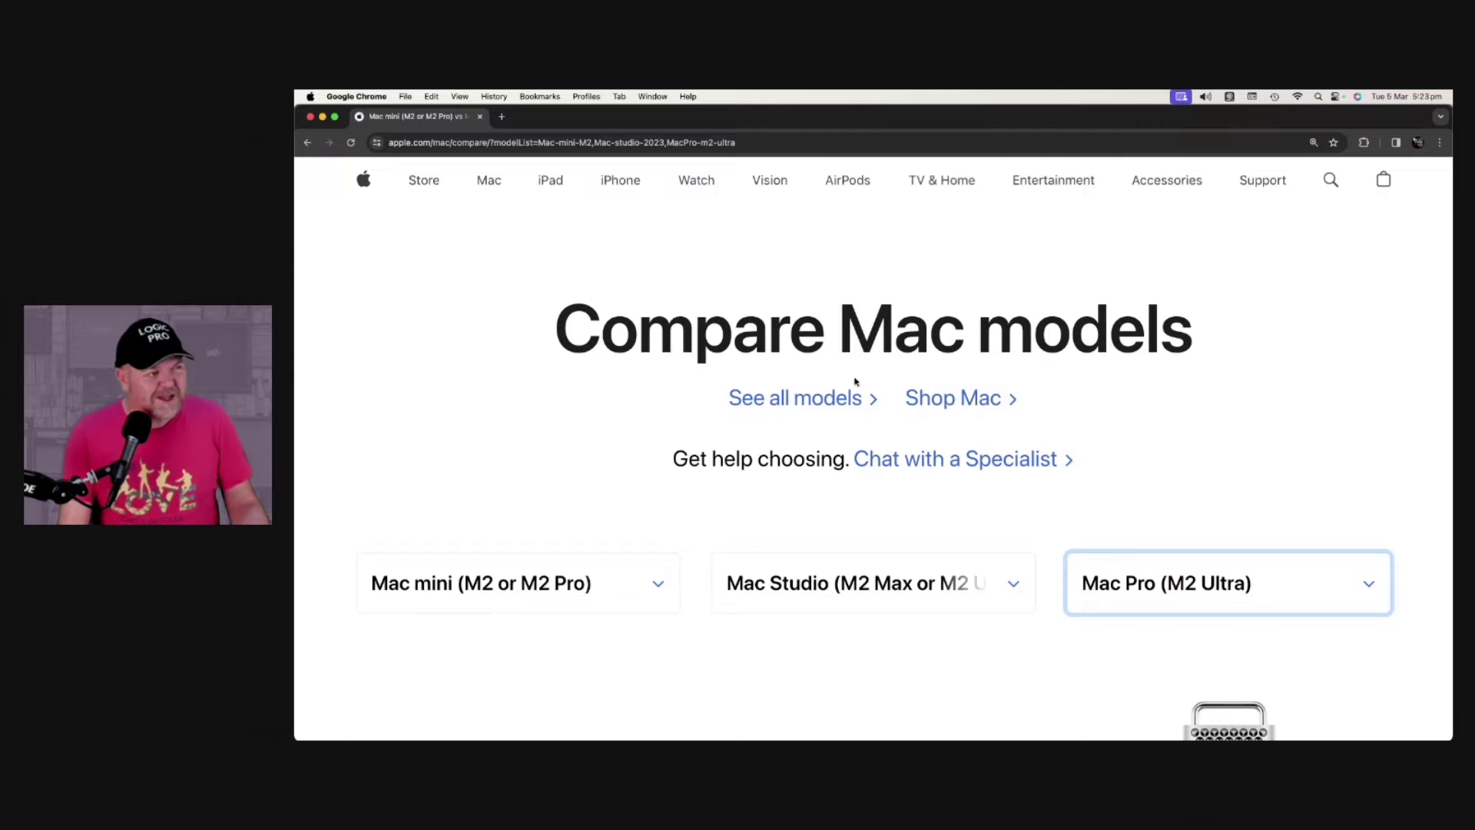
# Browse the all Mac models overlay, close it, and return to the Mac overview page
pyautogui.click(807, 398)
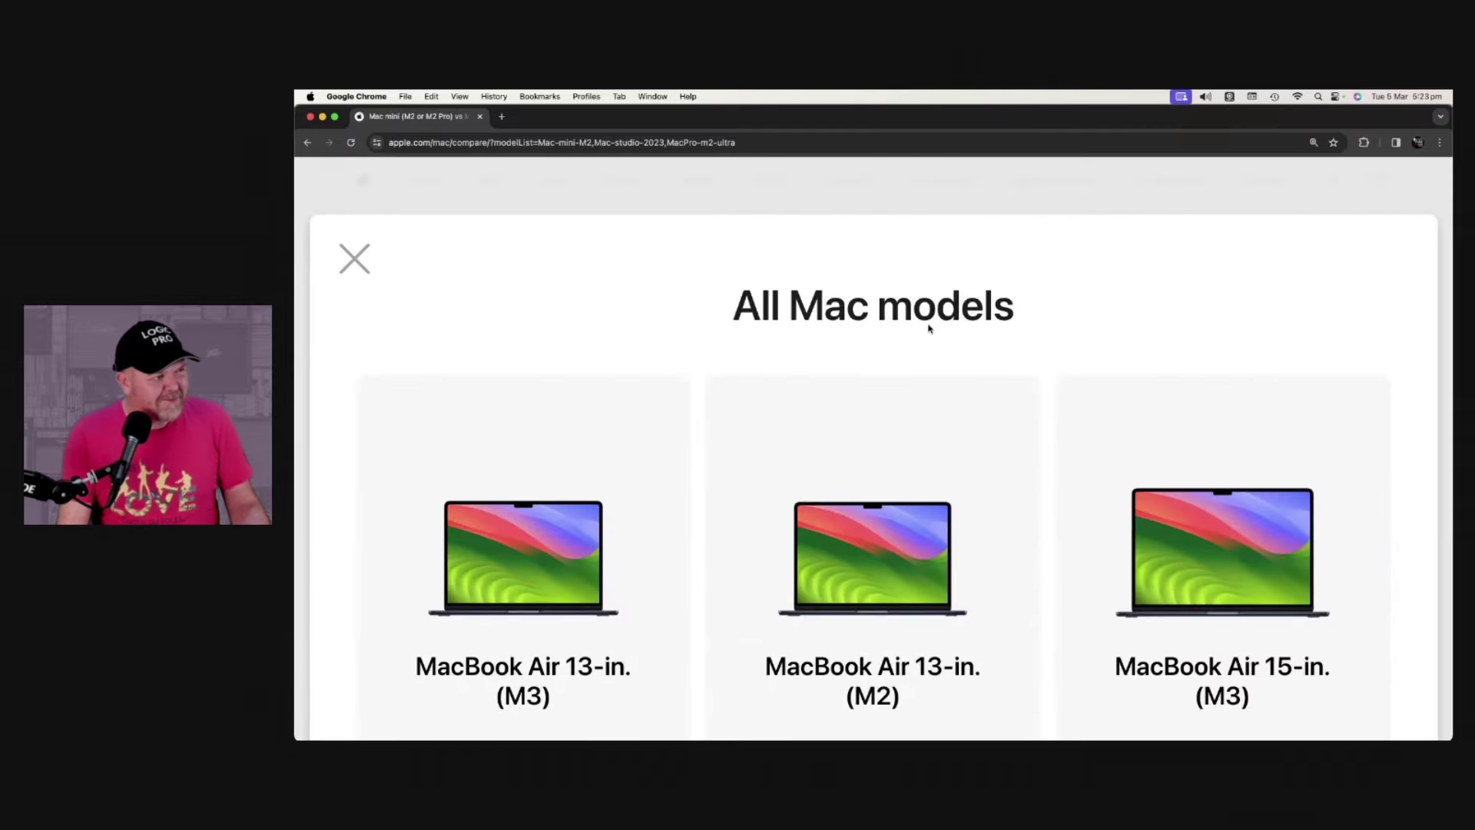
pyautogui.scroll(-5, 881, 307)
pyautogui.scroll(-5, 882, 307)
pyautogui.scroll(-5, 876, 311)
pyautogui.scroll(-5, 876, 311)
pyautogui.scroll(-5, 876, 312)
pyautogui.scroll(-3, 875, 323)
pyautogui.scroll(3, 876, 325)
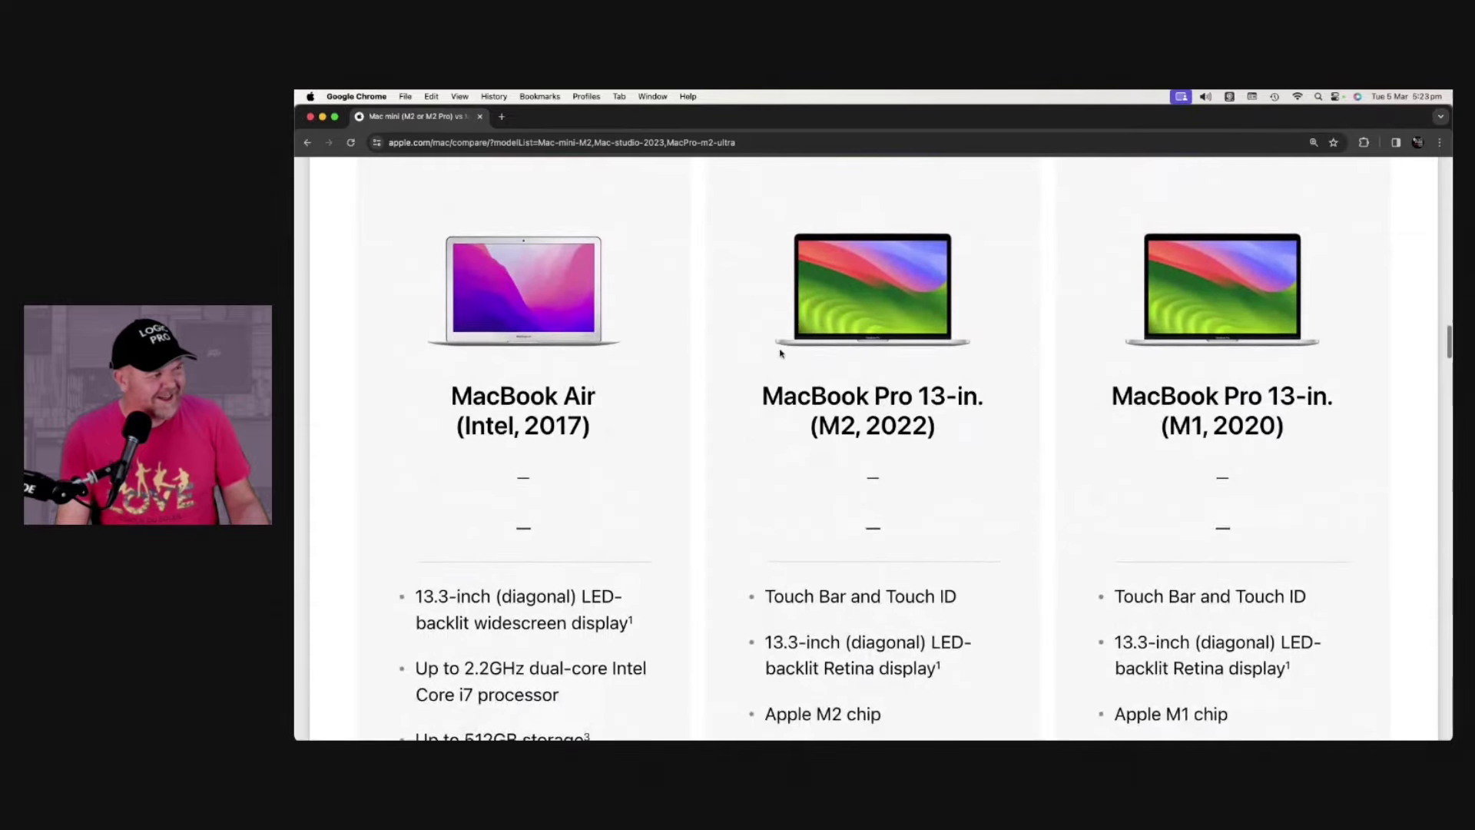
pyautogui.scroll(2, 737, 345)
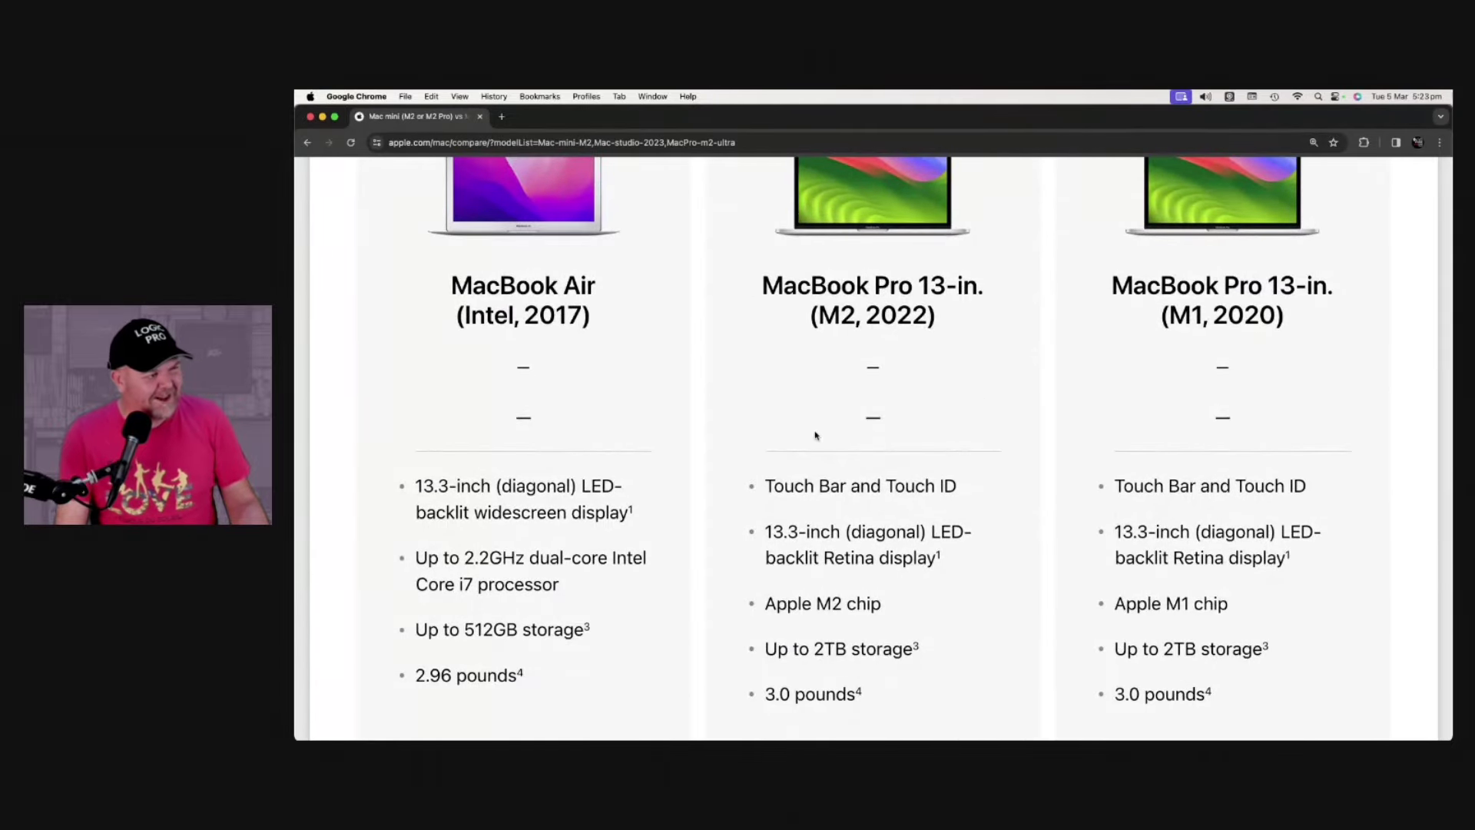
pyautogui.scroll(5, 816, 435)
pyautogui.scroll(8, 815, 434)
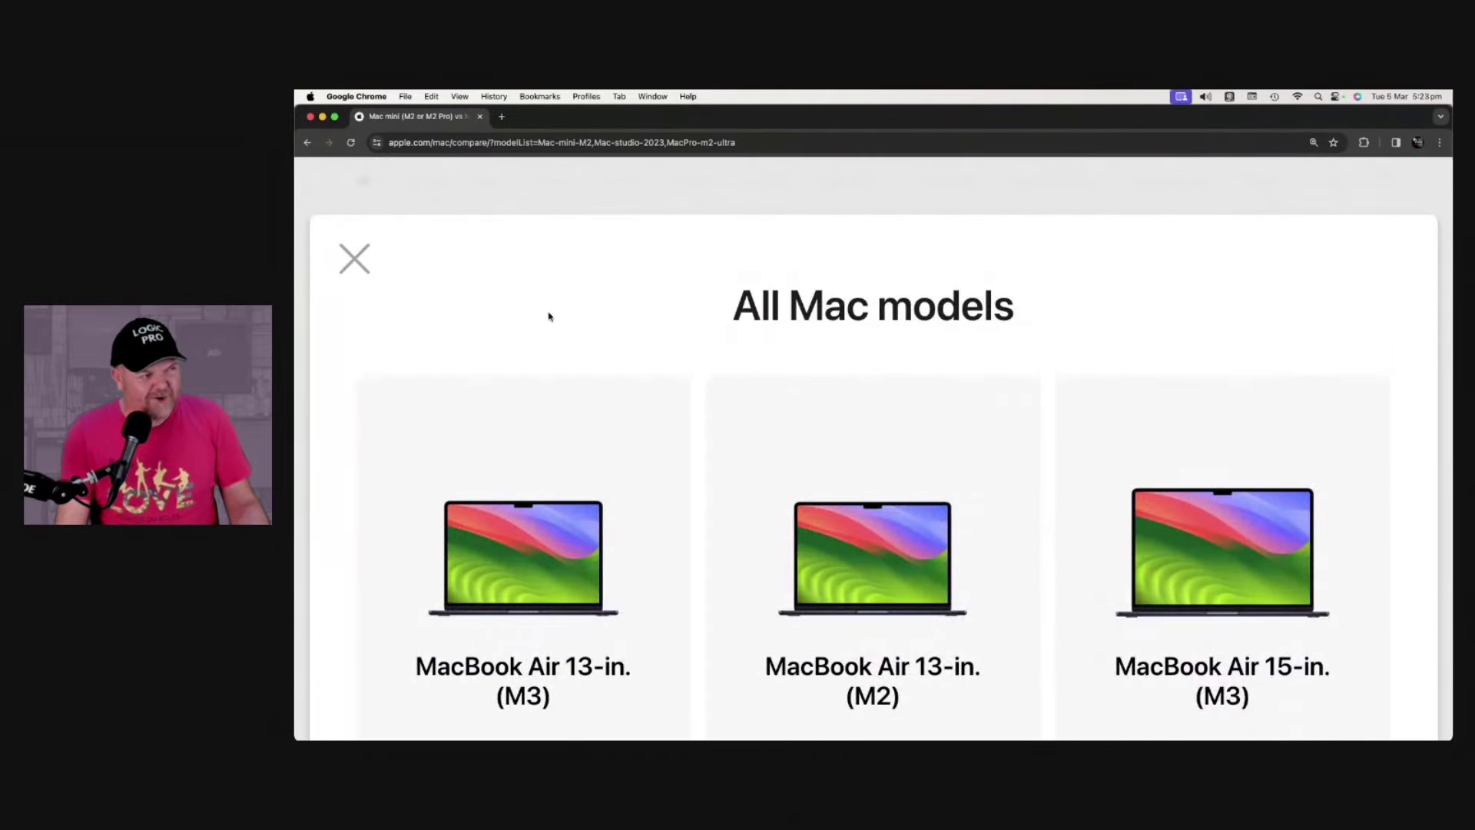
pyautogui.click(355, 259)
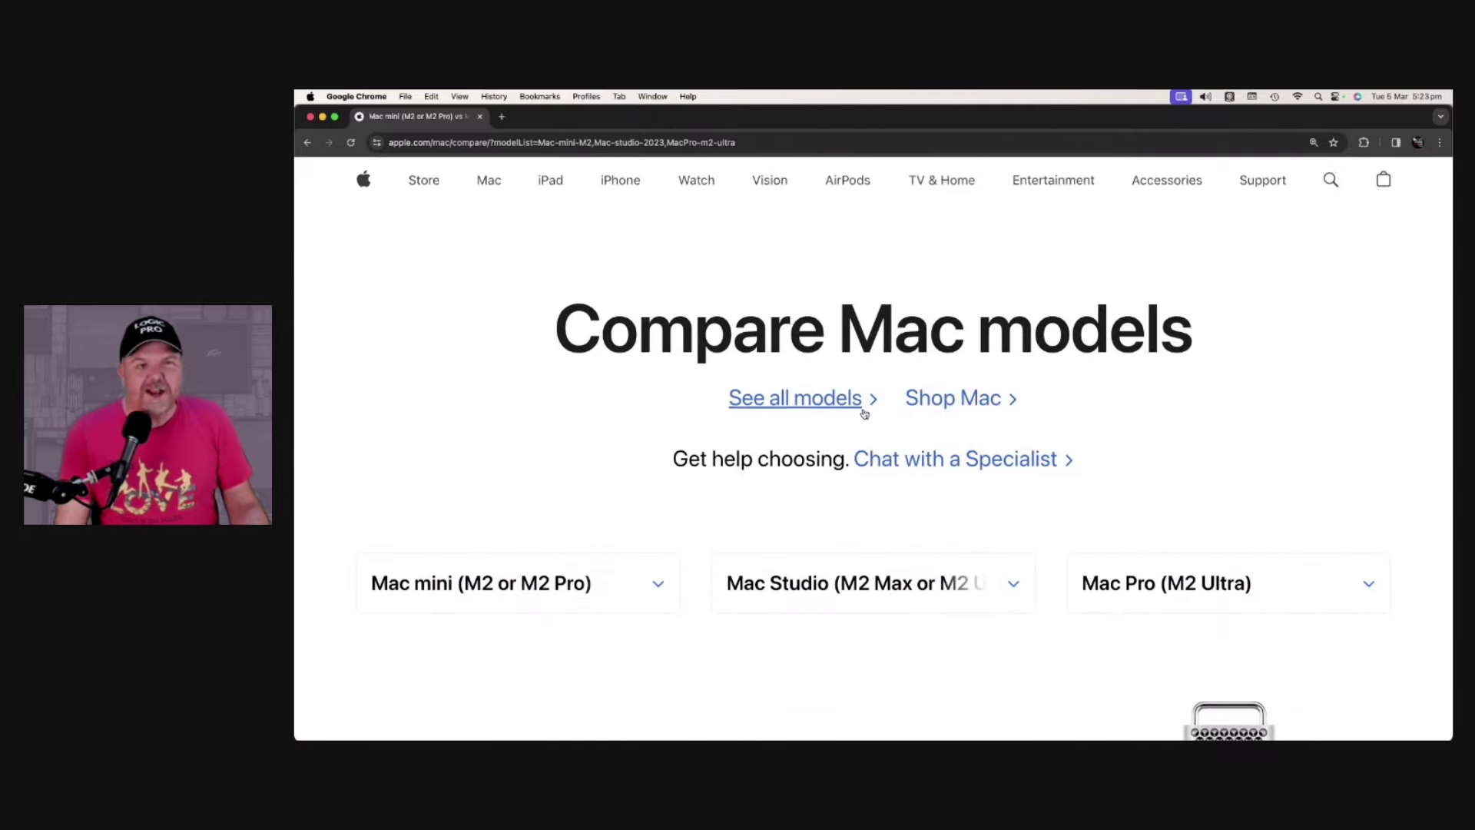
pyautogui.scroll(-5, 974, 392)
pyautogui.scroll(5, 974, 392)
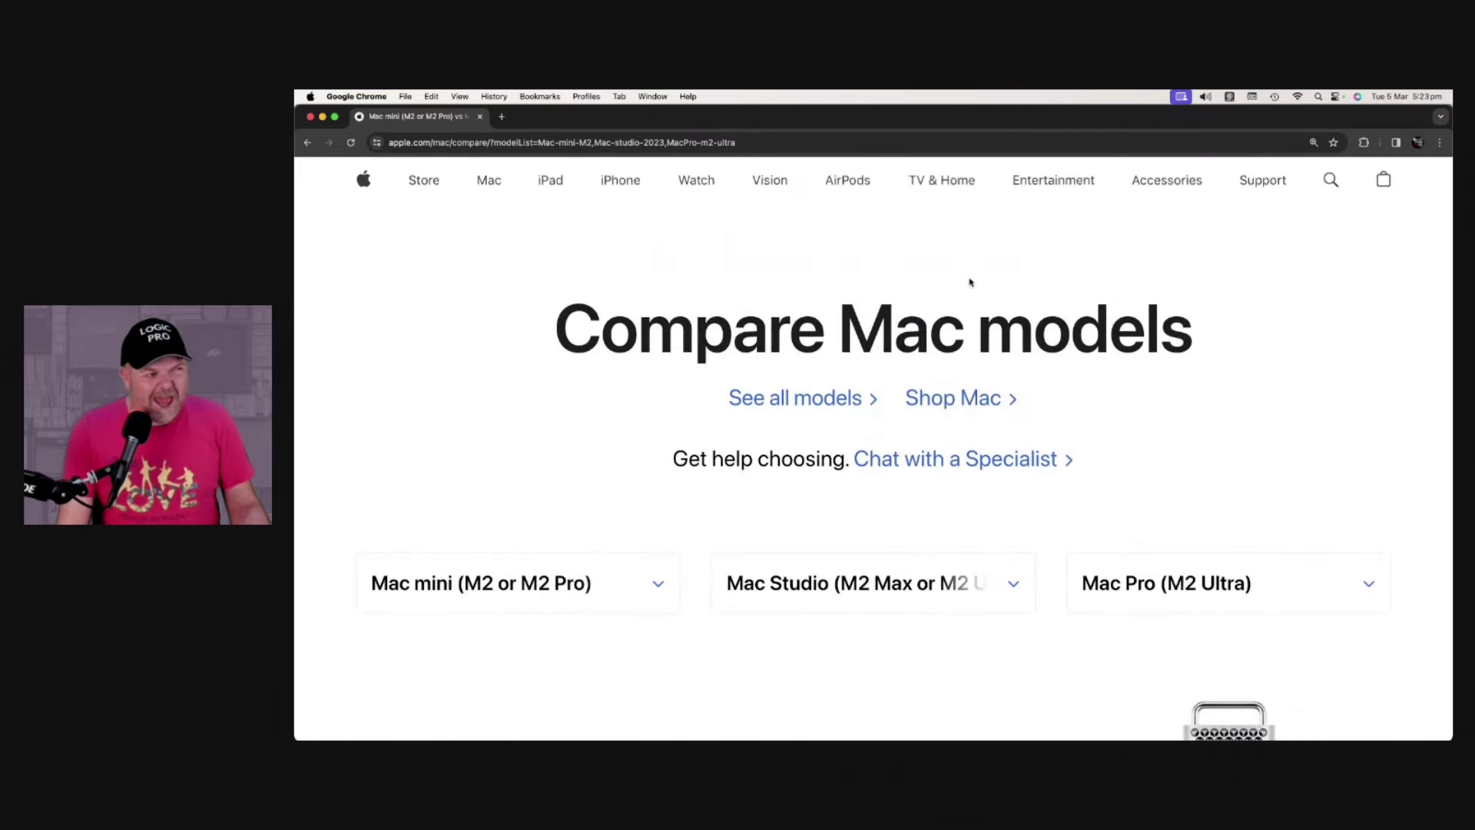
pyautogui.click(489, 180)
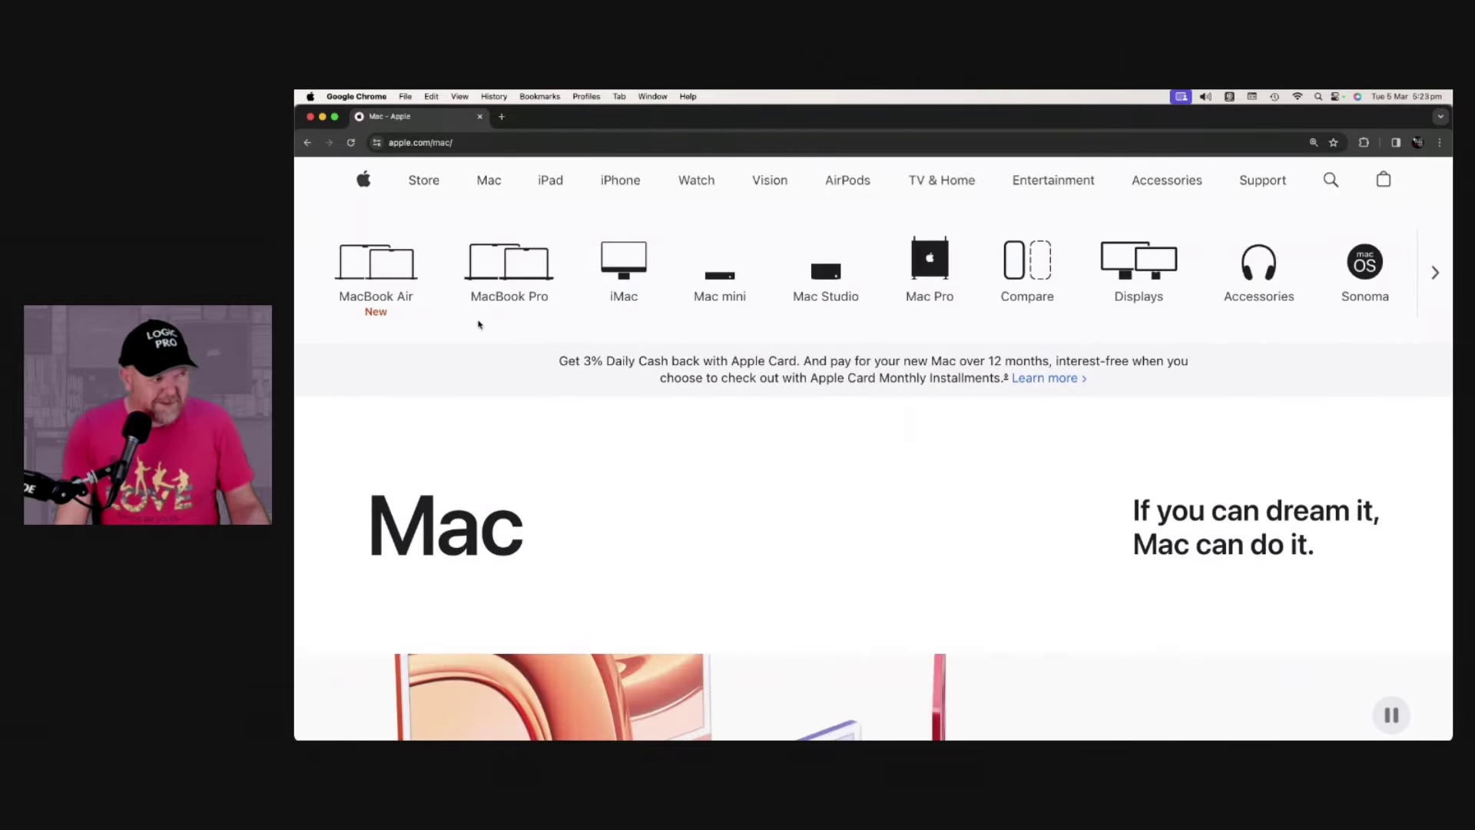
# Open the MacBook Air product page from the Mac sub-navigation
pyautogui.click(377, 271)
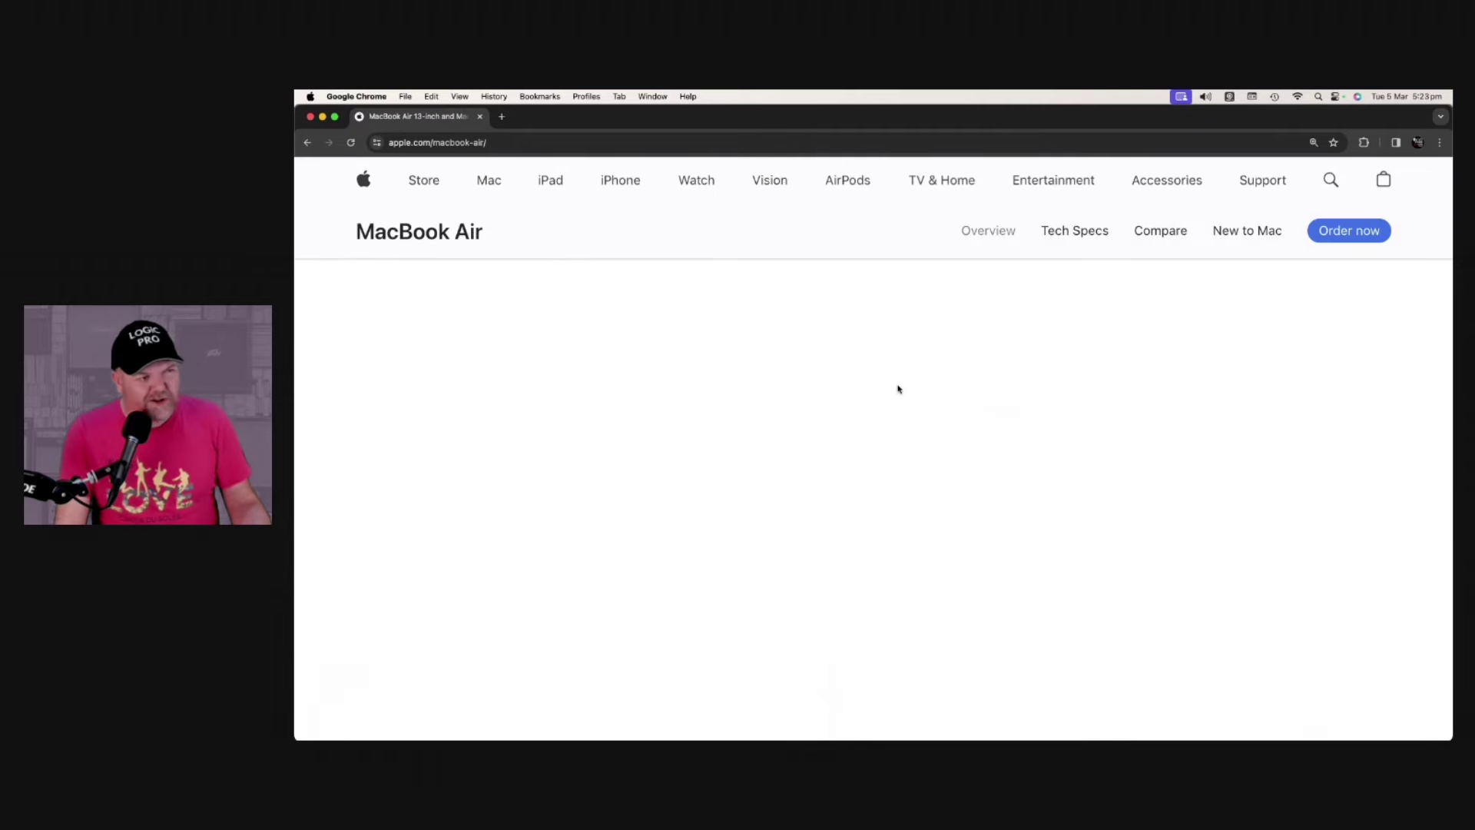
pyautogui.scroll(-5, 1139, 396)
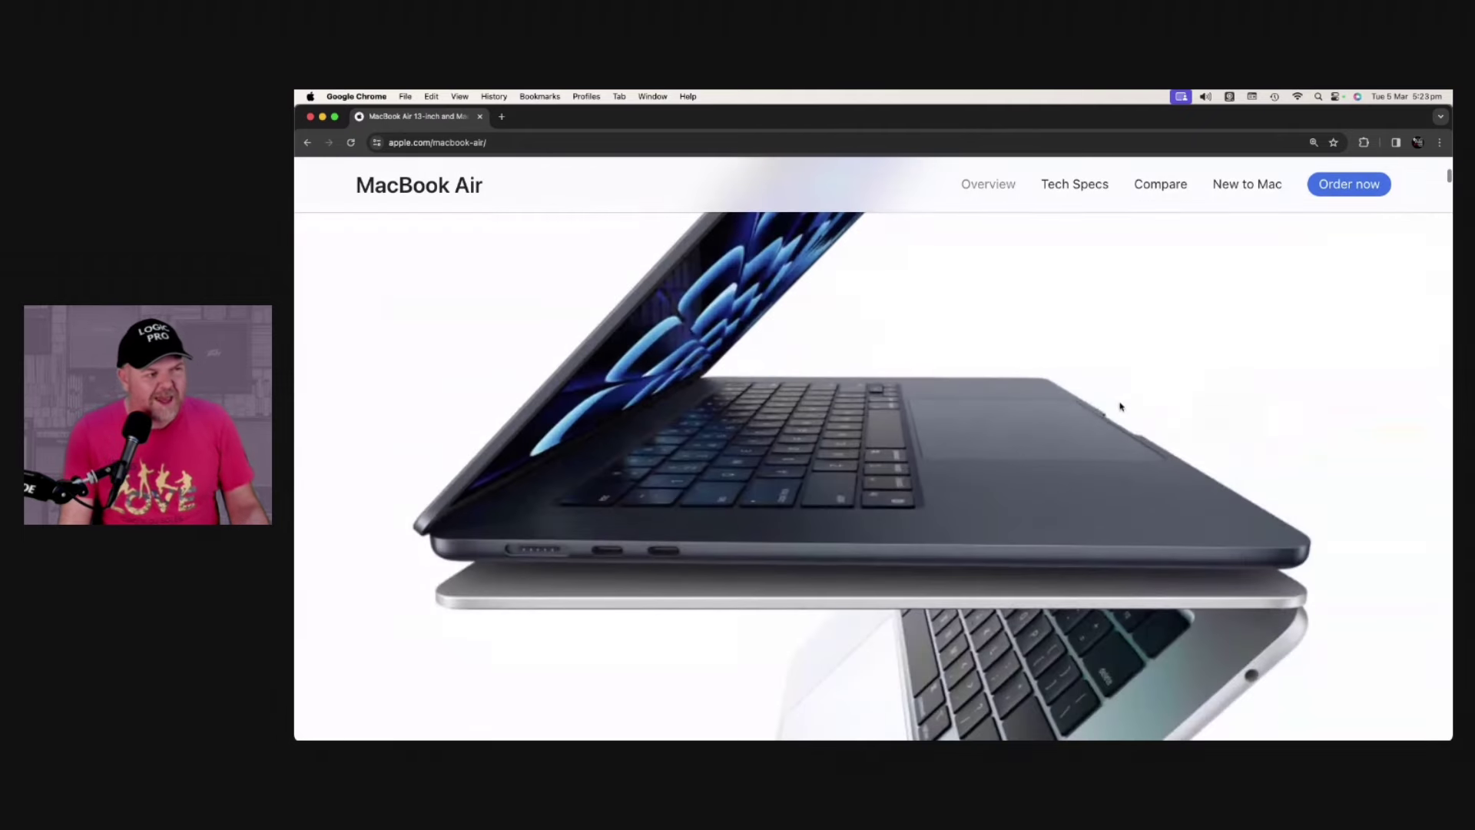
pyautogui.scroll(-5, 1099, 411)
pyautogui.scroll(-5, 1098, 411)
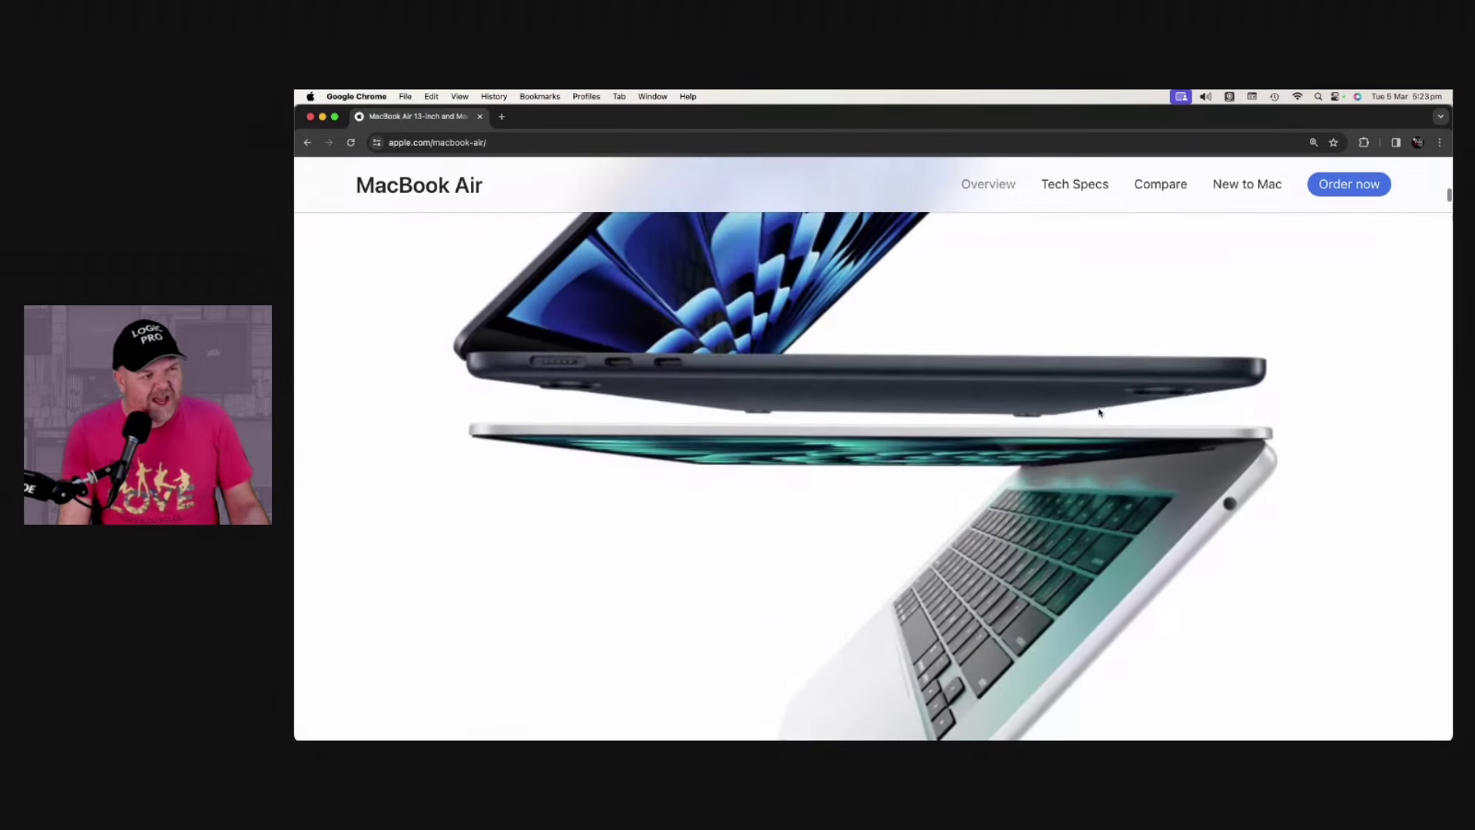
pyautogui.scroll(-5, 1098, 411)
pyautogui.scroll(-3, 1098, 411)
pyautogui.scroll(-2, 1099, 412)
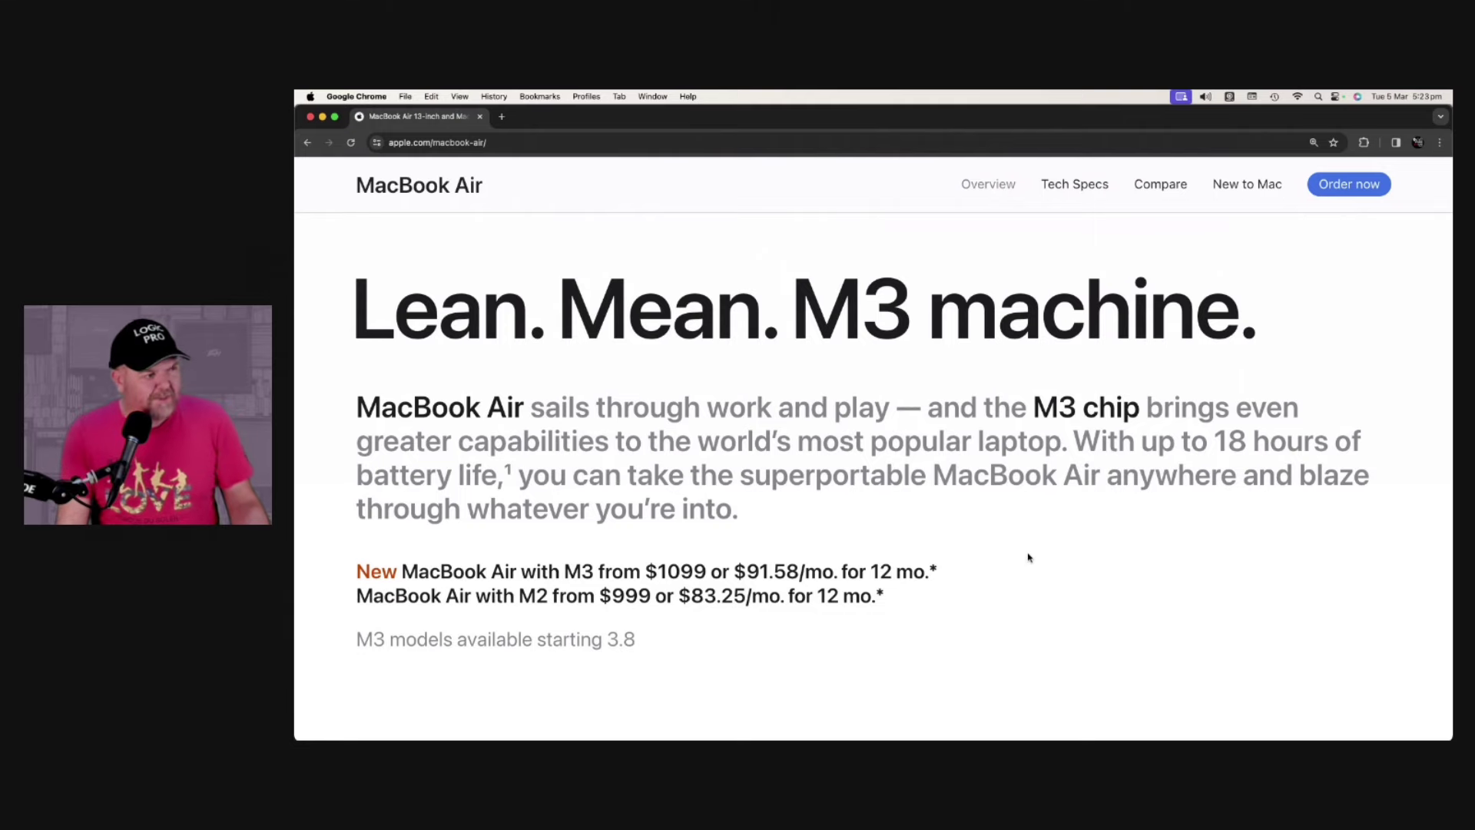
pyautogui.scroll(-5, 1044, 620)
pyautogui.scroll(-5, 1044, 620)
pyautogui.scroll(-5, 1086, 492)
pyautogui.scroll(-5, 1086, 492)
pyautogui.scroll(-3, 1085, 492)
pyautogui.scroll(-4, 1085, 493)
pyautogui.scroll(-4, 1086, 492)
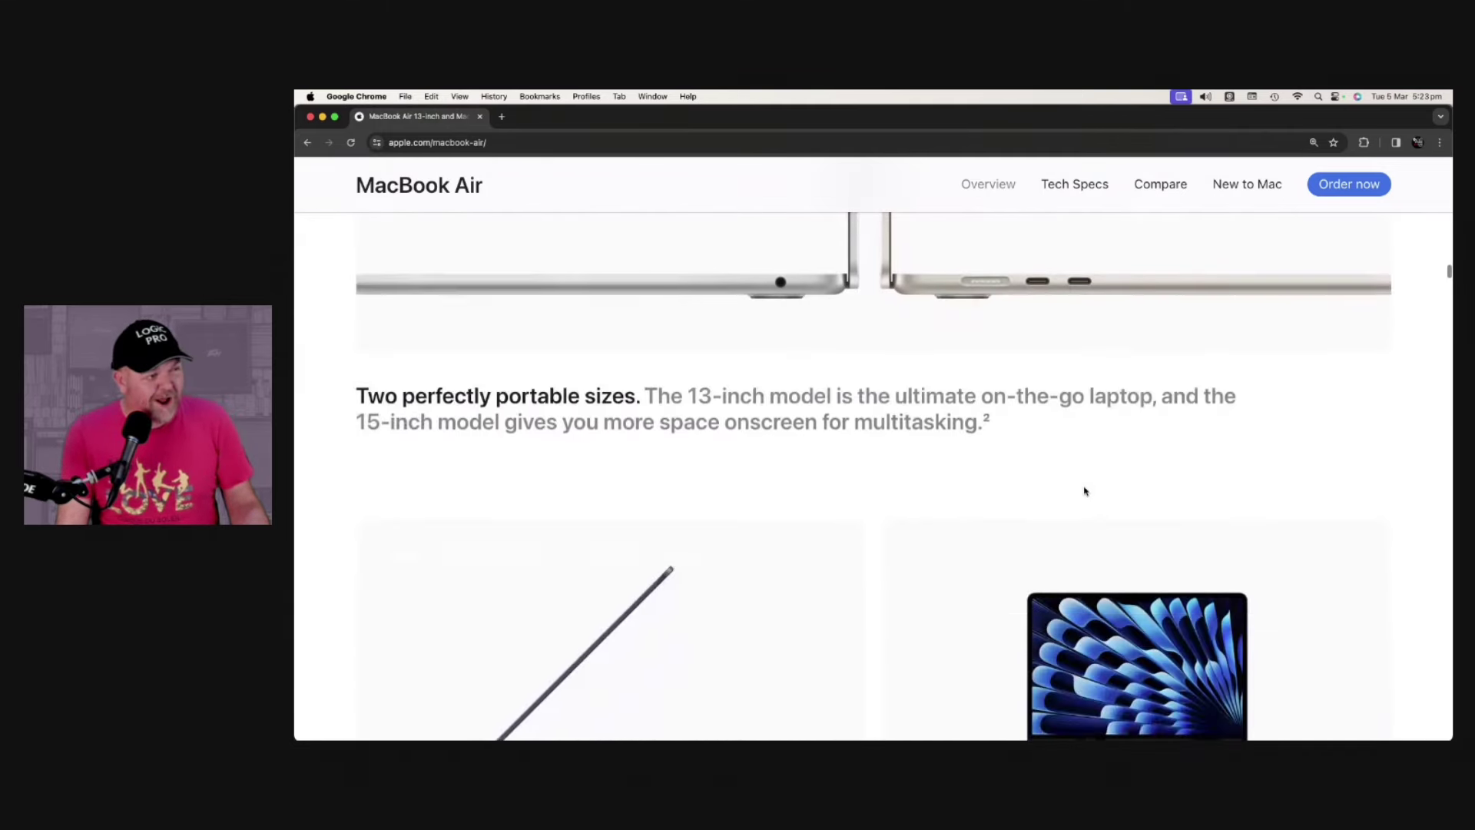
pyautogui.scroll(-5, 1085, 492)
pyautogui.scroll(-3, 1106, 484)
pyautogui.scroll(-3, 1123, 484)
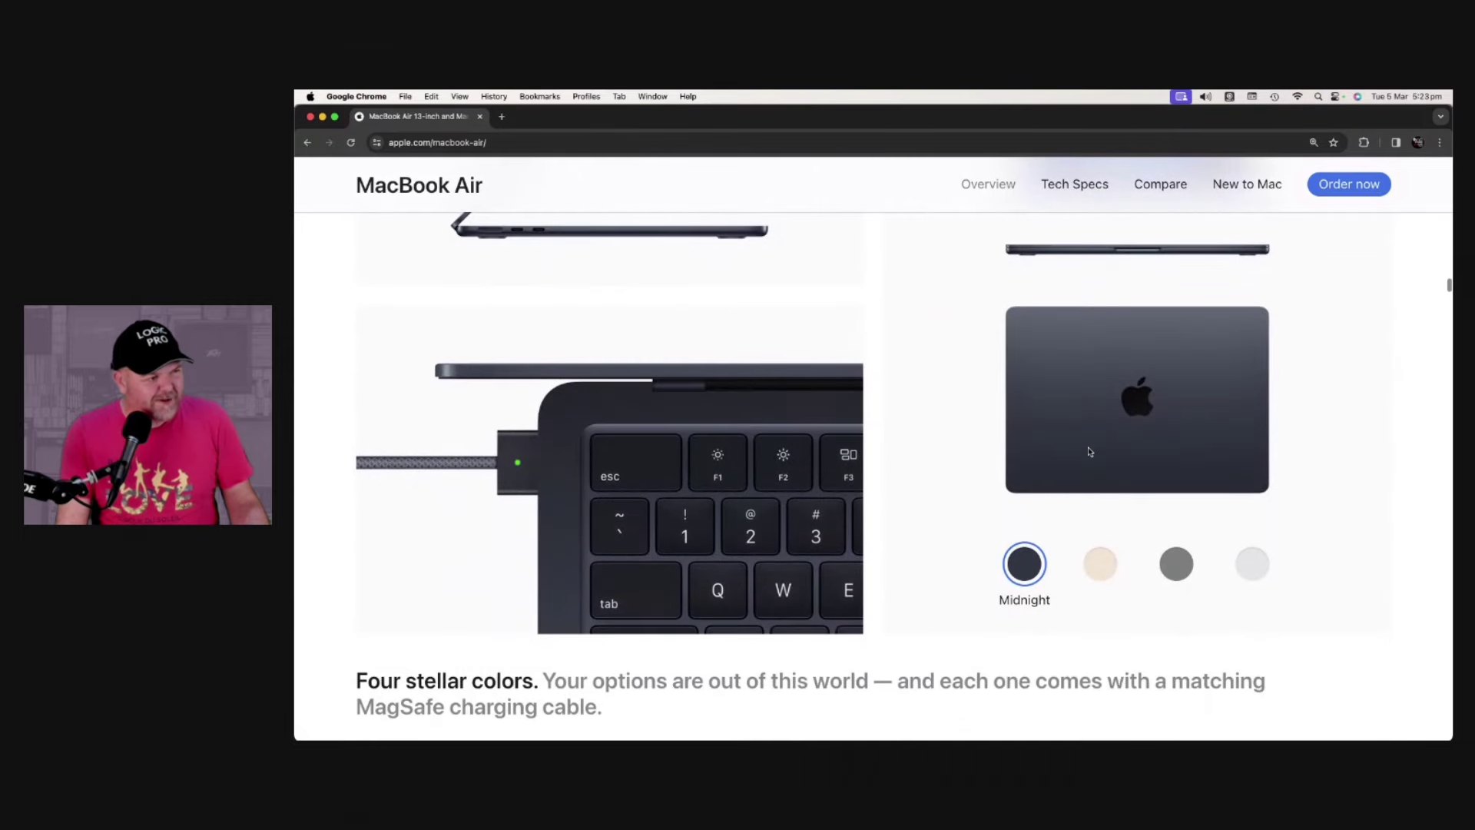
pyautogui.scroll(-2, 1089, 452)
pyautogui.scroll(1, 1133, 348)
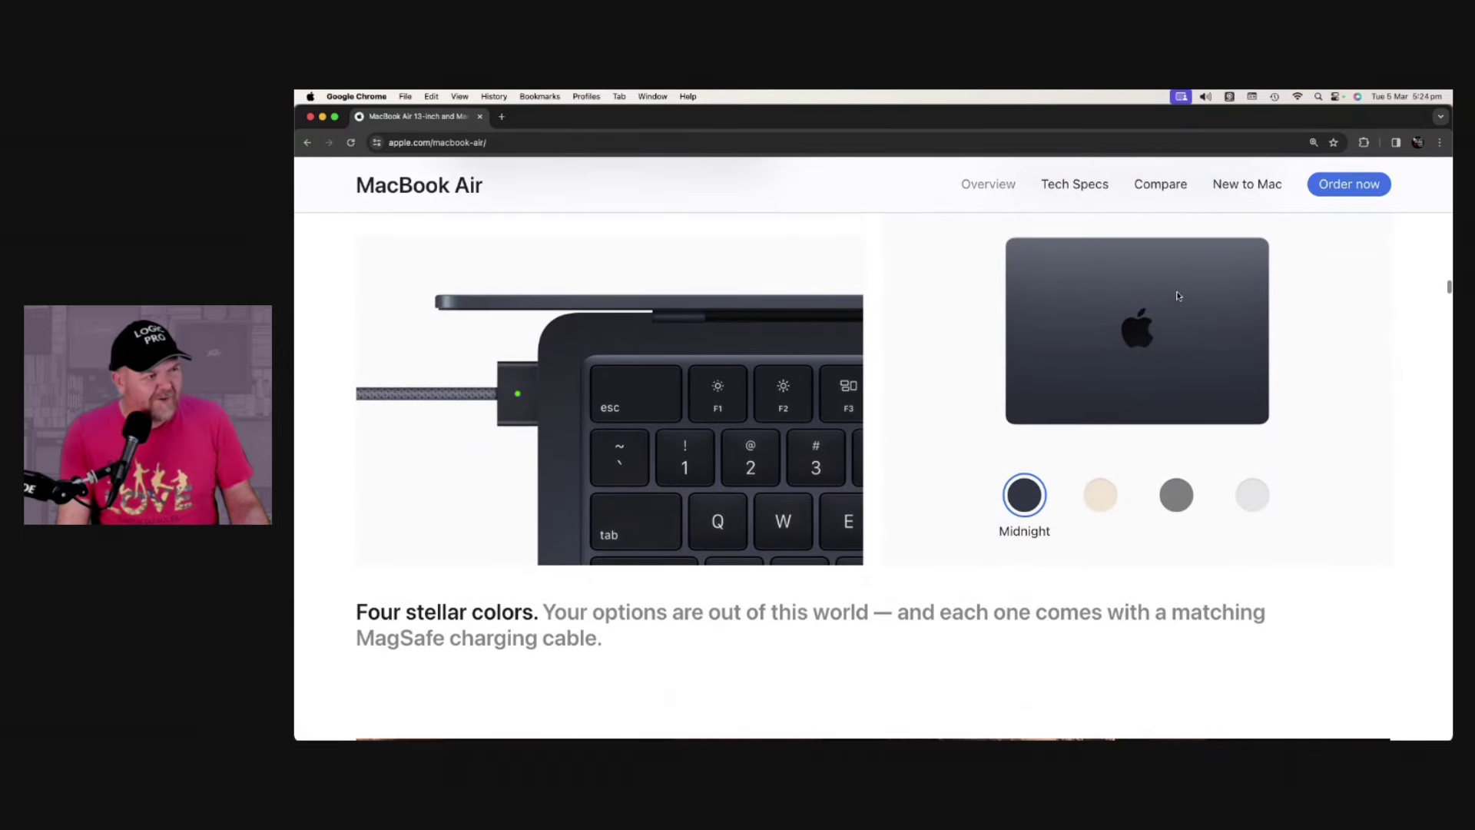
# Start an order and select the $1,299 13-inch M3 MacBook Air (8GB memory, 512GB storage)
pyautogui.click(1348, 182)
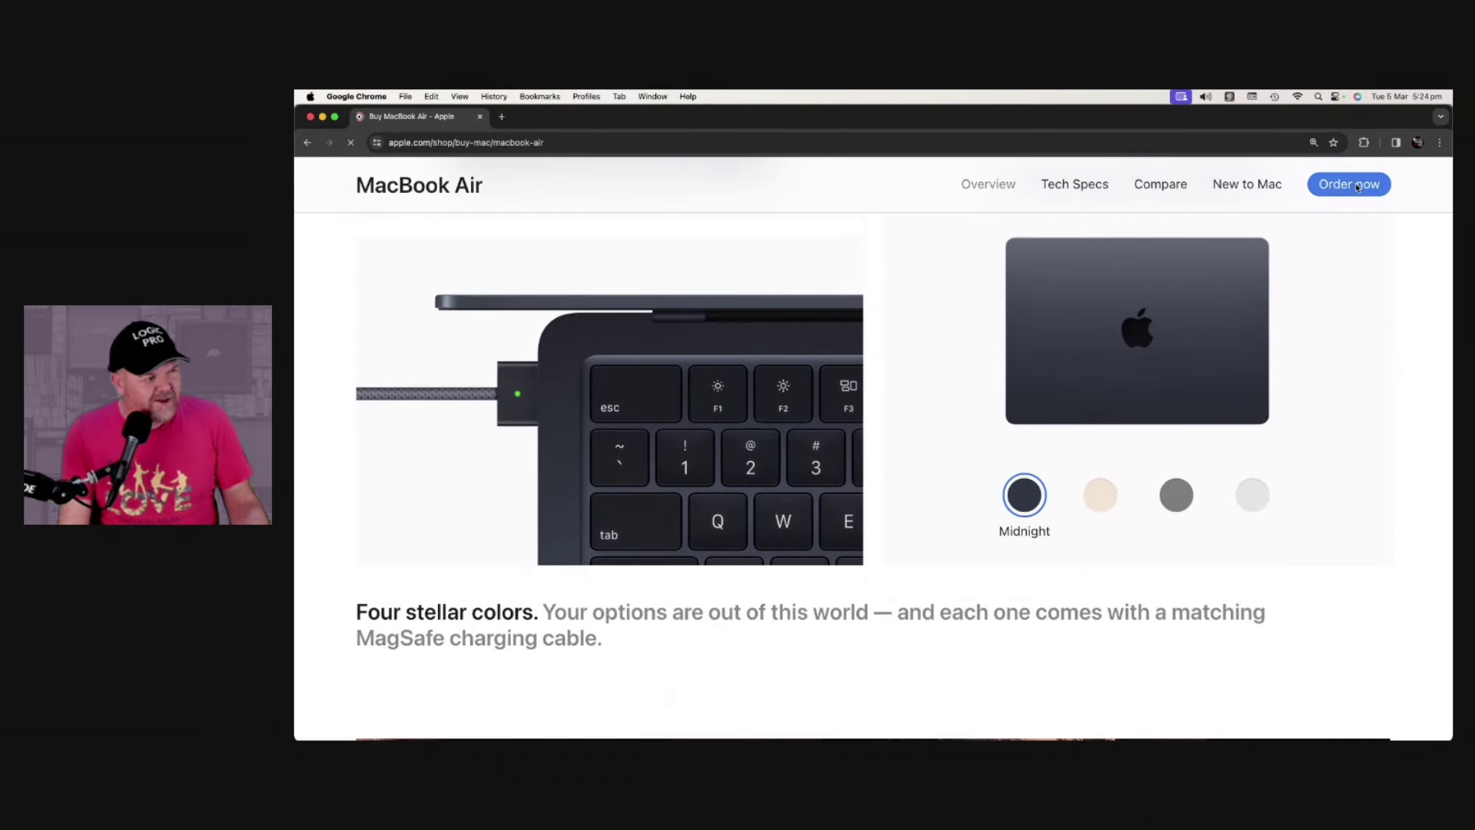
pyautogui.scroll(-2, 1020, 401)
pyautogui.scroll(-4, 1018, 401)
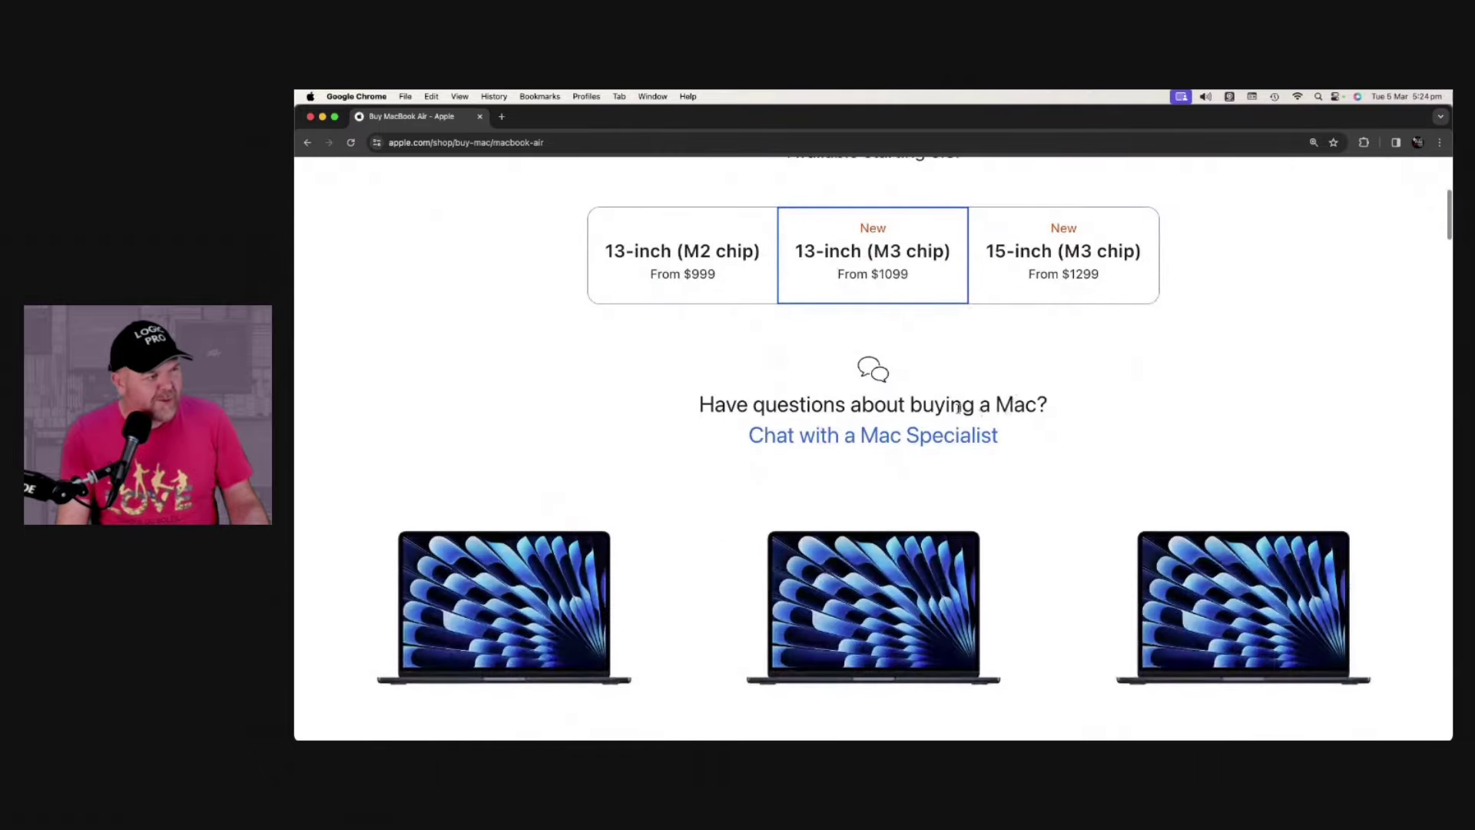
pyautogui.scroll(-5, 918, 313)
pyautogui.scroll(-3, 917, 312)
pyautogui.scroll(10, 891, 396)
pyautogui.scroll(-6, 891, 397)
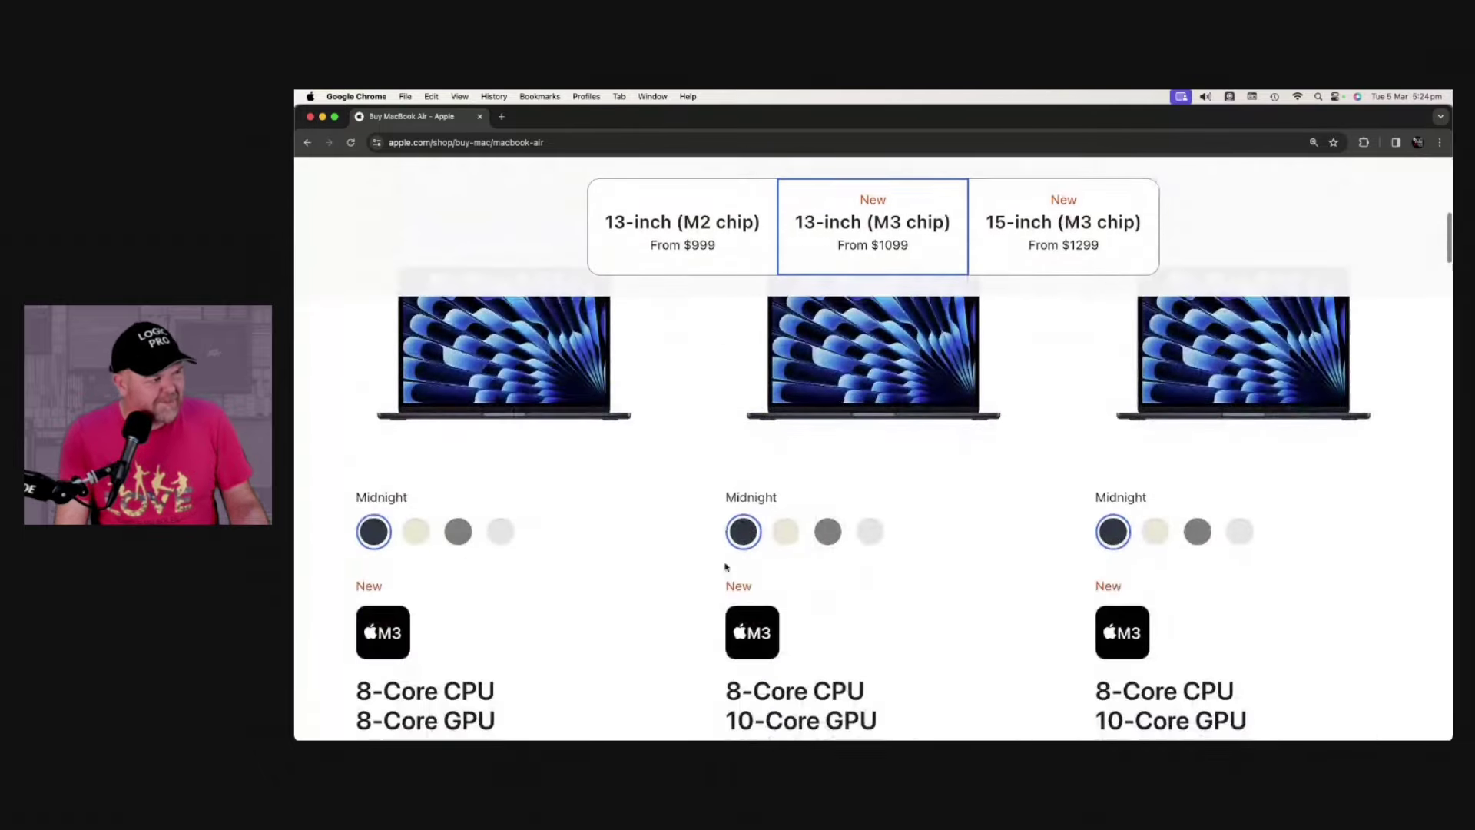
pyautogui.scroll(-6, 834, 530)
pyautogui.scroll(-8, 834, 531)
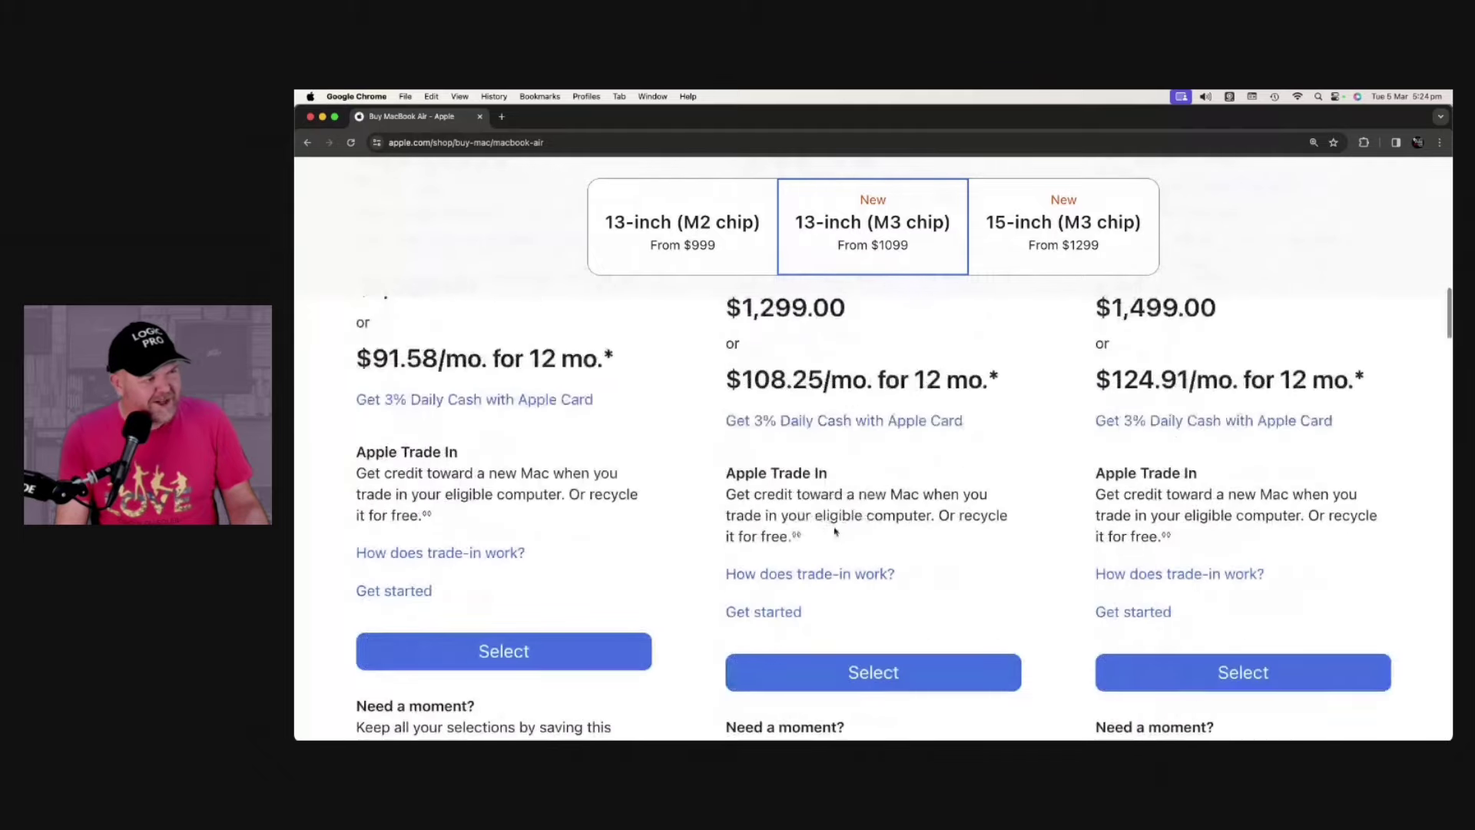
pyautogui.click(884, 679)
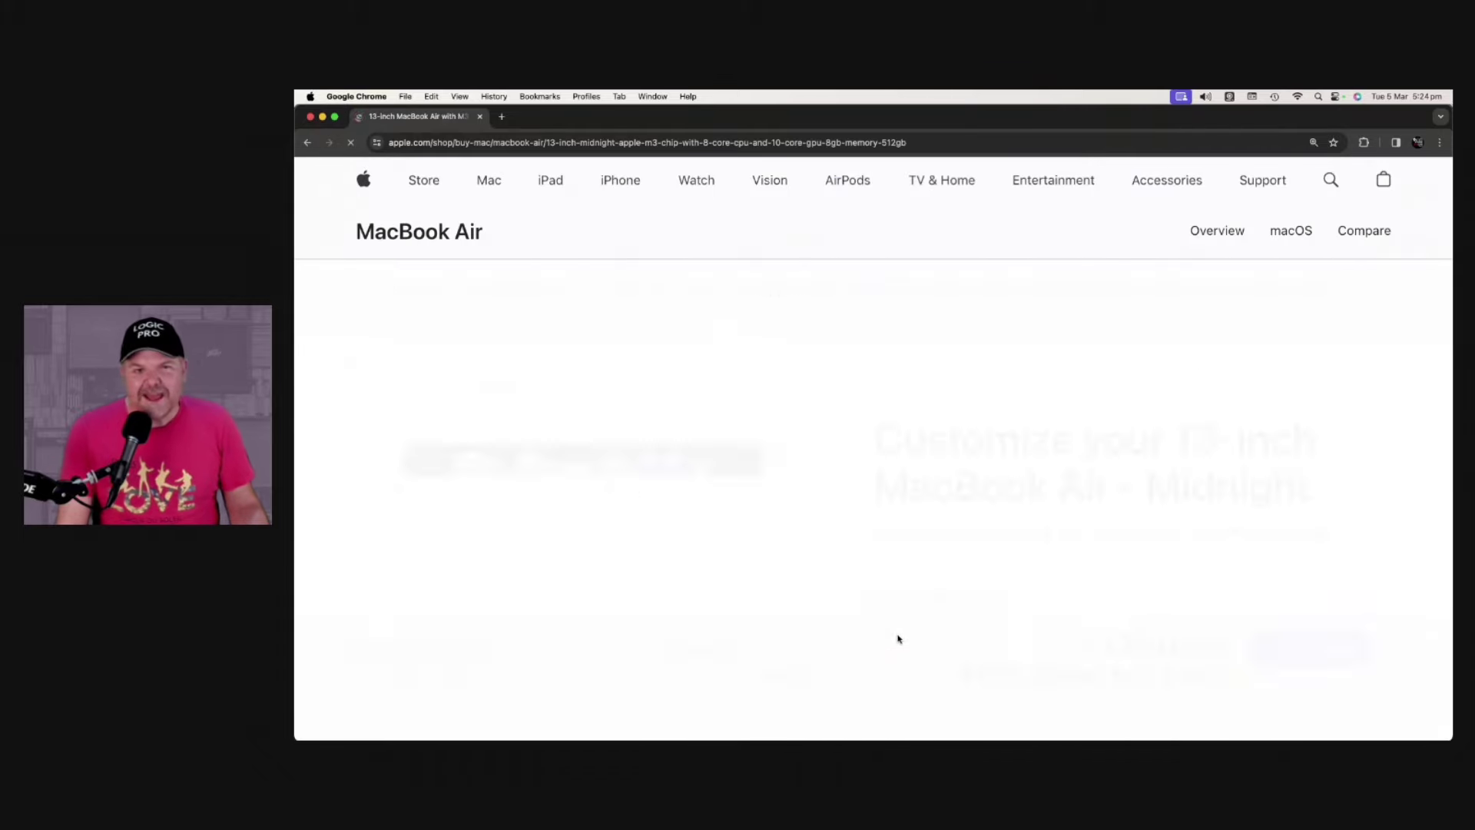
pyautogui.scroll(-5, 998, 376)
pyautogui.scroll(-5, 998, 376)
pyautogui.scroll(-5, 998, 372)
pyautogui.scroll(4, 999, 372)
pyautogui.scroll(2, 1049, 374)
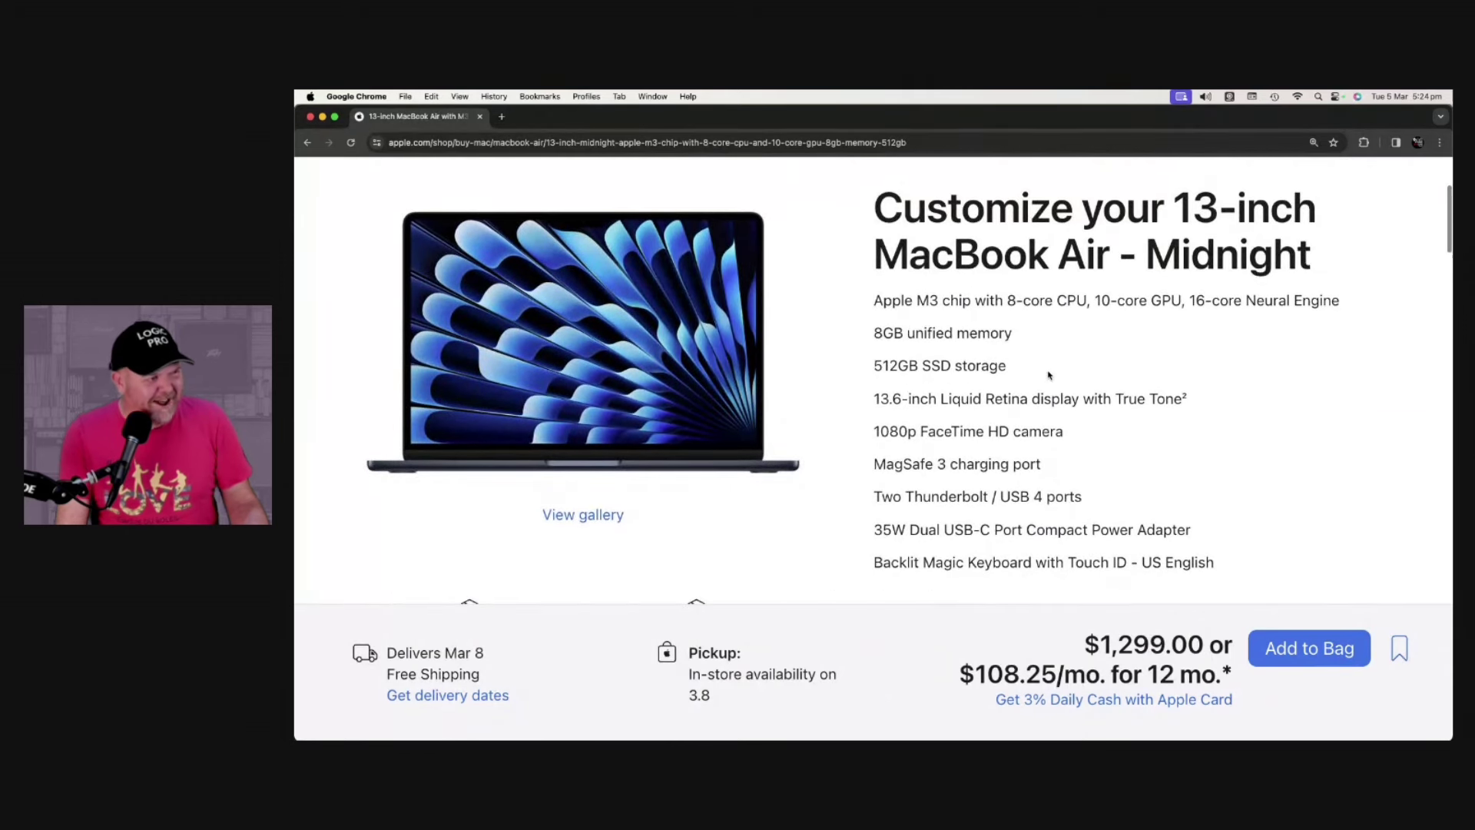